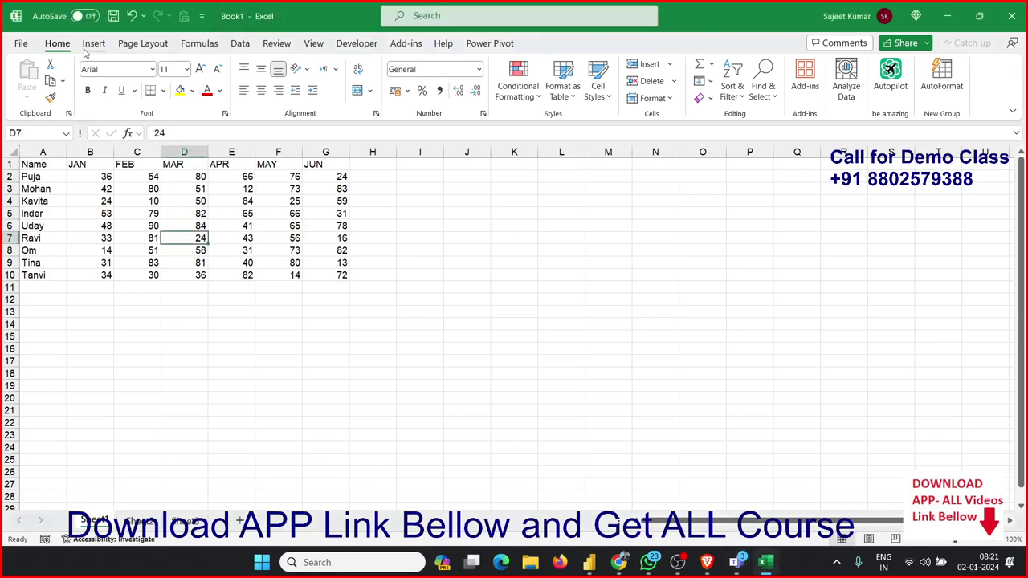
Insert a 2-D clustered column chart of the Name and JAN–JUN data and move it beside the table
left_click(47, 164)
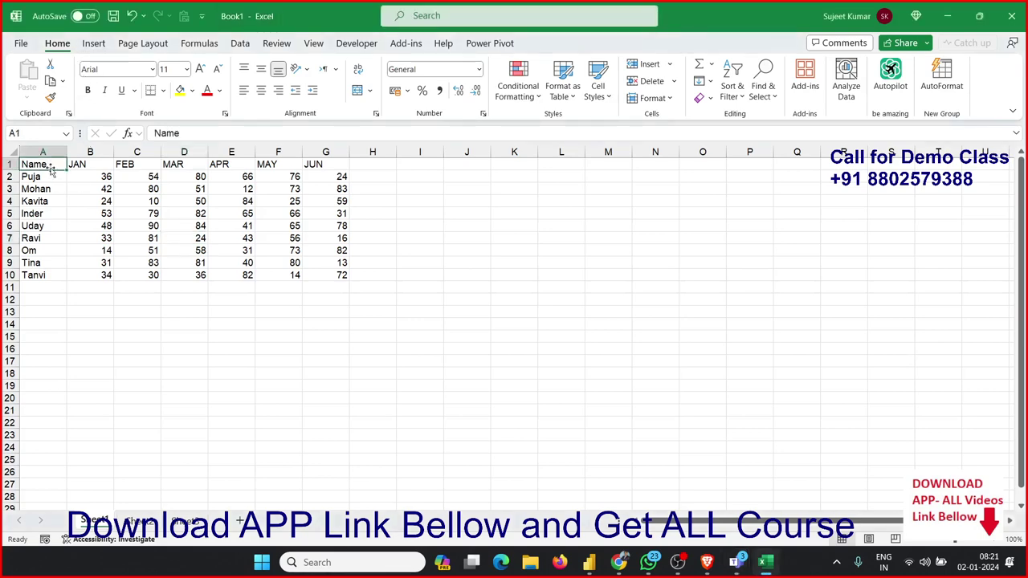
left_click(94, 43)
left_click(398, 64)
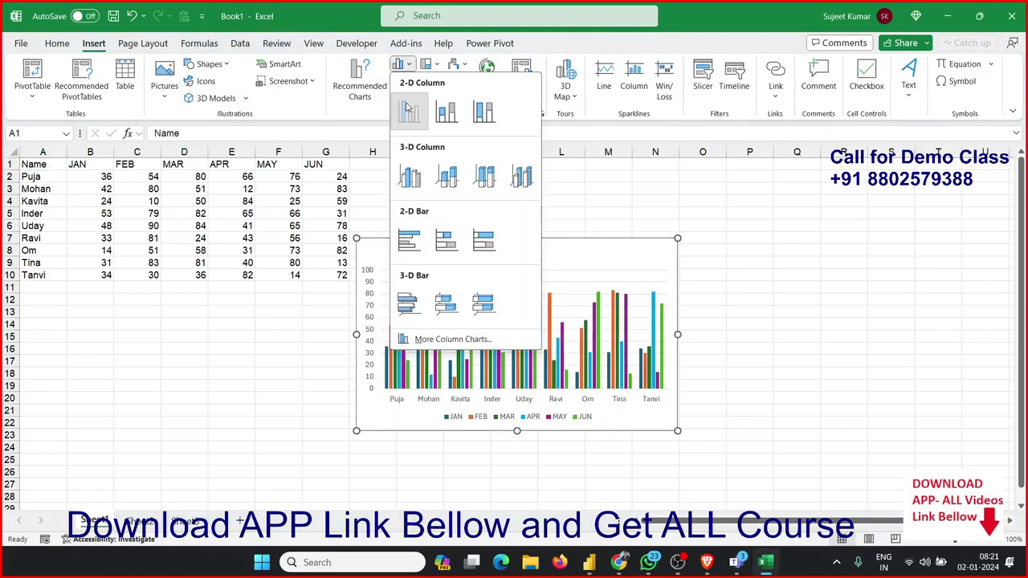
left_click(408, 108)
left_click_drag(449, 257, 496, 187)
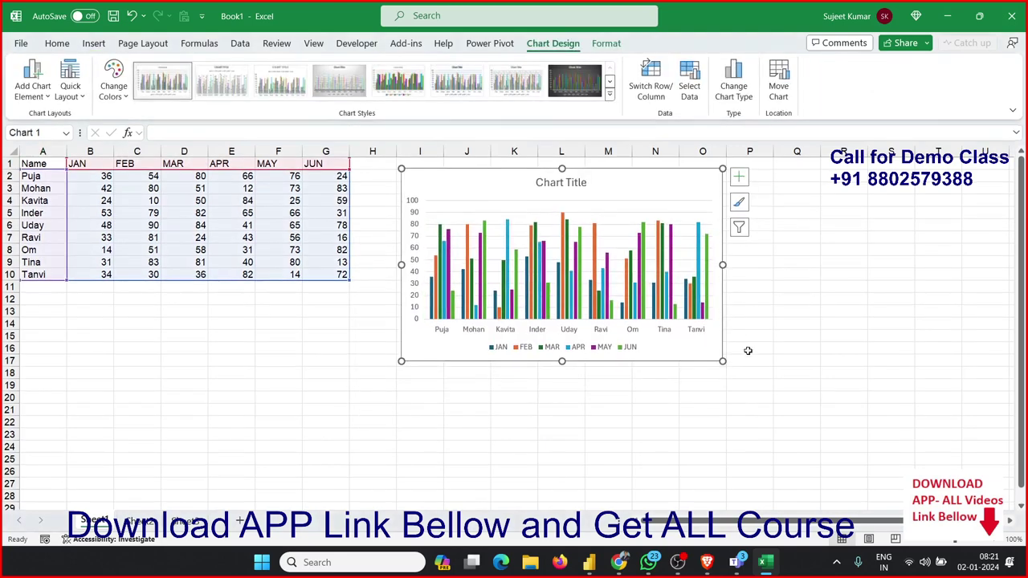
Enlarge the chart and select the names Puja and Mohan in column A
left_click_drag(725, 361, 929, 410)
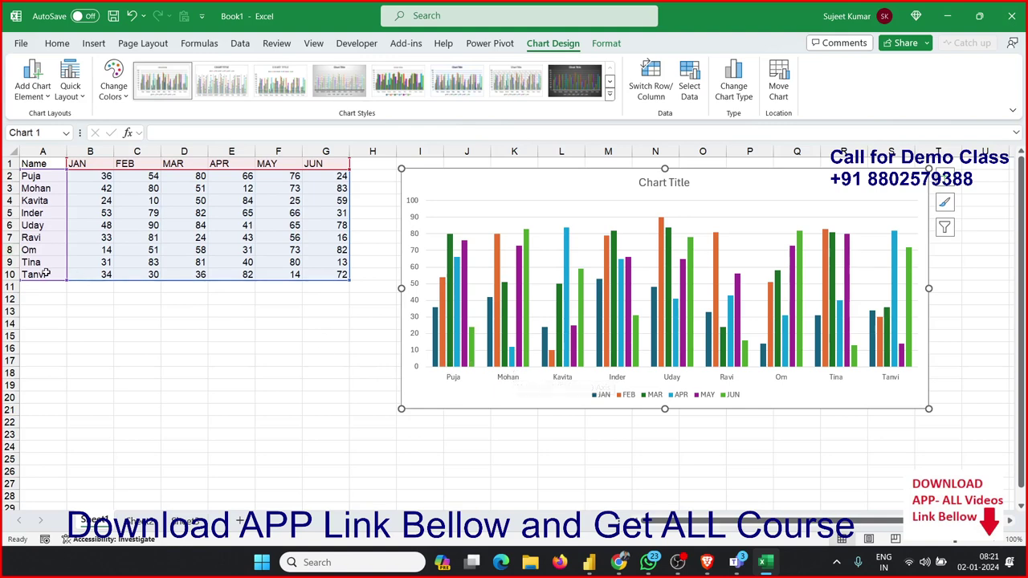
left_click_drag(38, 290, 48, 404)
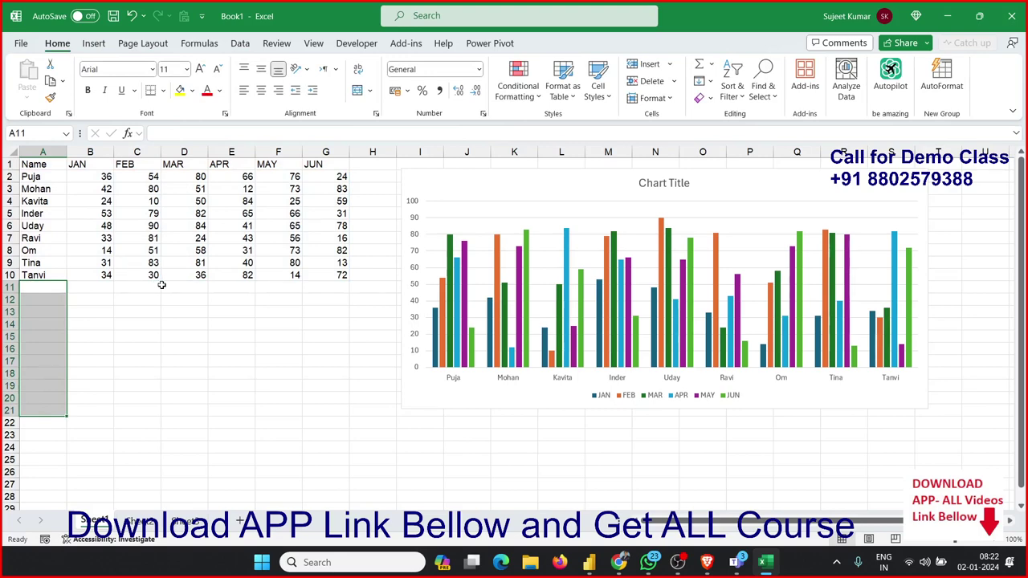
left_click(217, 347)
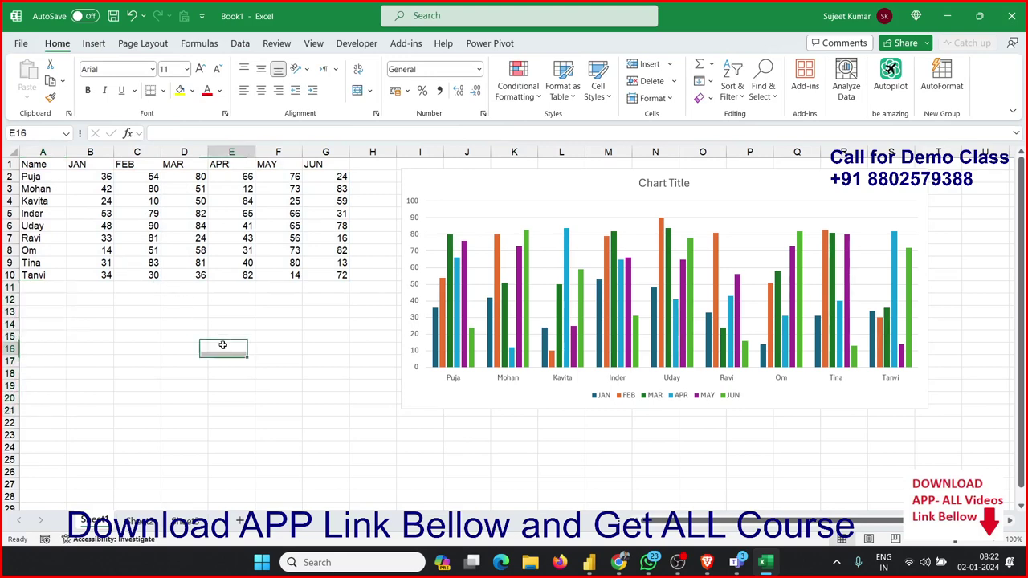
left_click_drag(27, 177, 29, 192)
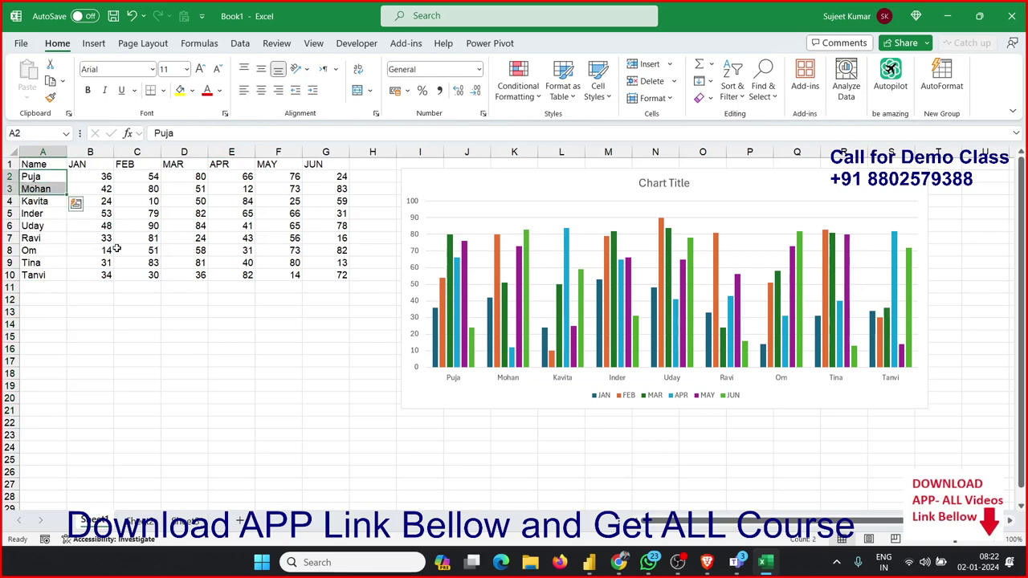
Select Puja's monthly values, Kavita's name and Ravi's JAN value 33, then select the chart
left_click(67, 232)
left_click_drag(84, 177, 317, 183)
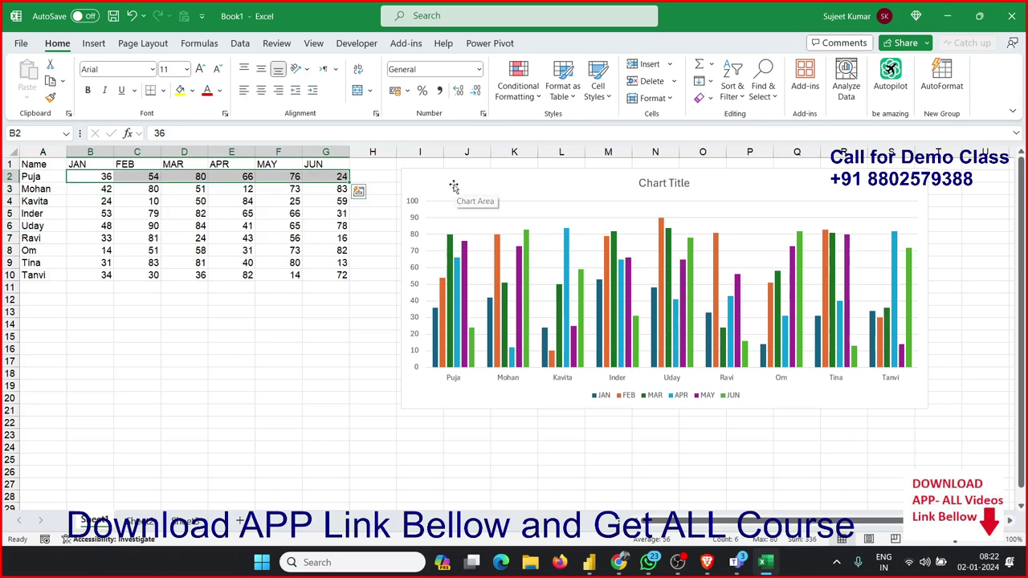
left_click(36, 200)
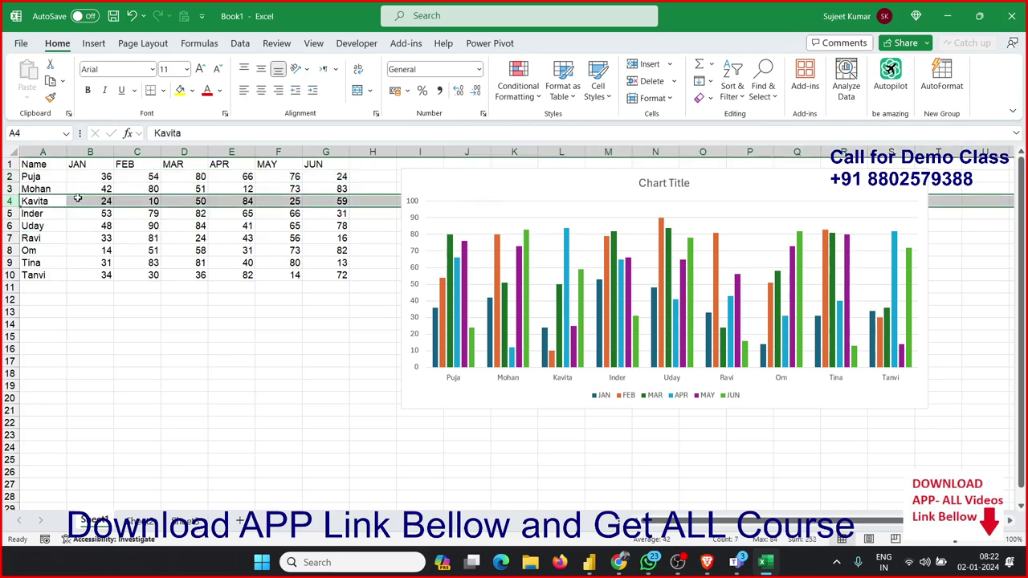
left_click(102, 244)
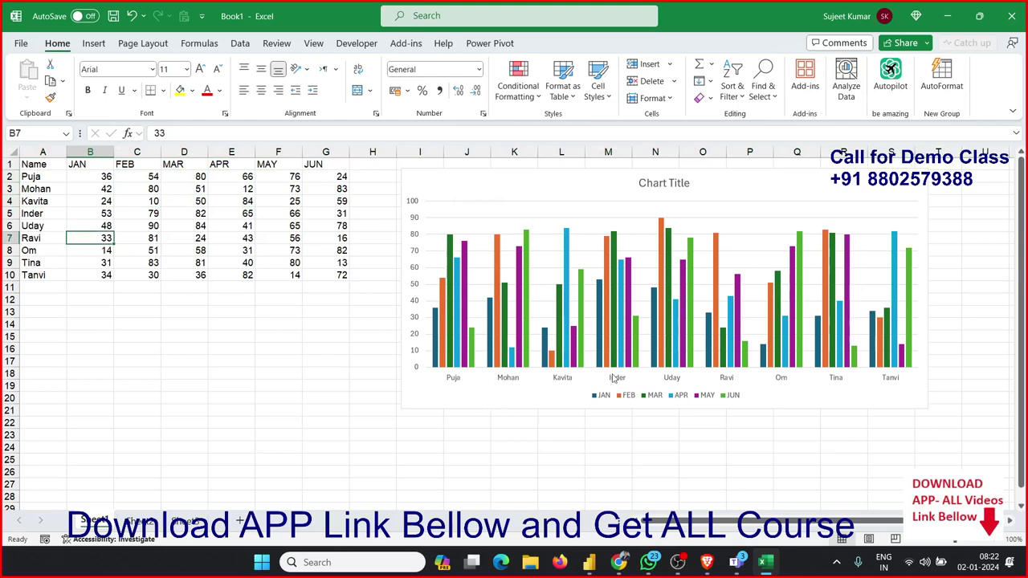
left_click(550, 195)
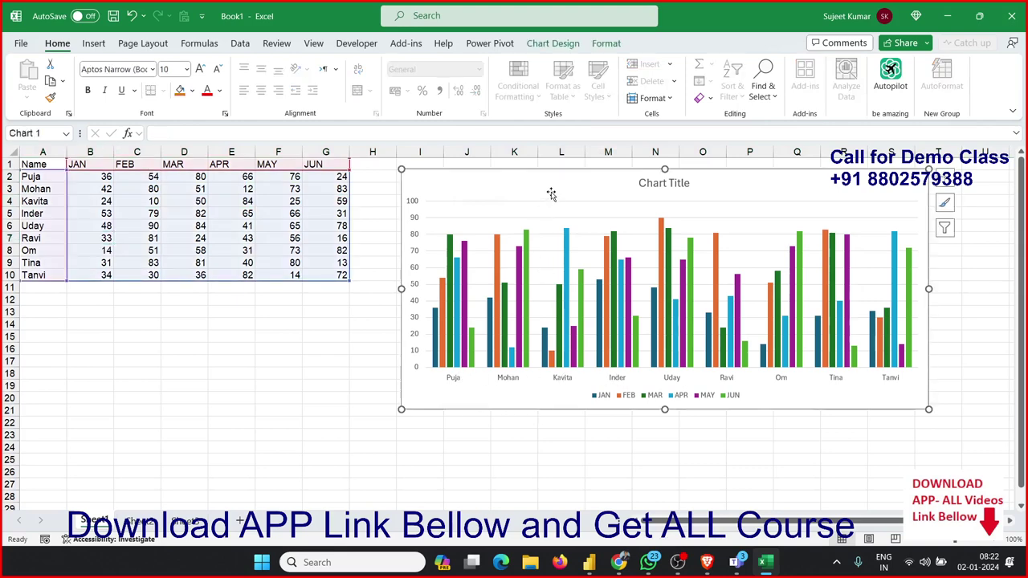
key("Delete")
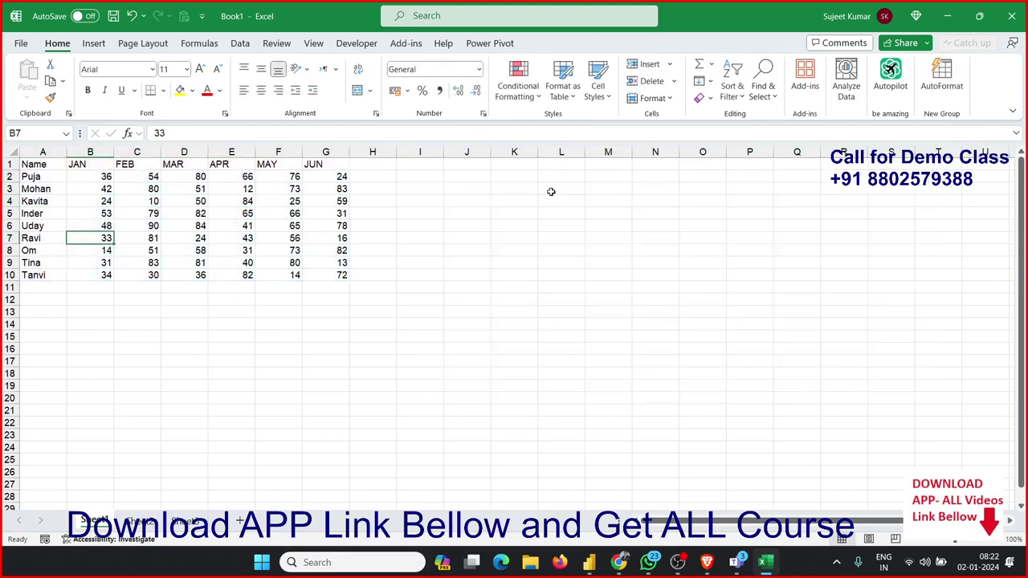
left_click_drag(50, 168, 338, 180)
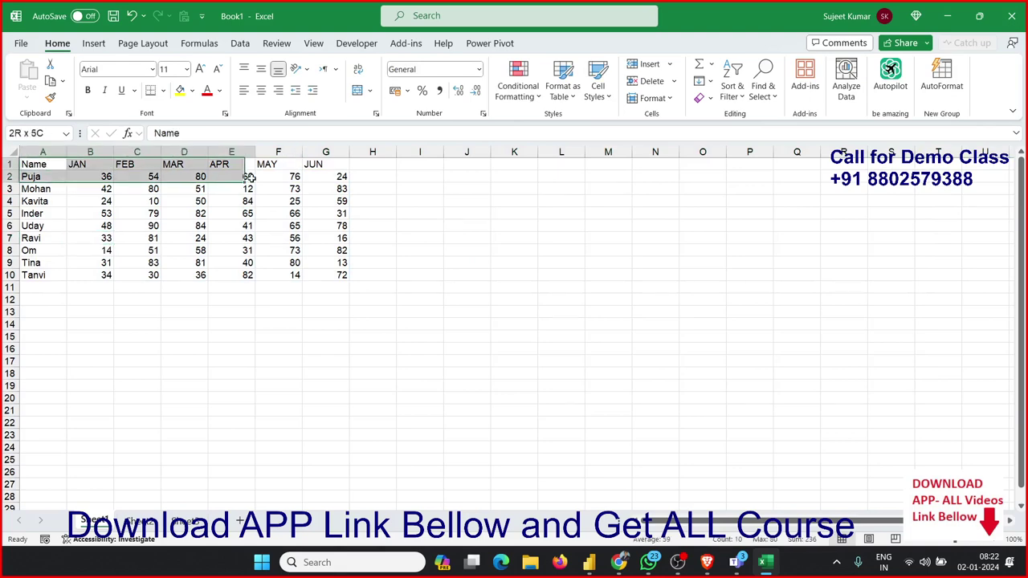
left_click(94, 44)
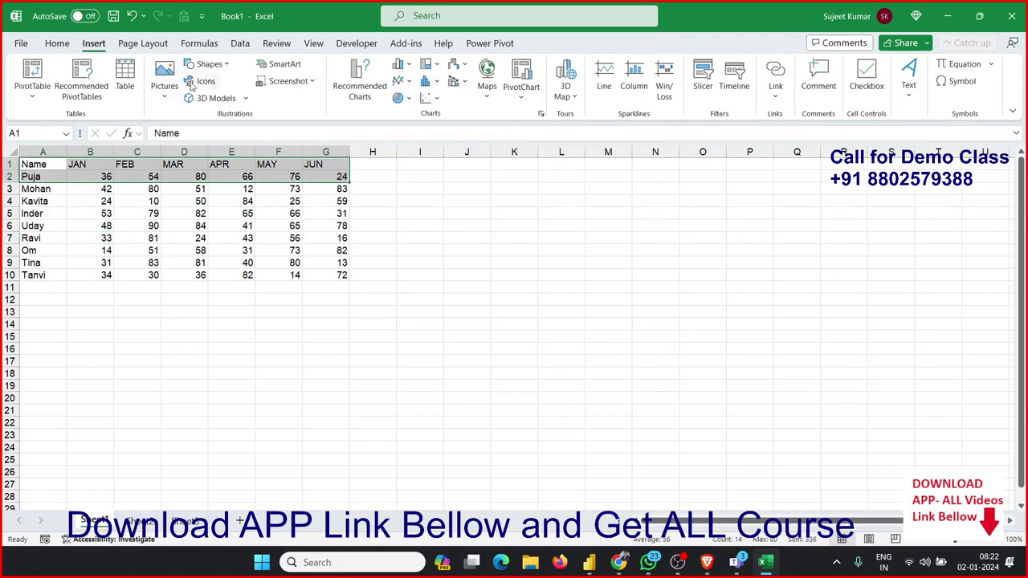
left_click(399, 64)
left_click(405, 112)
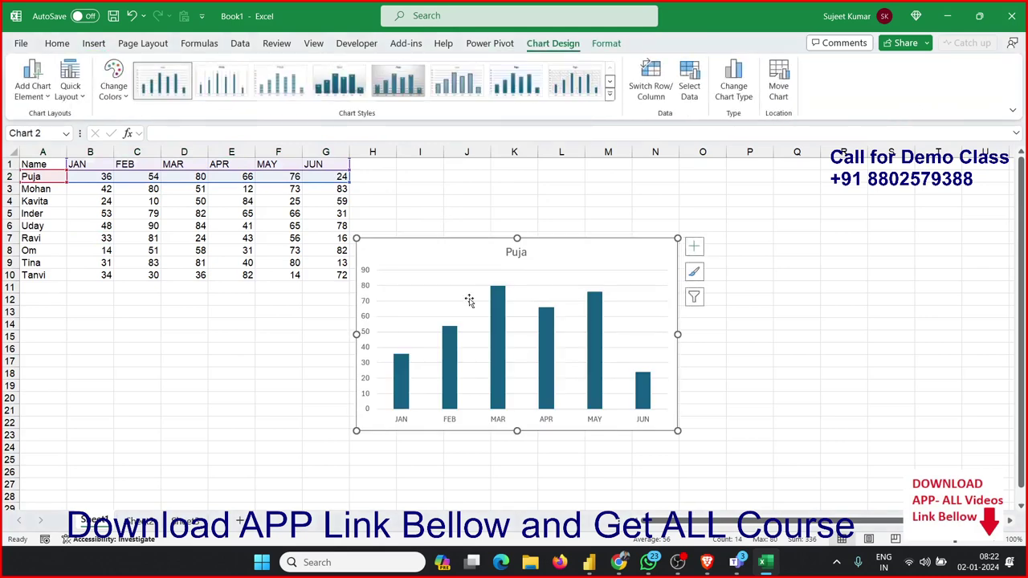
left_click_drag(471, 298, 513, 199)
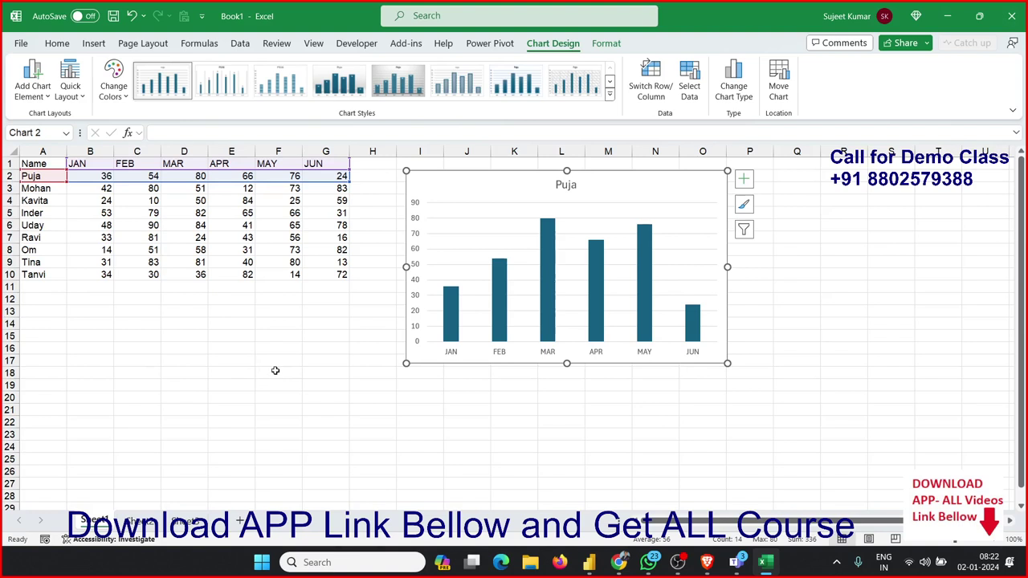
left_click_drag(464, 192, 525, 185)
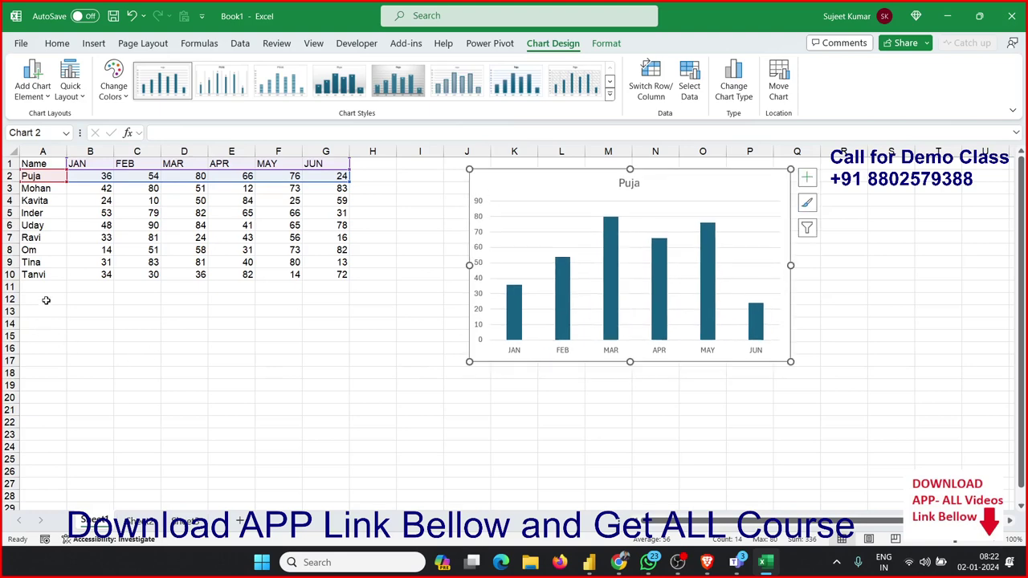
left_click_drag(44, 300, 64, 359)
left_click_drag(535, 172, 506, 175)
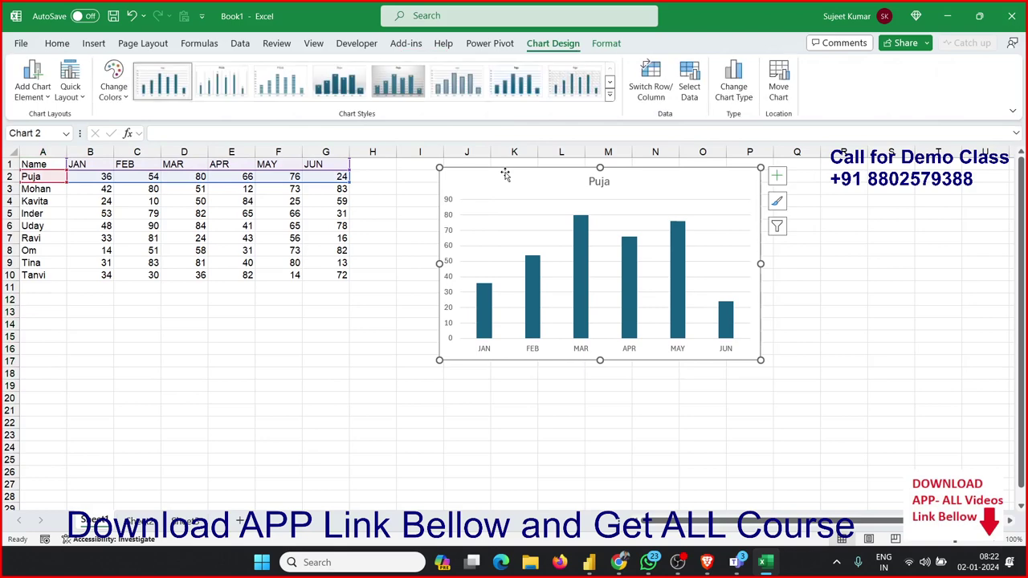
key("Delete")
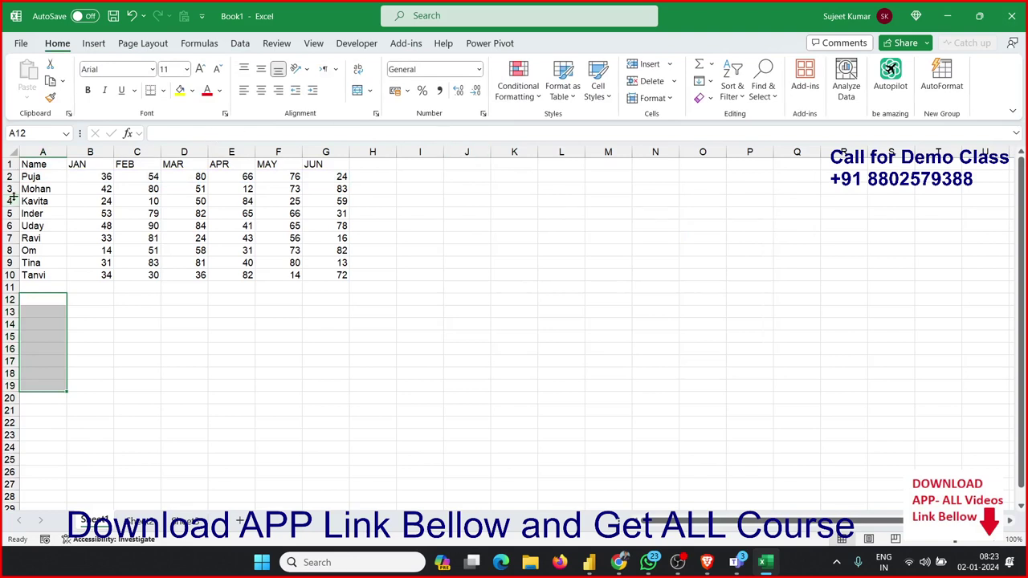
Copy the header row A1:G1 and move down column A
left_click(37, 165)
key("ctrl+shift+Right")
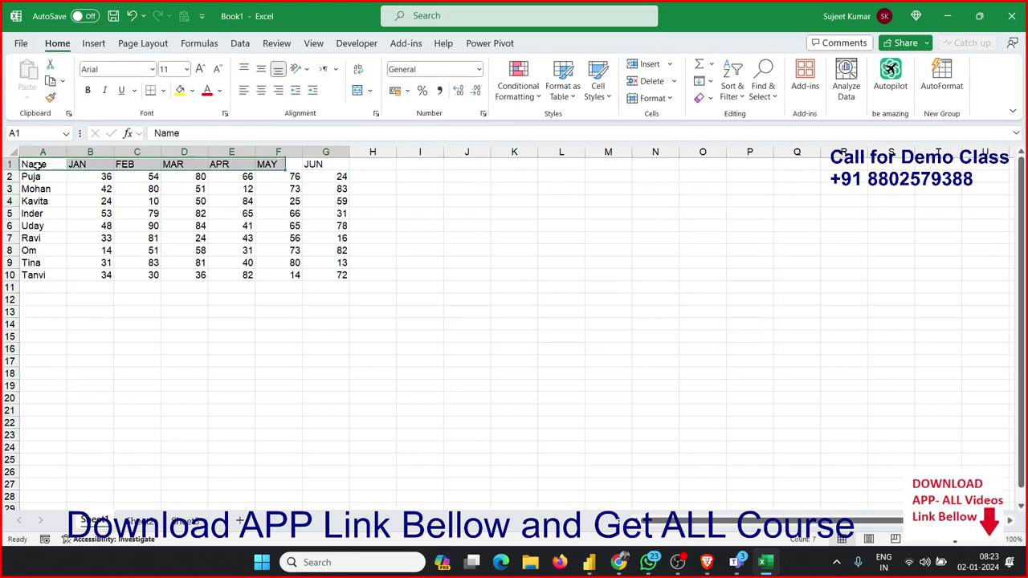
key("ctrl+c")
key("Down")
key("Down")
key("Down")
key("Down")
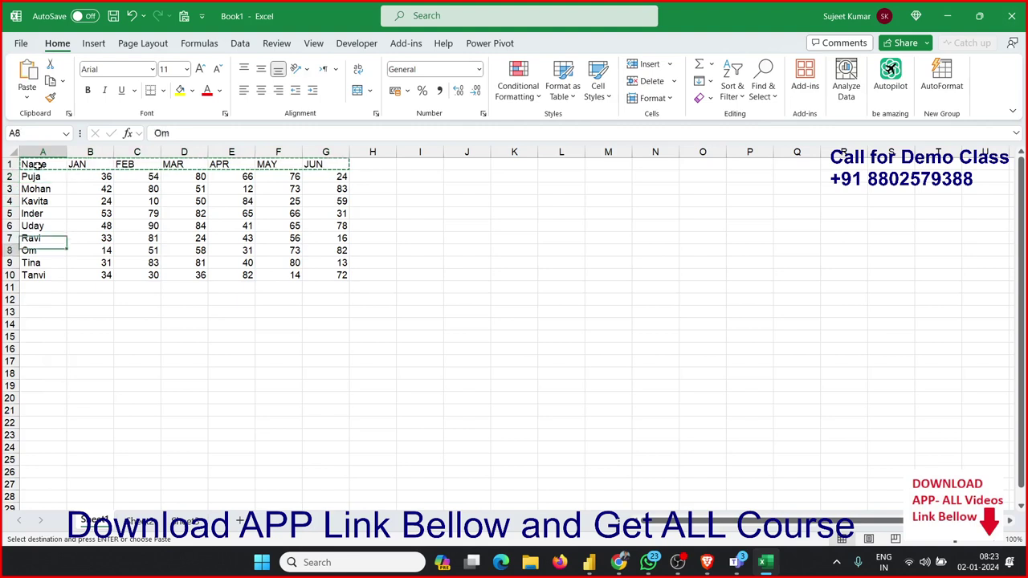
key("Down")
key("Down")
key("Down")
key("Down")
key("Down")
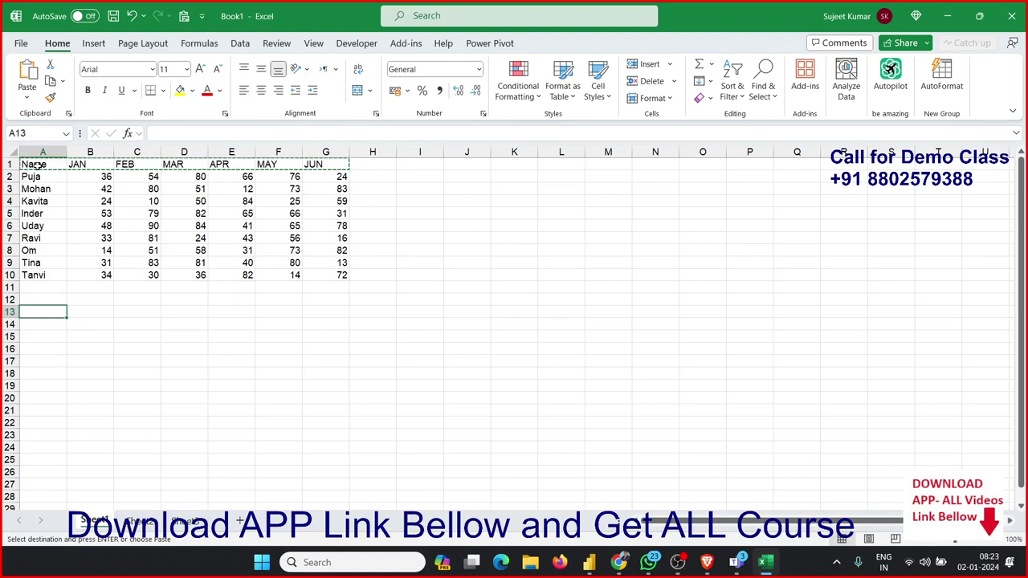
Start a PivotTable from the sales range A1:G10
left_click(38, 165)
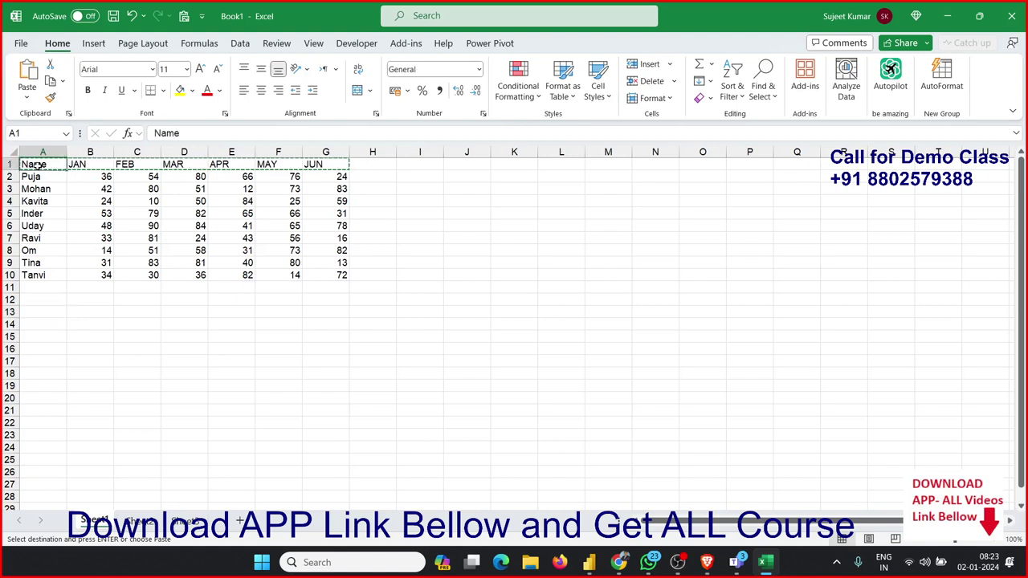
left_click(104, 46)
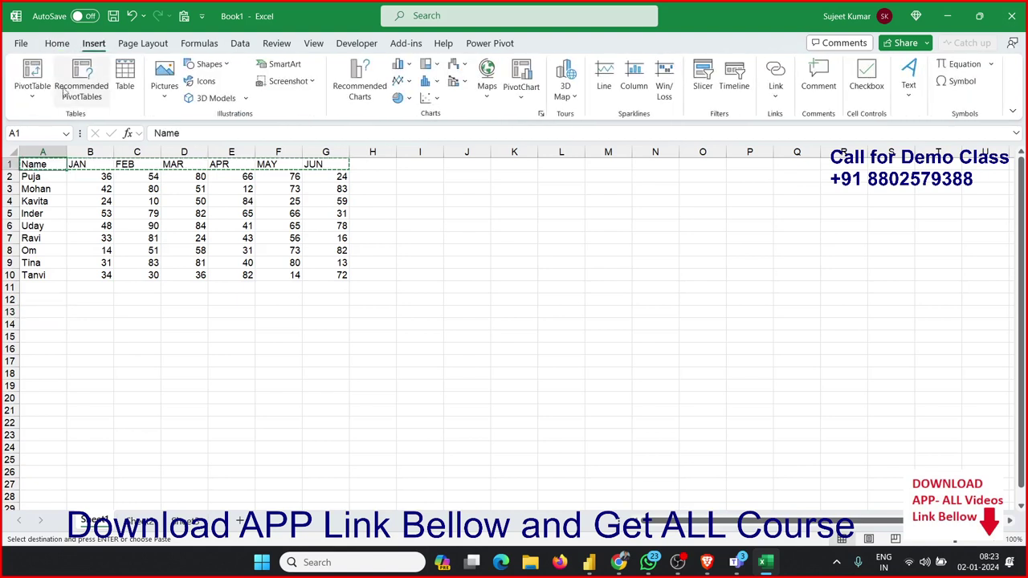
left_click(33, 73)
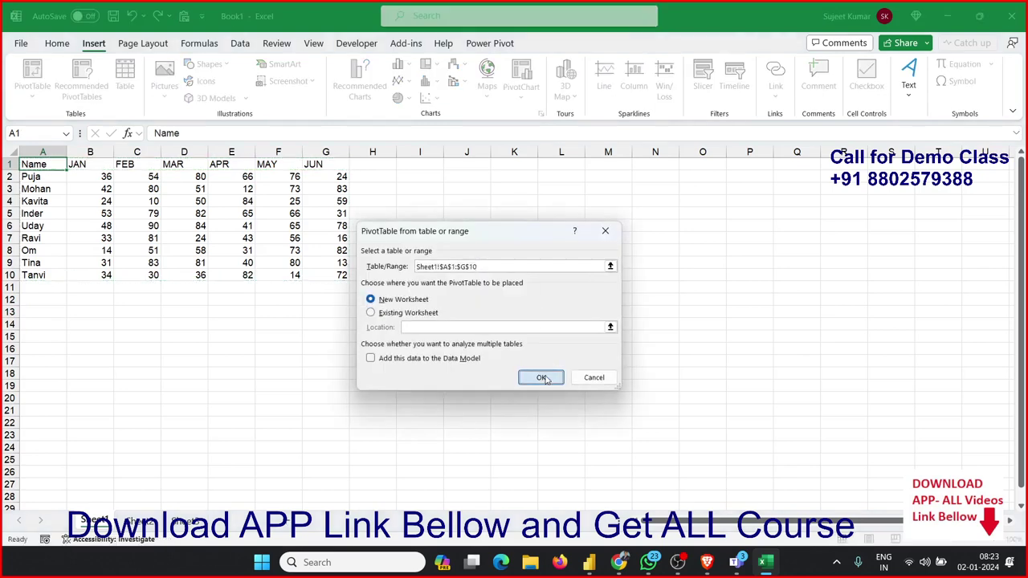
Create the PivotTable on a new worksheet with Name as rows and Sum of JAN through JUN
left_click(541, 377)
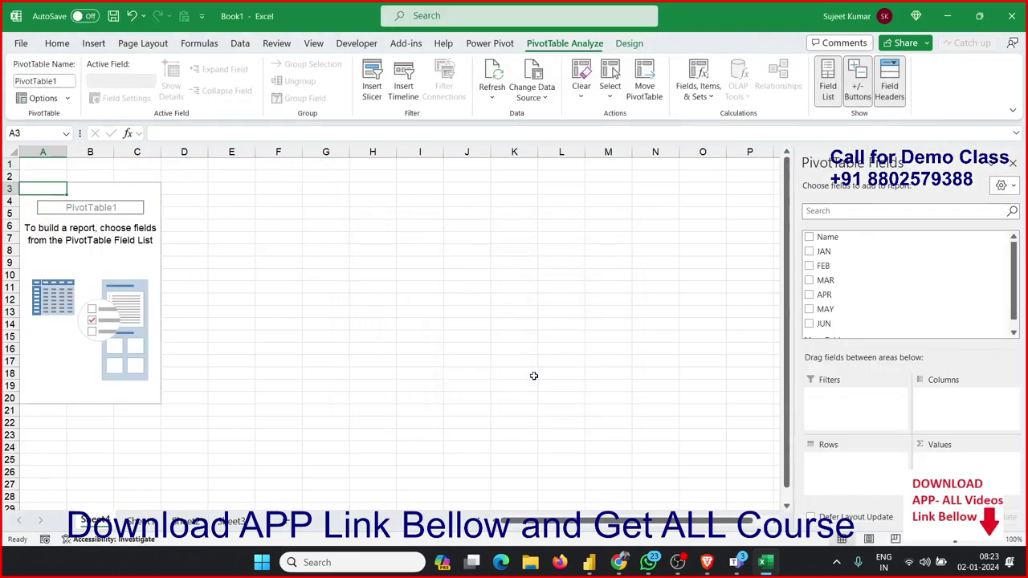
left_click(835, 237)
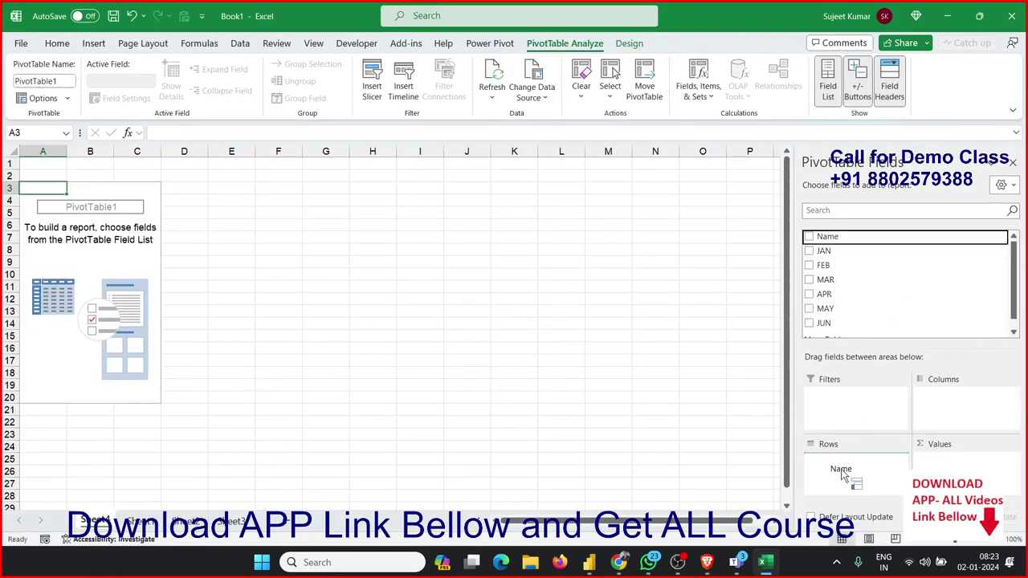
left_click(810, 252)
left_click(810, 269)
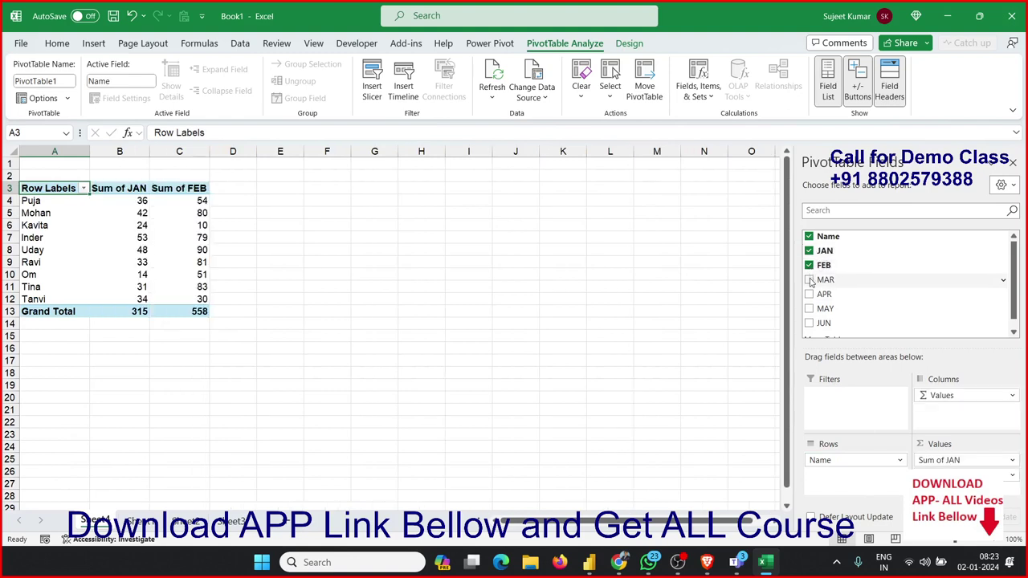
left_click(810, 281)
left_click(810, 296)
left_click(813, 310)
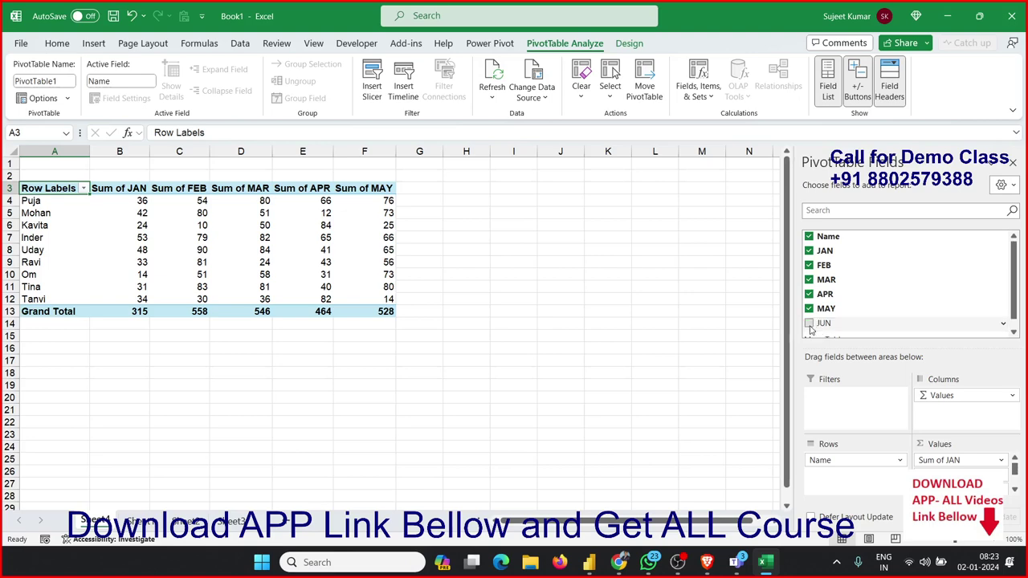
left_click(809, 323)
left_click(125, 250)
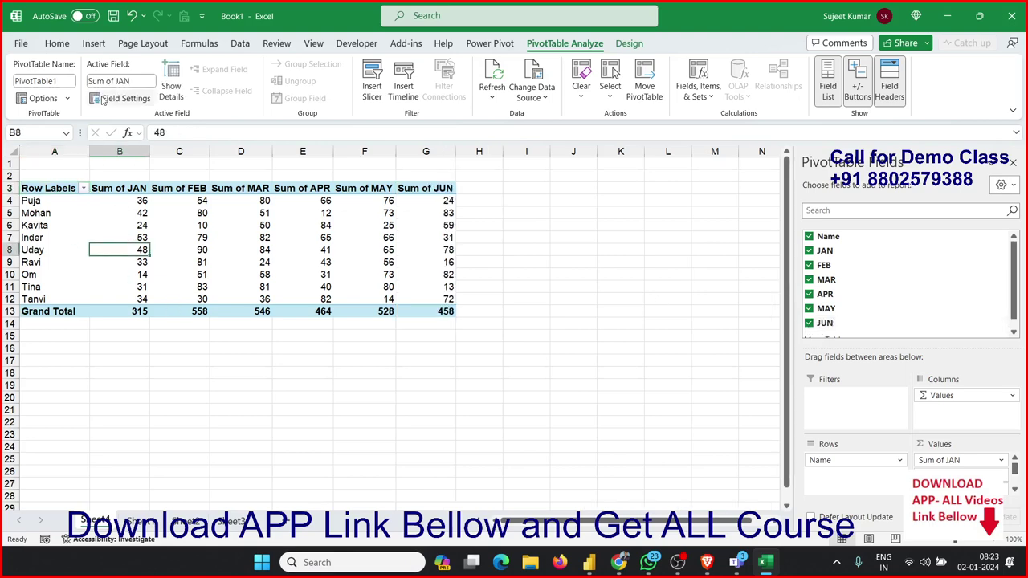
left_click(94, 42)
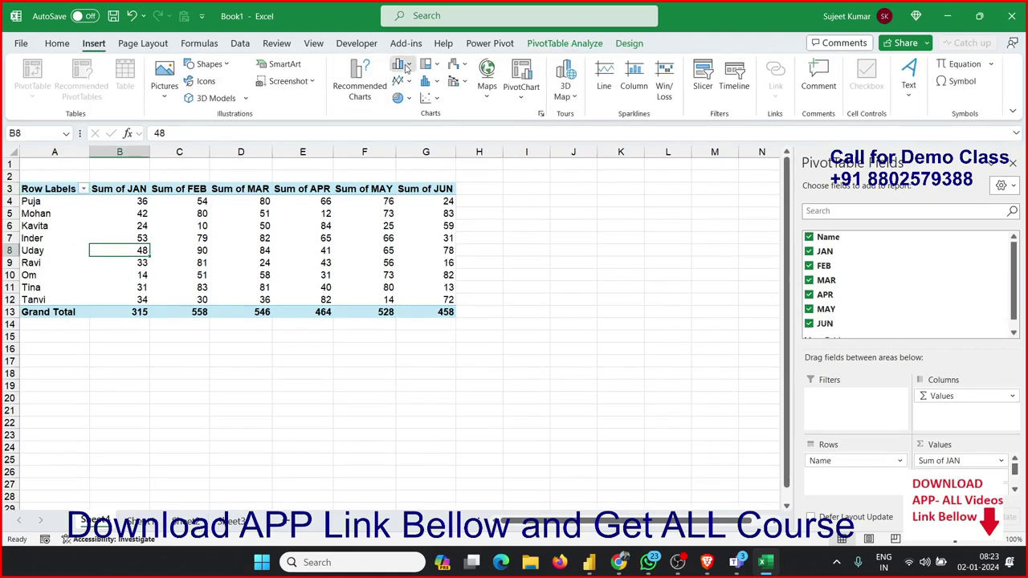
Insert a clustered column PivotChart and position it over columns H to N
left_click(402, 64)
left_click(409, 111)
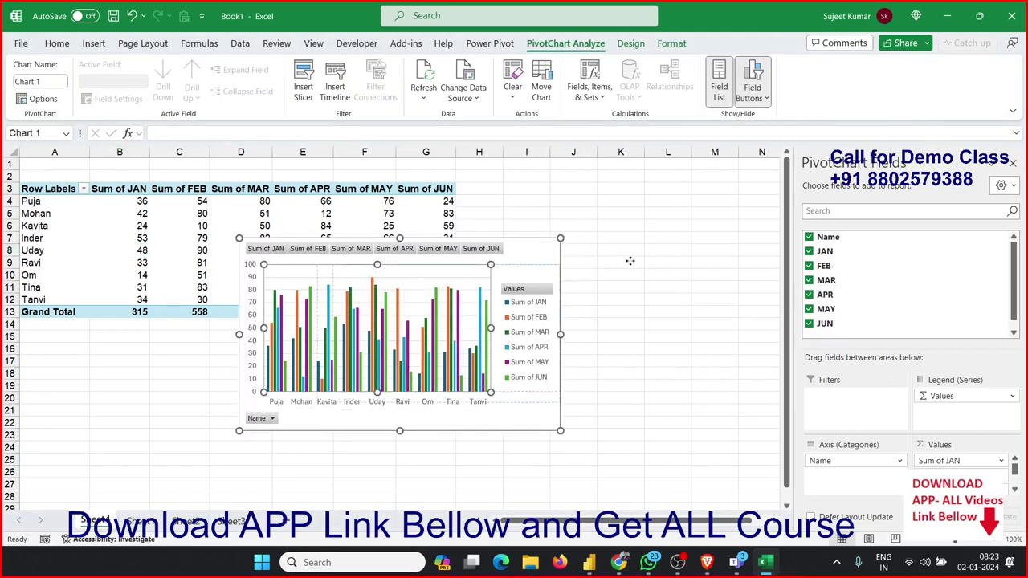
mouse_move(459, 278)
left_mouse_down()
mouse_move(491, 286)
mouse_move(715, 181)
left_mouse_up()
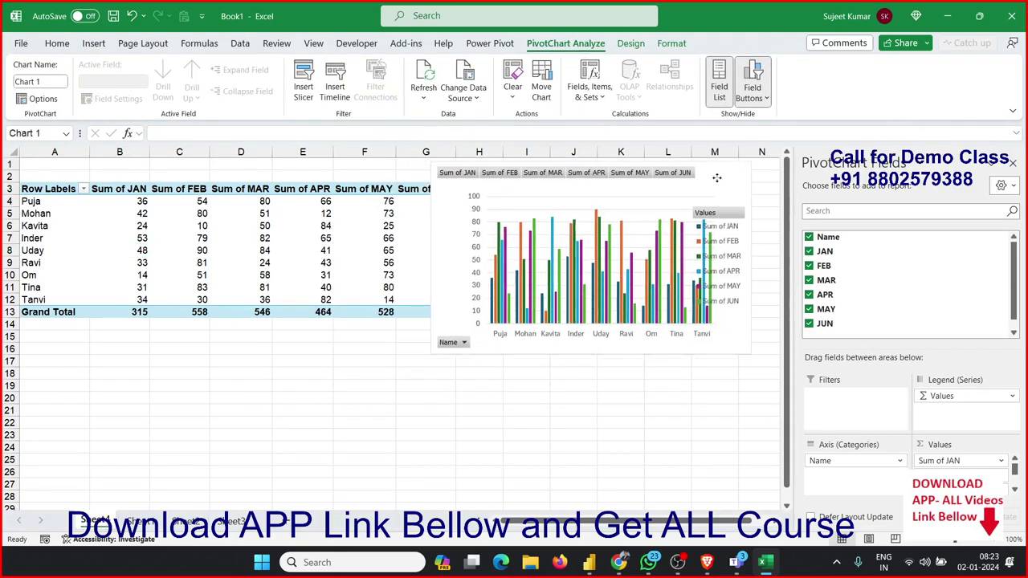
left_click(463, 343)
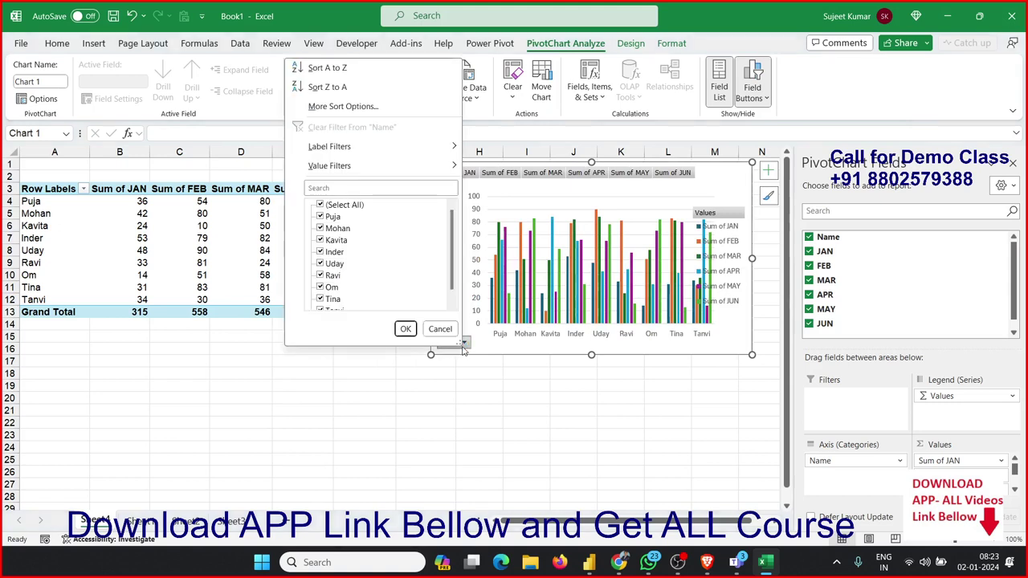
left_click(463, 350)
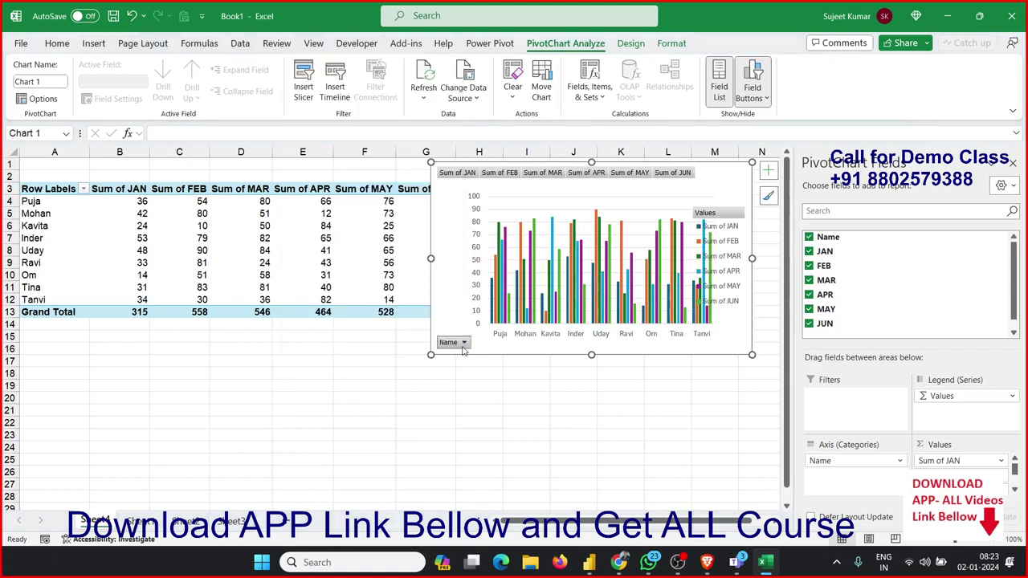
left_click(1013, 163)
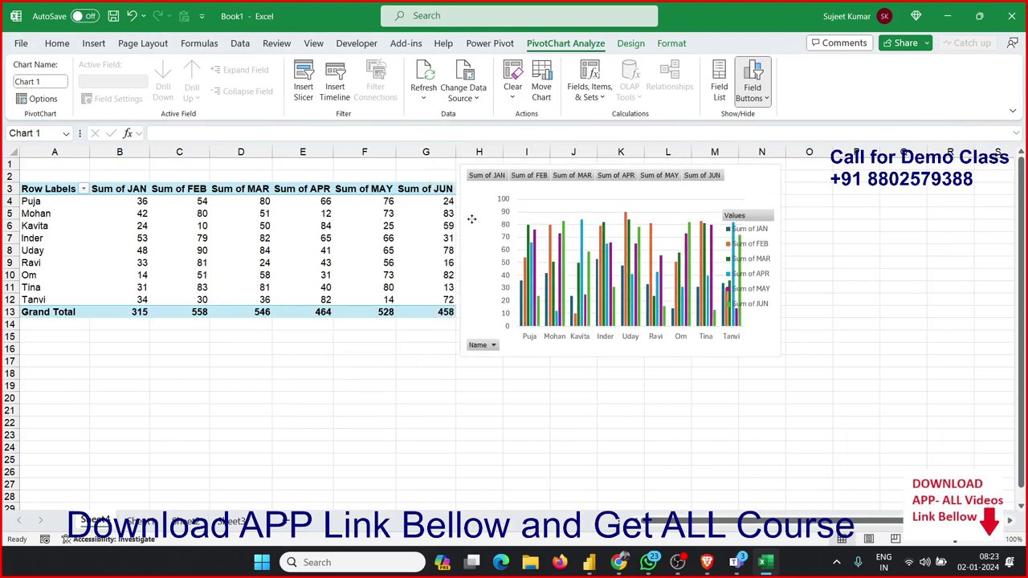
left_click_drag(439, 216, 490, 217)
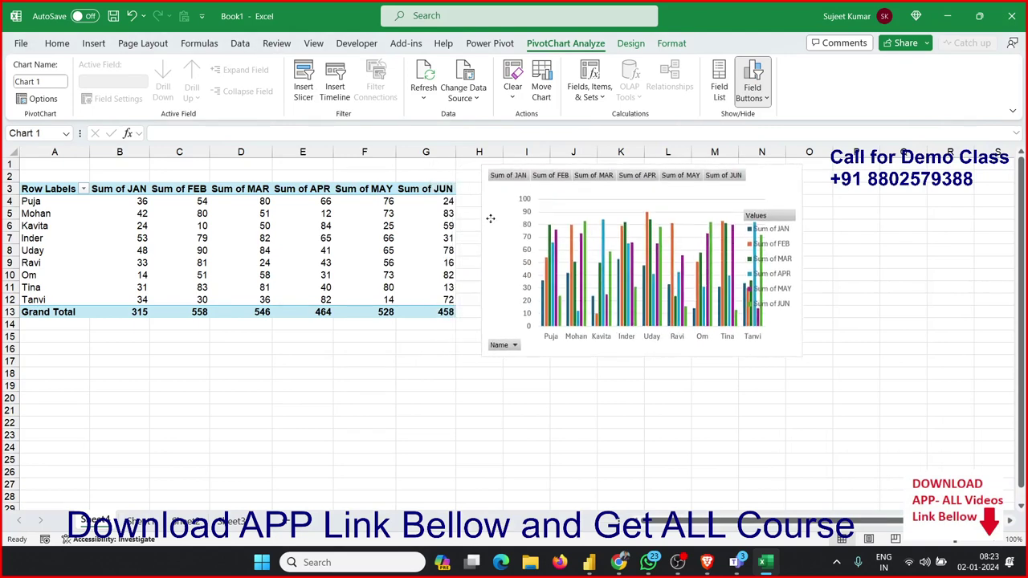
Hide all field buttons on the PivotChart
right_click(552, 180)
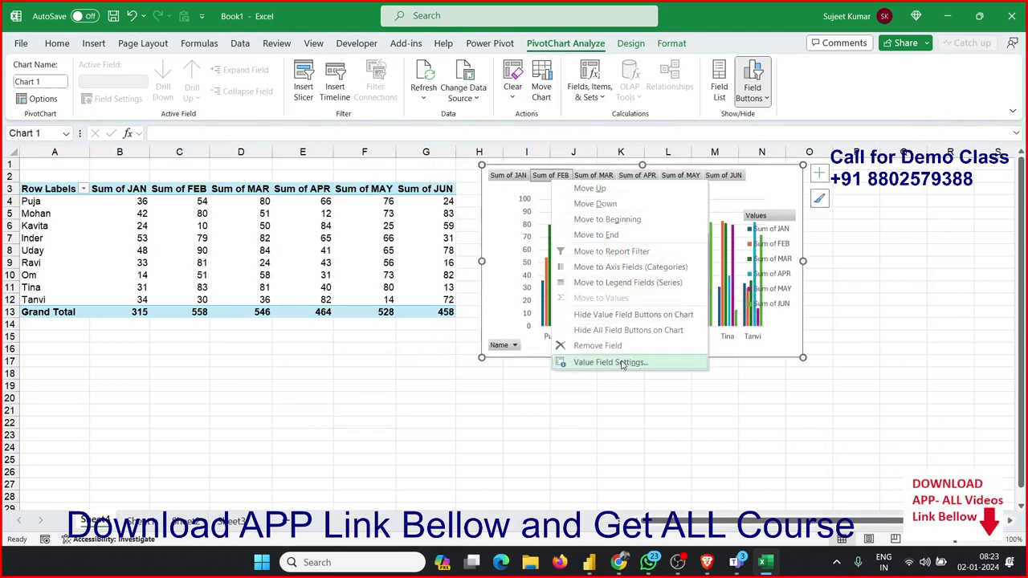
left_click(622, 330)
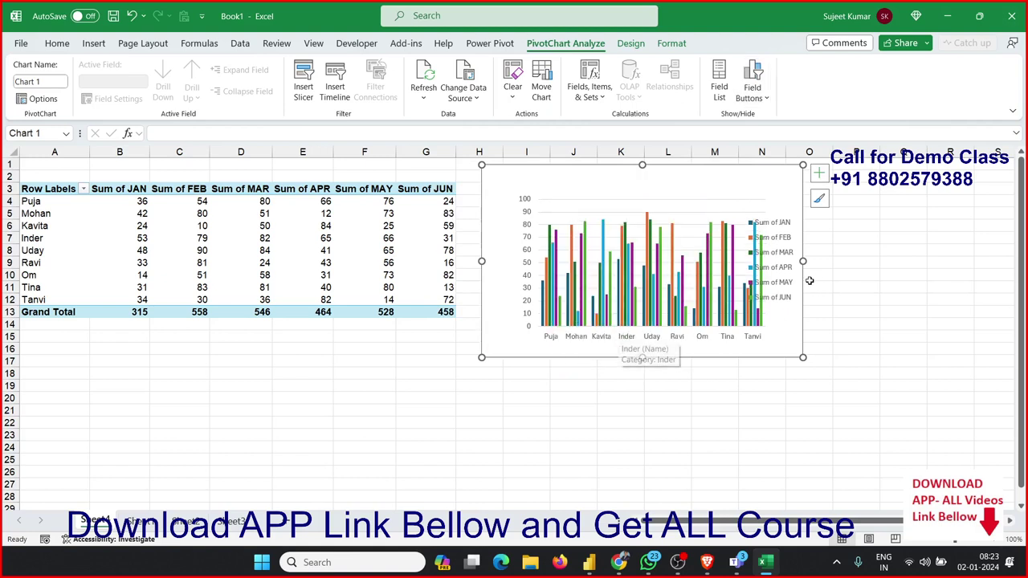
left_click(773, 239)
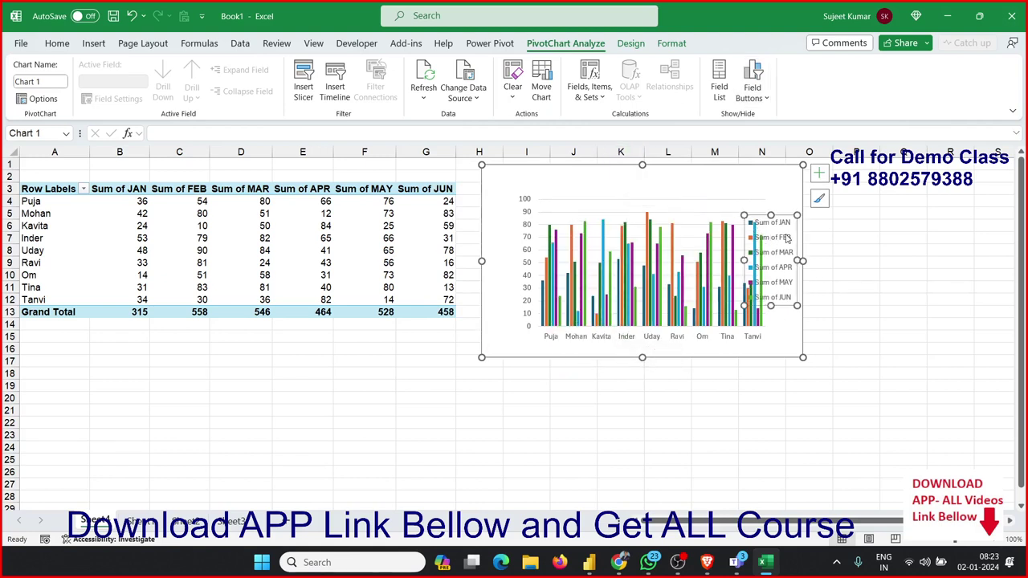
left_click(185, 239)
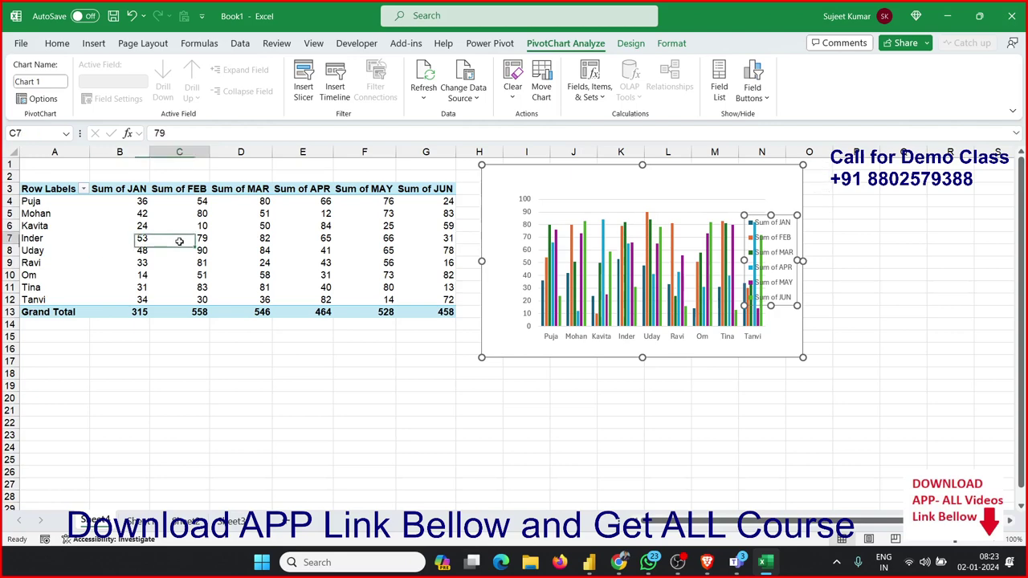
left_click(477, 260)
left_click(241, 250)
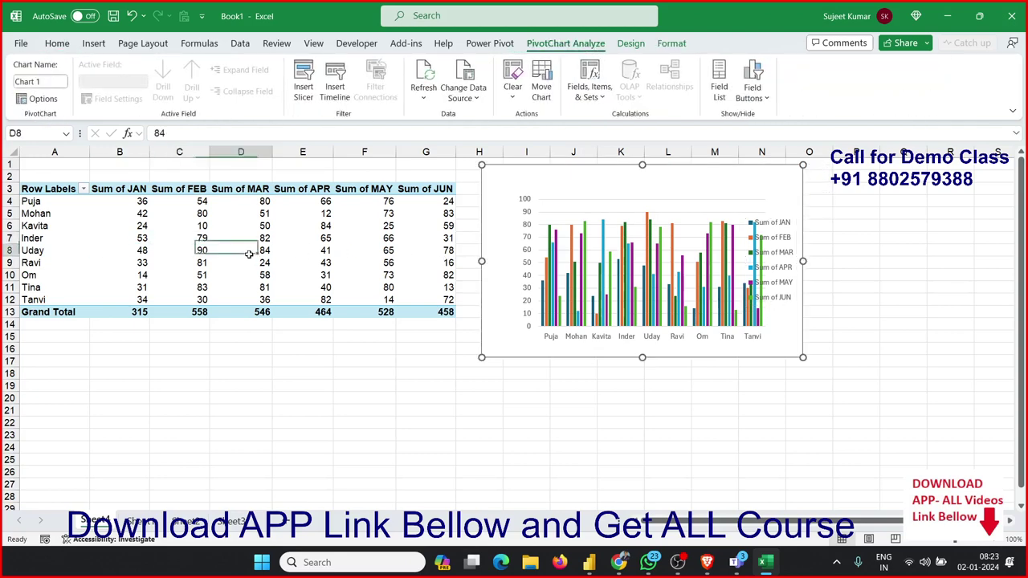
left_click(91, 44)
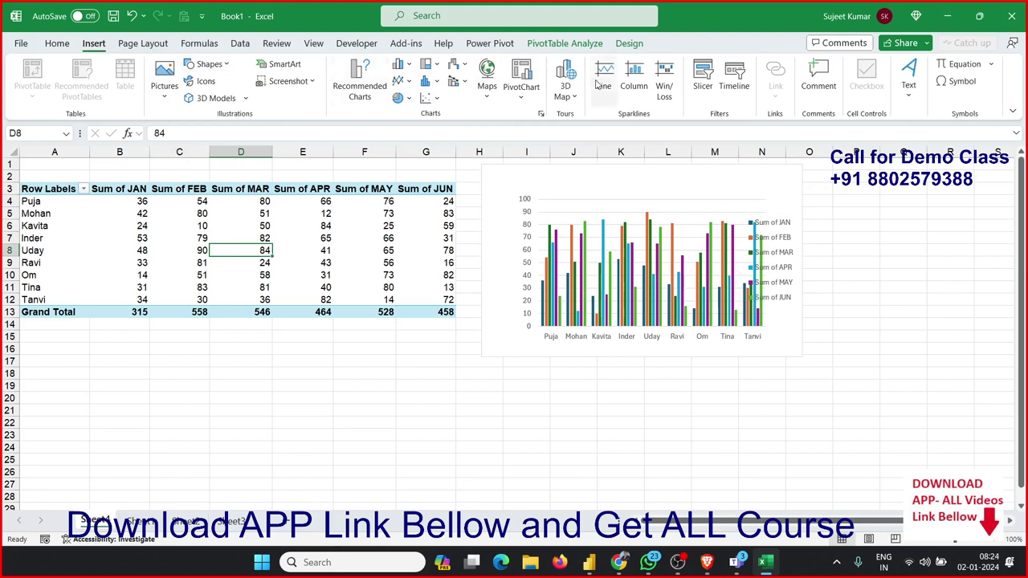
Insert a slicer on the pivot's Name field listing each person
left_click(701, 87)
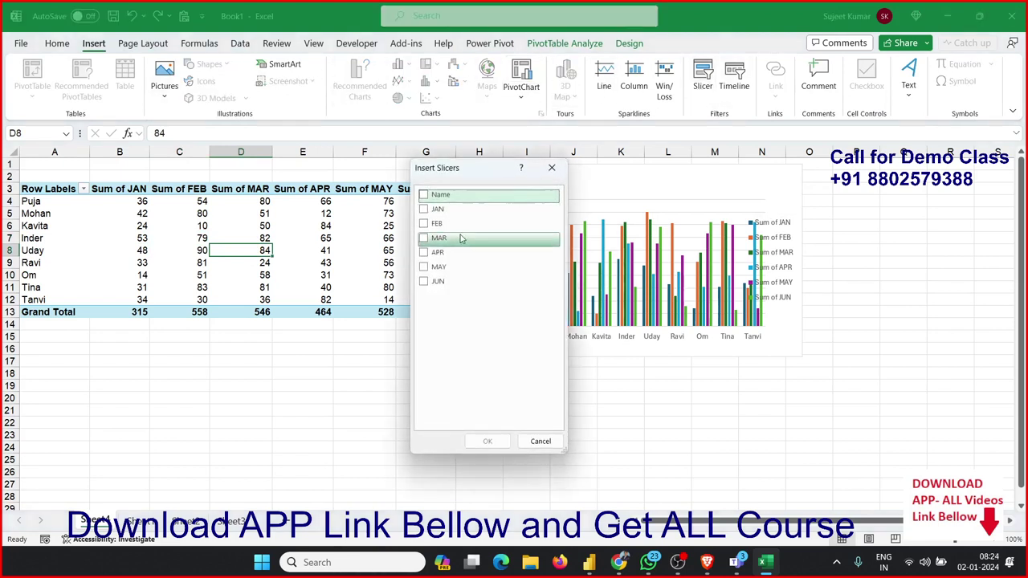
left_click(423, 195)
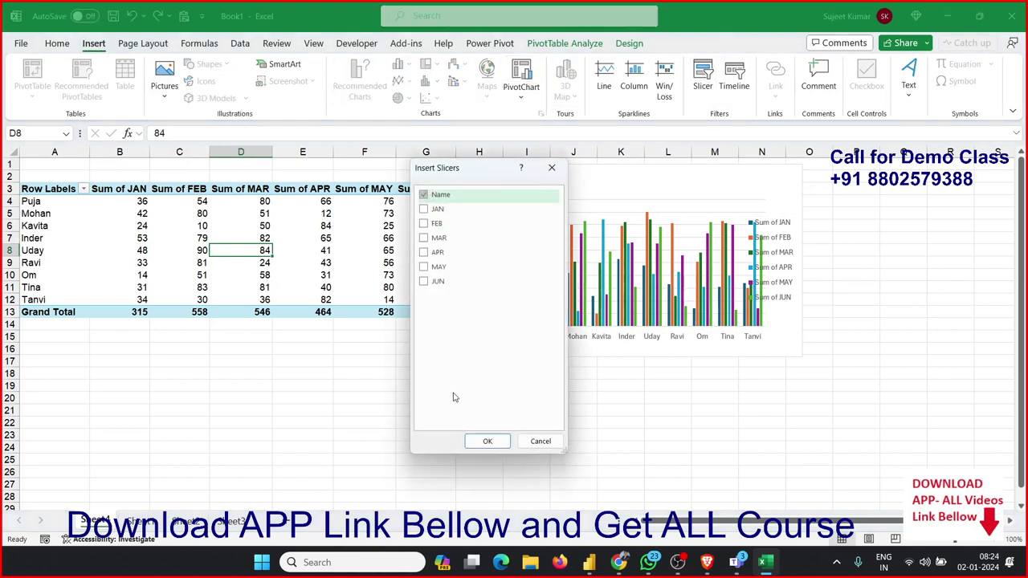
left_click(486, 441)
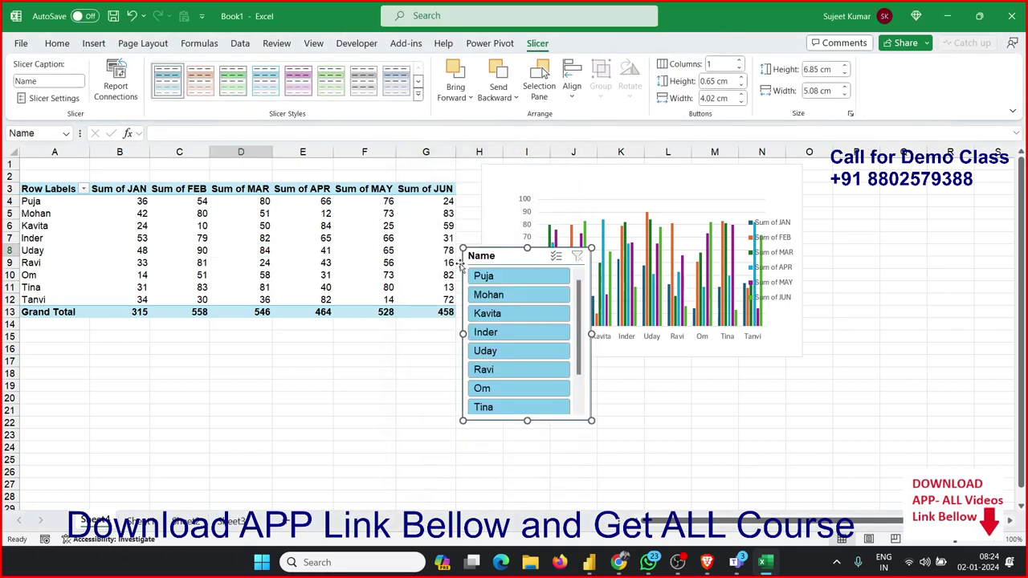
Place the Name slicer beside the chart and lengthen it to show more names
mouse_move(480, 253)
left_mouse_down()
mouse_move(827, 242)
mouse_move(826, 177)
left_mouse_up()
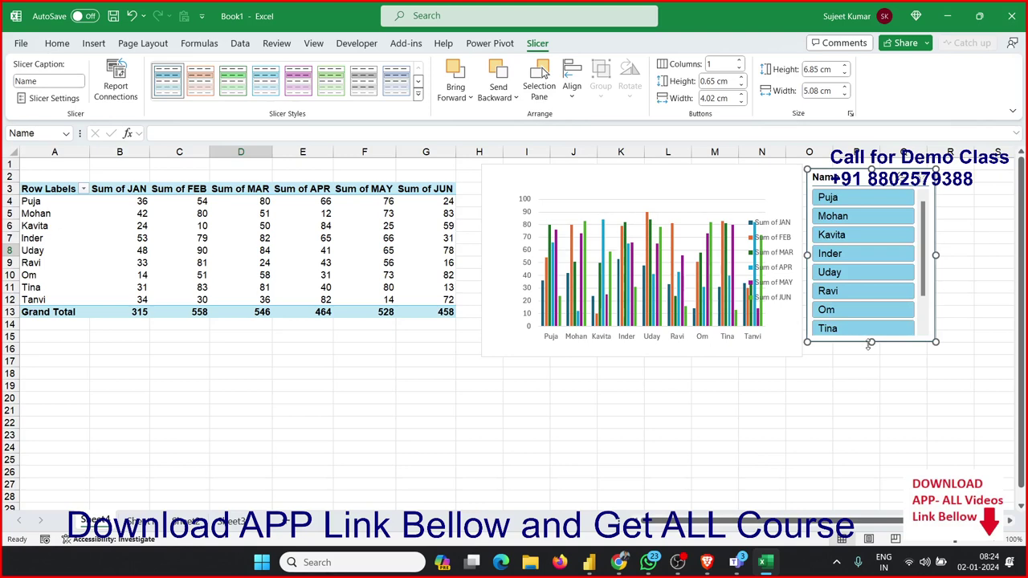
left_click_drag(869, 342, 862, 356)
left_click(818, 432)
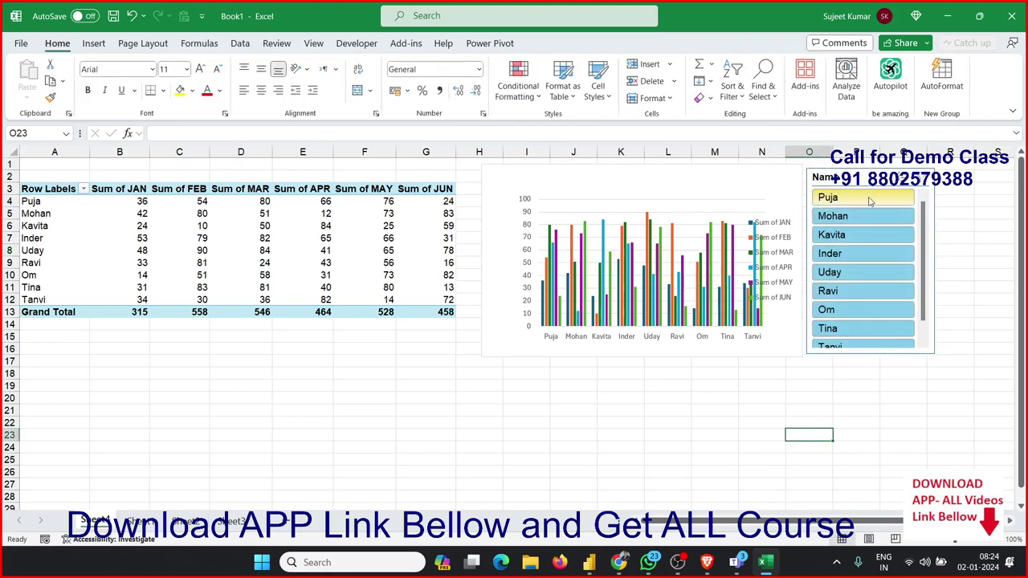
Filter the pivot and chart to Mohan with the slicer and delete the chart legend
left_click(868, 199)
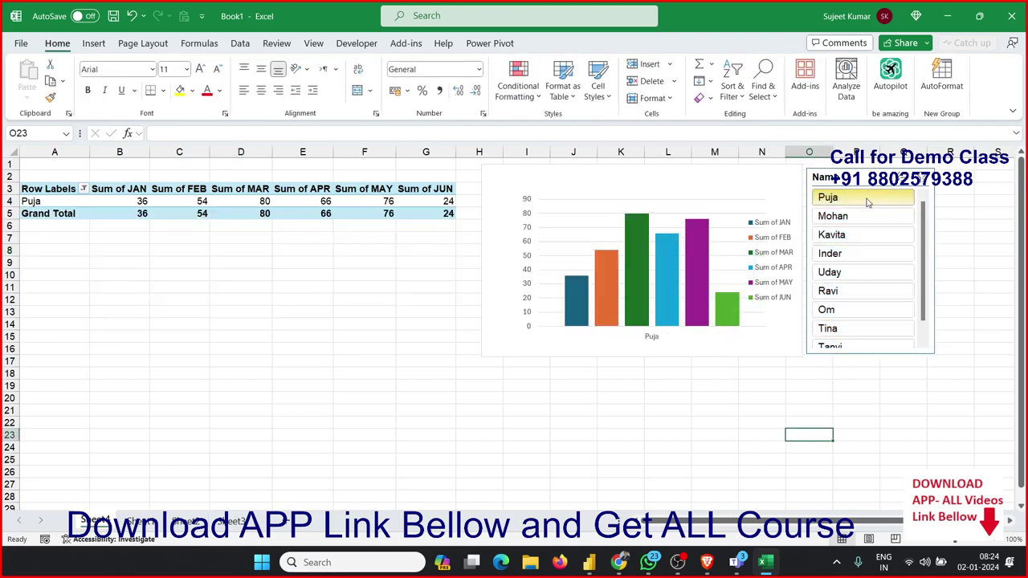
left_click(861, 218)
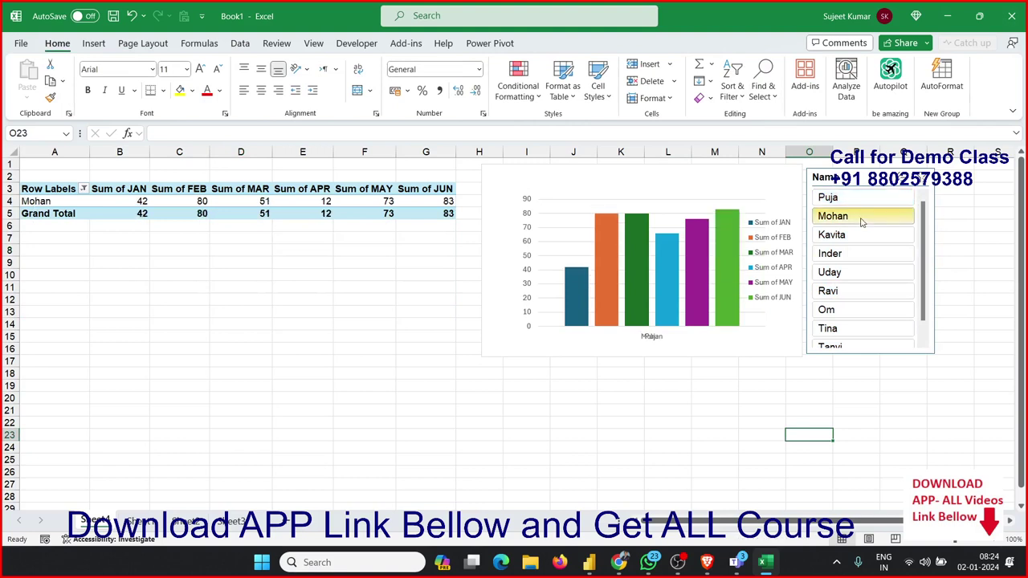
left_click(767, 272)
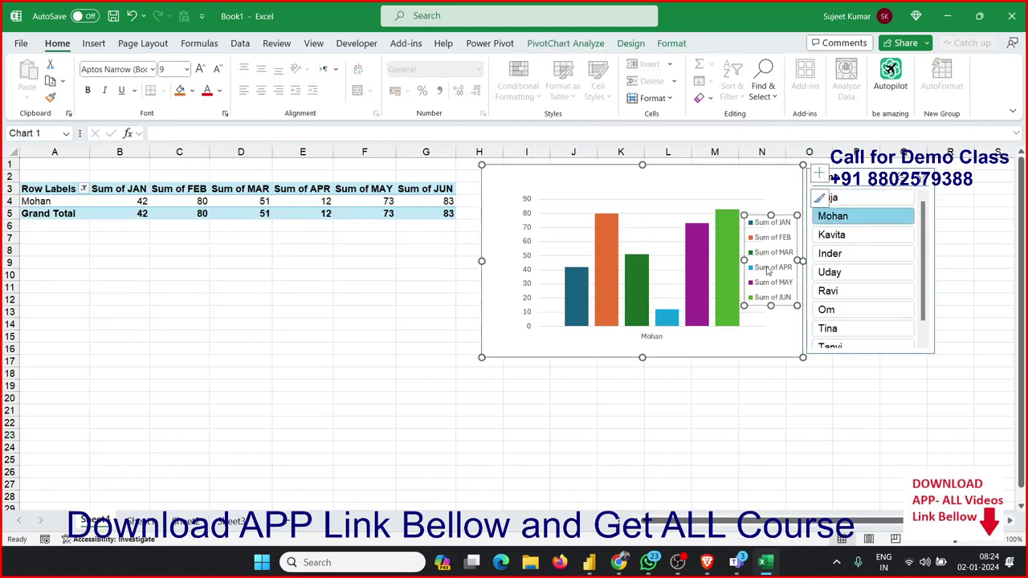
key("Delete")
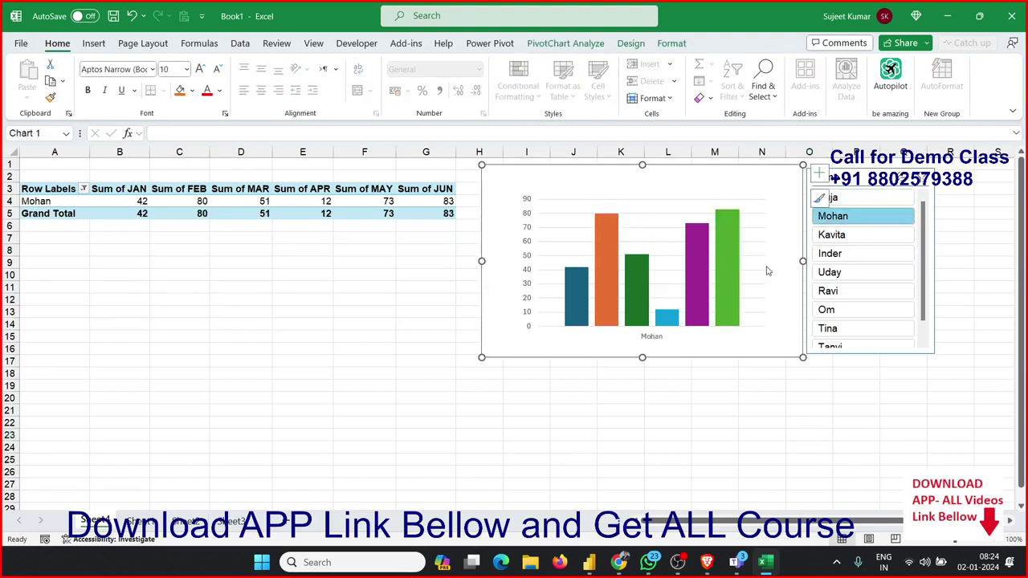
Try several chart styles, then switch rows and columns so each month is its own bar
left_click(677, 47)
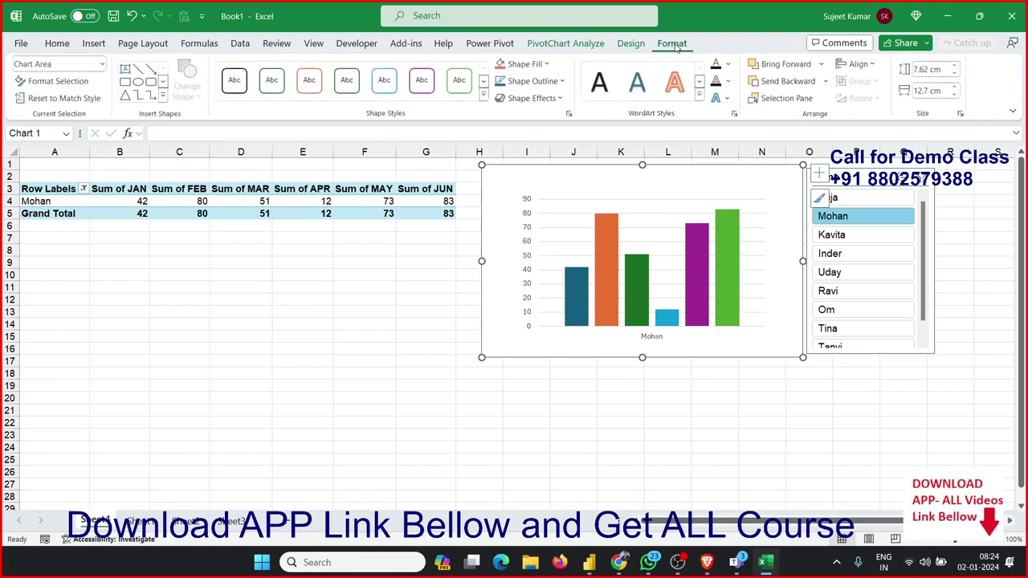
left_click(630, 44)
left_click(595, 90)
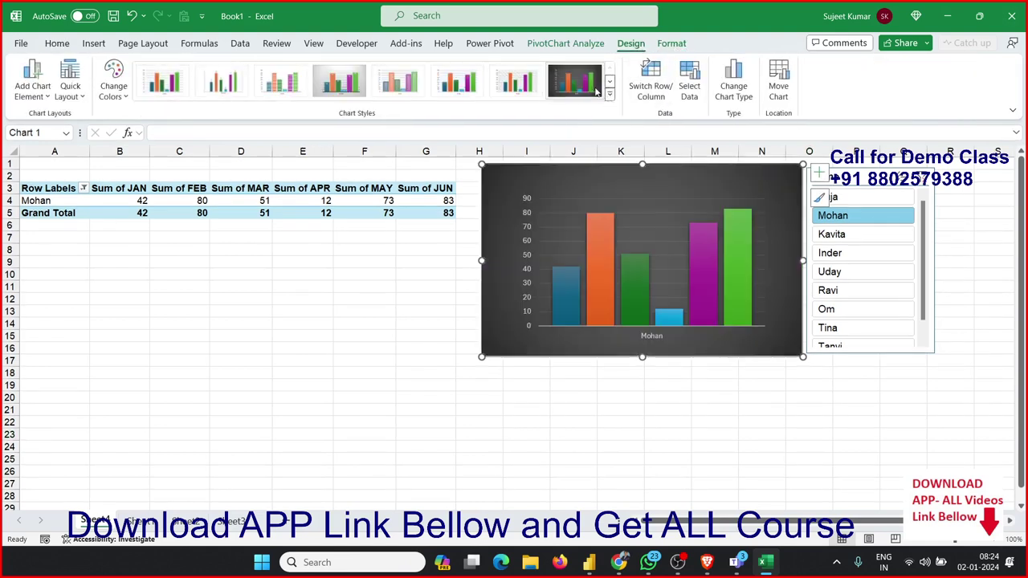
left_click(610, 101)
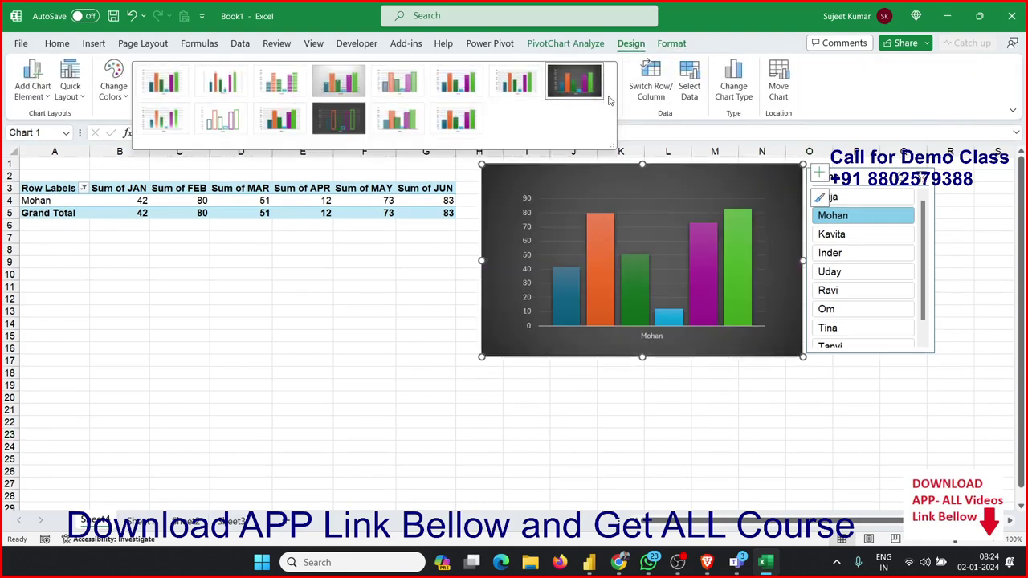
left_click(354, 125)
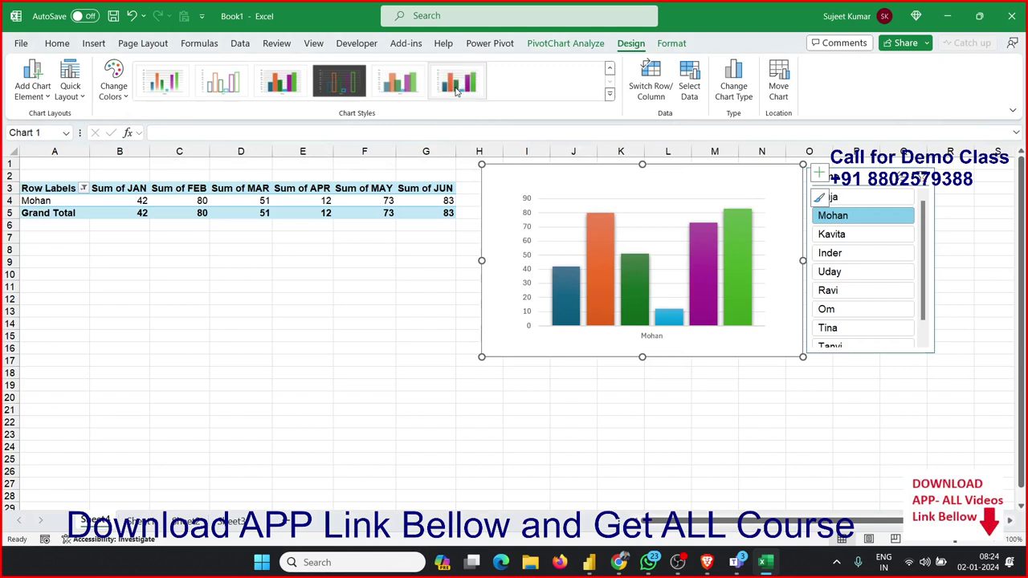
left_click(457, 90)
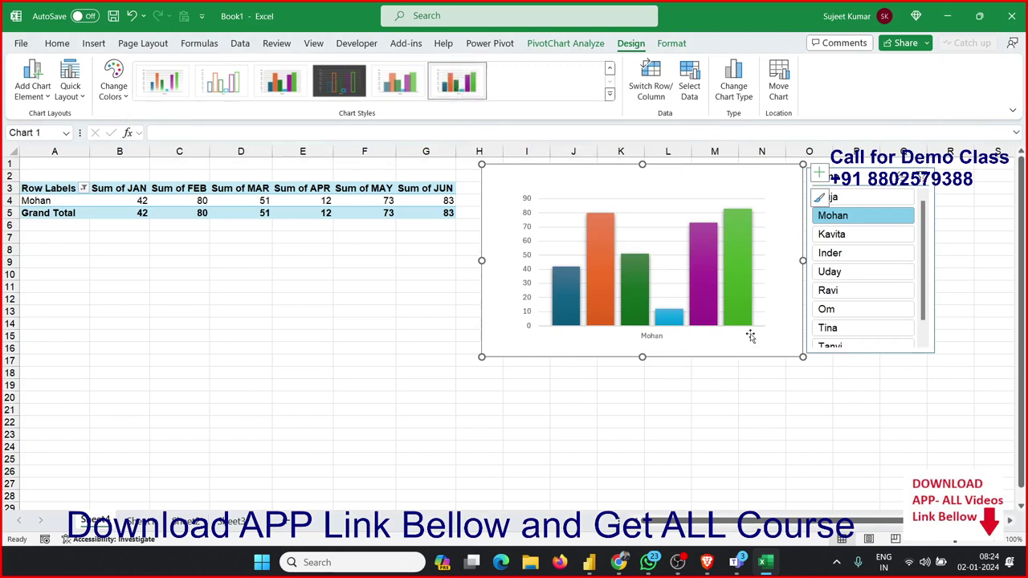
left_click(651, 90)
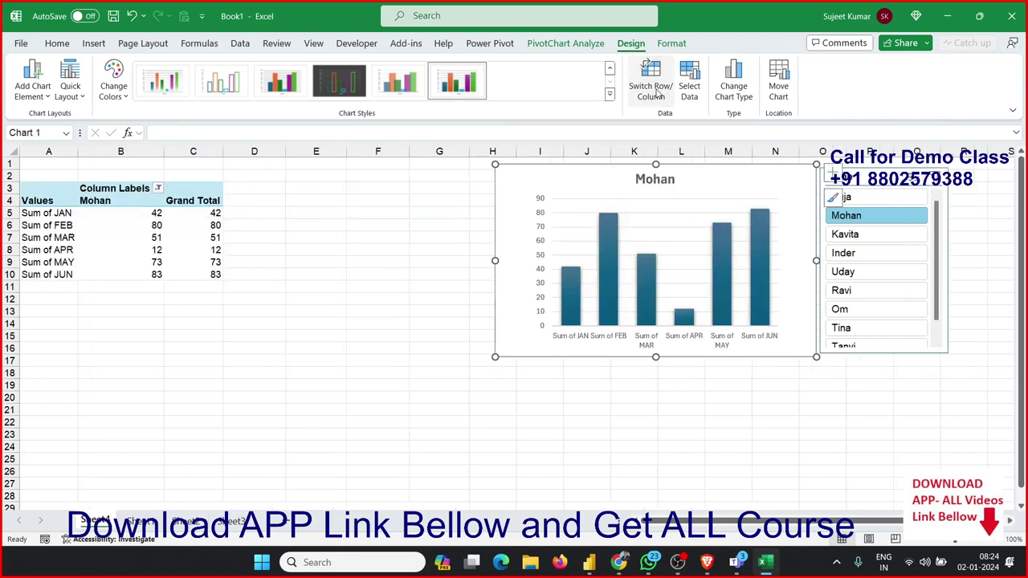
left_click(651, 90)
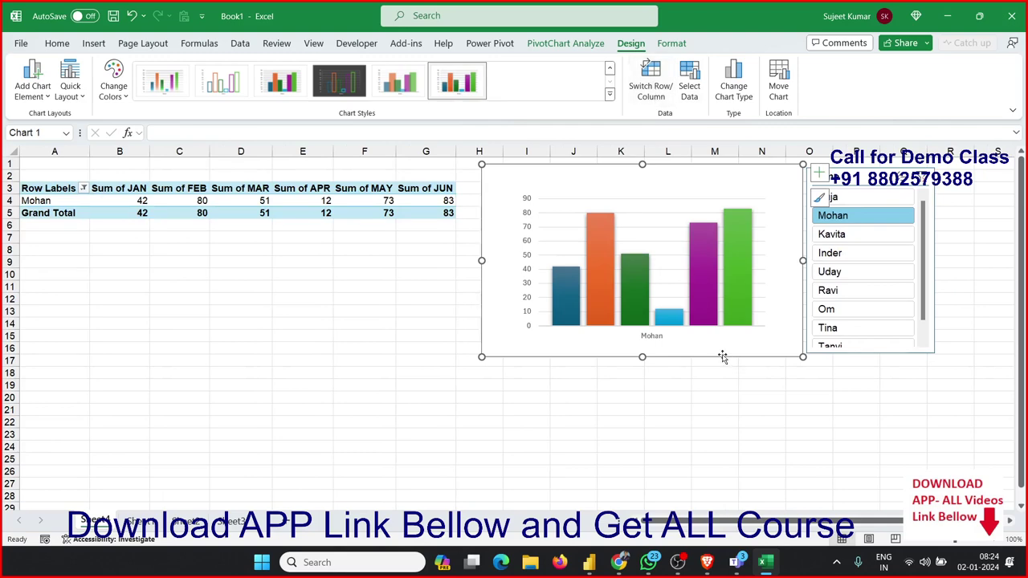
Switch the PivotChart between several salespeople using the Name slicer
left_click(845, 234)
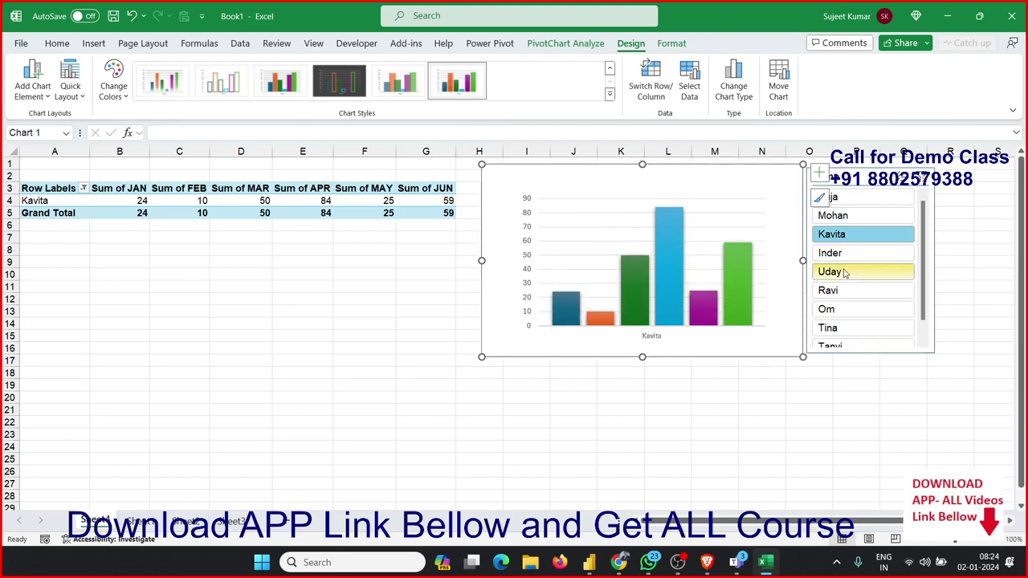
left_click(845, 273)
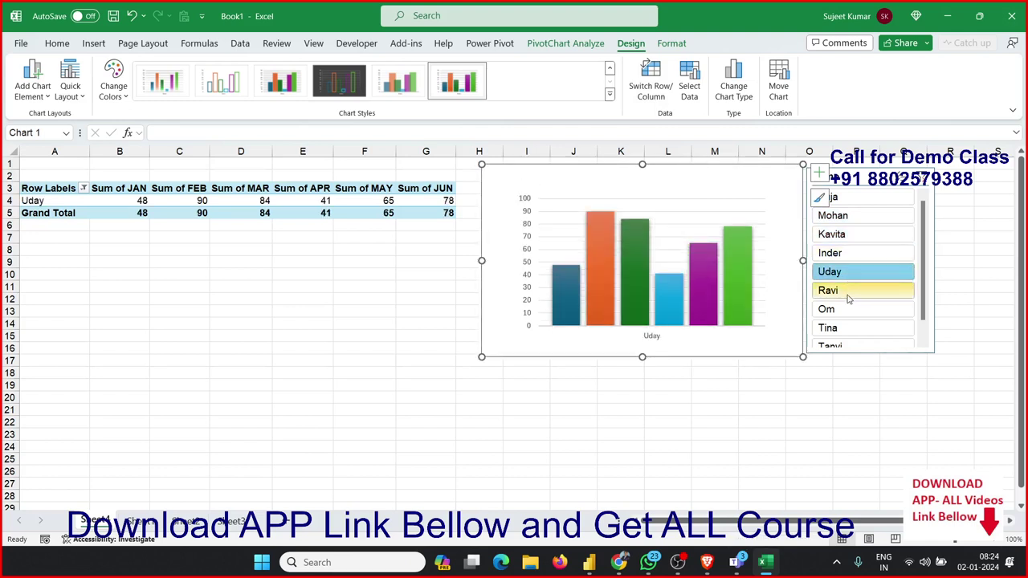
left_click(849, 299)
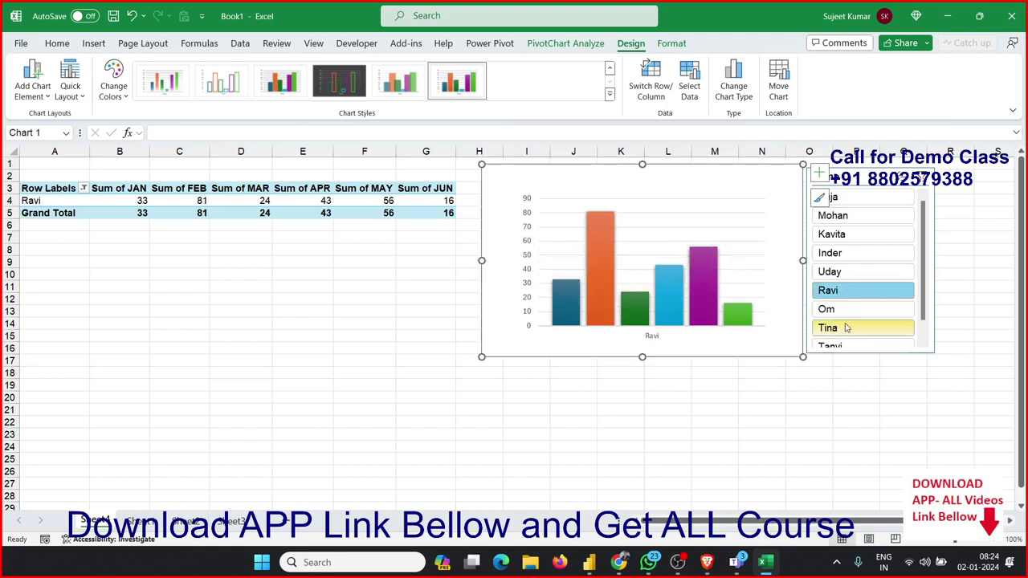
left_click(842, 310)
left_click(839, 291)
left_click(832, 273)
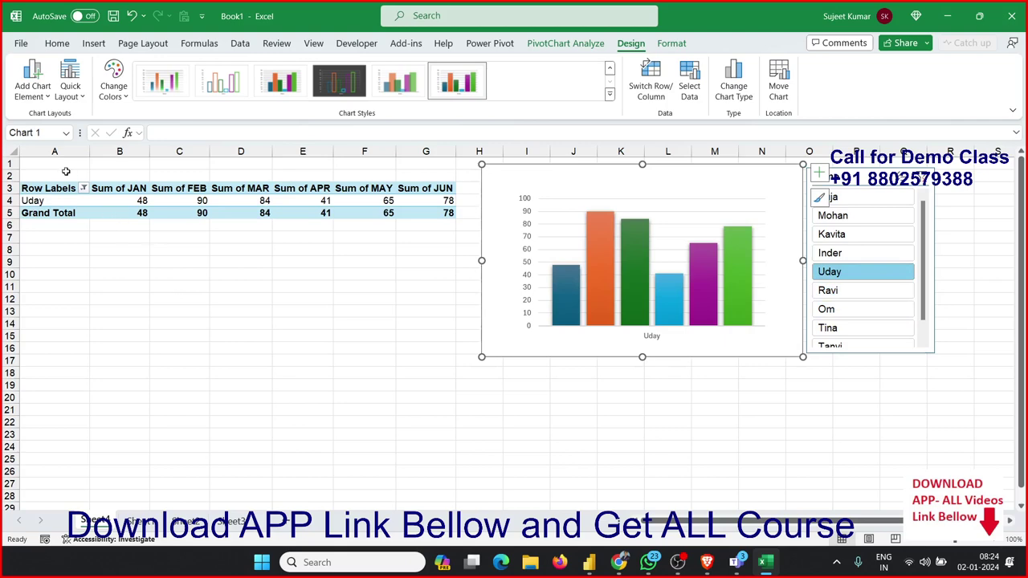
Nudge the name slicer slightly left and return to Sheet1
left_click_drag(66, 171, 452, 216)
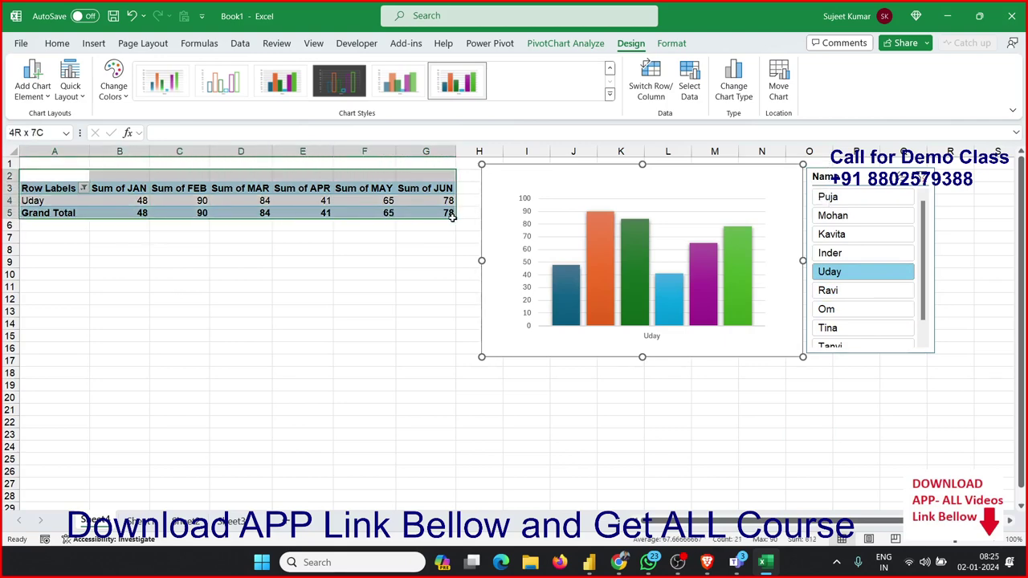
left_click(807, 177)
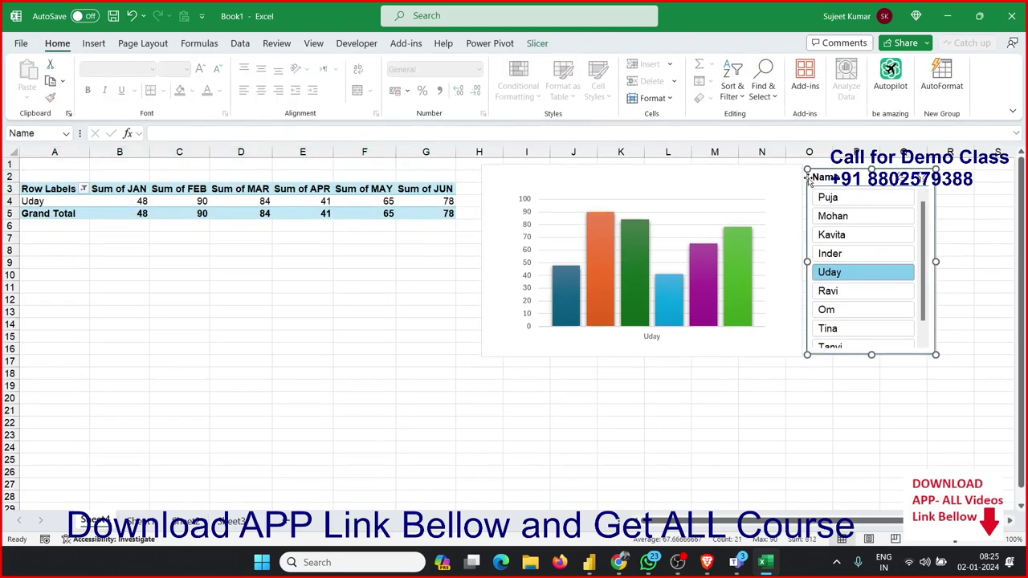
left_click_drag(808, 178, 810, 182)
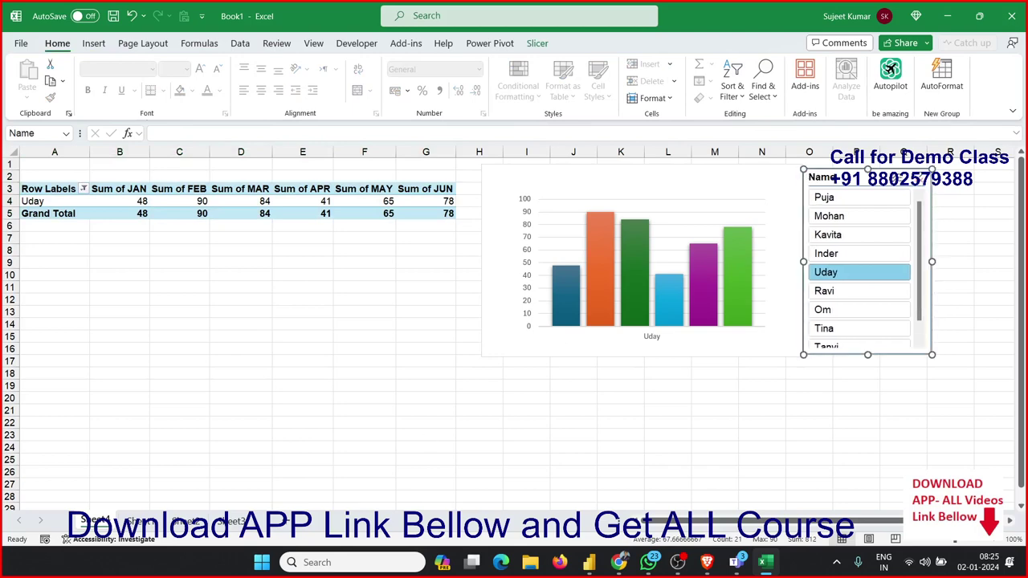
left_click(139, 522)
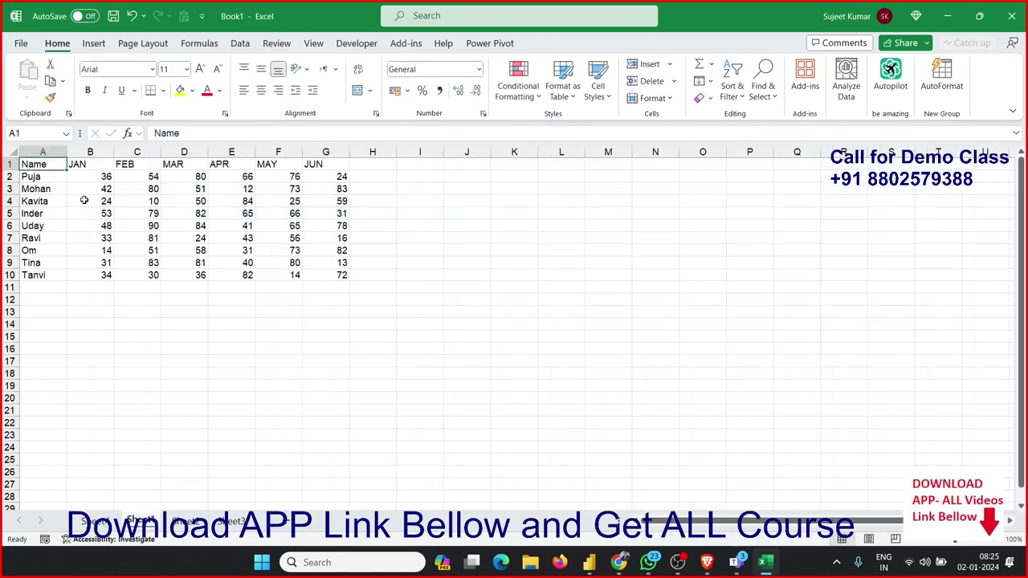
Copy the A1:G1 headers and paste them into row 14
key("shift+ctrl+Right")
key("ctrl+c")
key("Down")
key("Down")
key("Down")
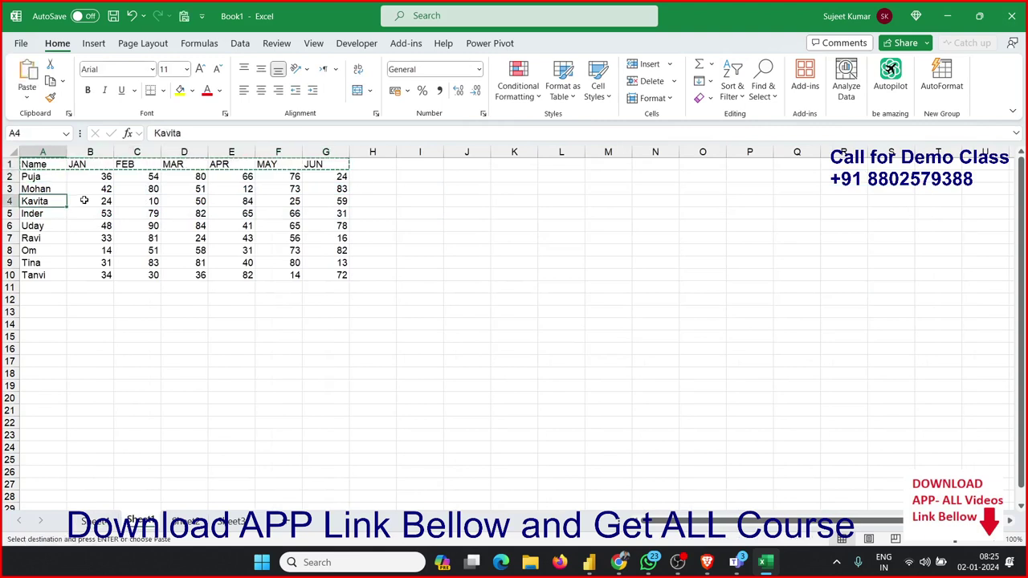
key("Down")
key("Down")
key("Down")
key("Down")
key("Down")
key("Down")
key("Down")
key("Down")
key("Down")
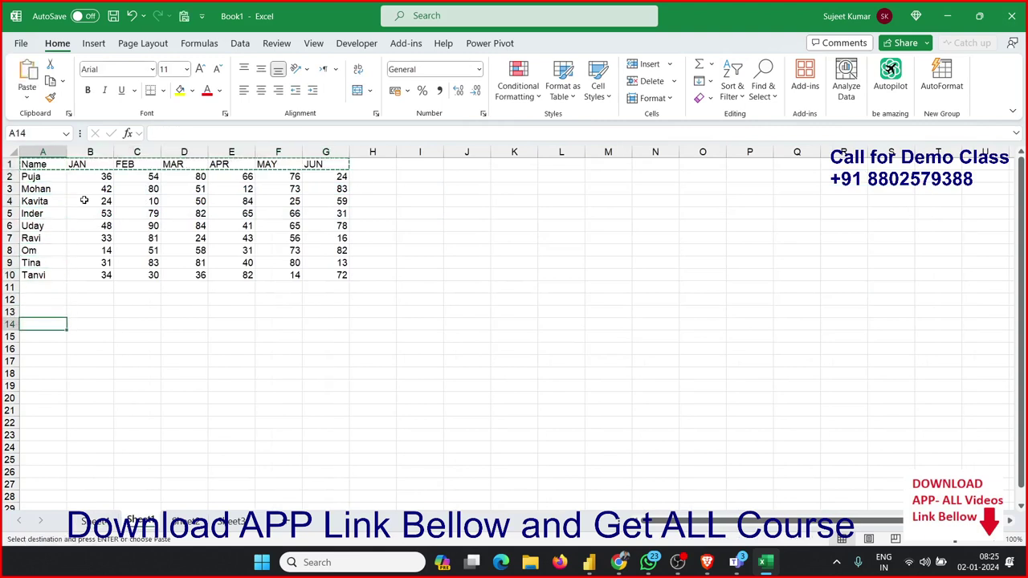
key("ctrl+v")
key("Down")
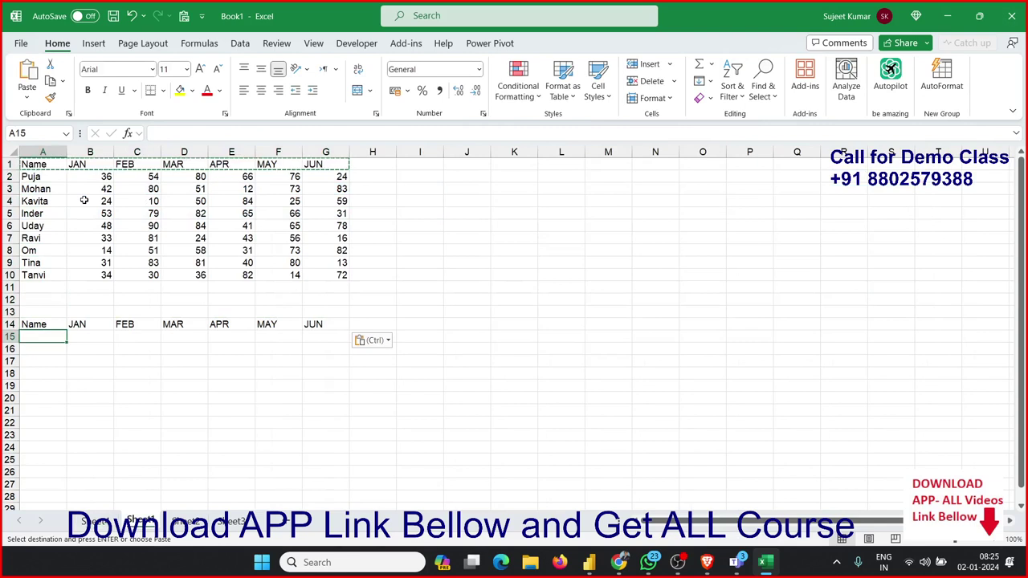
Enter 1 in cell A13 as the row offset
key("Up")
key("Up")
type("1")
key("Return")
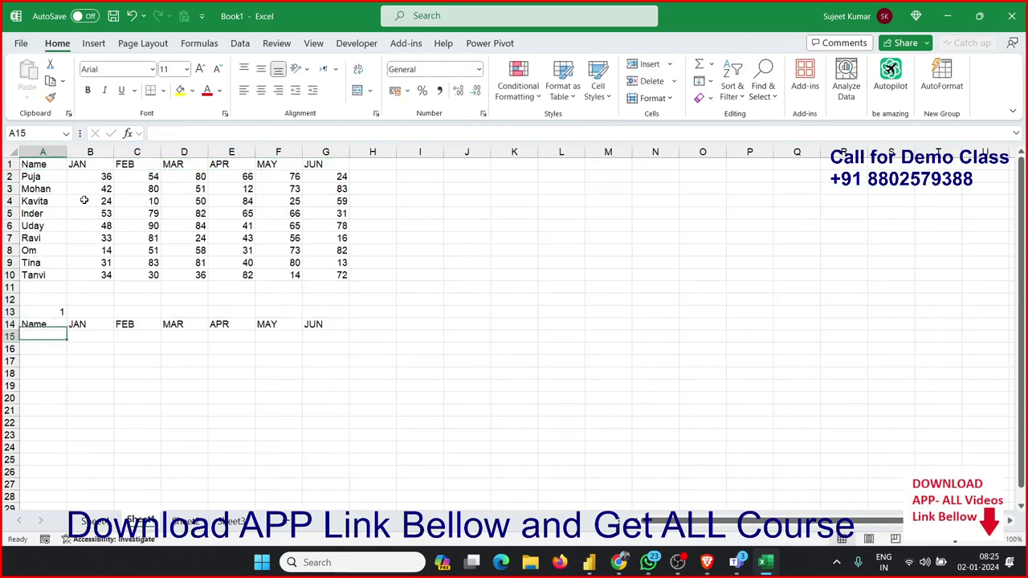
Enter an OFFSET formula in A15 using A1 and A13, returning Puja
key("Down")
type("=o")
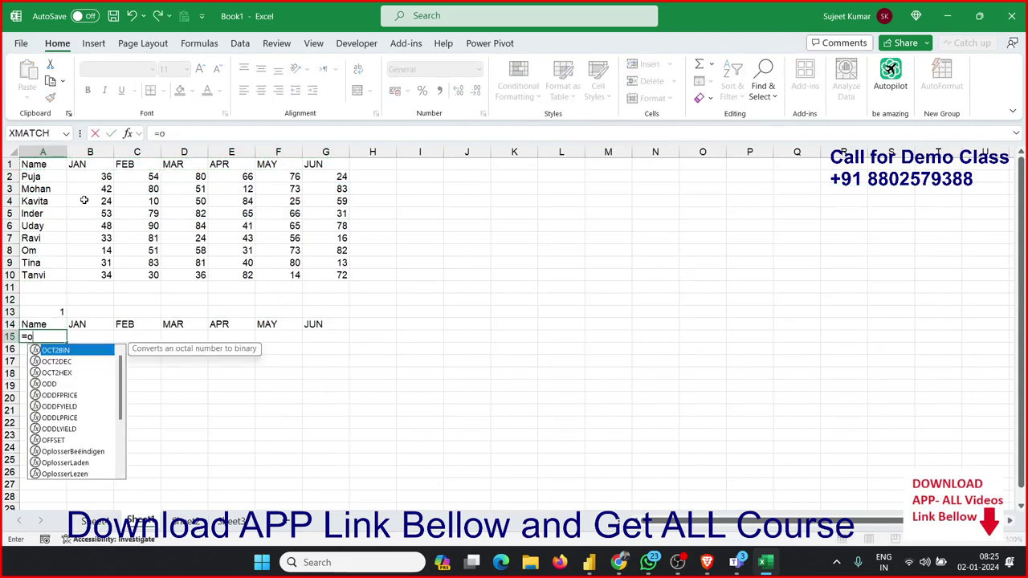
type("f")
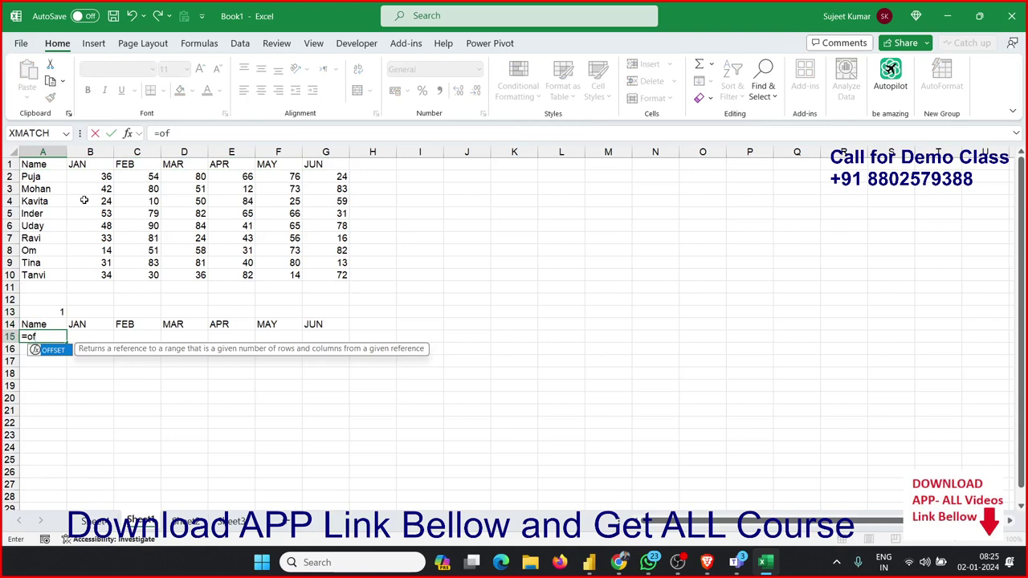
key("Tab")
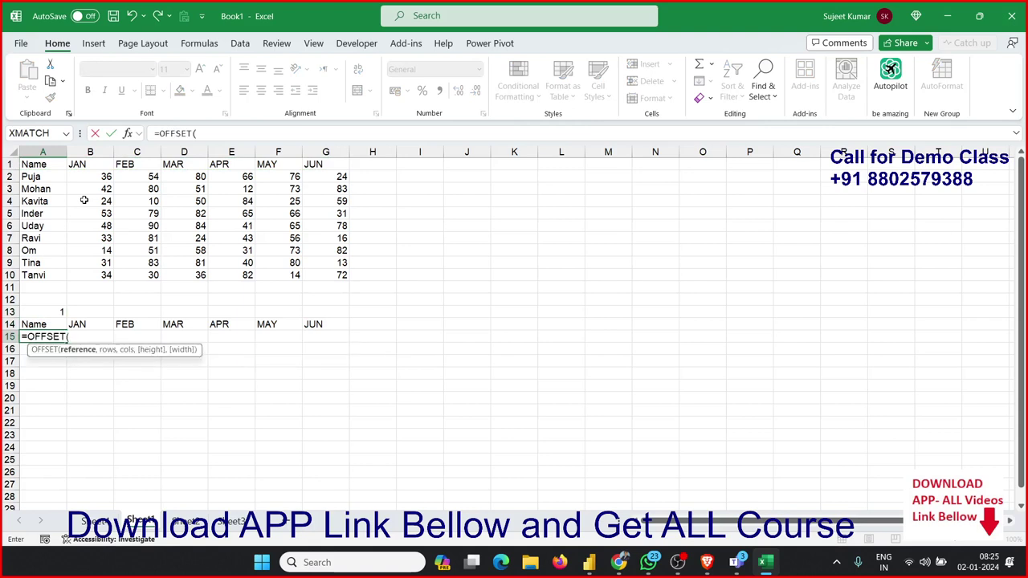
left_click(38, 164)
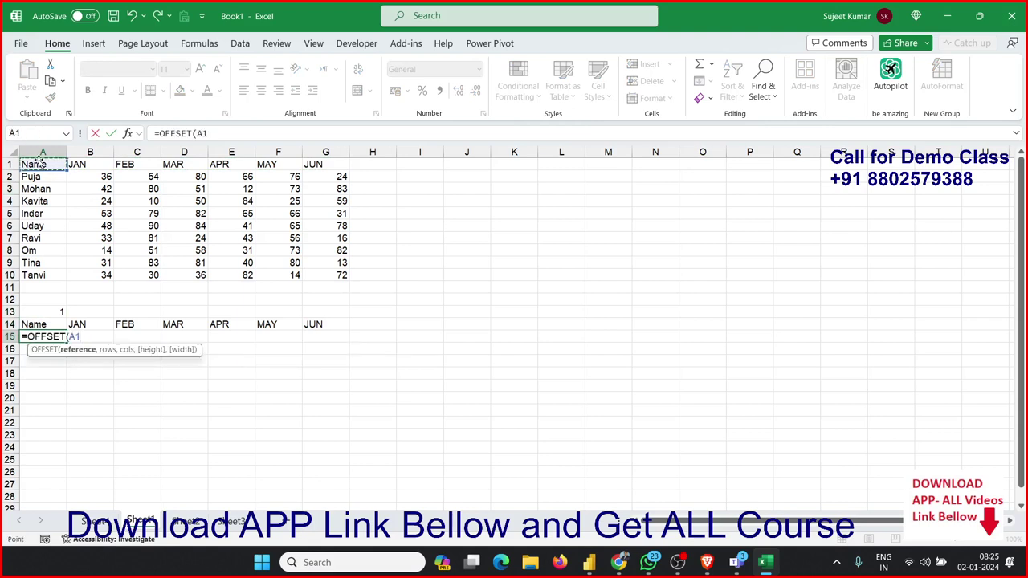
type(",")
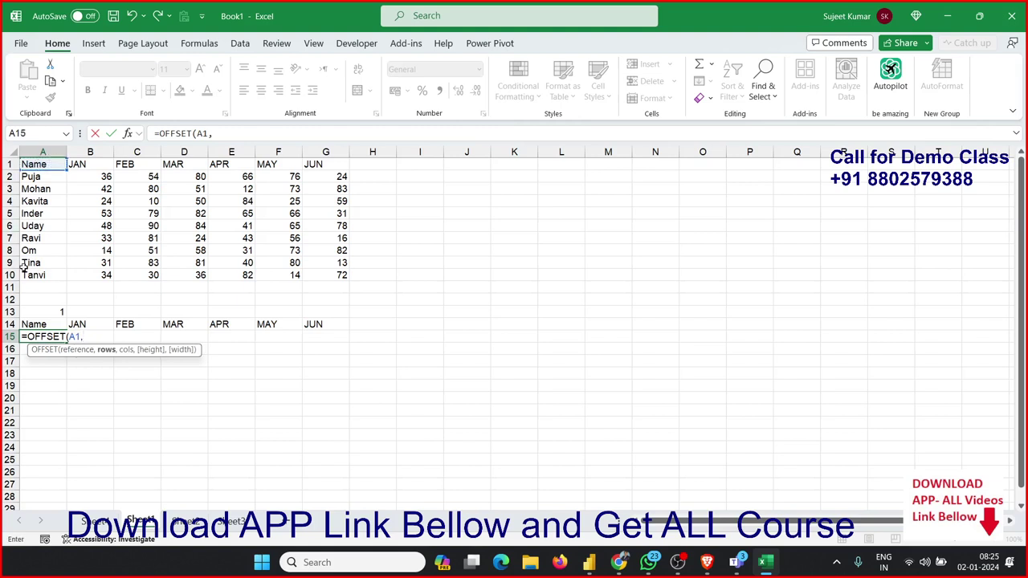
left_click(61, 312)
type(",0")
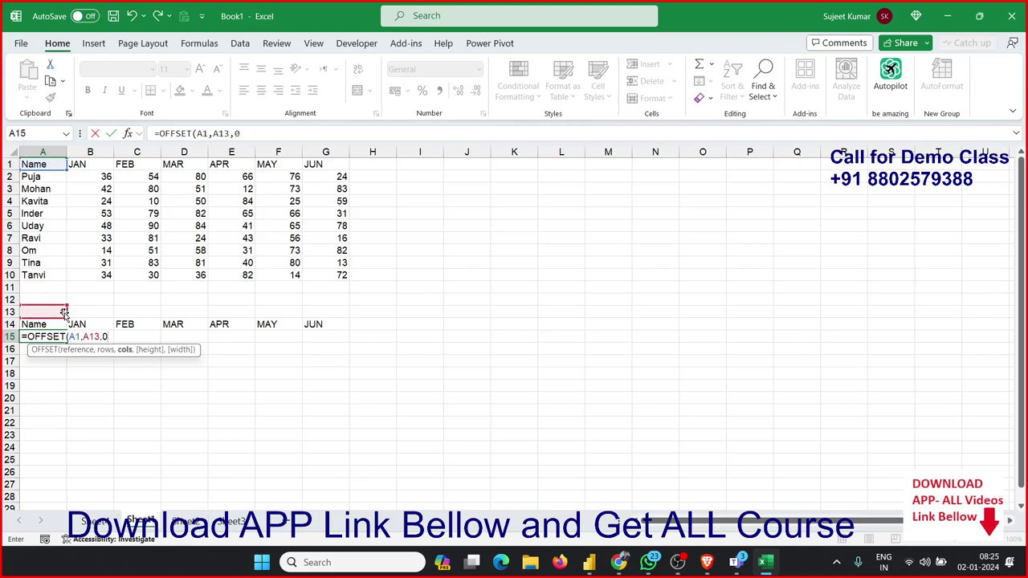
key("Return")
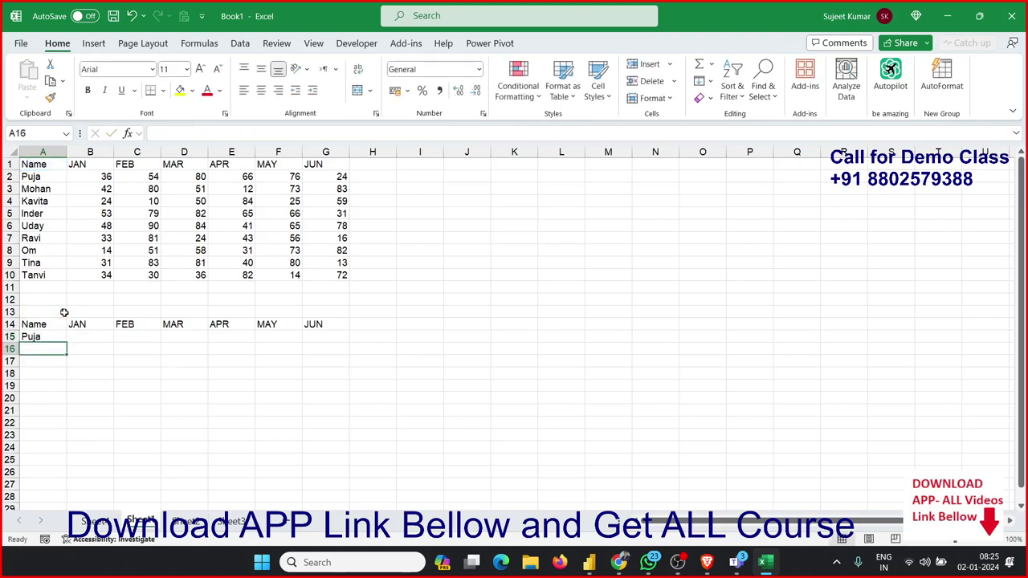
Anchor A15's OFFSET formula to $A$13 and fill it across to G15
left_click(53, 341)
double_click(55, 341)
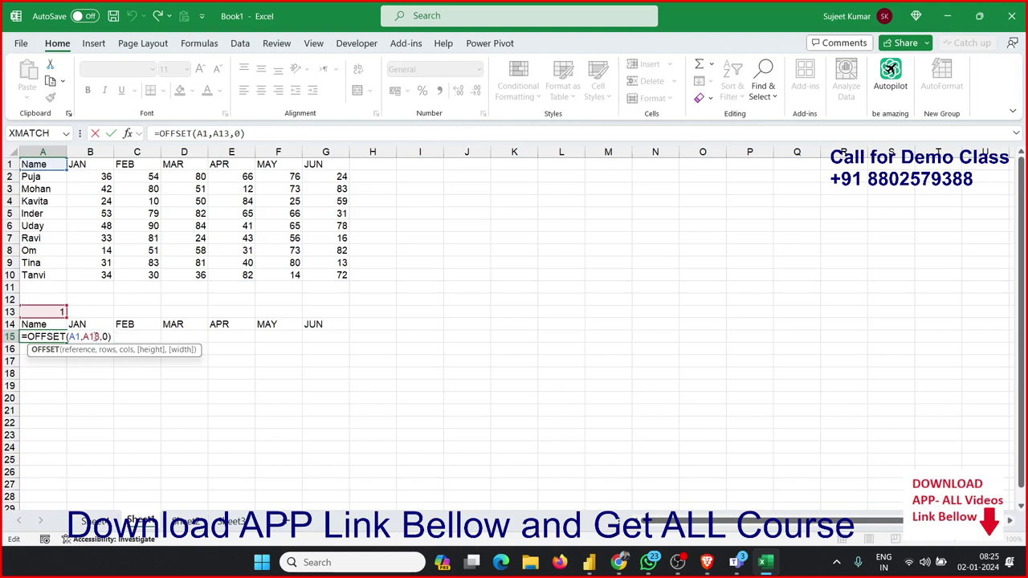
left_click(94, 337)
key("F3")
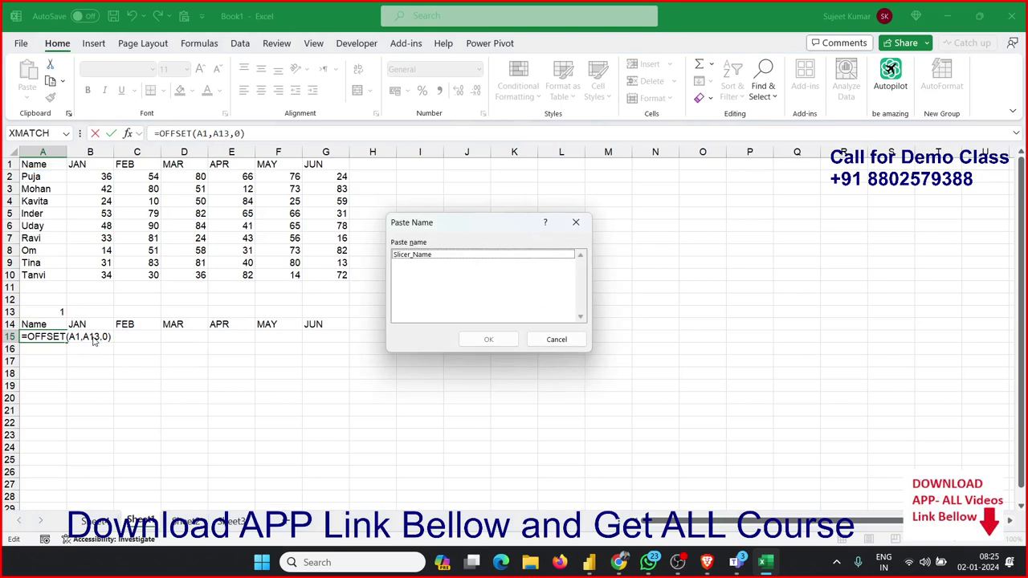
key("Escape")
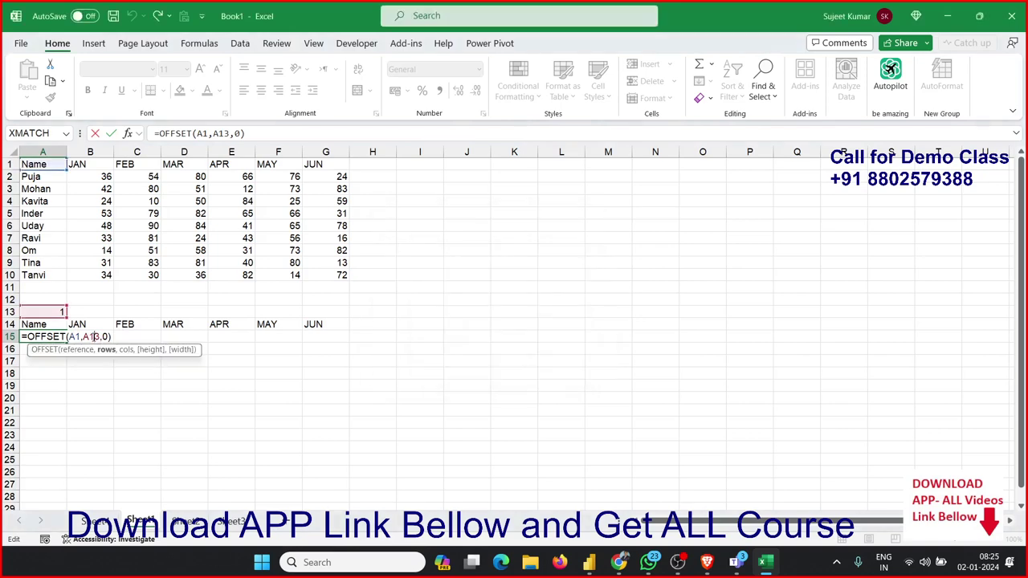
key("F4")
key("Return")
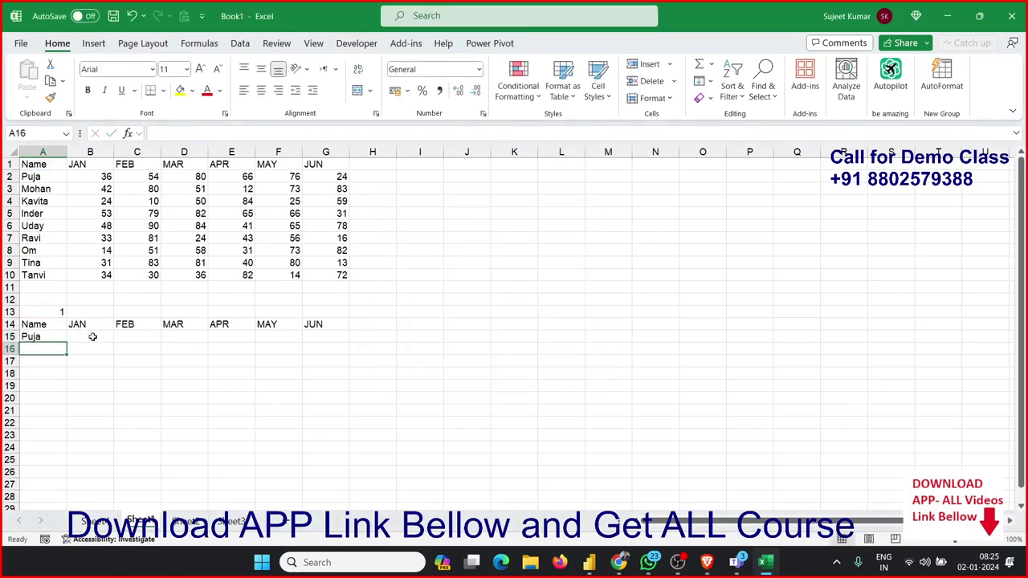
left_click(59, 337)
left_click_drag(67, 343, 345, 347)
Enter 2, 3, then 4 in A13, ending on Inder's 53–31 monthly figures
left_click(48, 311)
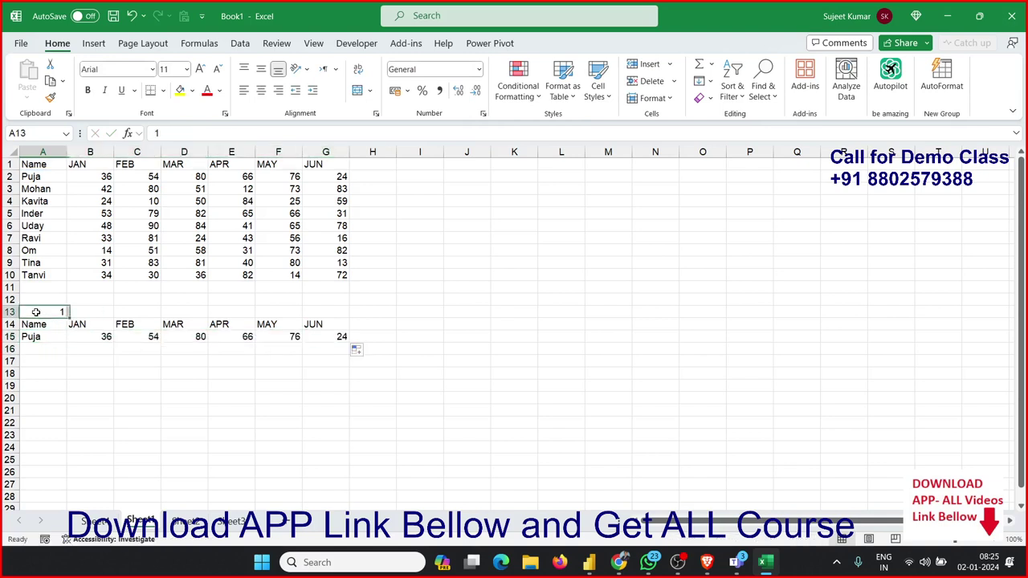
type("2")
key("Return")
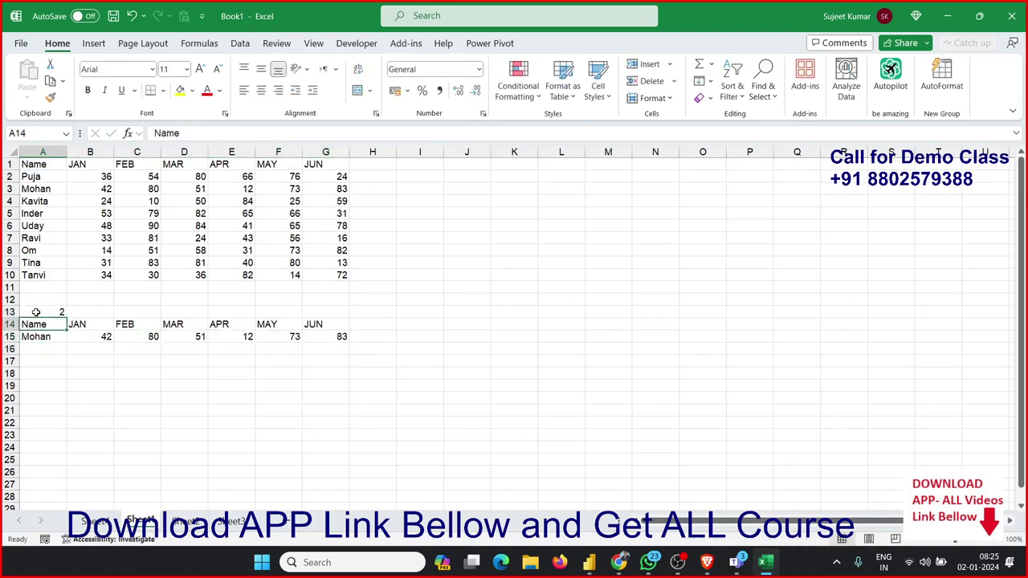
left_click(36, 312)
type("3")
key("Return")
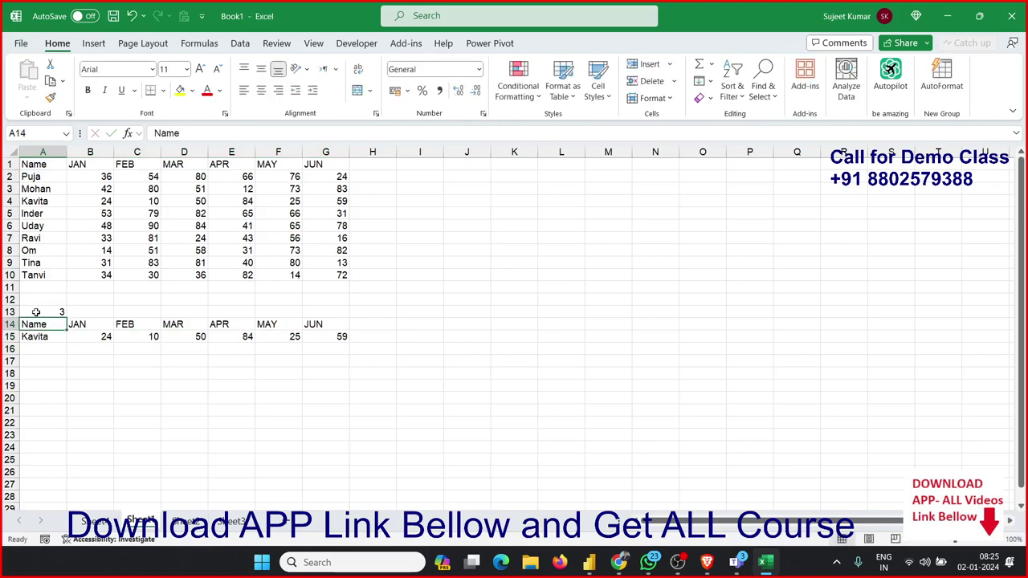
left_click(36, 312)
type("4")
key("Return")
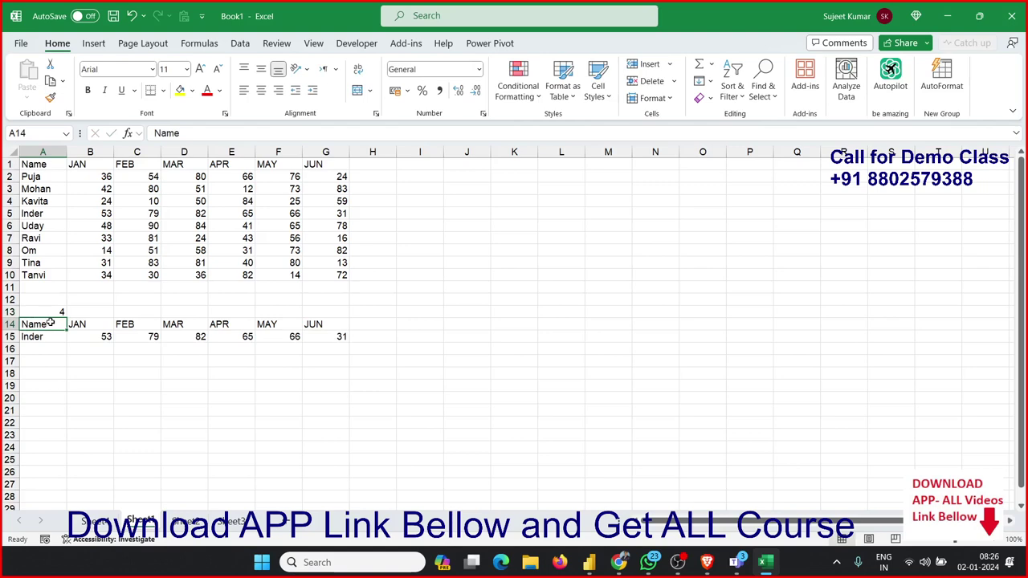
Insert a clustered column chart from the header and result rows A14:G15
left_click_drag(49, 323, 341, 337)
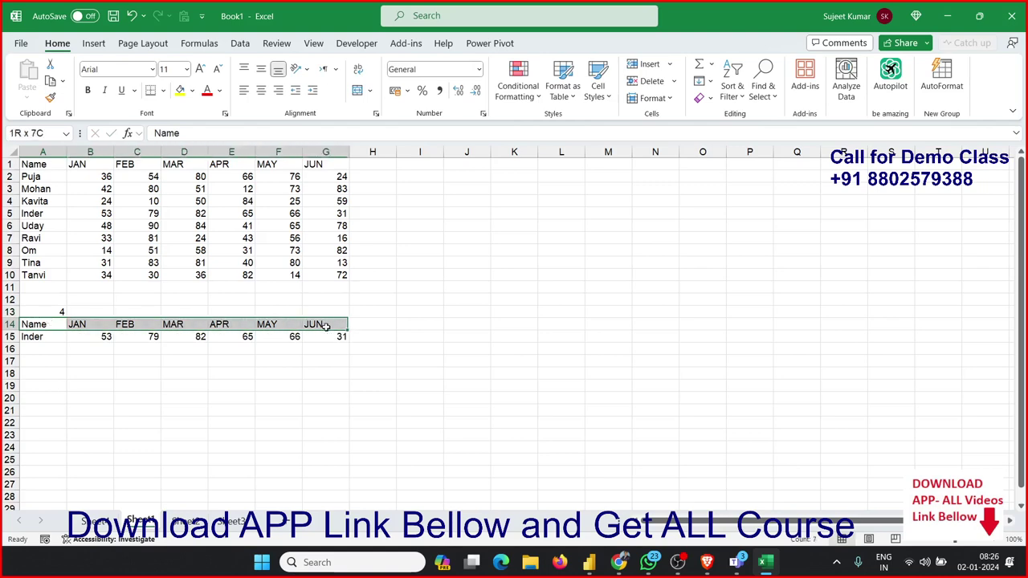
left_click(94, 44)
left_click(408, 67)
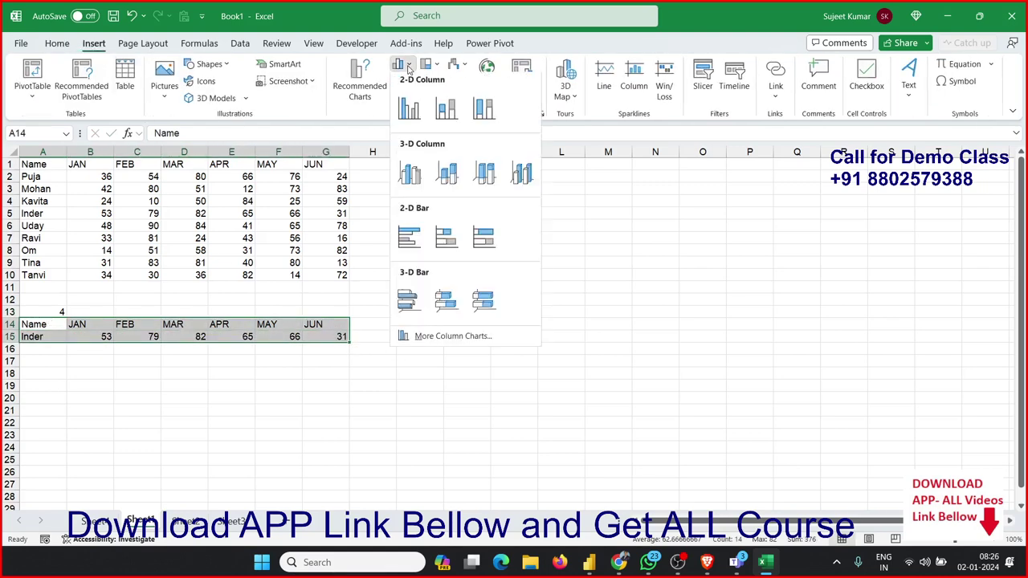
left_click(409, 108)
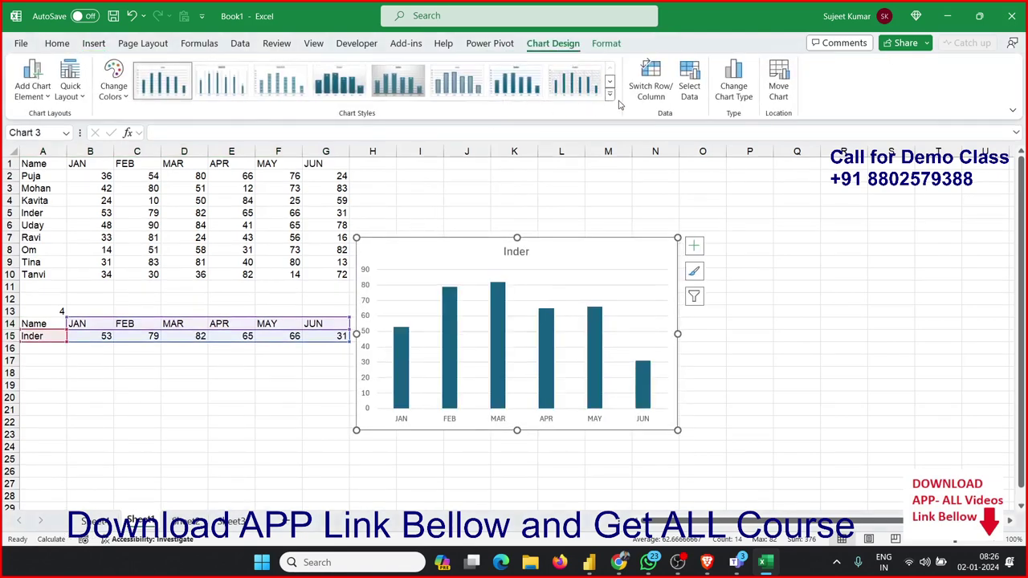
Apply dark hatched Style 14 and place the chart beside the table, wider and shorter
left_click(610, 94)
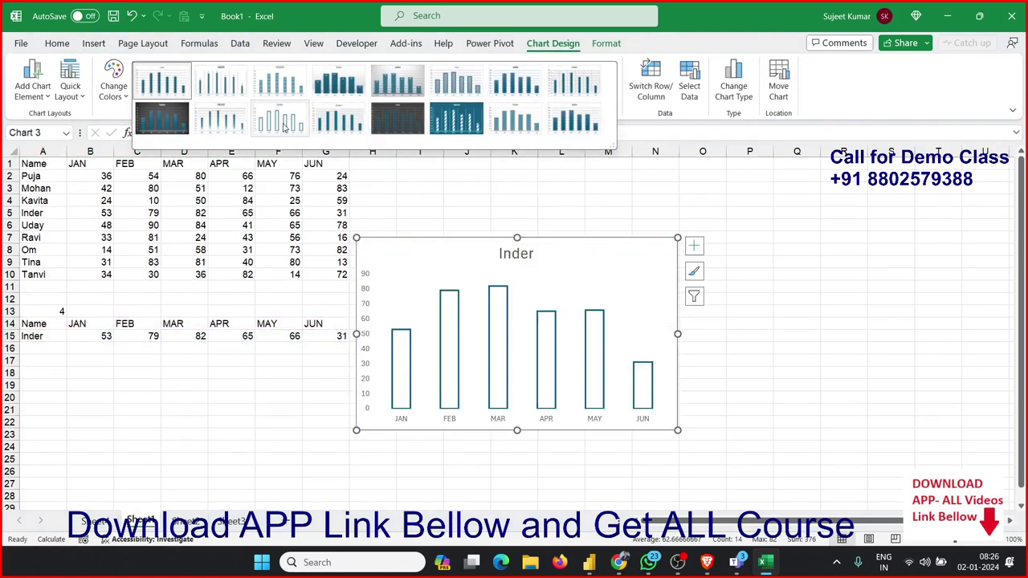
left_click(447, 127)
mouse_move(421, 244)
left_mouse_down()
mouse_move(435, 174)
mouse_move(423, 168)
left_mouse_up()
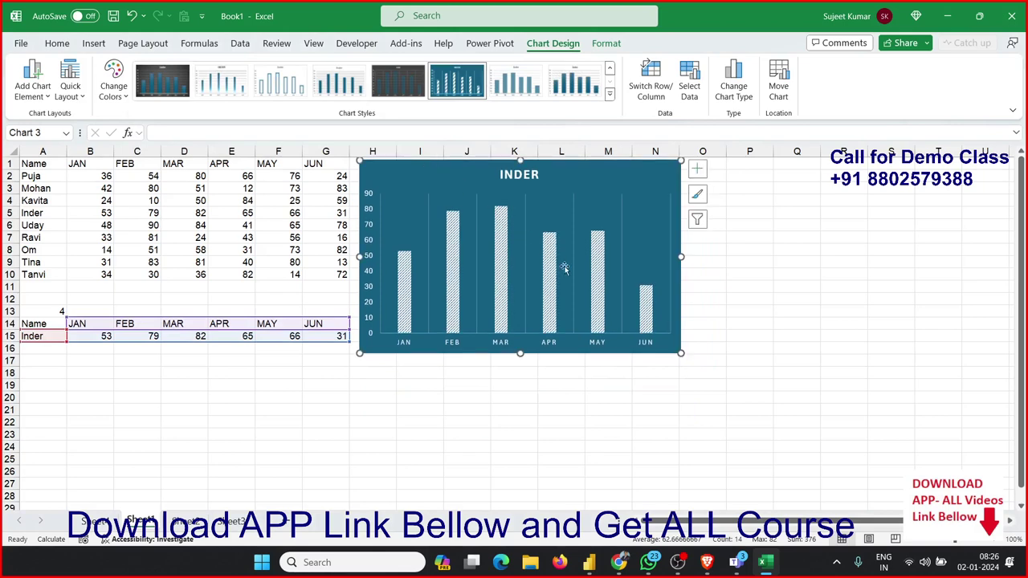
left_click_drag(680, 352, 774, 340)
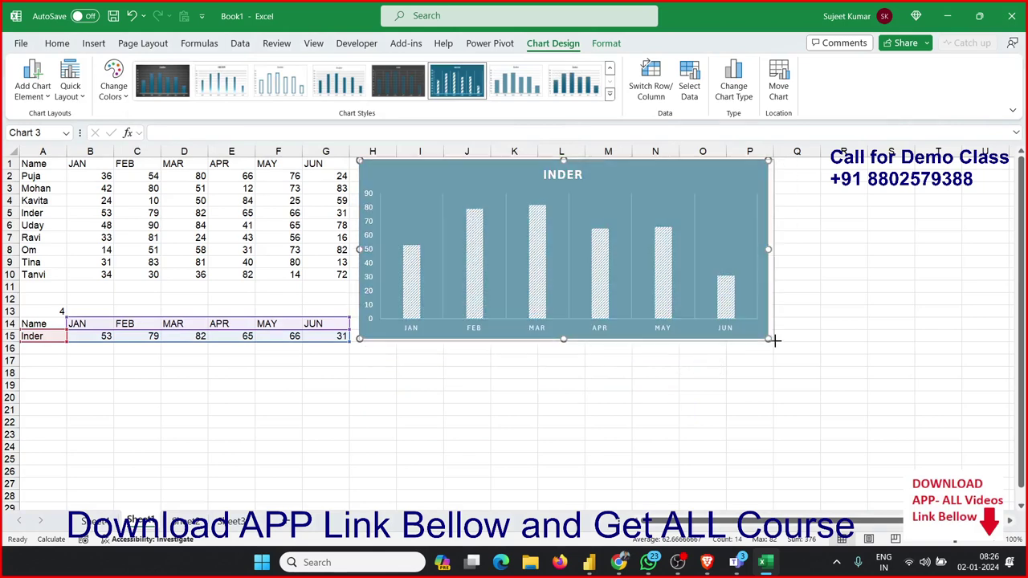
left_click(609, 402)
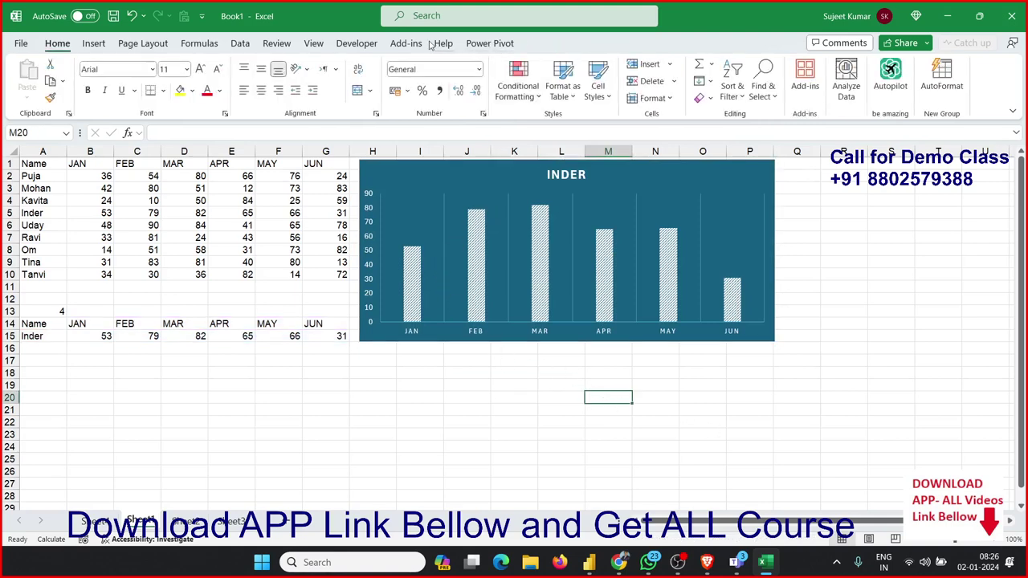
Confirm the Developer tab is enabled under Customize Ribbon, then show its Insert controls gallery
left_click(357, 43)
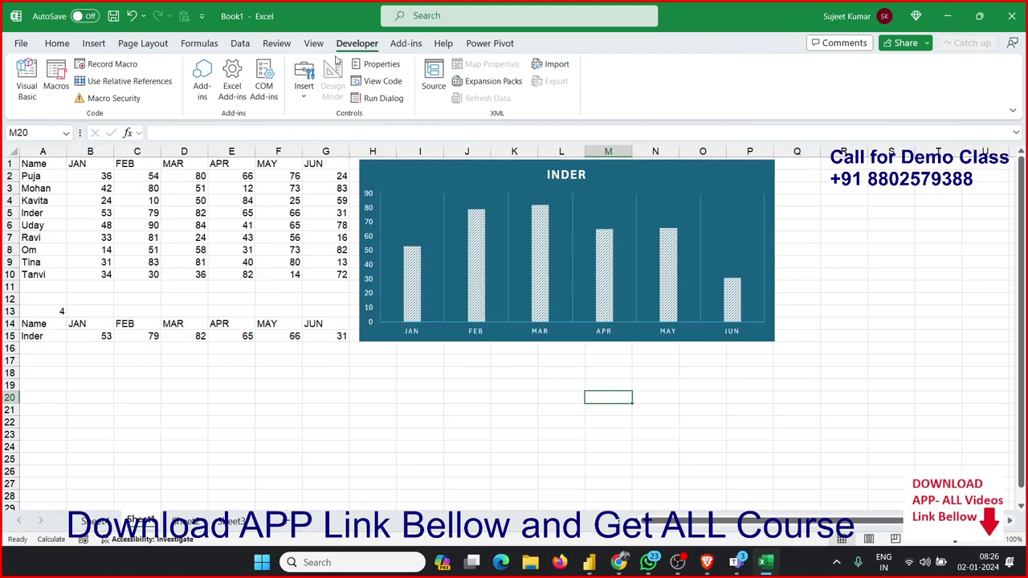
left_click(21, 44)
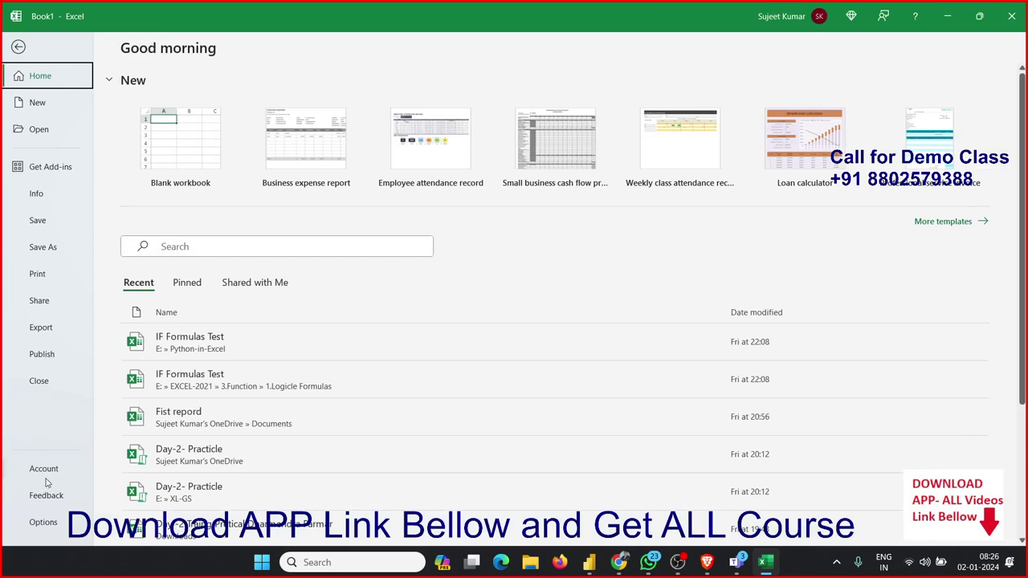
left_click(50, 528)
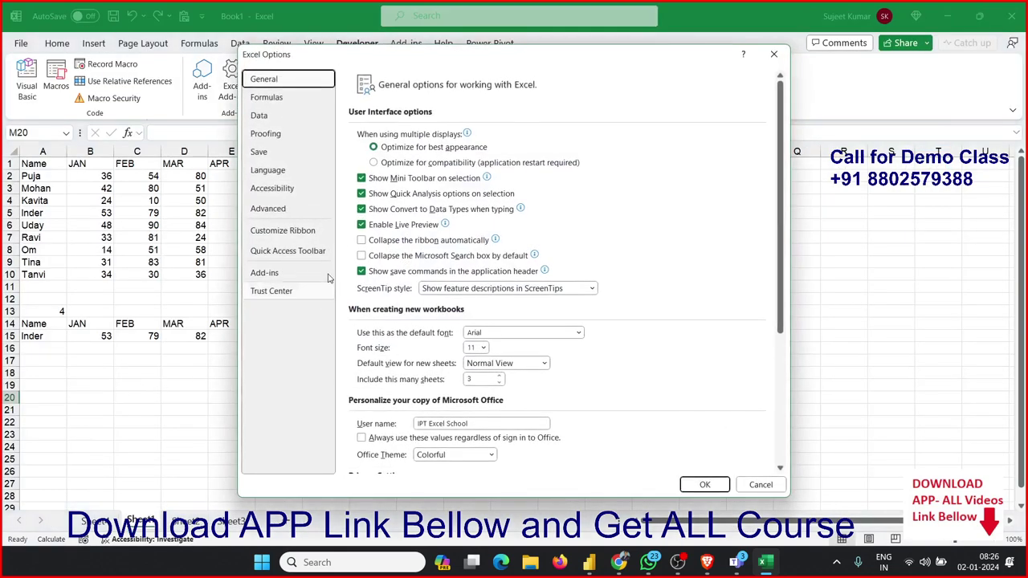
left_click(320, 231)
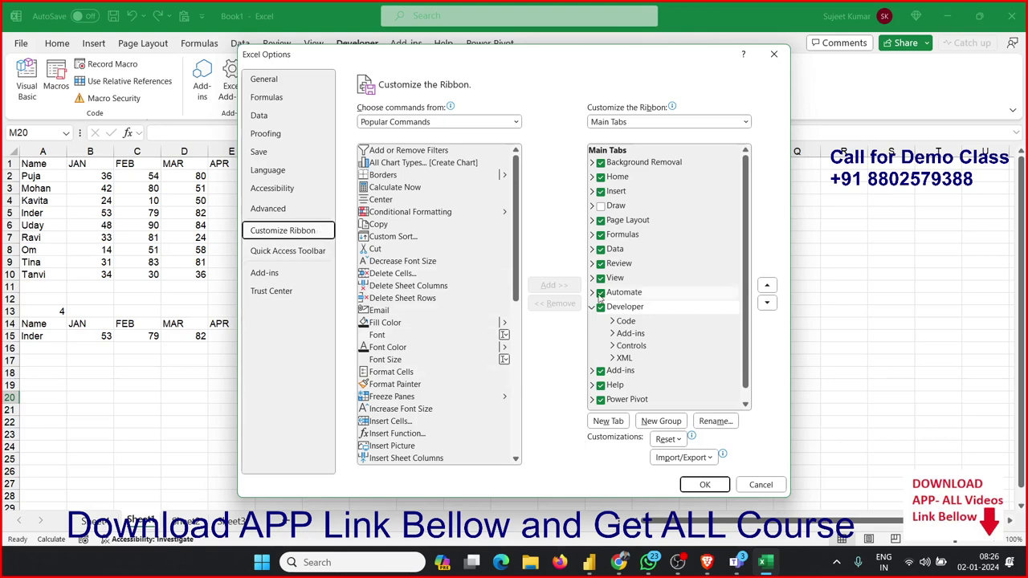
left_click(747, 485)
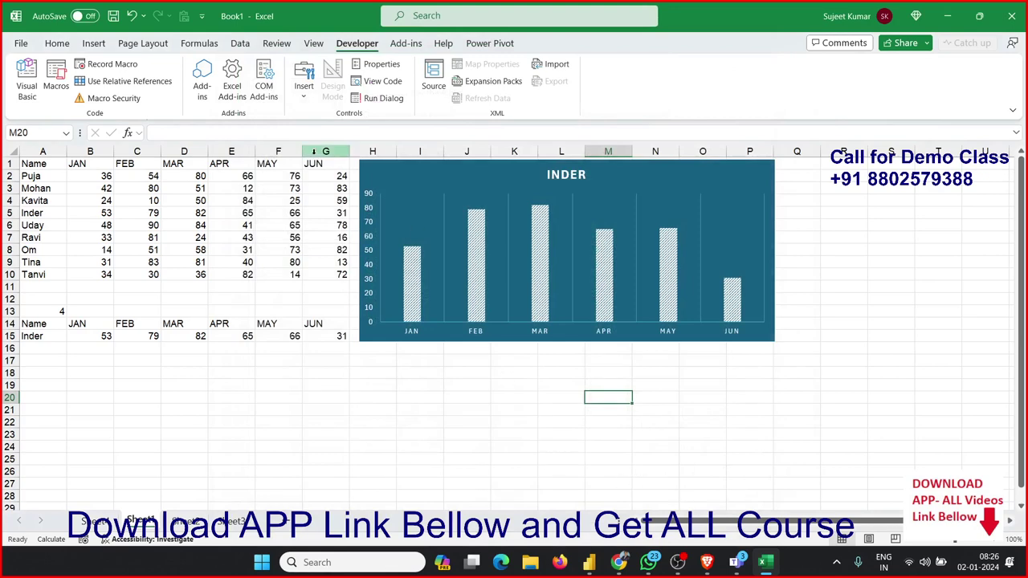
left_click(306, 95)
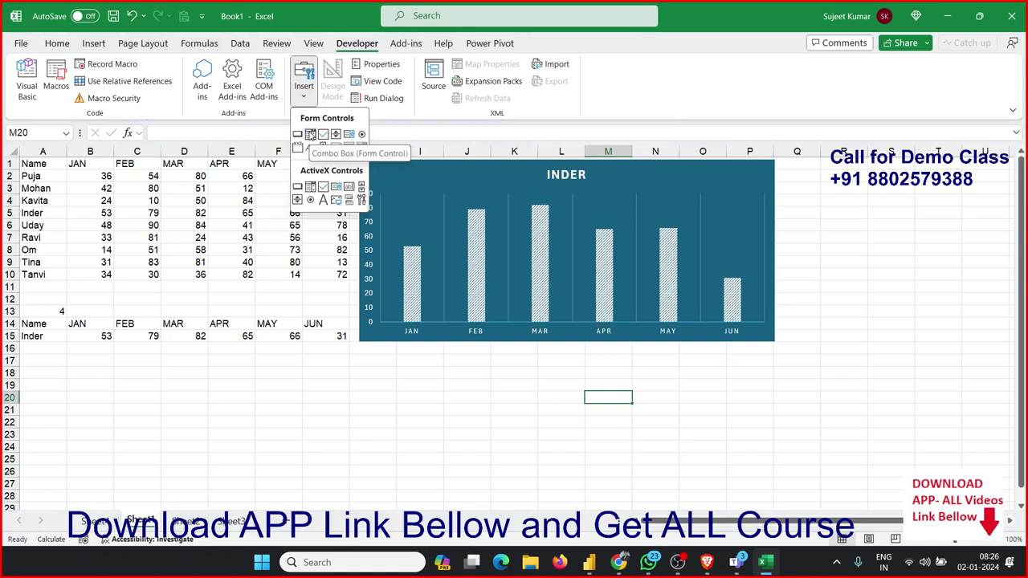
Draw a Form Control combo box at the chart's top-left and open its Format Control settings
left_click(310, 134)
left_click_drag(383, 168, 483, 185)
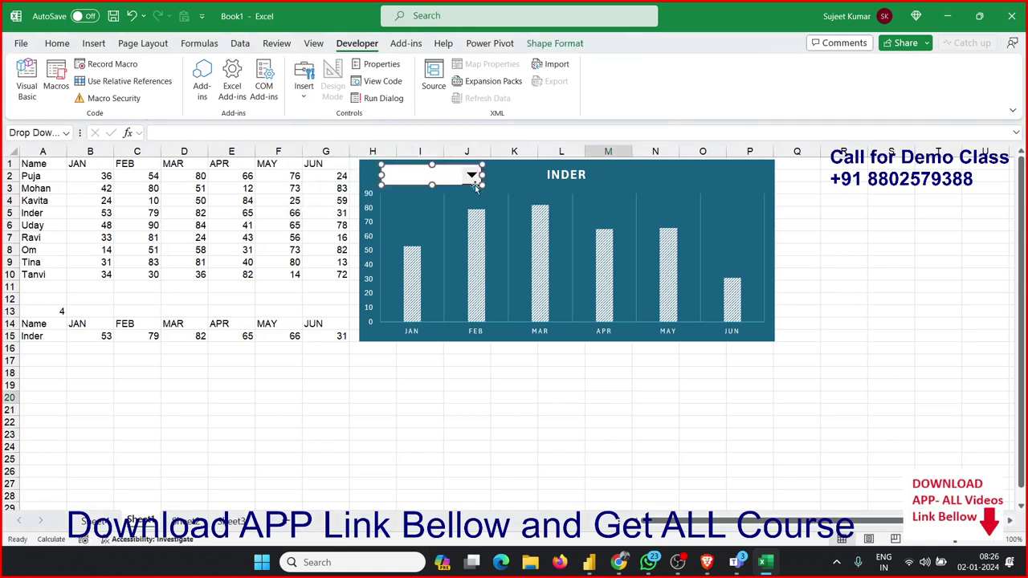
right_click(470, 181)
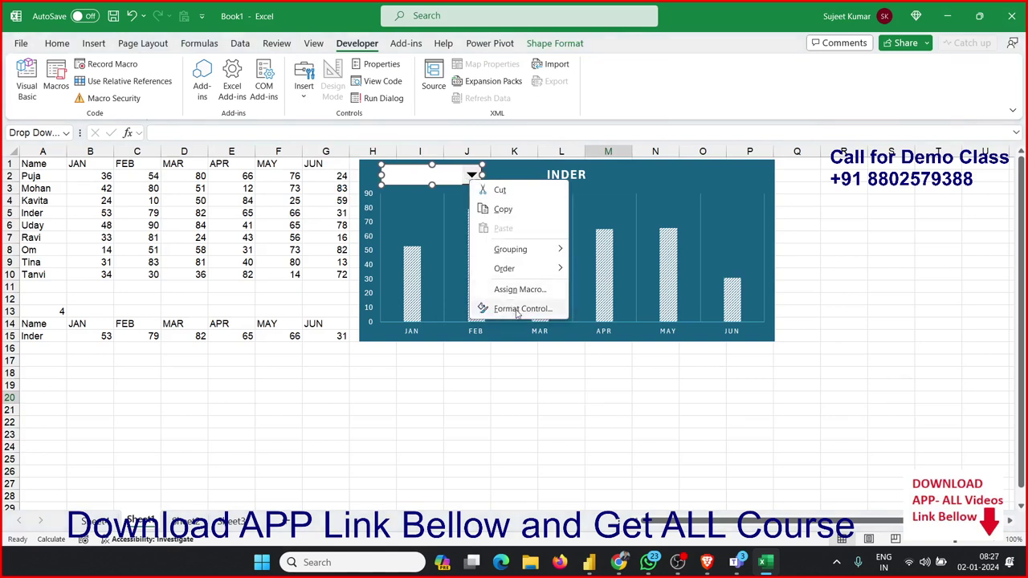
left_click(518, 310)
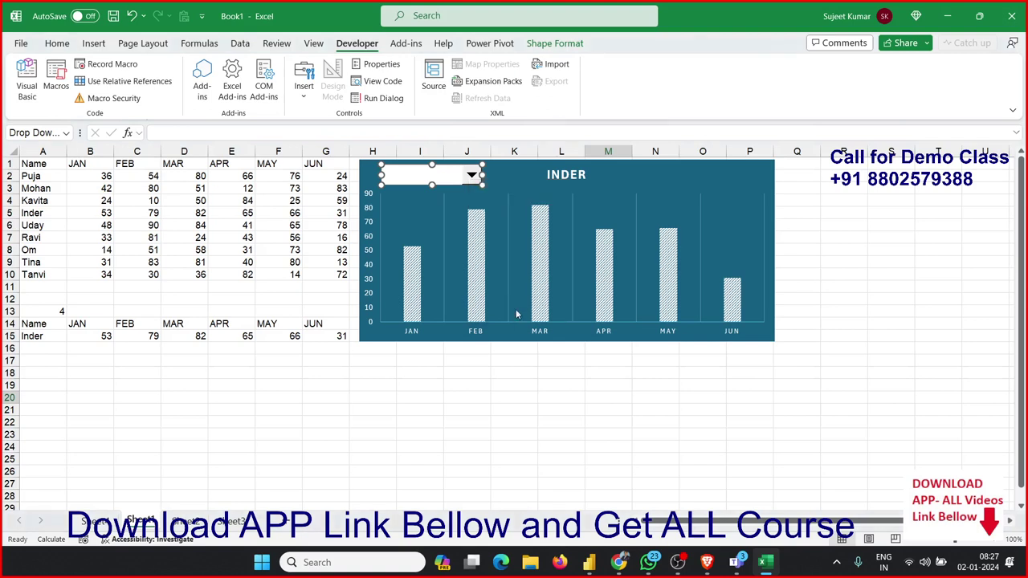
Set input range $A$2:$A$10, cell link $A$13, and turn on 3-D shading
left_click(431, 193)
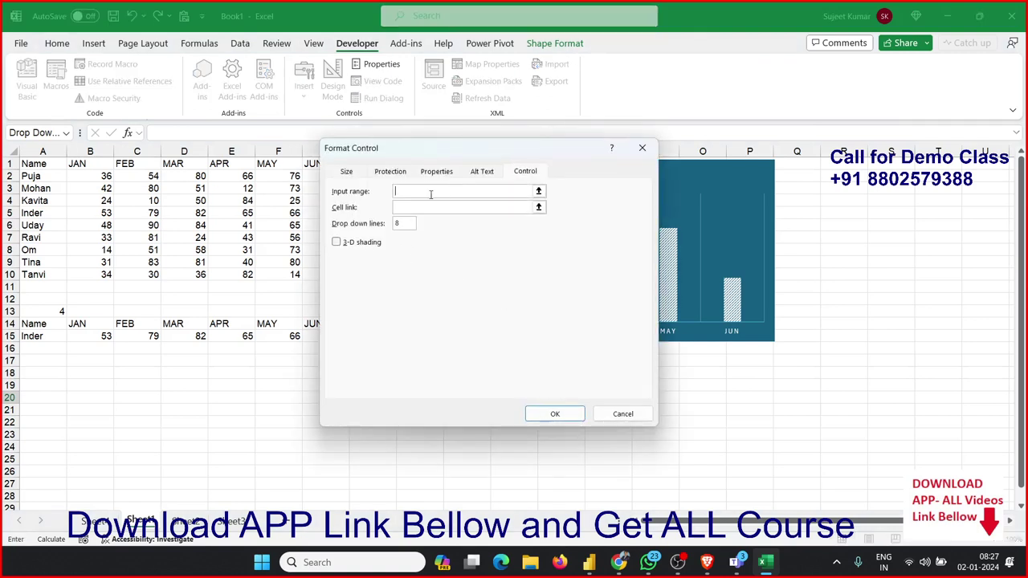
left_click(51, 178)
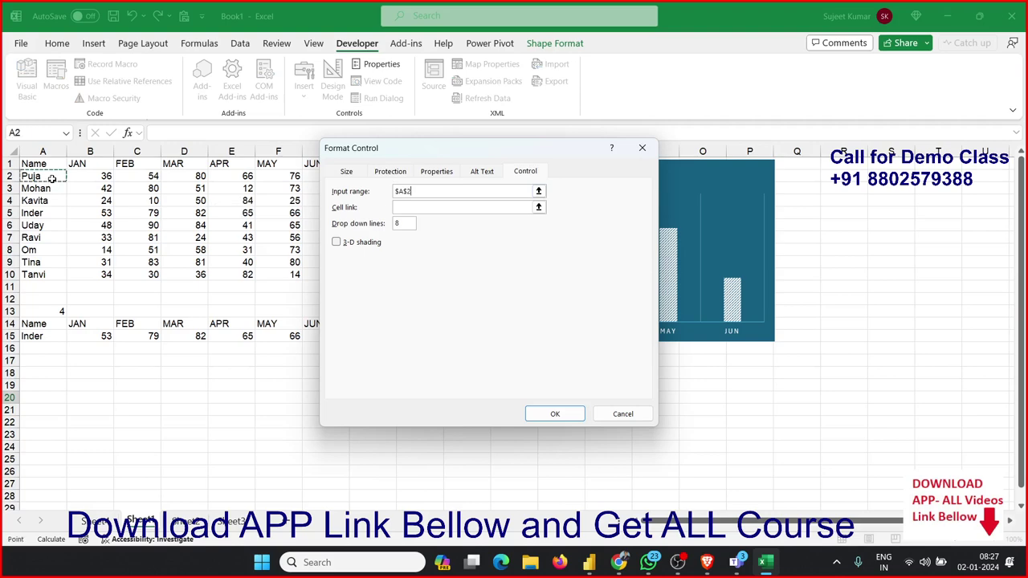
left_click_drag(51, 179, 48, 273)
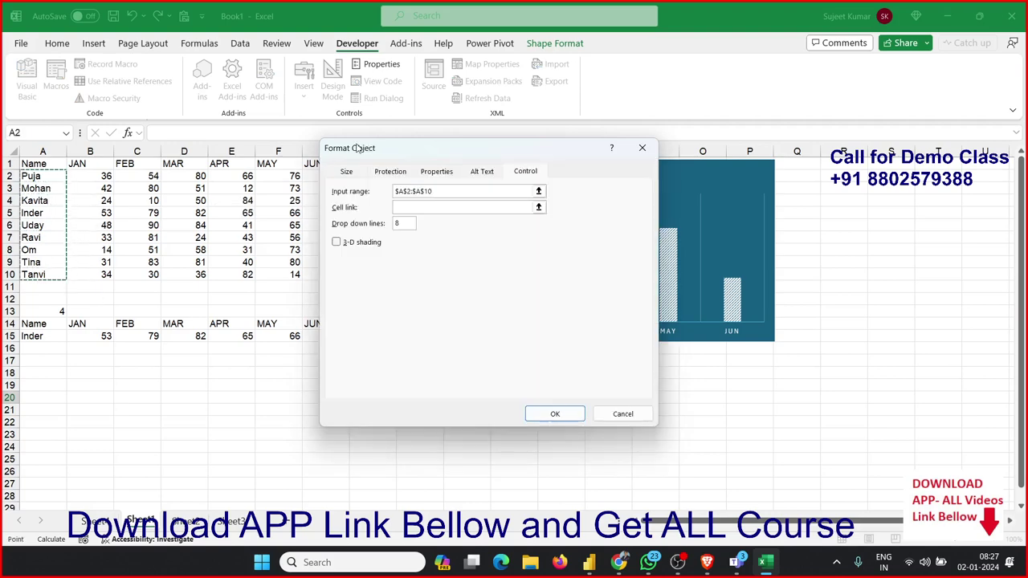
left_click_drag(376, 148, 583, 181)
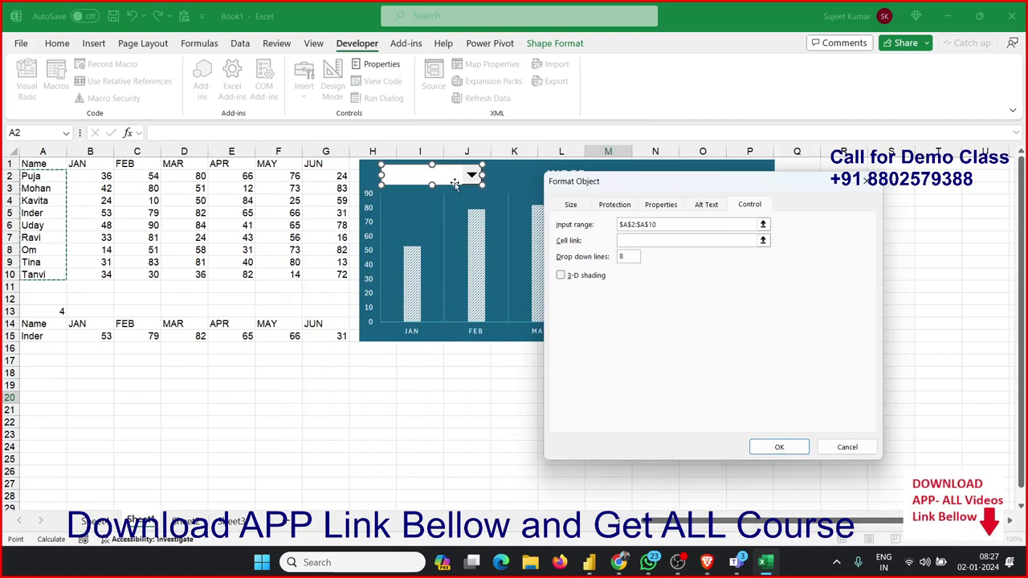
left_click(634, 241)
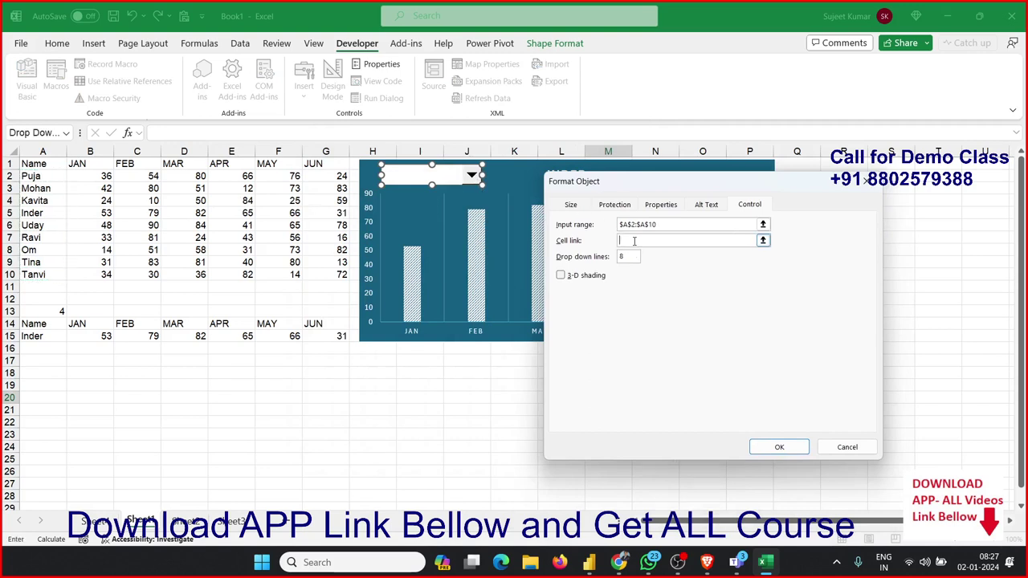
left_click(59, 312)
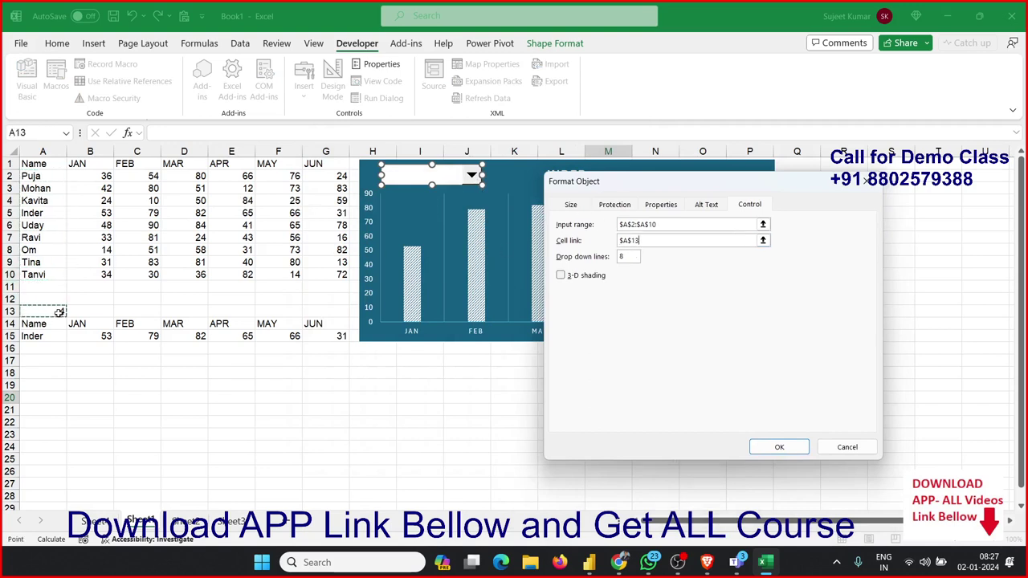
left_click(565, 276)
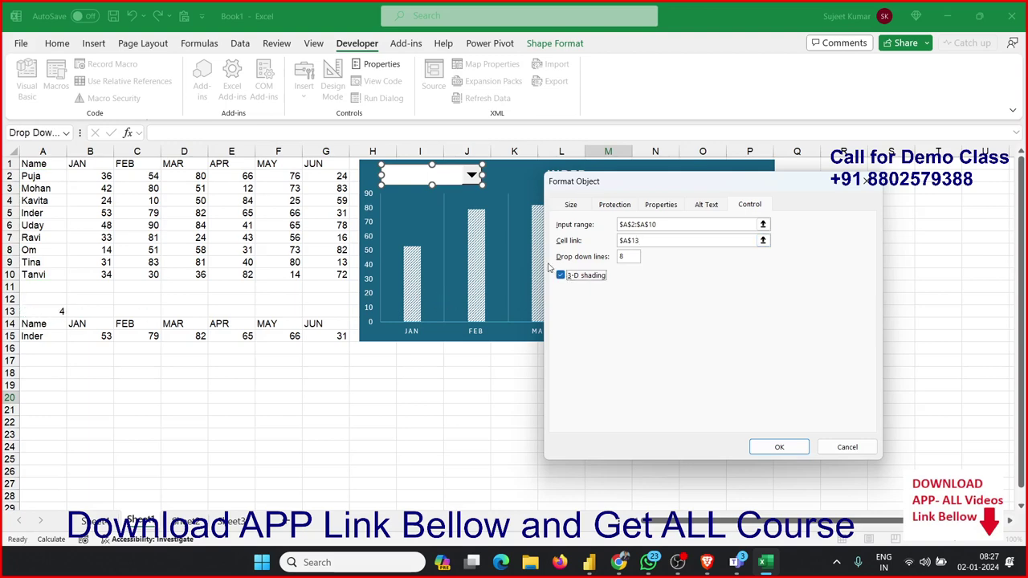
left_click(780, 448)
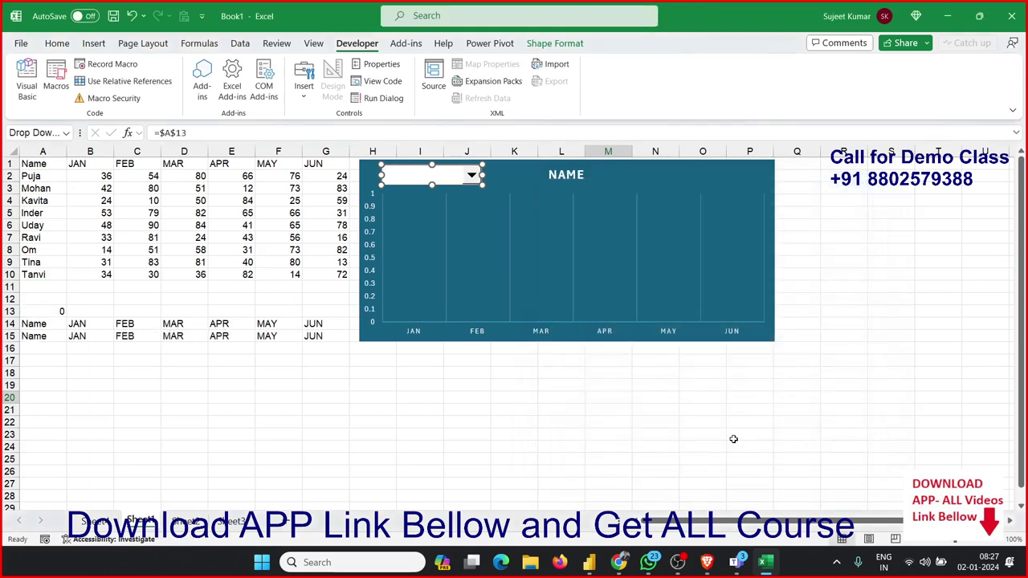
left_click(433, 411)
left_click(473, 180)
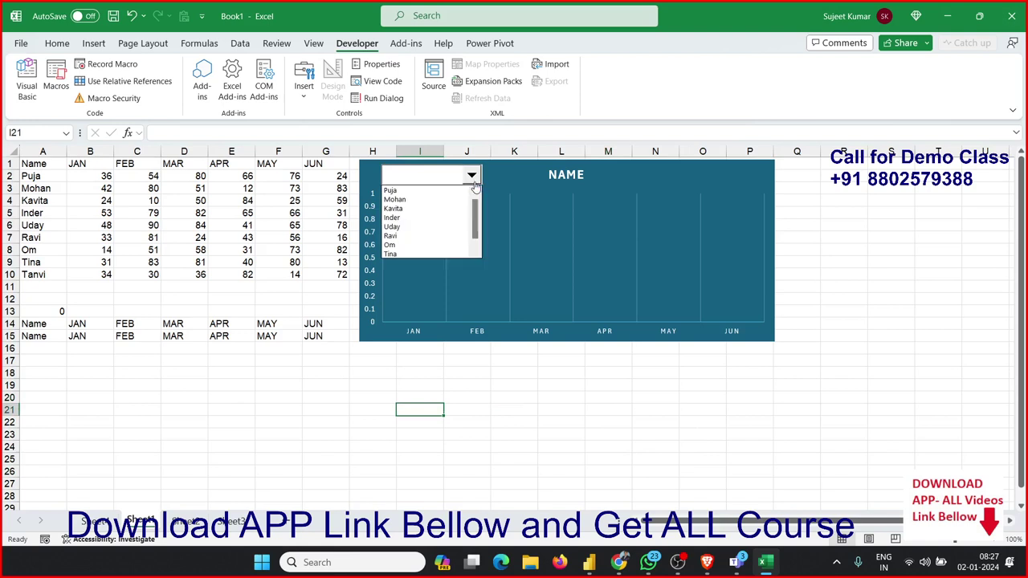
left_click(457, 192)
left_click(472, 178)
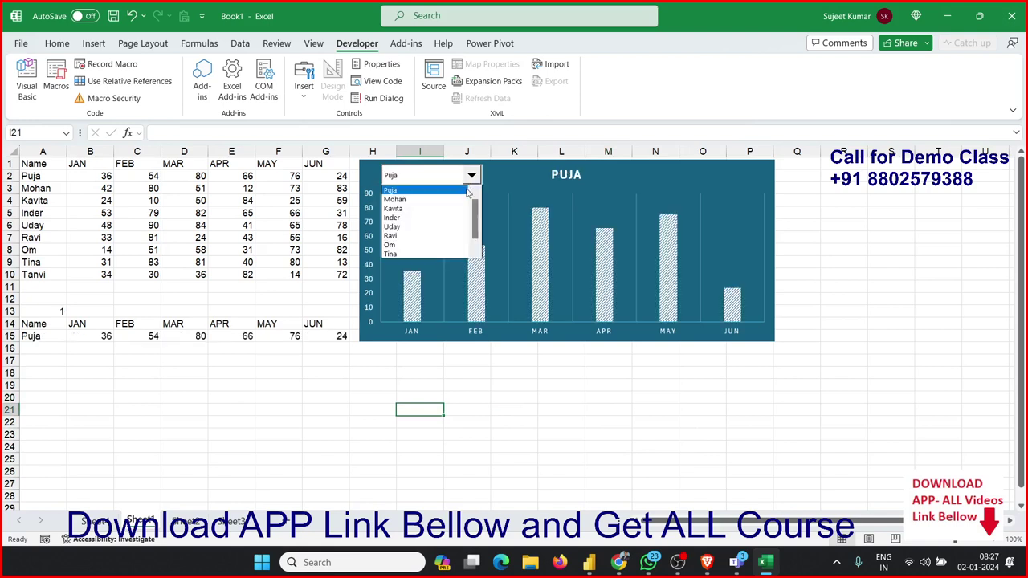
left_click(466, 197)
left_click(472, 182)
left_click(466, 208)
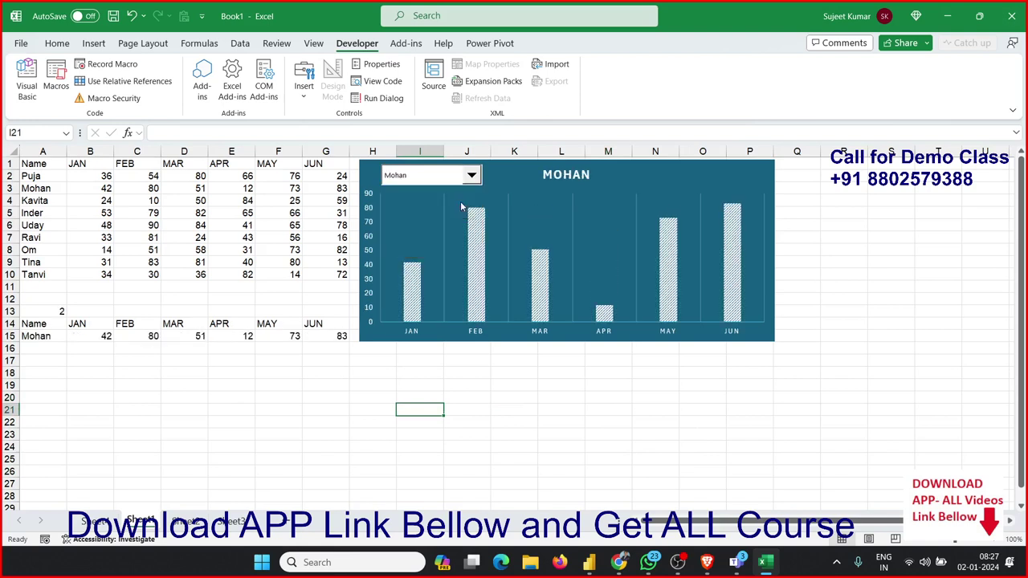
left_click(472, 179)
left_click(455, 200)
left_click(471, 175)
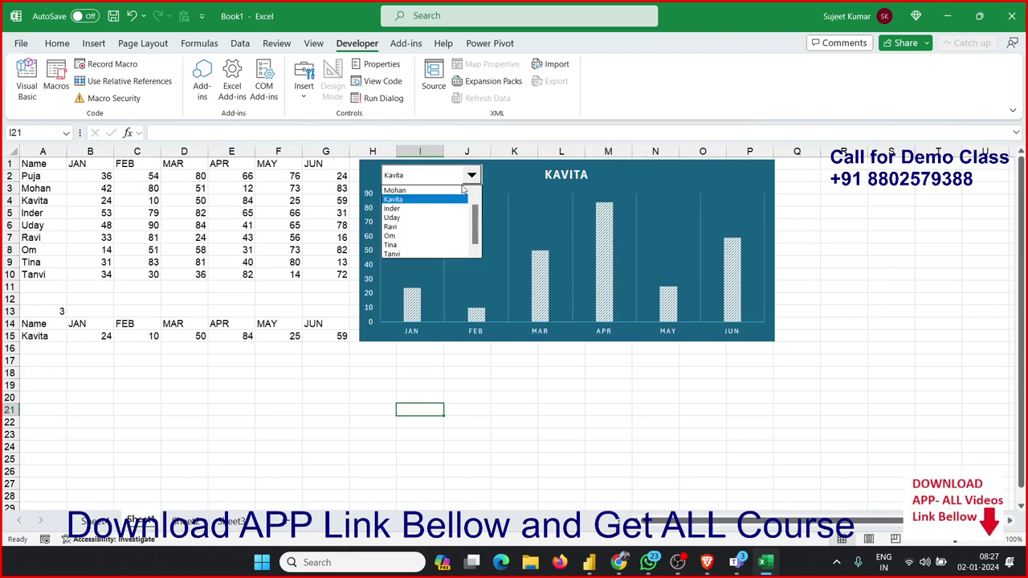
left_click(447, 210)
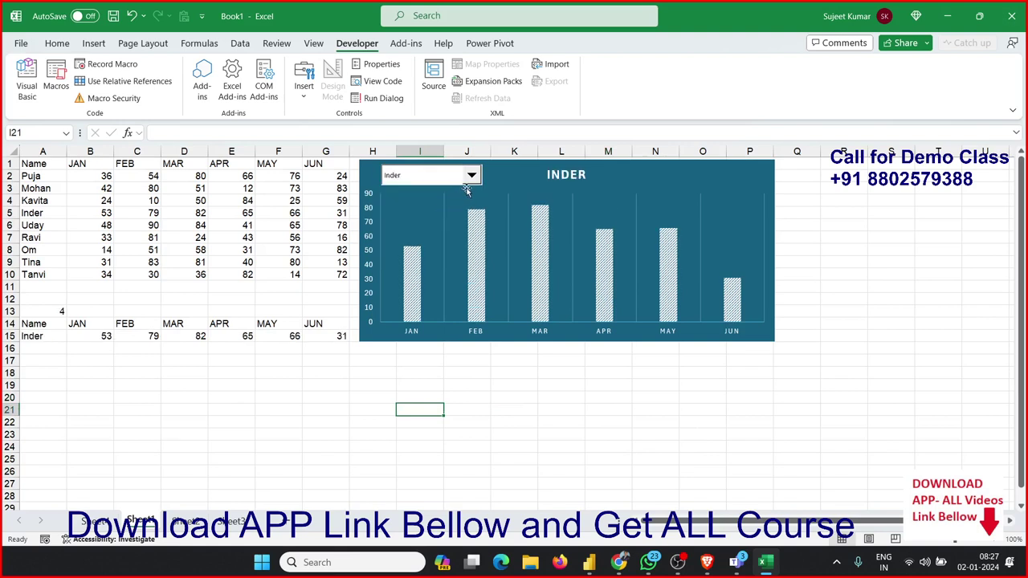
left_click(469, 185)
left_click(471, 178)
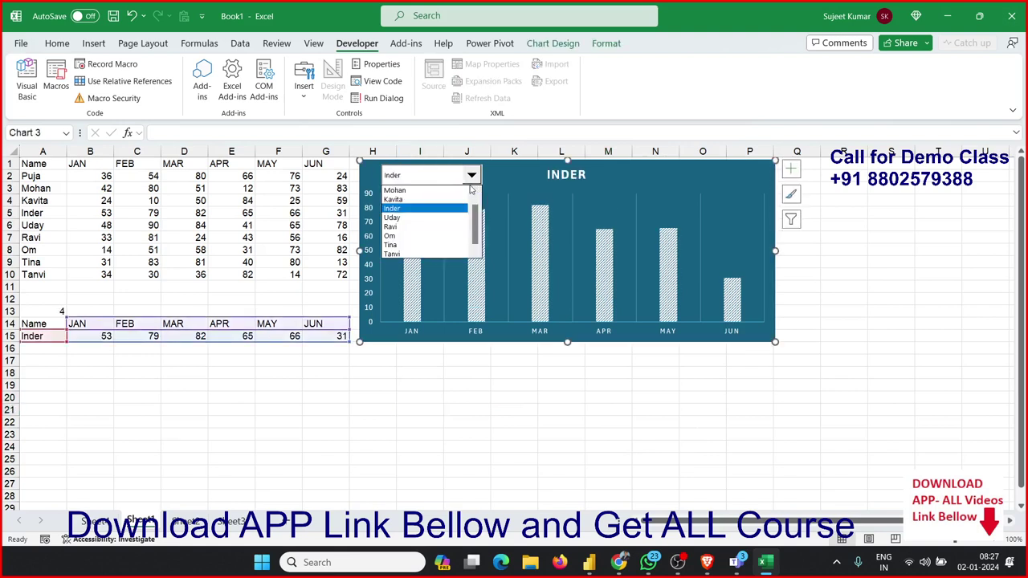
scroll(475, 197, "up", 1)
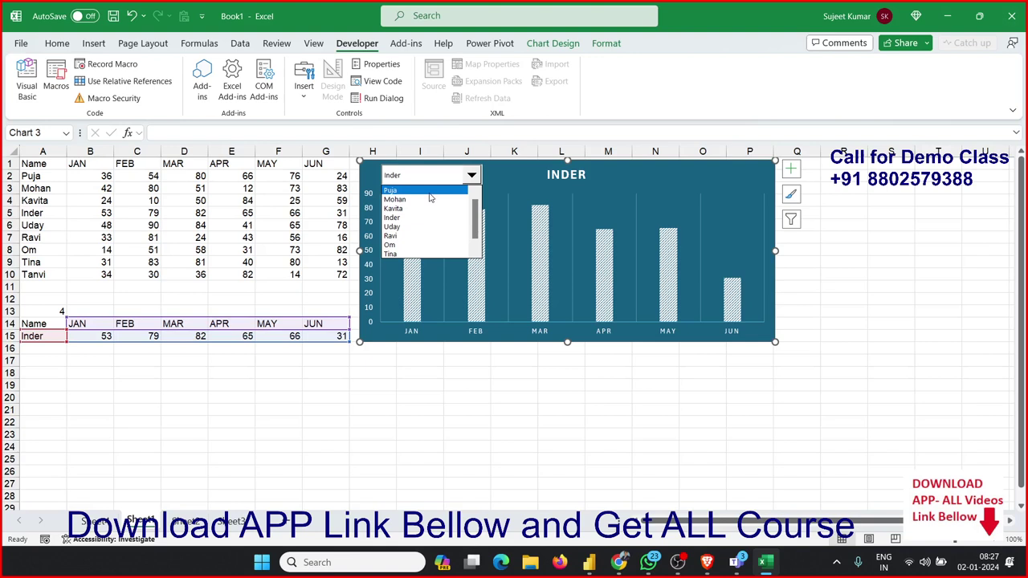
left_click(430, 195)
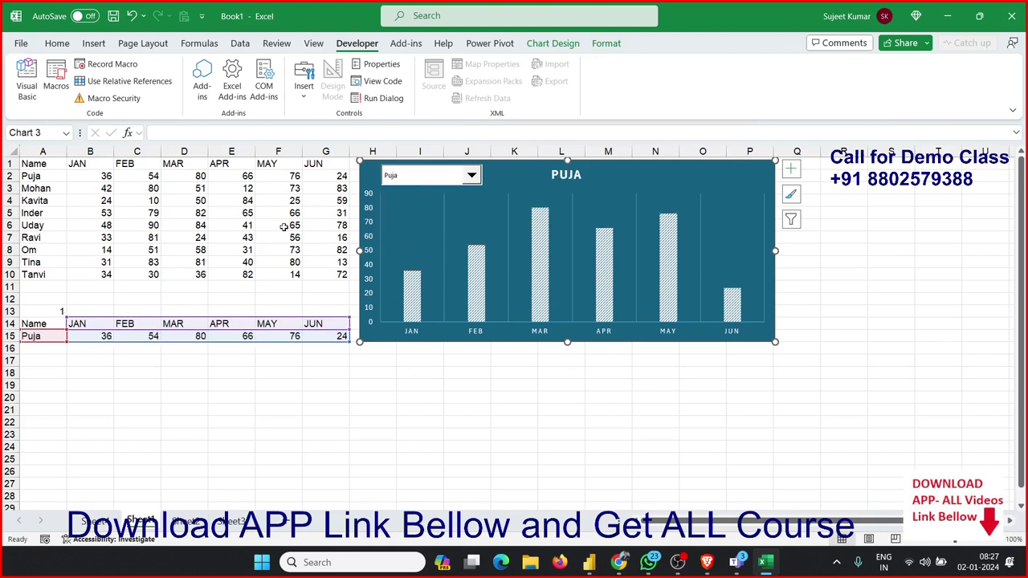
left_click(49, 309)
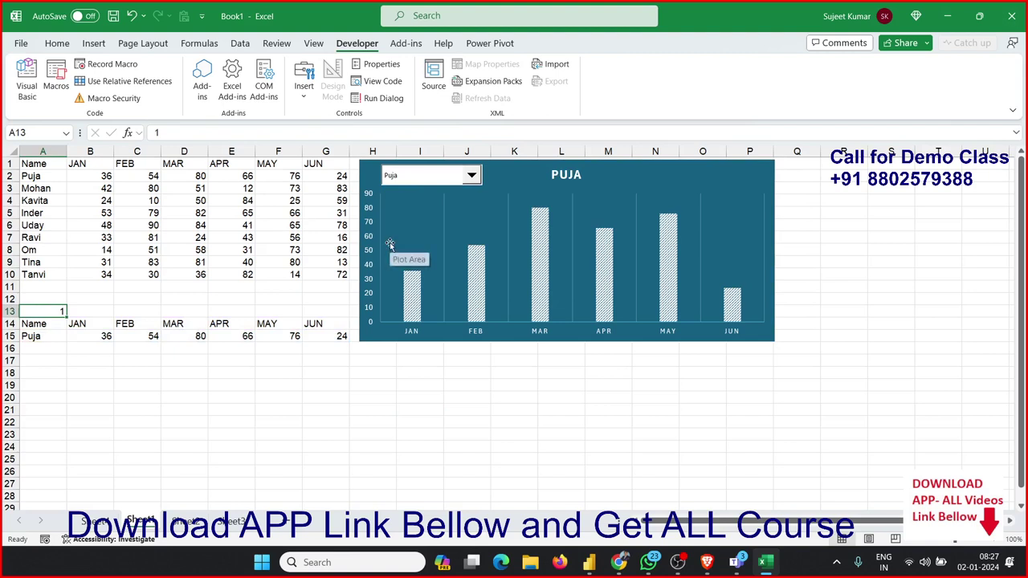
left_click(473, 177)
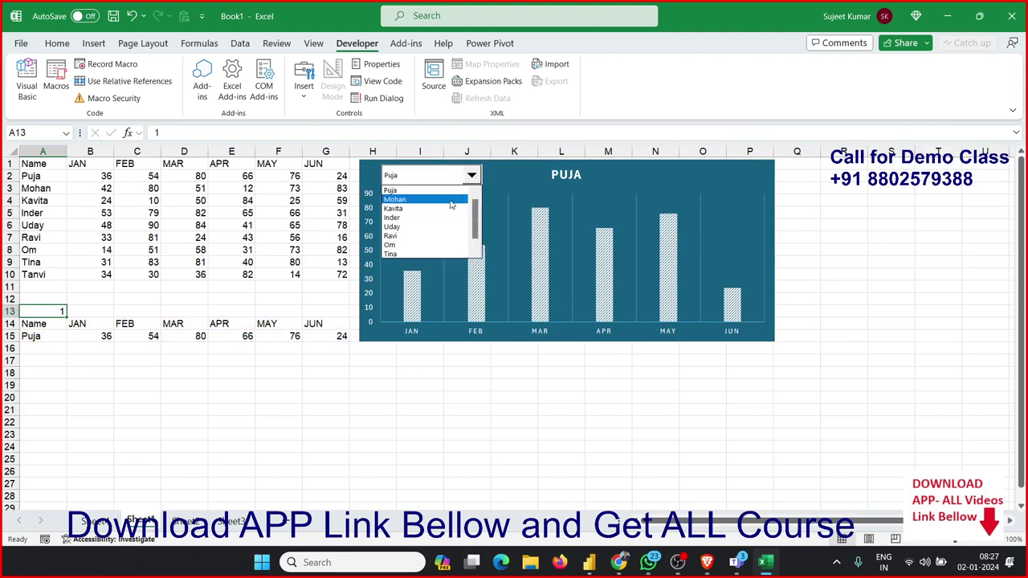
left_click(451, 199)
left_click(471, 176)
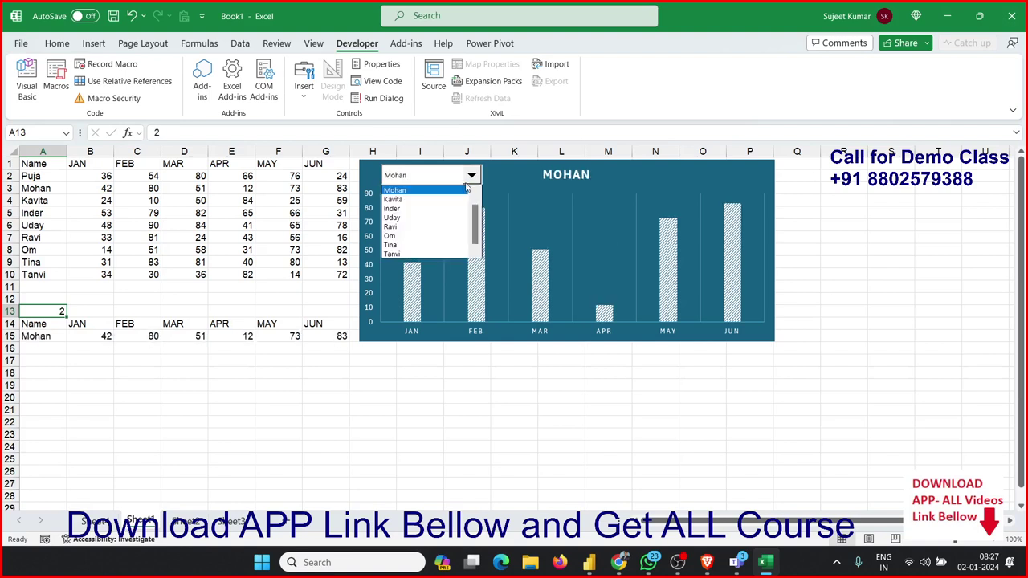
left_click(455, 200)
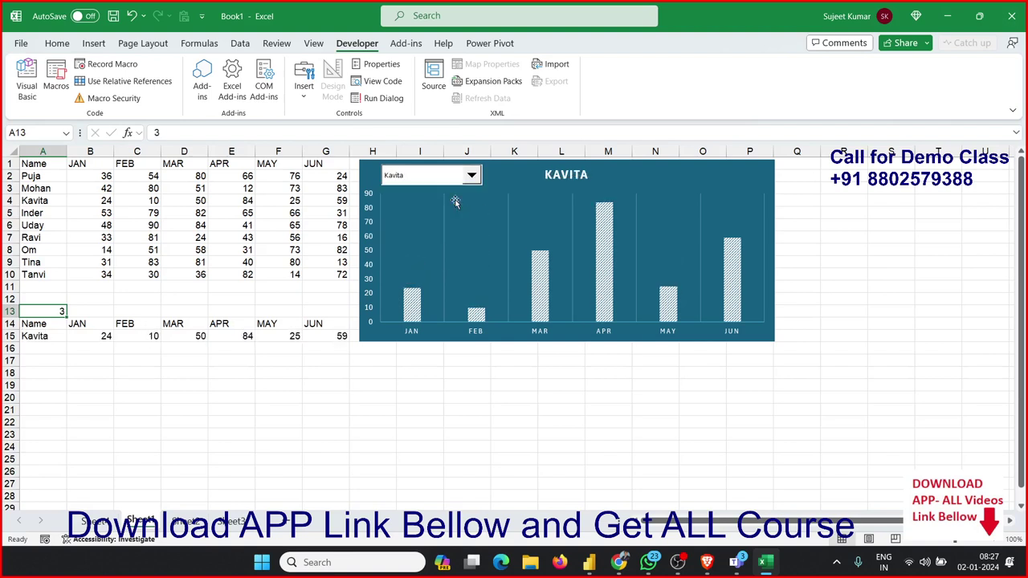
left_click(470, 178)
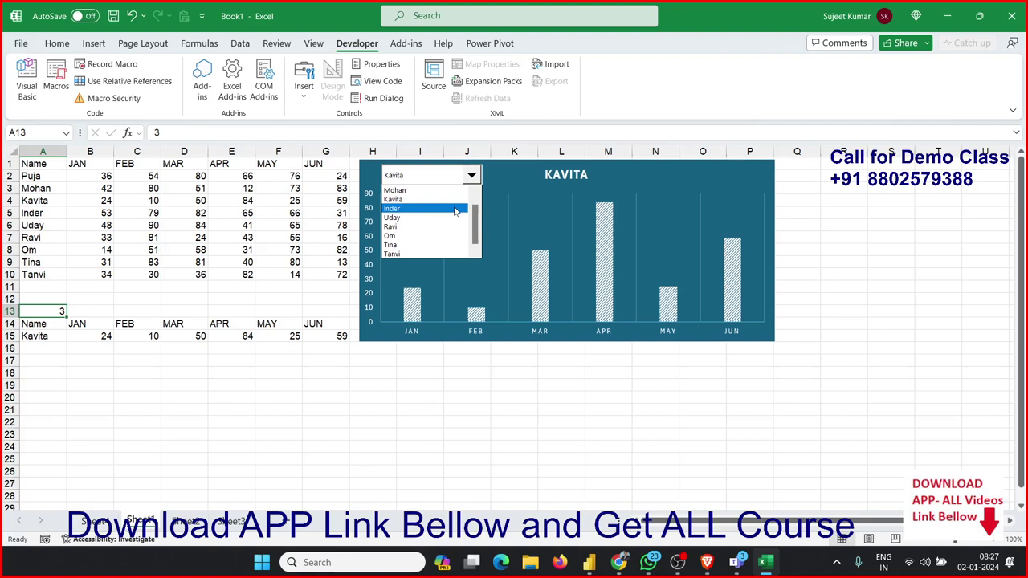
left_click(456, 210)
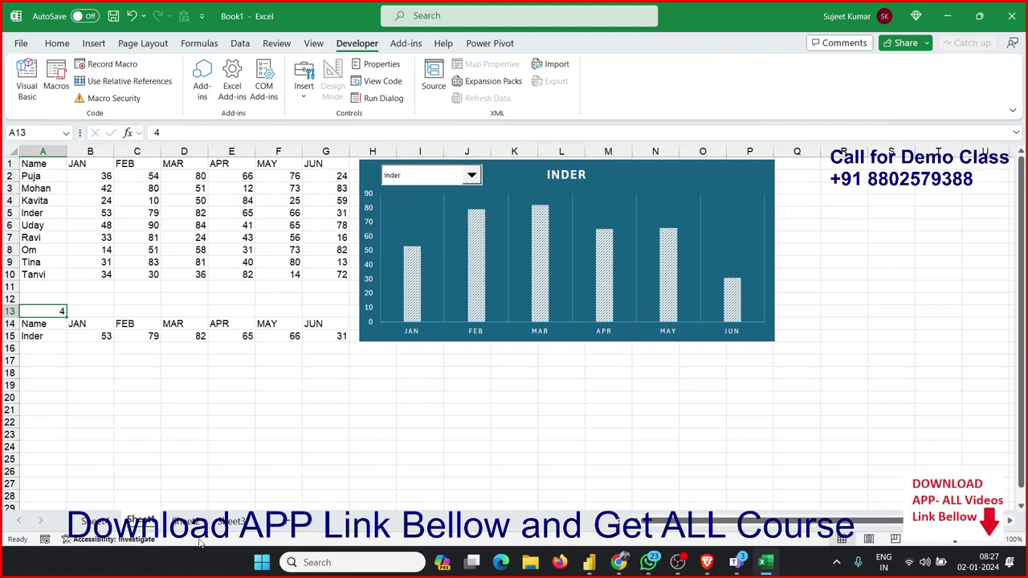
Filter the pivot chart to Kavita with the Name slicer, then return to Sheet1
left_click(105, 526)
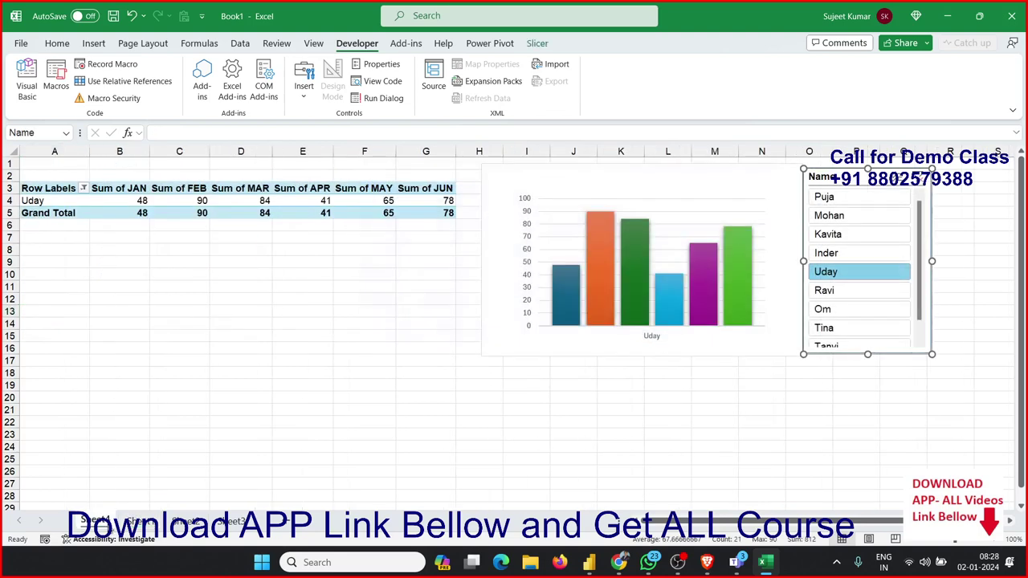
left_click(865, 232)
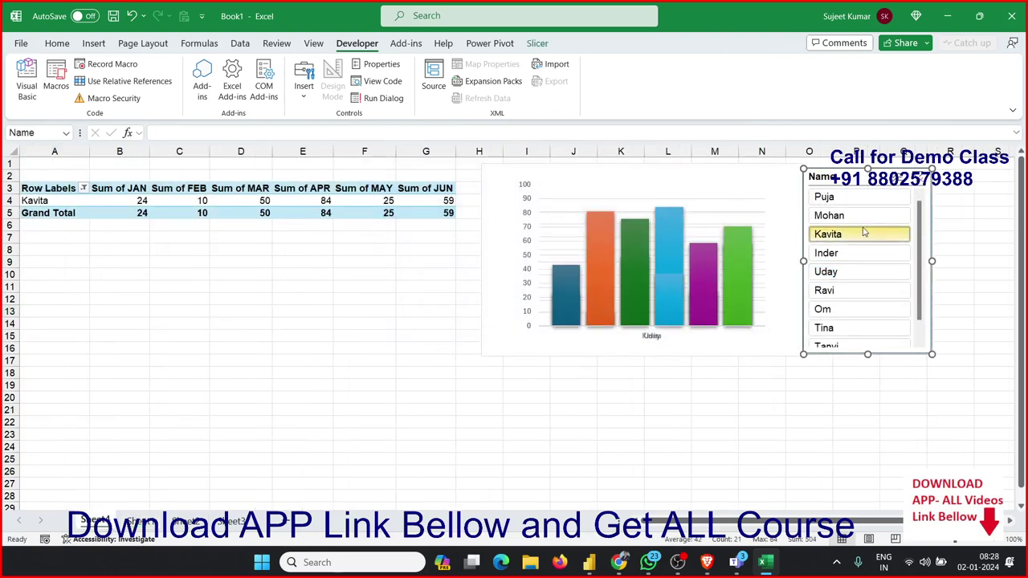
left_click(133, 521)
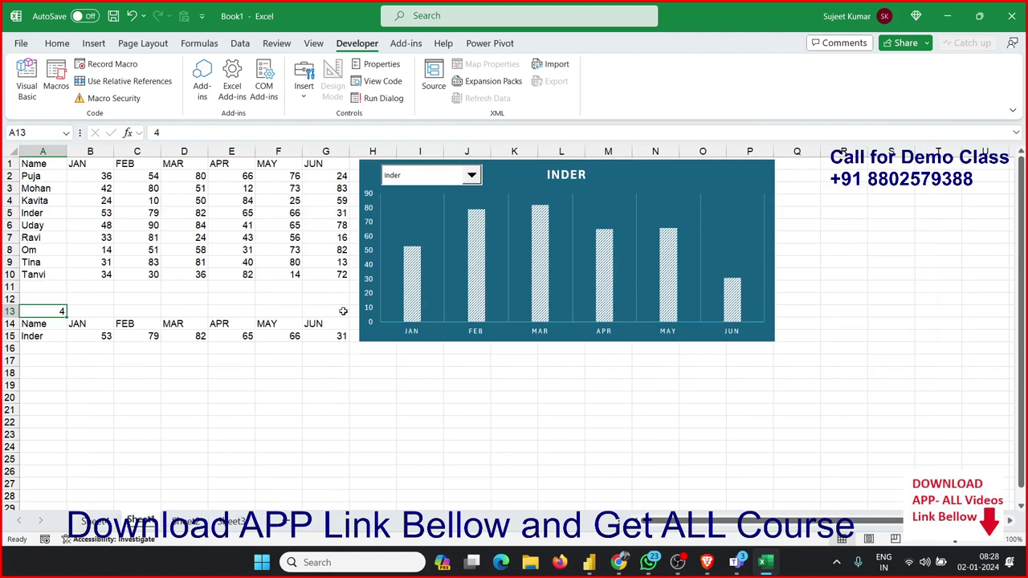
Select the helper block A13:G15 and Ctrl-drag the sheet tab to duplicate the sheet
left_click_drag(334, 336, 4, 311)
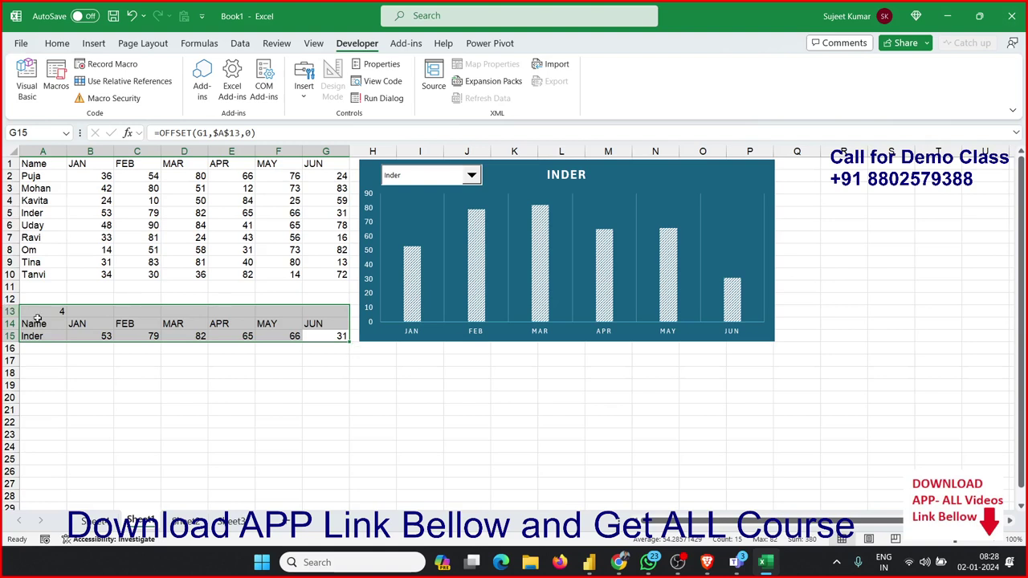
left_click(383, 338)
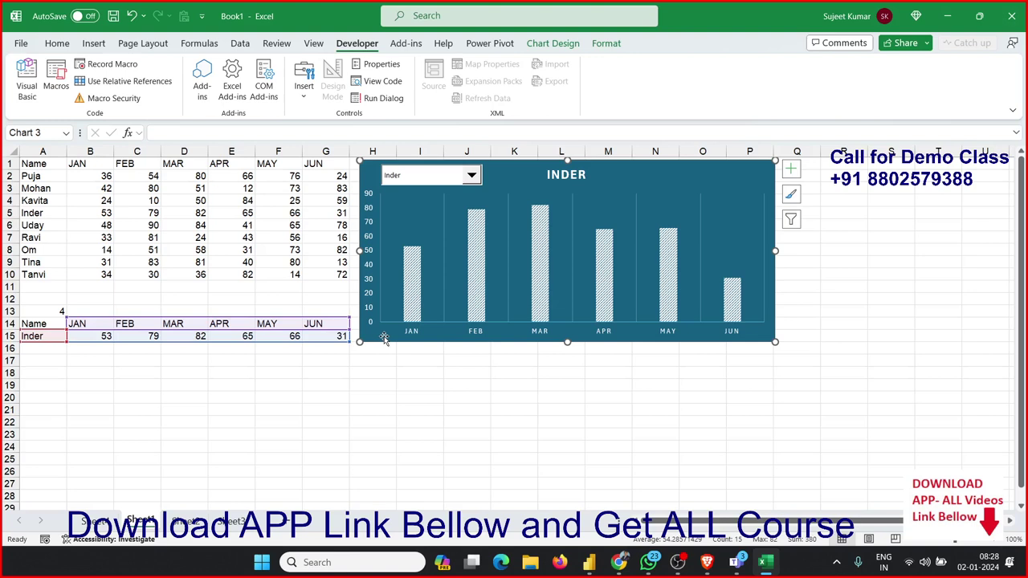
left_click(401, 389)
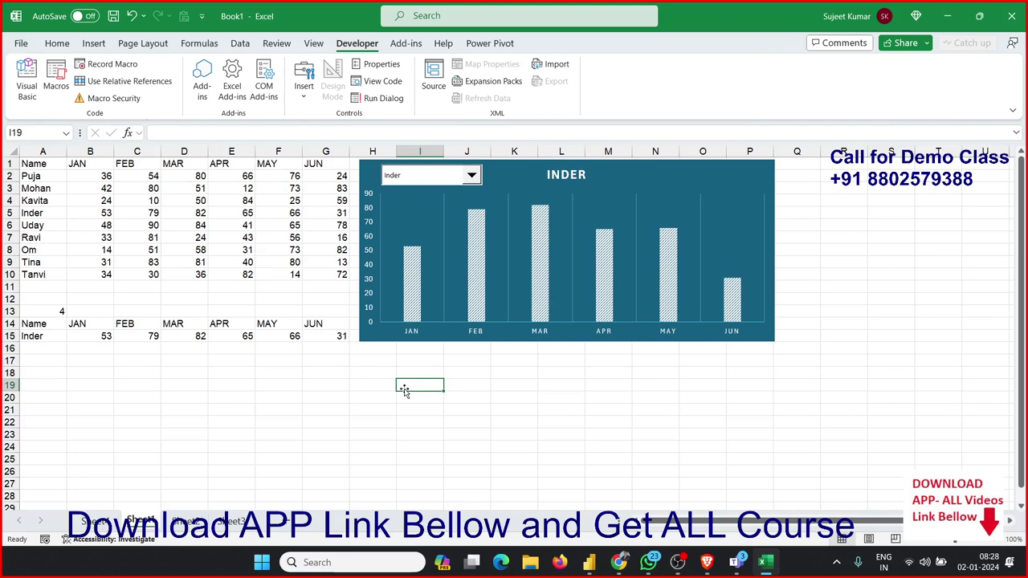
left_click(62, 313)
left_click_drag(61, 313, 341, 336)
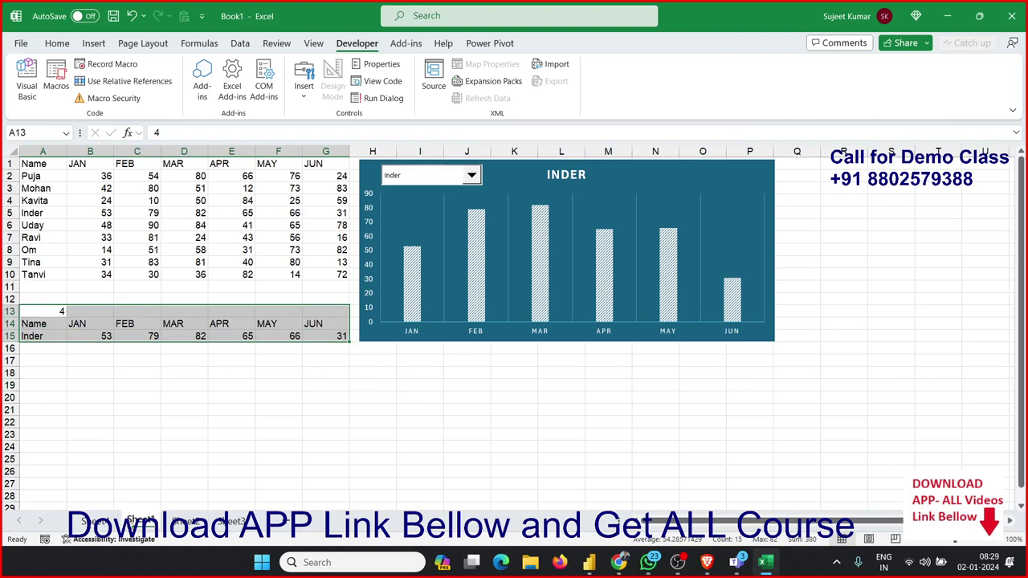
left_click_drag(147, 521, 211, 518)
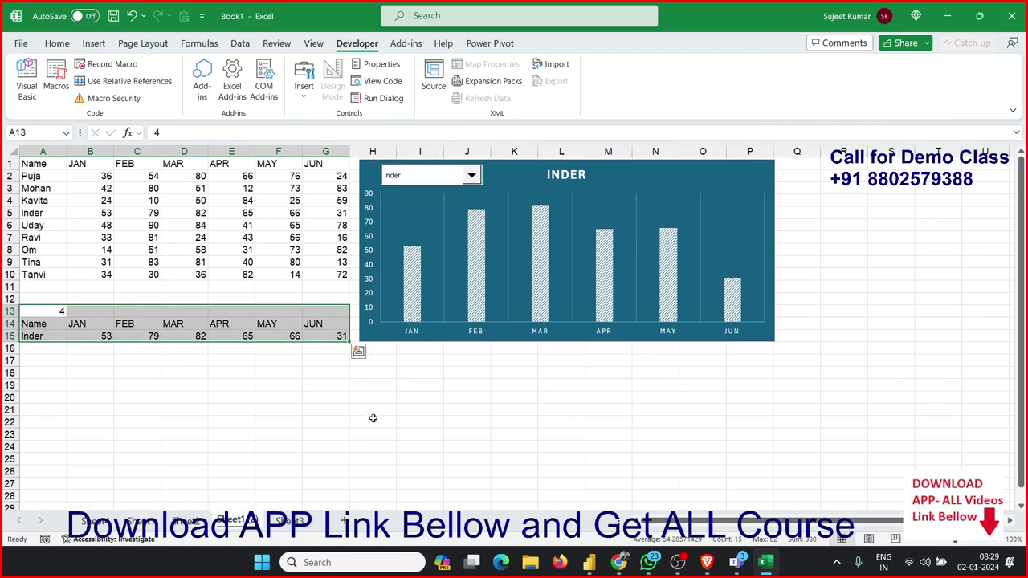
left_click(390, 336)
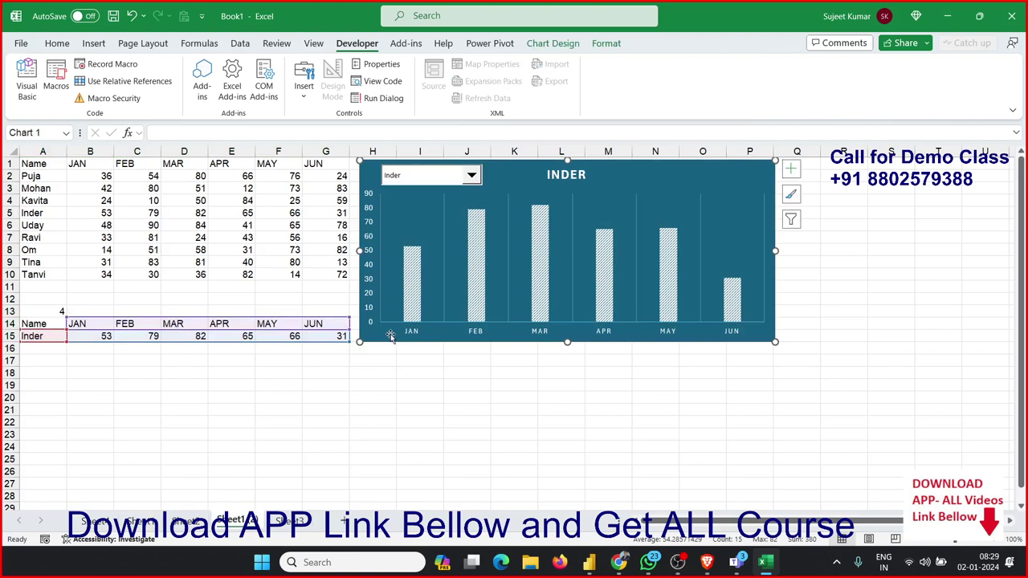
left_click(377, 422)
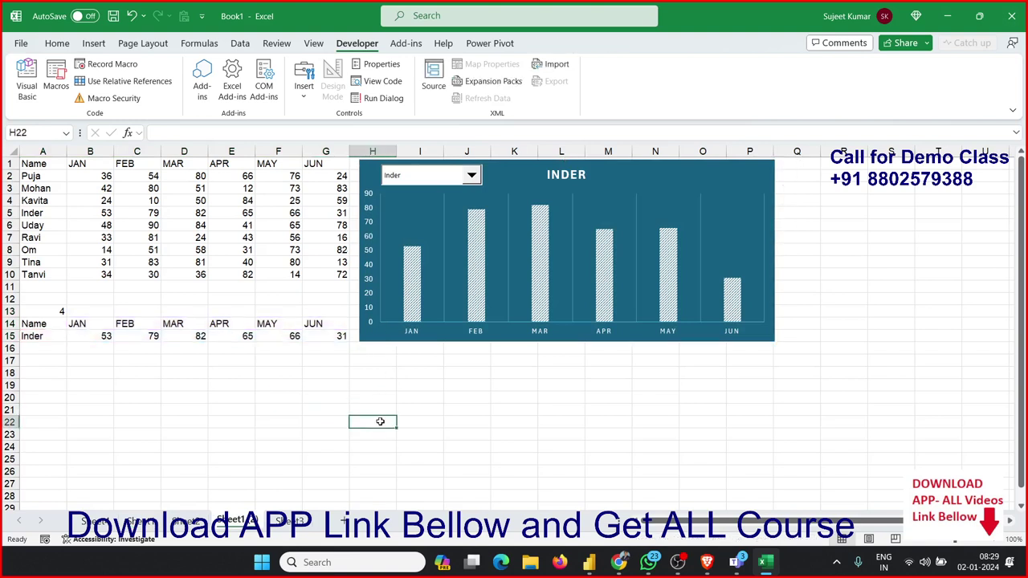
Delete the name drop-down from the copied chart and nudge the chart slightly right
right_click(406, 184)
key("Escape")
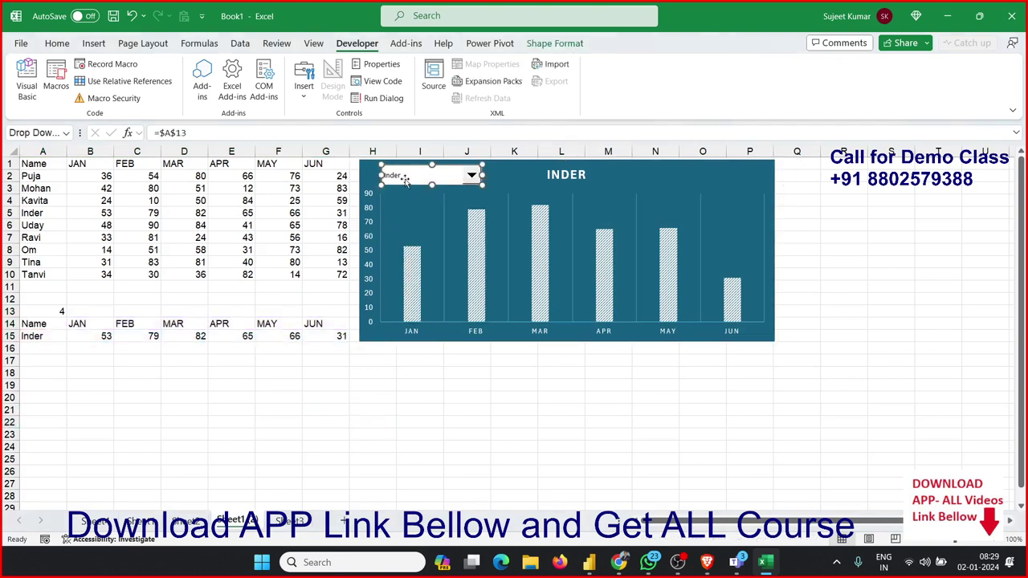
key("Escape")
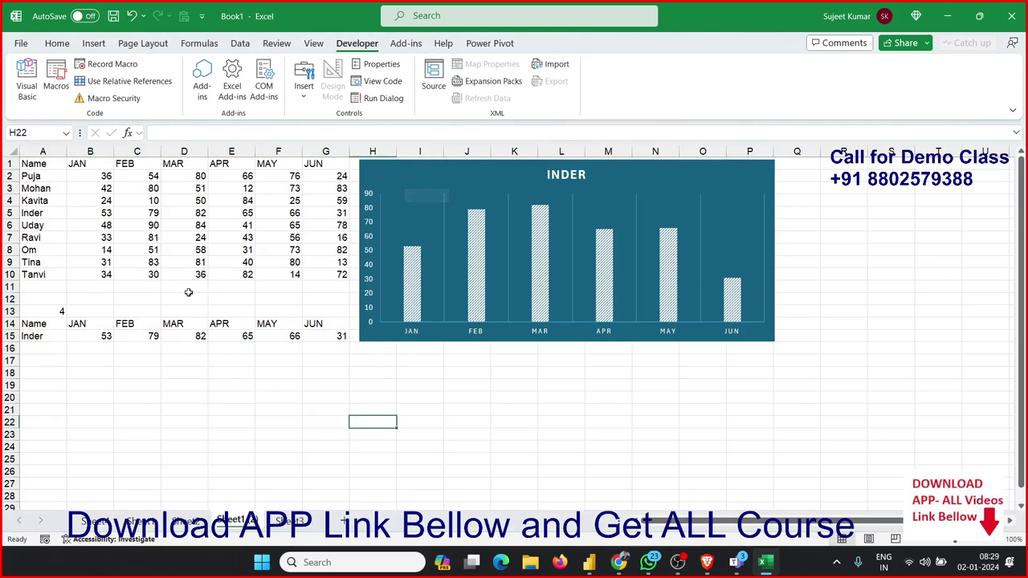
left_click(173, 310)
left_click_drag(453, 177, 491, 178)
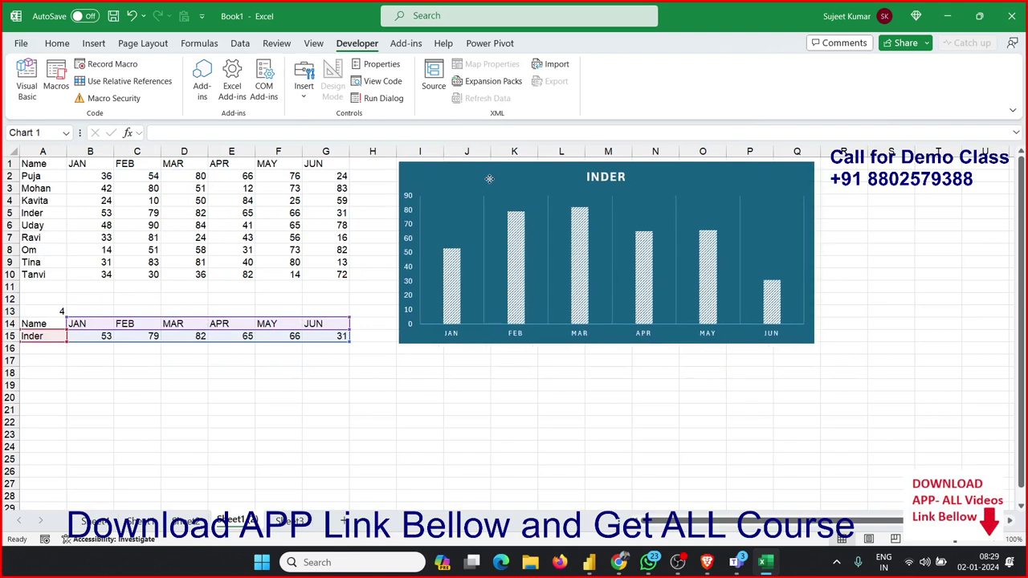
left_click(42, 178)
Select the names Kavita, Uday and Om in column A, then bring up the sheet tab's menu
left_click(40, 200)
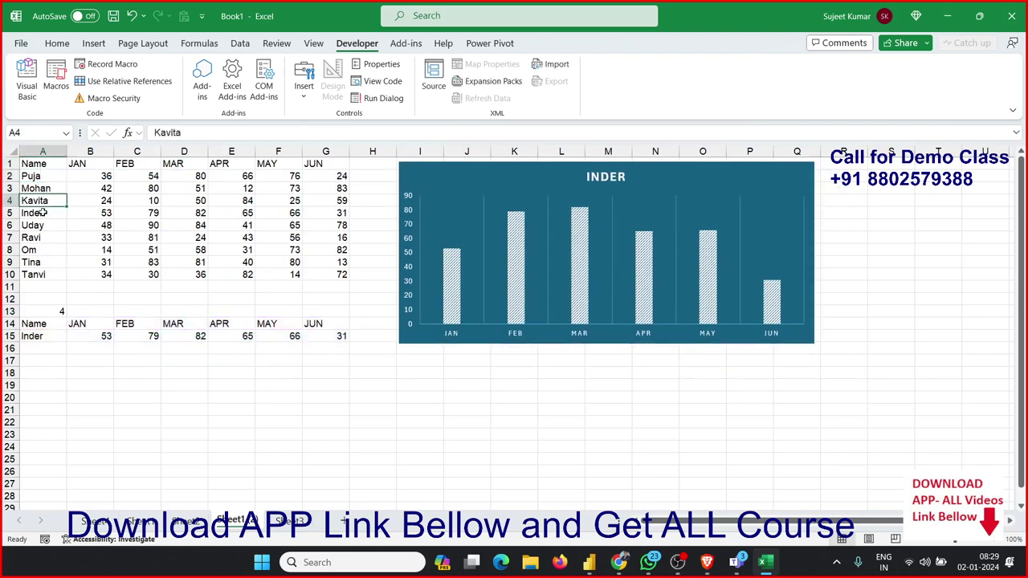
left_click(40, 225)
left_click(41, 249)
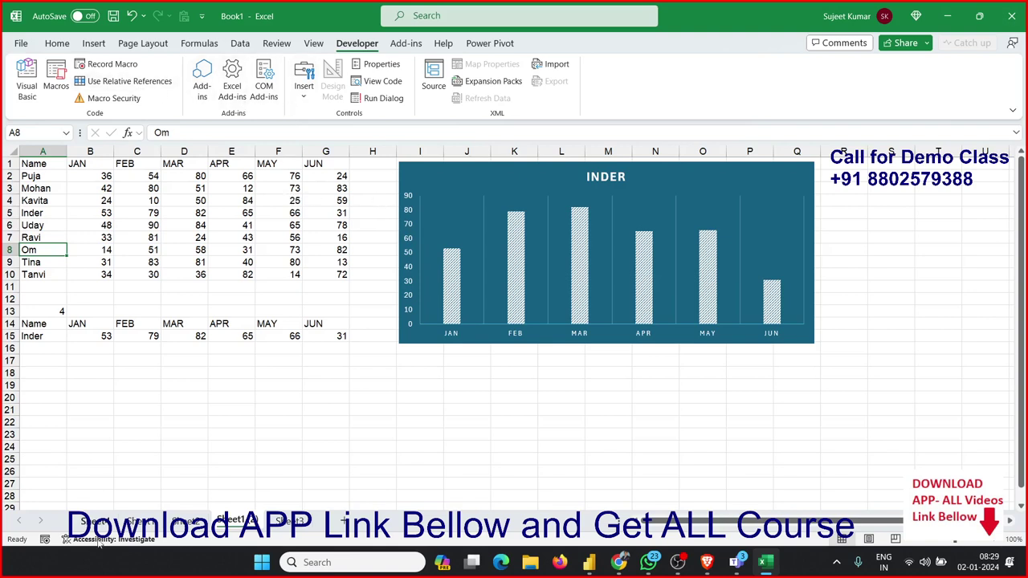
right_click(245, 521)
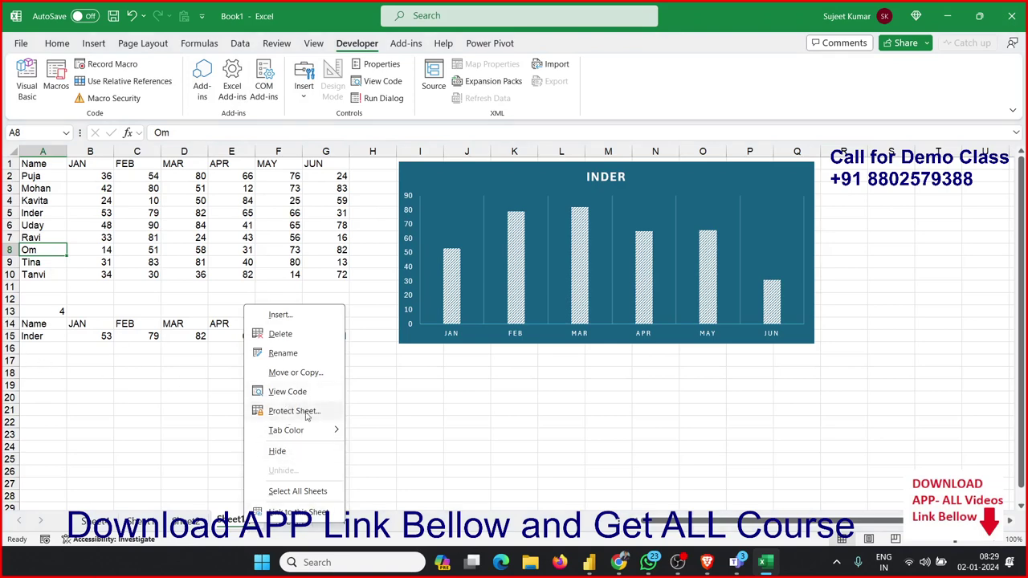
Open the copied sheet's code and create an empty Worksheet_SelectionChange handler
left_click(309, 392)
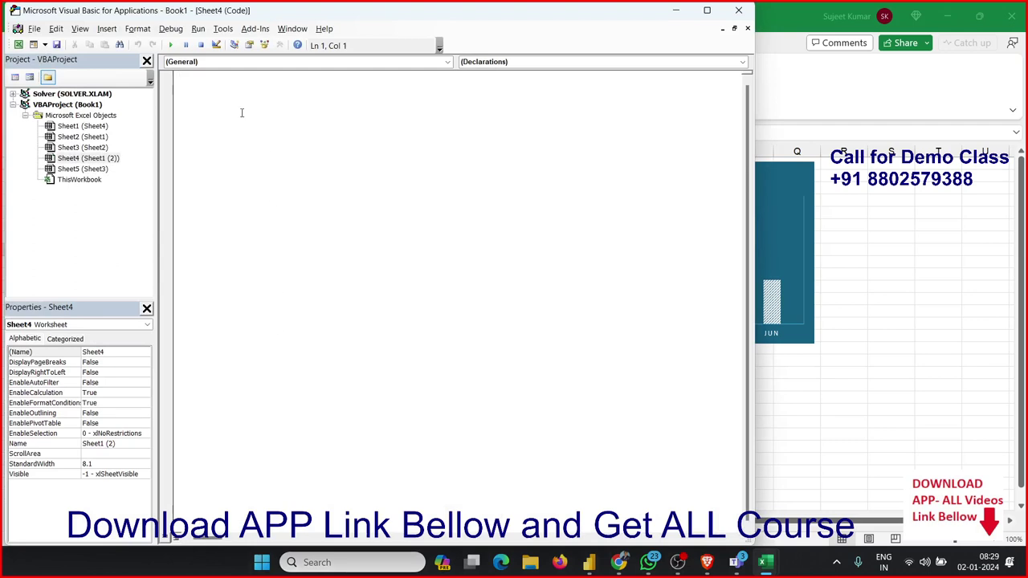
left_click(201, 62)
left_click(198, 83)
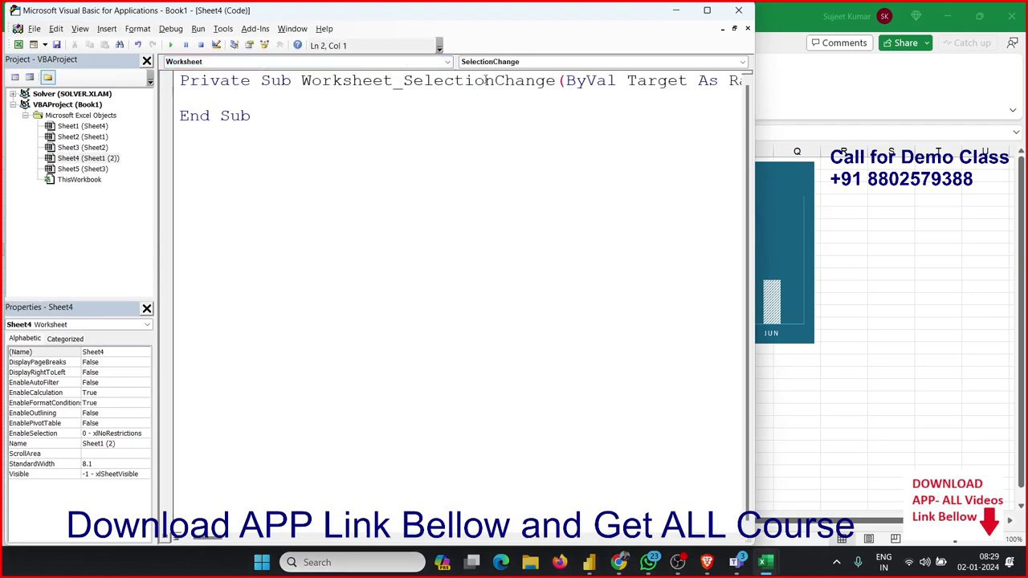
key("Return")
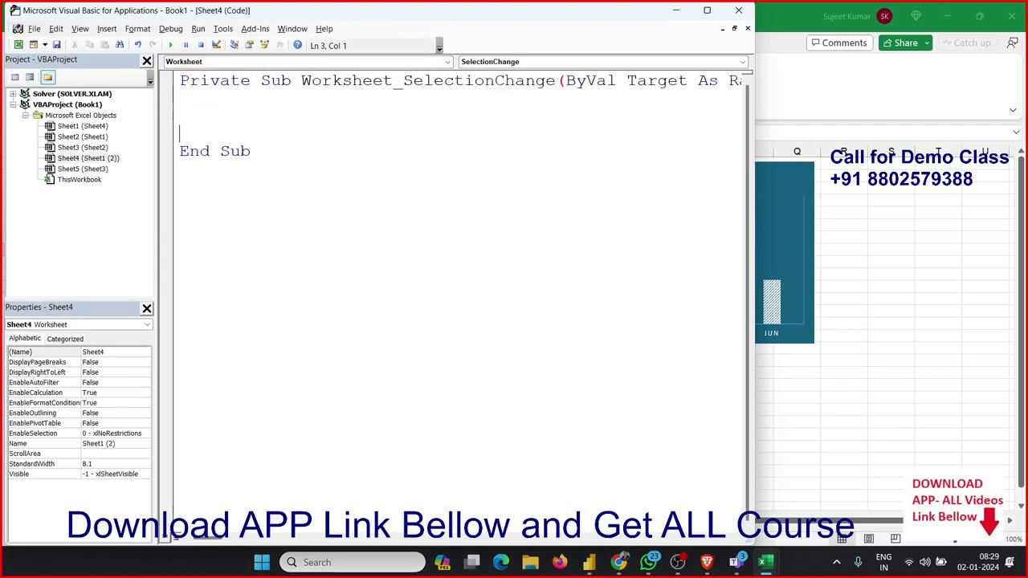
left_click(180, 116)
Write Range("A13").Value = Target.Row inside the handler
type("rang")
type("e(")
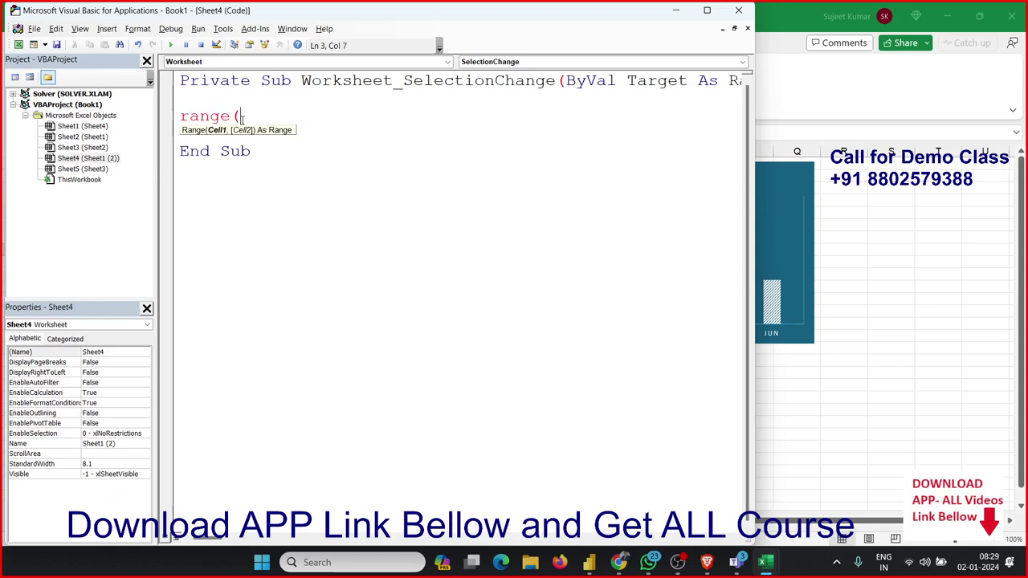
type("\"A3")
key("BackSpace")
type("a1")
key("BackSpace")
key("BackSpace")
type("13\")")
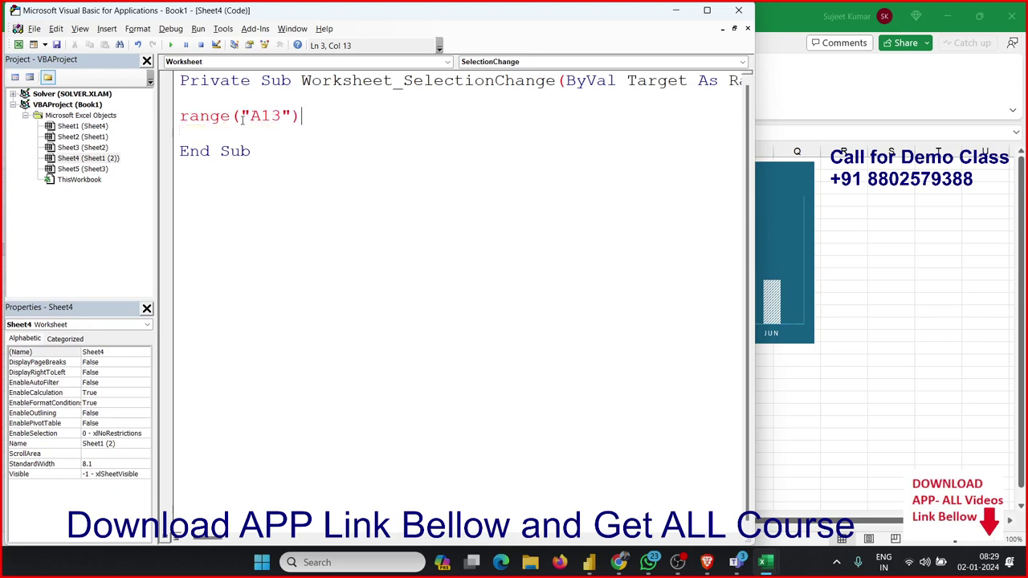
type(".v")
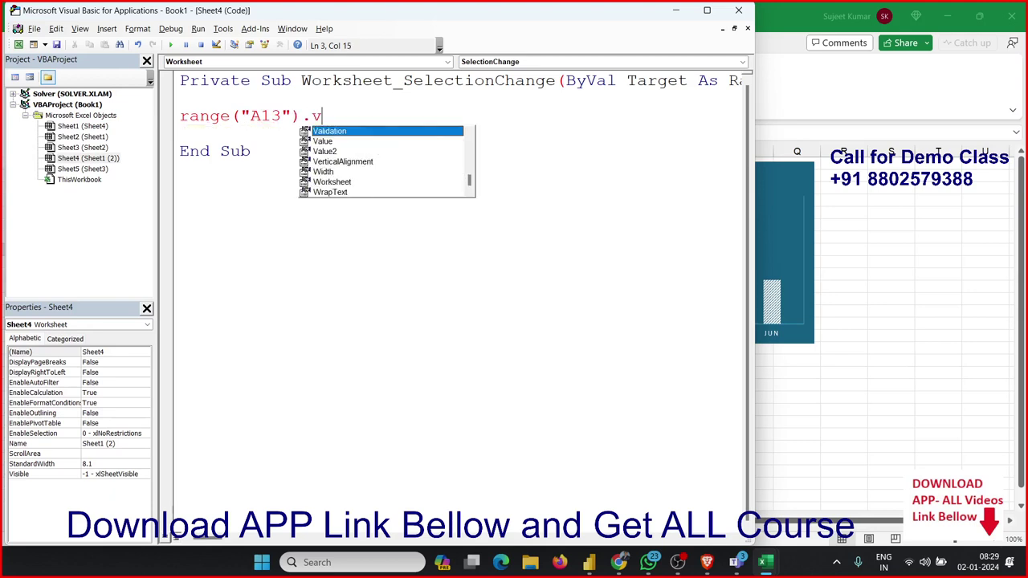
key("Down")
key("Tab")
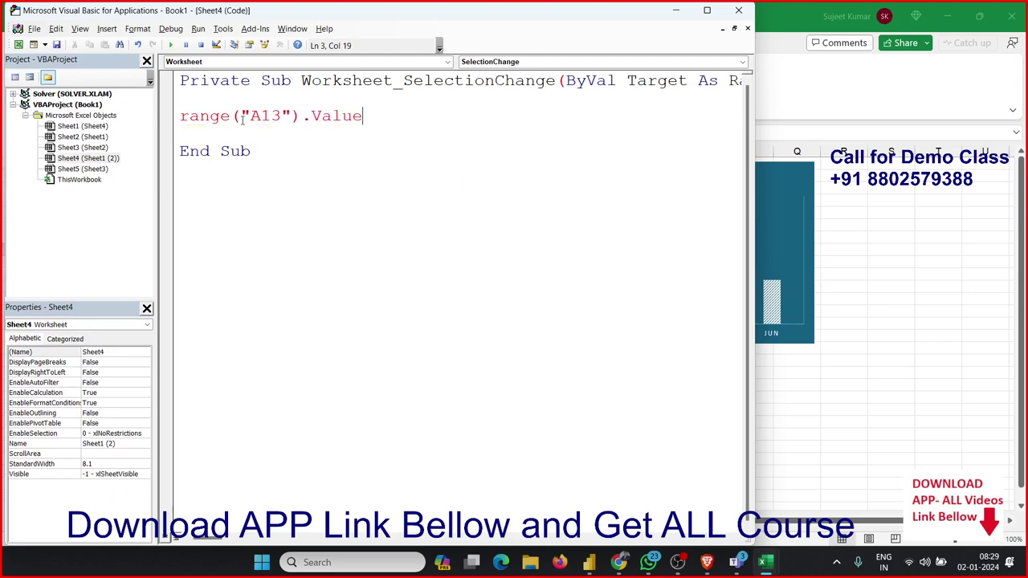
type("=tar")
key("BackSpace")
type("ar")
type("get")
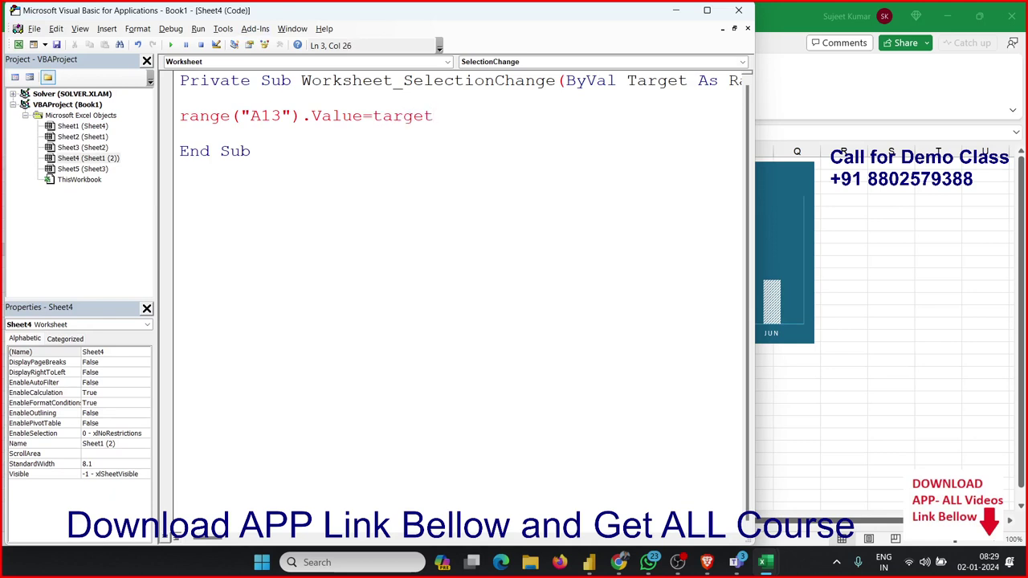
type(".row")
key("Tab")
left_click(387, 179)
Back in Excel, move the chart beside the name list A1:A10 and shrink it
key("alt+F11")
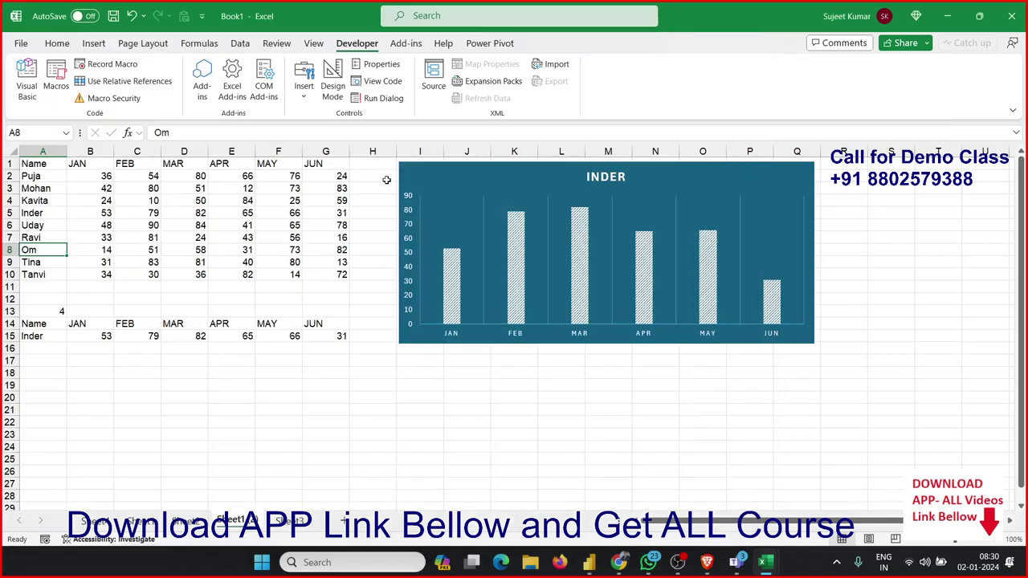
left_click(33, 224)
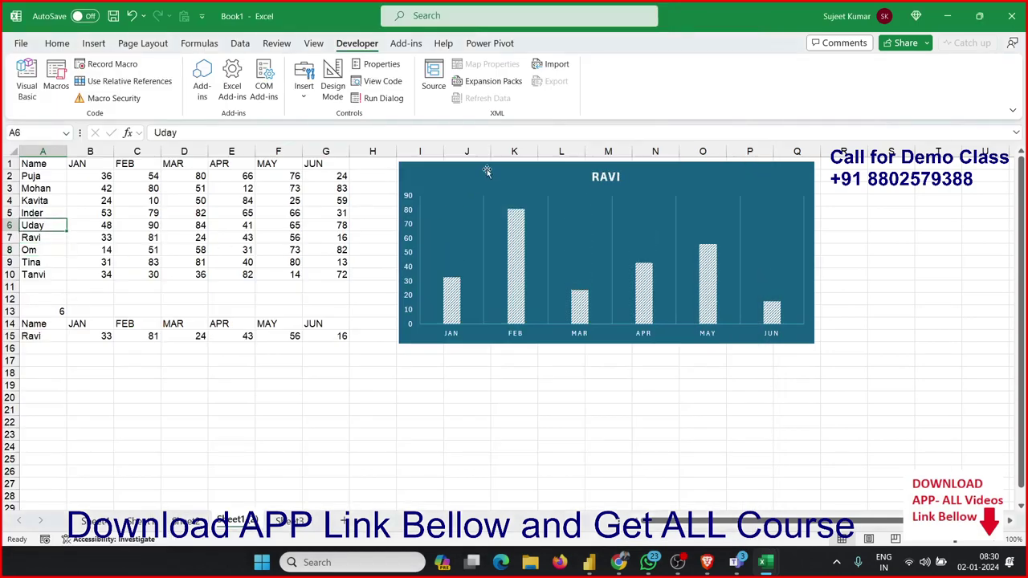
mouse_move(485, 169)
left_mouse_down()
mouse_move(190, 175)
mouse_move(154, 165)
left_mouse_up()
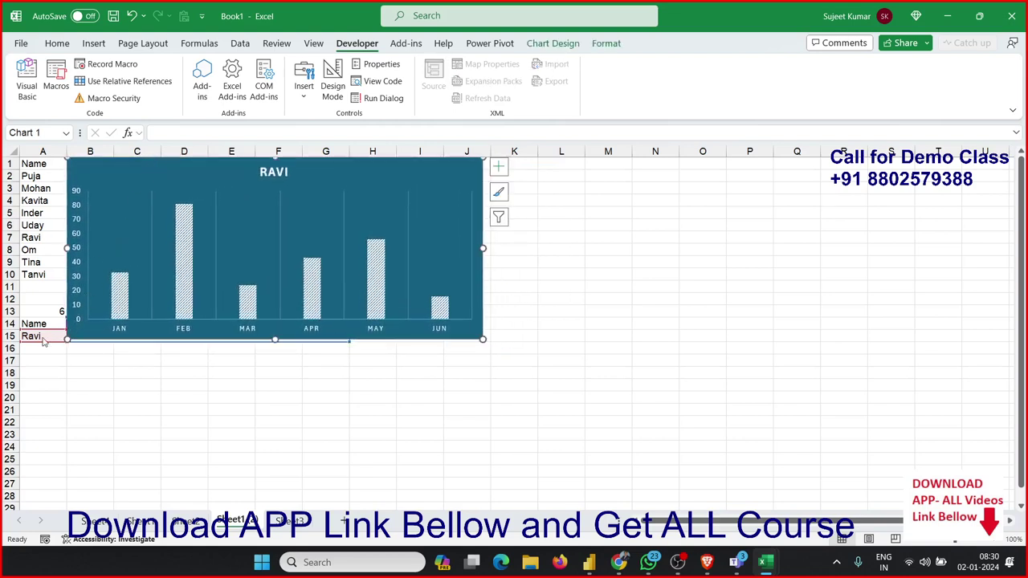
left_click_drag(482, 340, 432, 281)
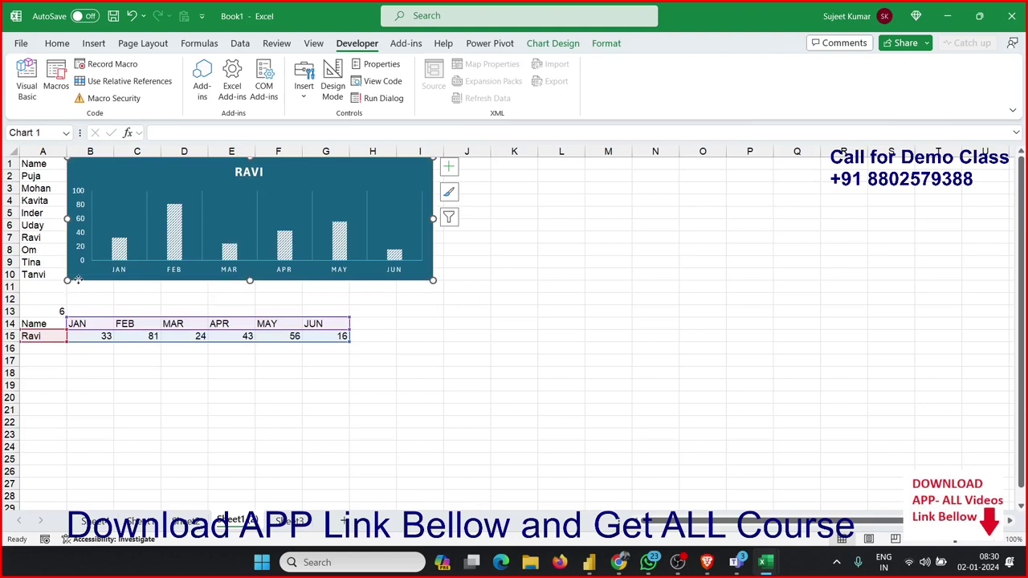
Click names up and down A2:A10 to confirm the chart switches, ending on Mohan's 42–83 figures
left_click(44, 273)
left_click(45, 260)
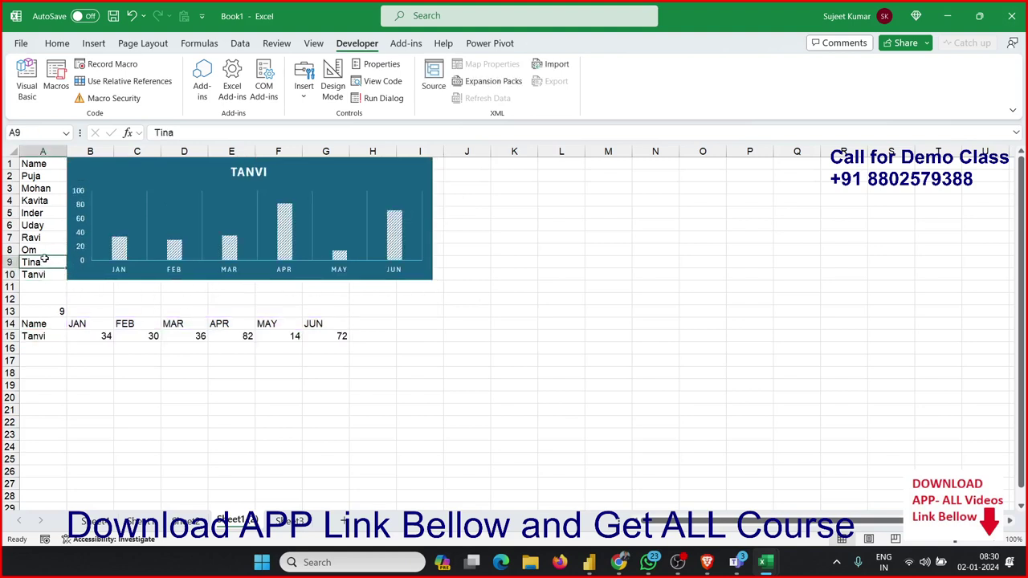
left_click(43, 249)
left_click(41, 238)
left_click(42, 225)
left_click(41, 213)
left_click(40, 200)
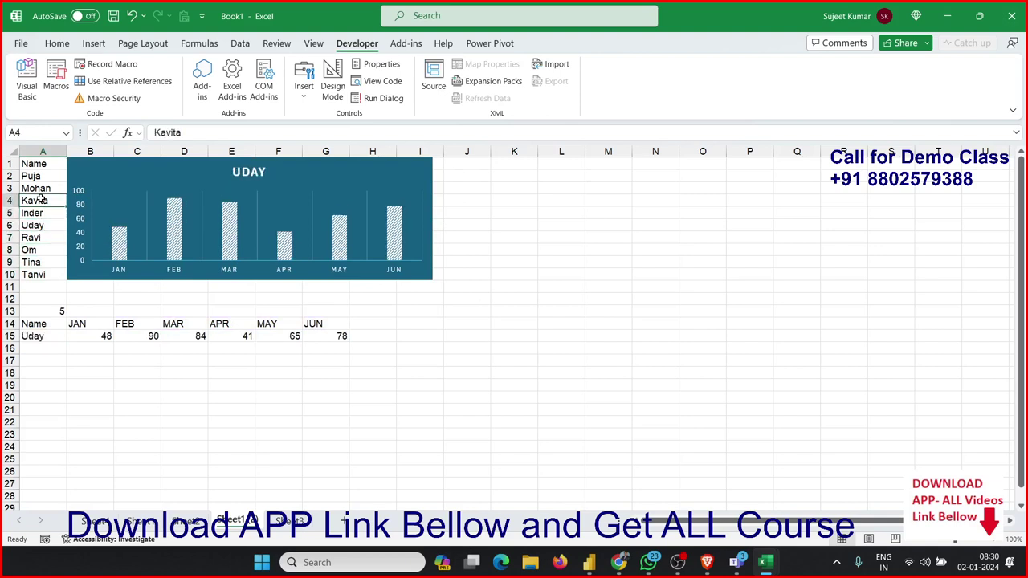
left_click(39, 188)
left_click(38, 176)
left_click(36, 165)
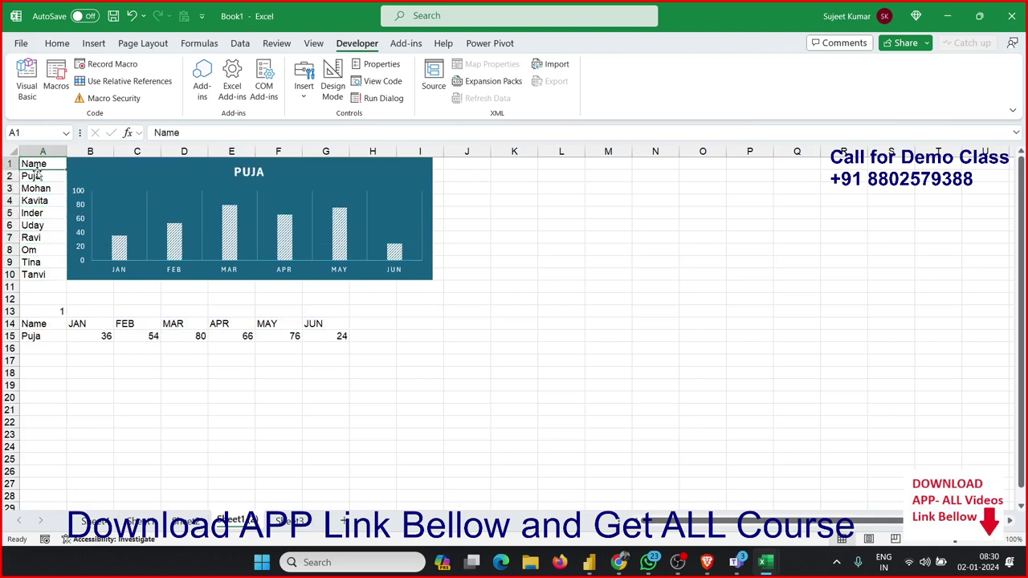
left_click(35, 176)
left_click(34, 200)
left_click(34, 225)
left_click(33, 237)
left_click(31, 262)
left_click(31, 273)
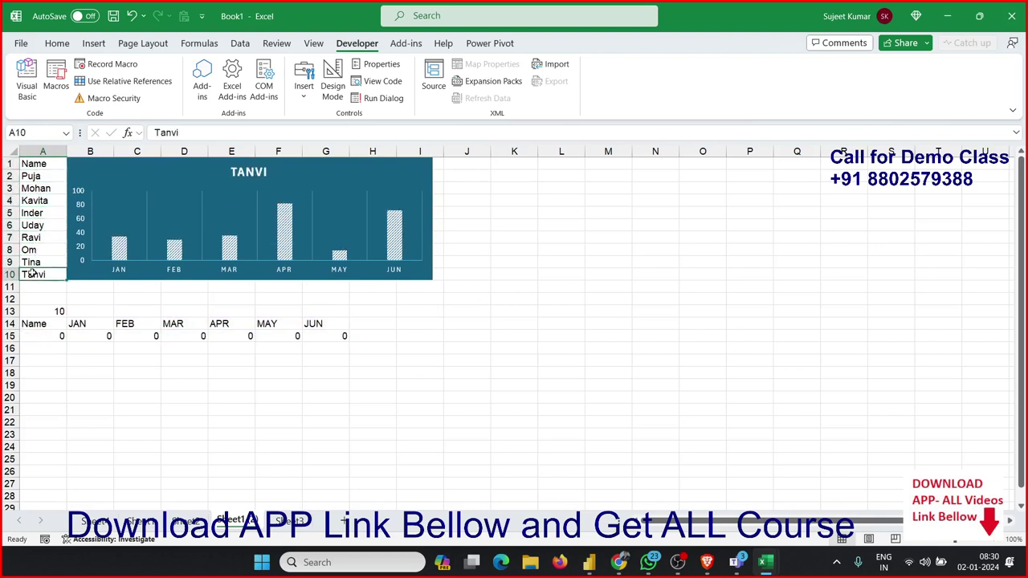
left_click(58, 262)
left_click(51, 250)
left_click(46, 238)
left_click(44, 225)
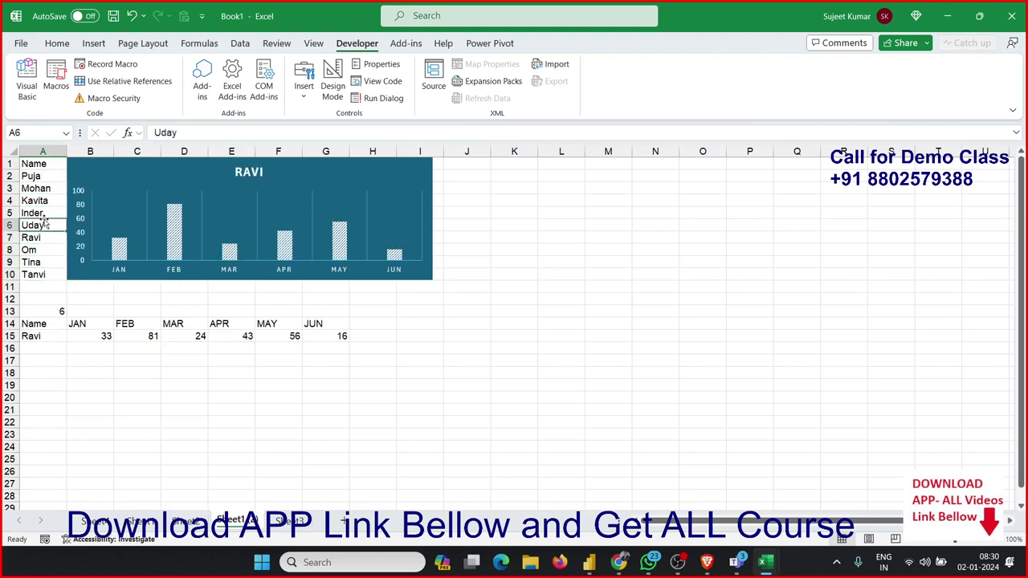
left_click(40, 201)
left_click(42, 187)
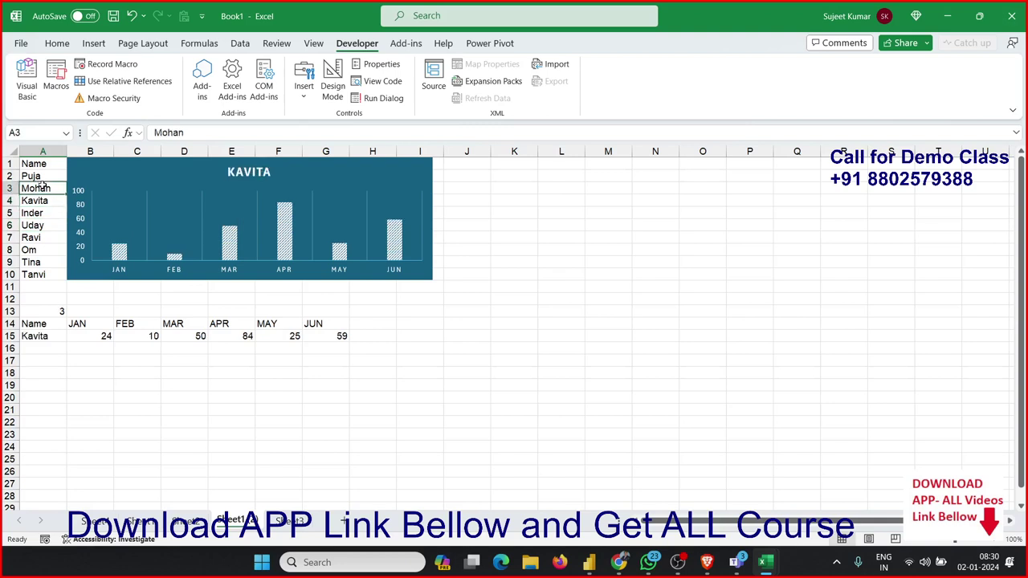
left_click(44, 175)
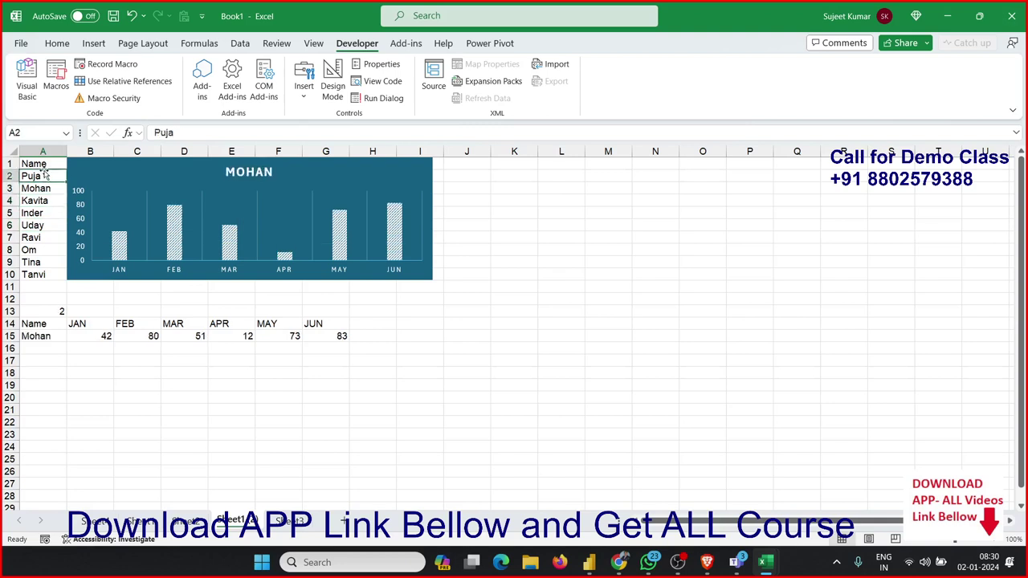
left_click(40, 200)
left_click(42, 225)
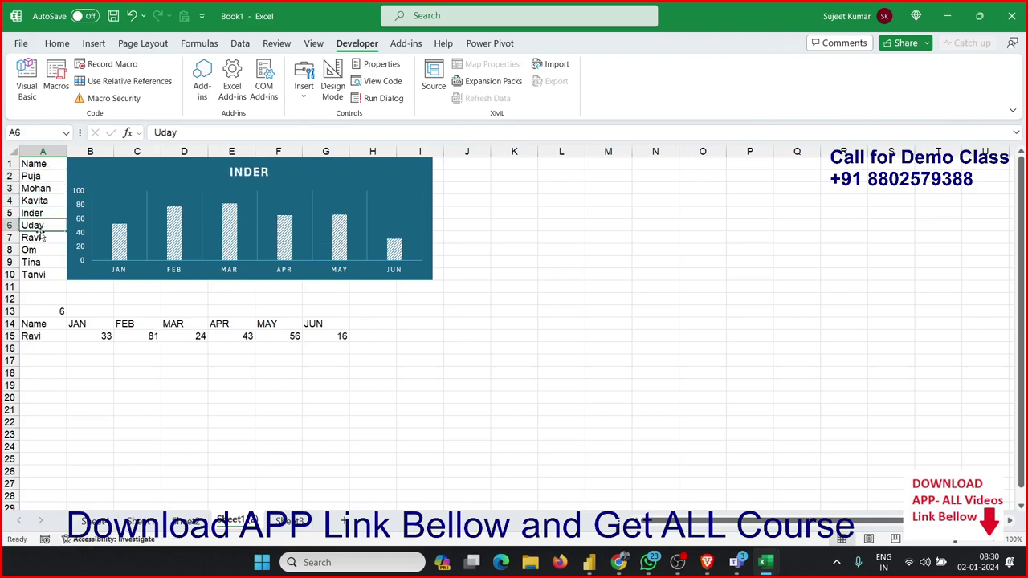
left_click(39, 238)
left_click(34, 262)
left_click(33, 274)
left_click(37, 250)
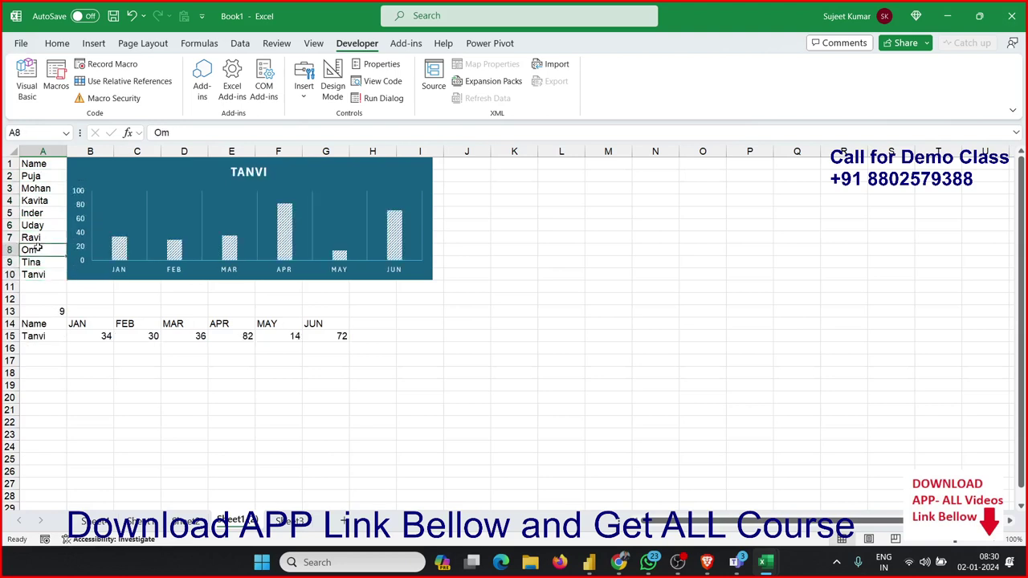
left_click(40, 224)
left_click(40, 200)
left_click(38, 185)
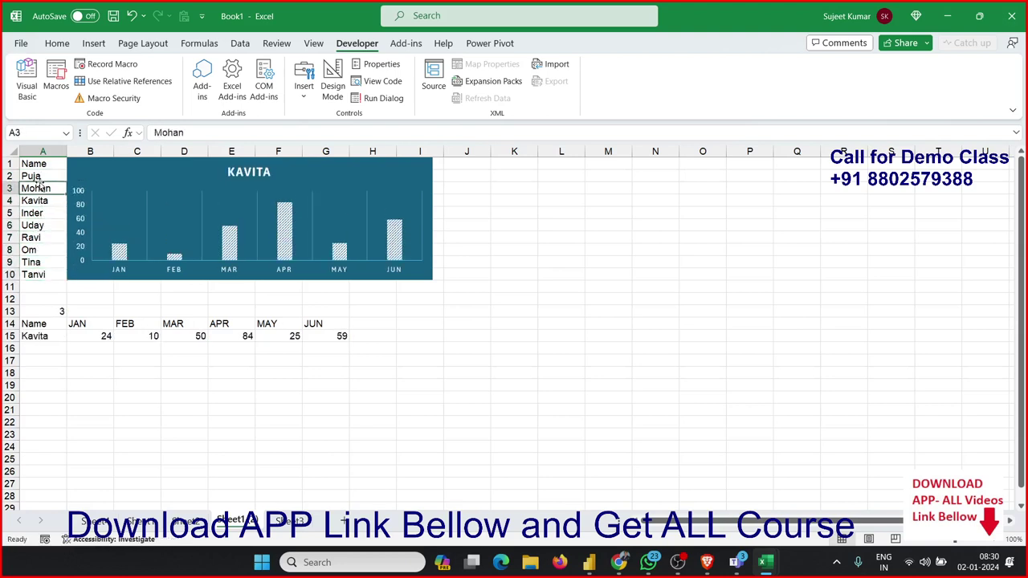
left_click(38, 176)
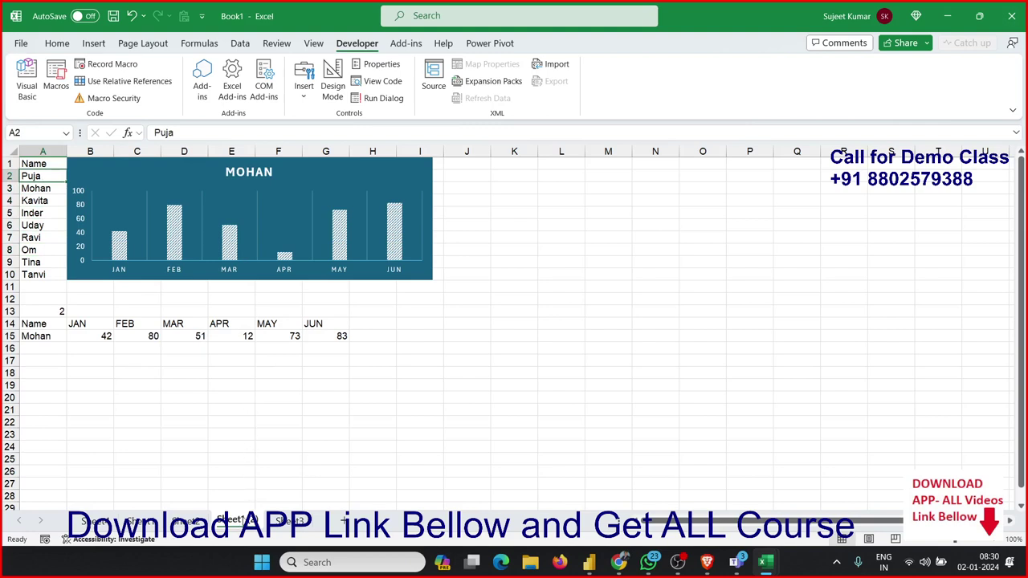
Duplicate the chart sheet and delete the selection macro line from the copy's code
left_click_drag(304, 520, 305, 522)
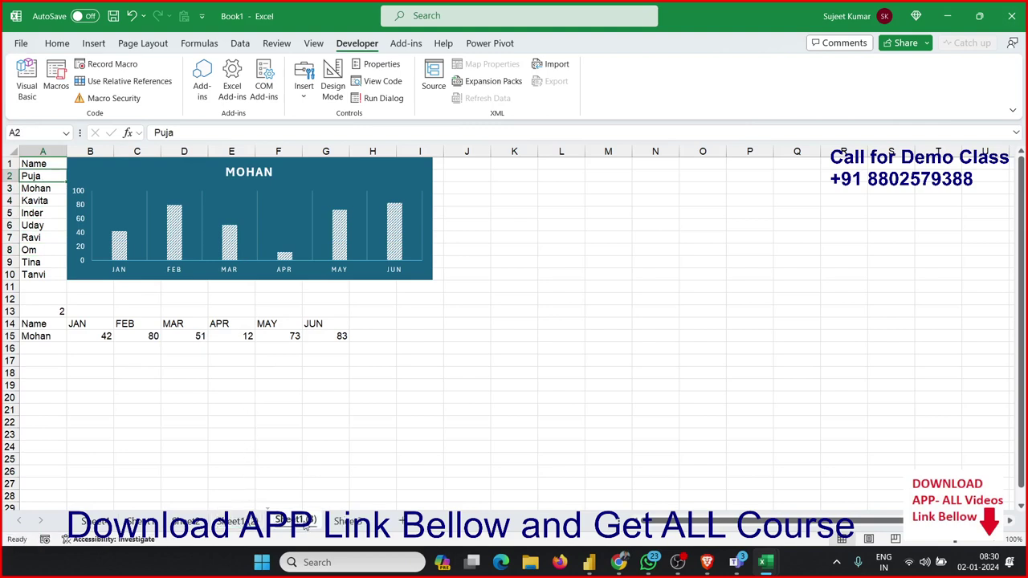
right_click(305, 522)
left_click(350, 389)
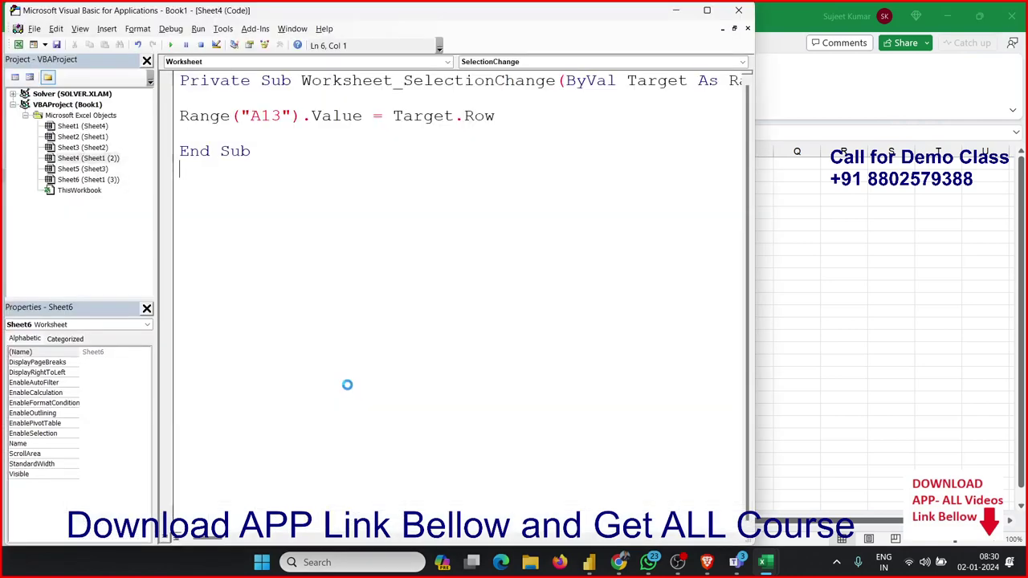
left_click_drag(505, 115, 152, 109)
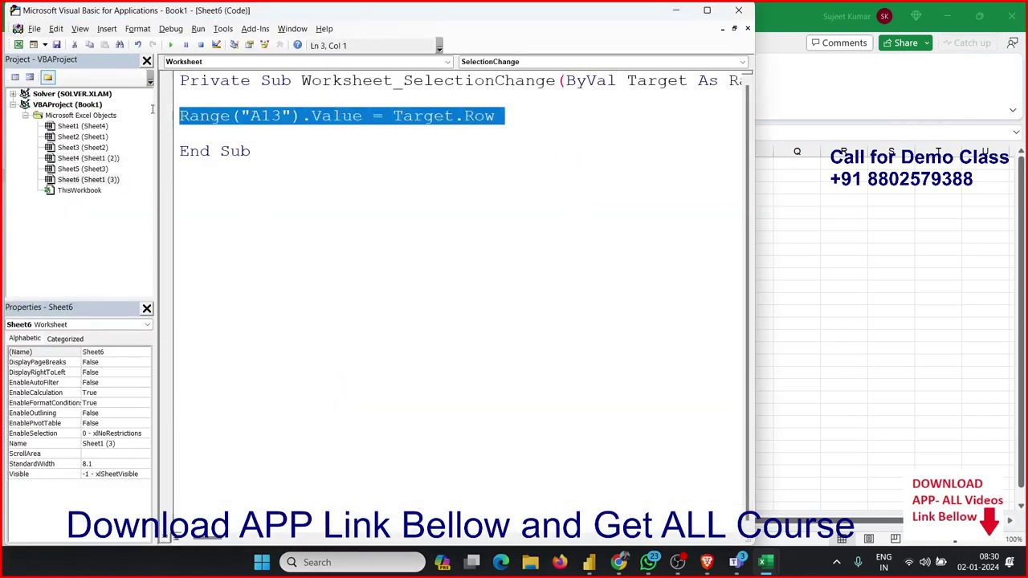
key("Delete")
key("alt+F11")
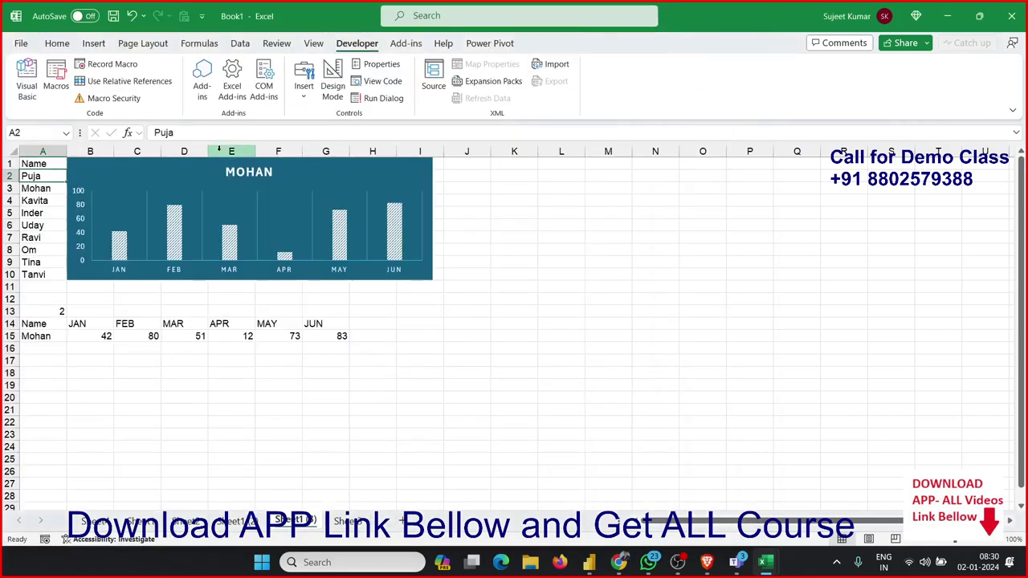
Move the chart right over columns J–Q, cut it, and select A3 on the next empty sheet
left_click(254, 278)
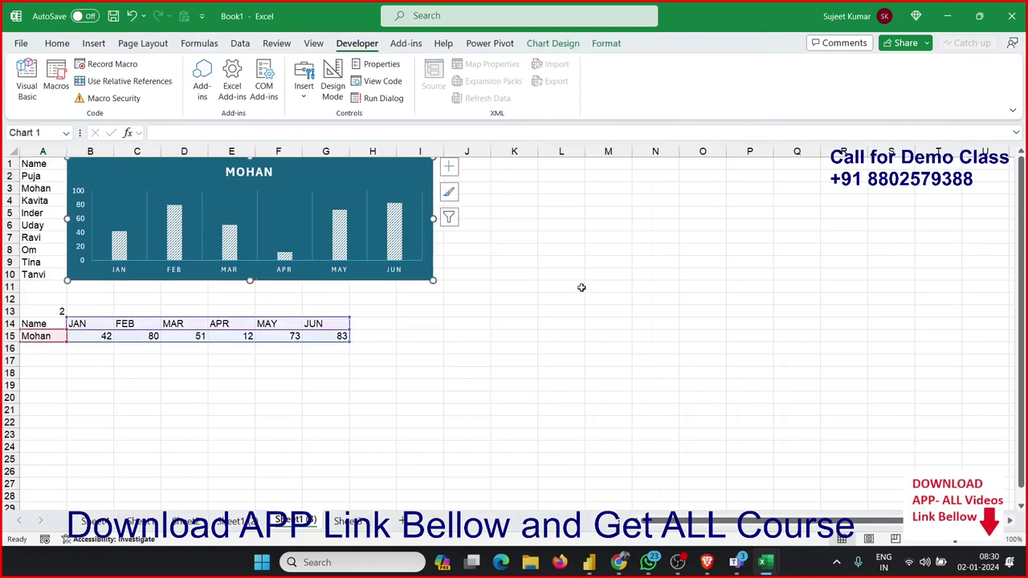
left_click(580, 287)
left_click(425, 286)
left_click(430, 277)
left_click(448, 167)
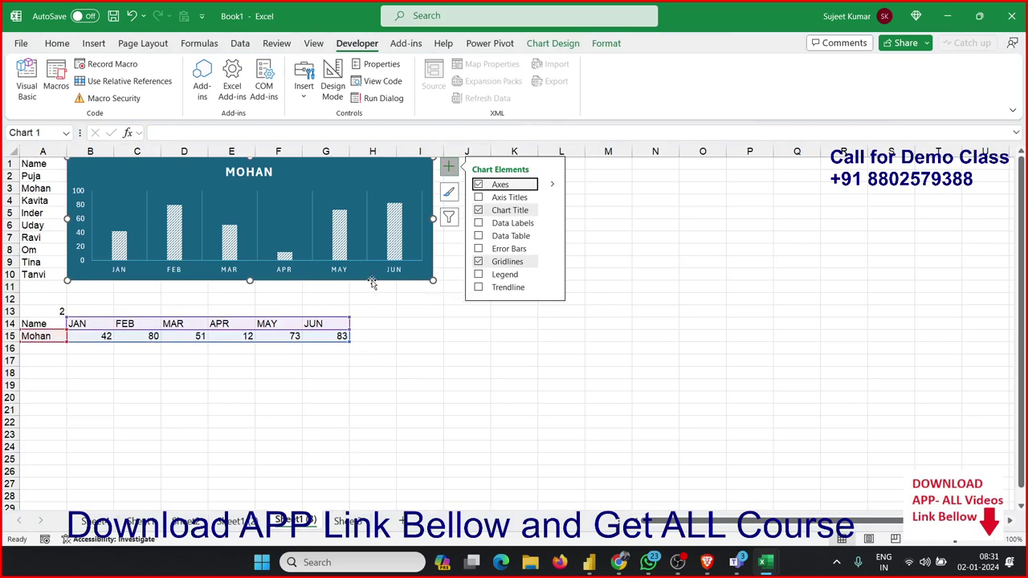
left_click_drag(370, 281, 771, 312)
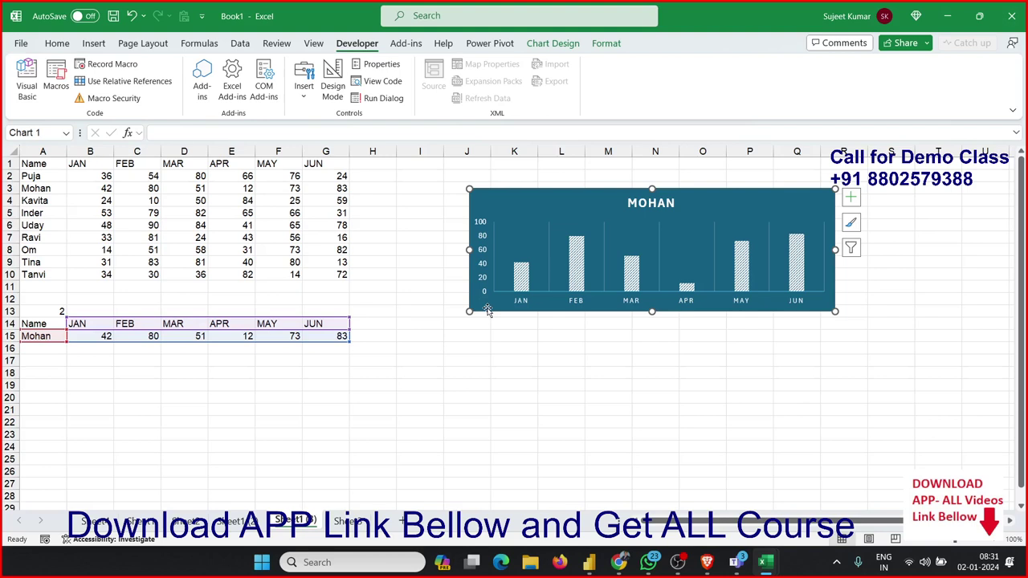
key("Delete")
left_click(347, 520)
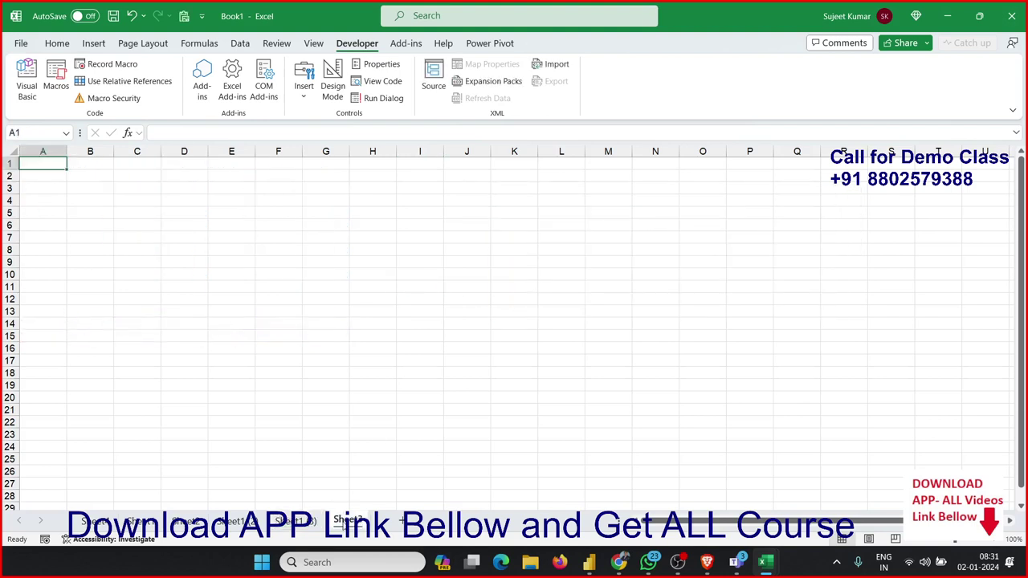
left_click(48, 185)
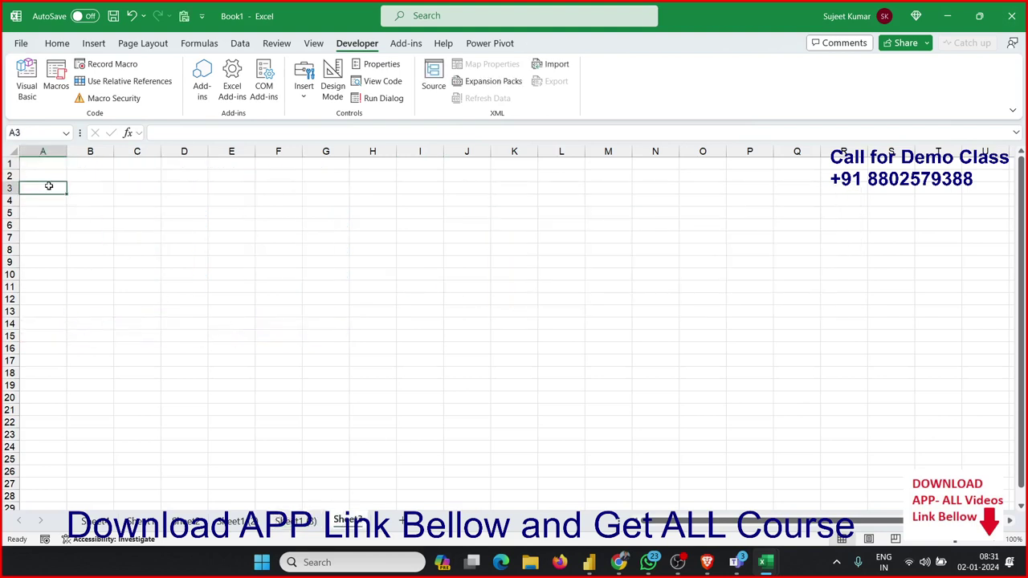
Paste the Mohan chart into the new sheet and move it to the middle
key("ctrl+v")
left_click_drag(91, 202, 403, 261)
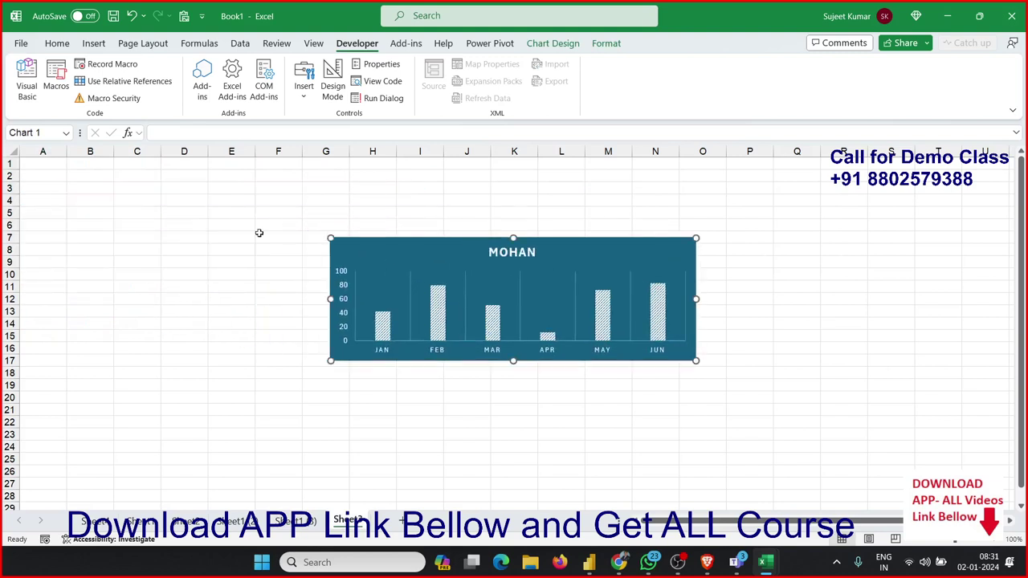
left_click(49, 164)
Enter =TRANSPOSE('Sheet1 (3)'!A2:A10) in A1, then drag the chart below the name row
type("=")
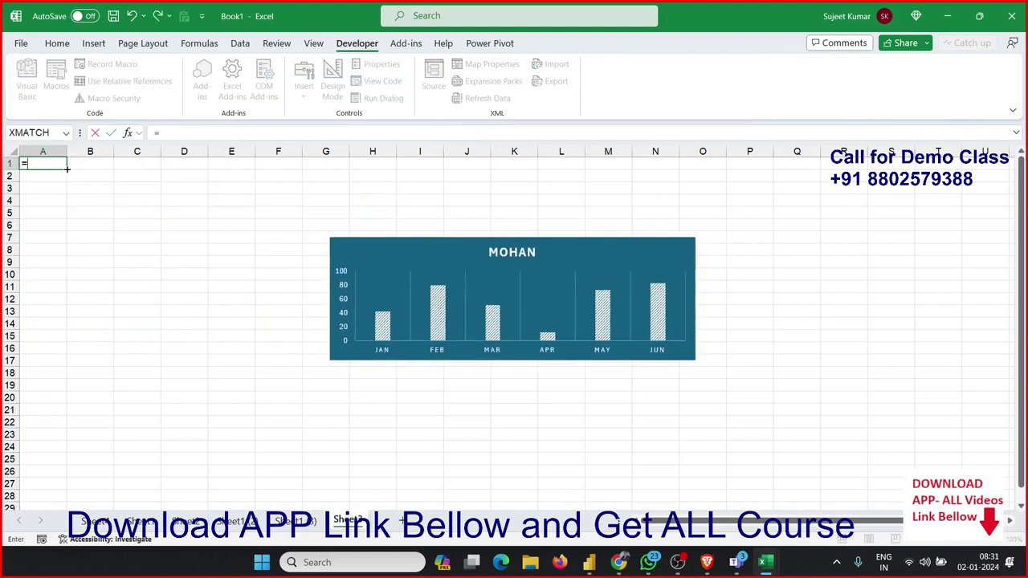
type("tar")
key("BackSpace")
key("BackSpace")
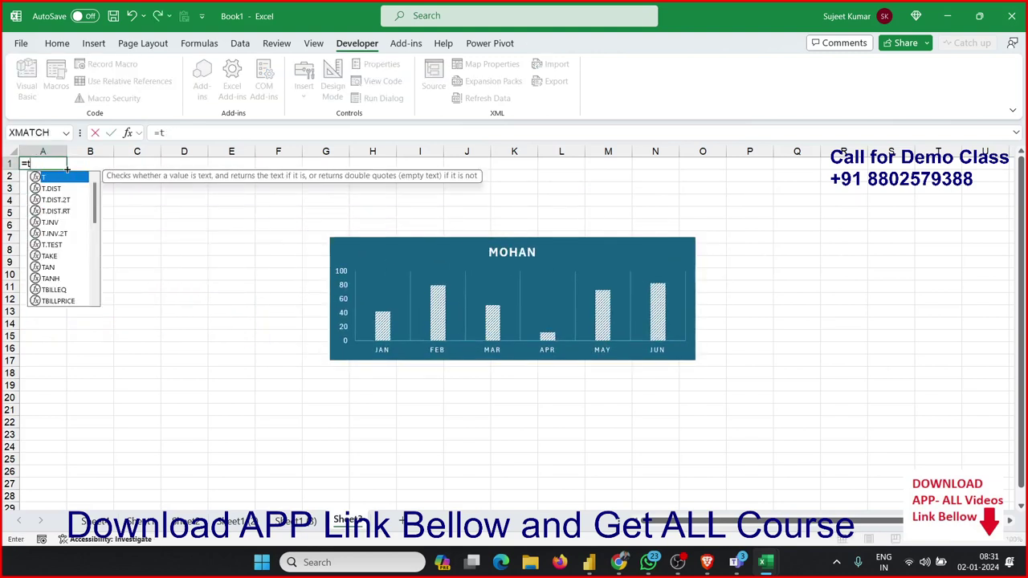
type("a")
key("BackSpace")
key("BackSpace")
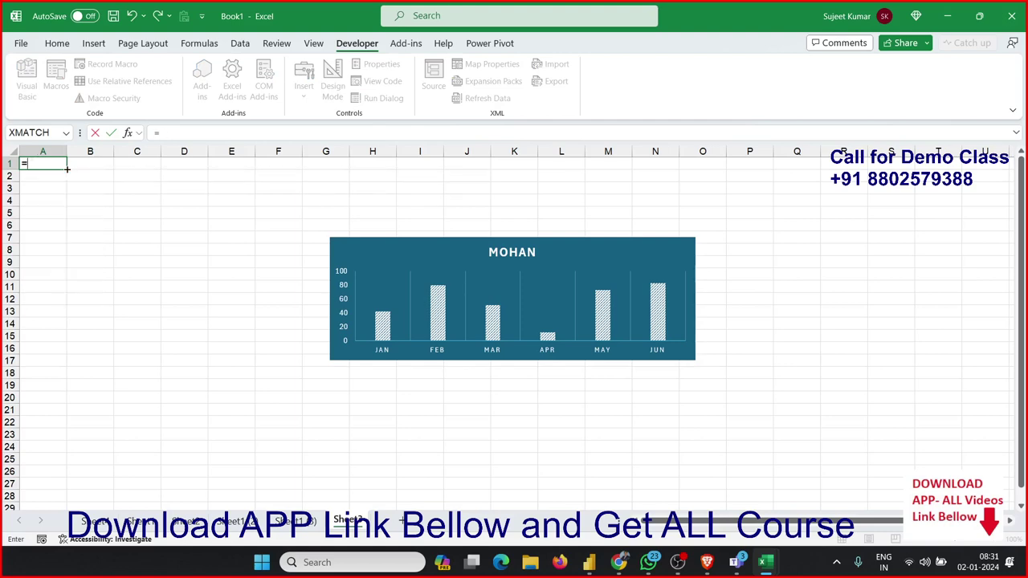
type("tr")
key("Tab")
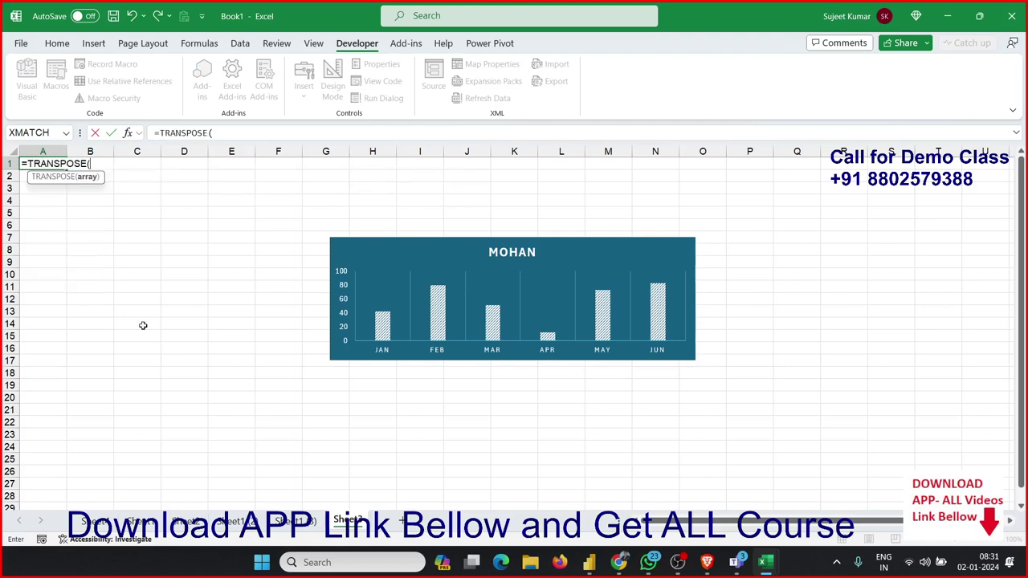
left_click(296, 521)
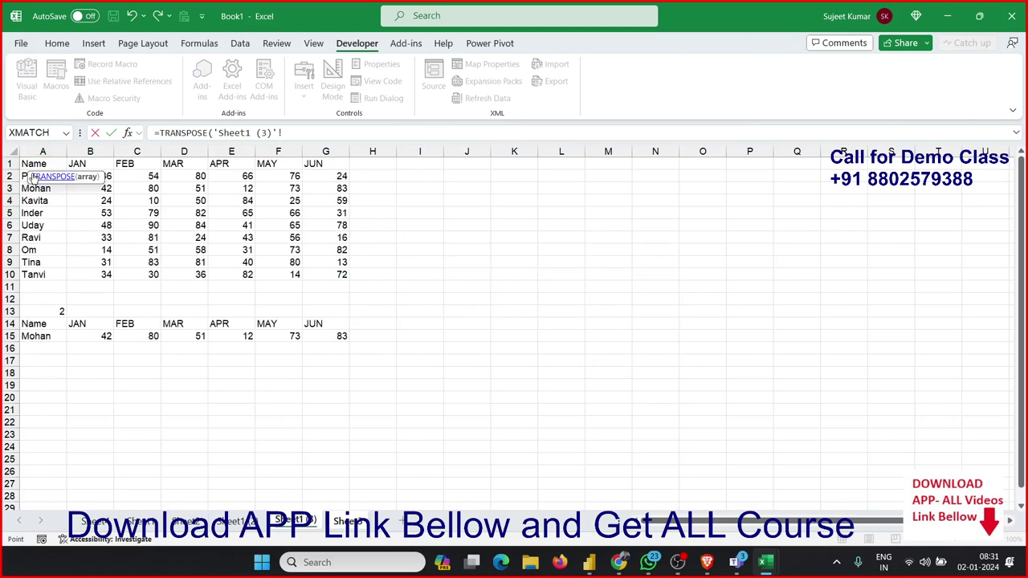
left_click_drag(33, 177, 25, 270)
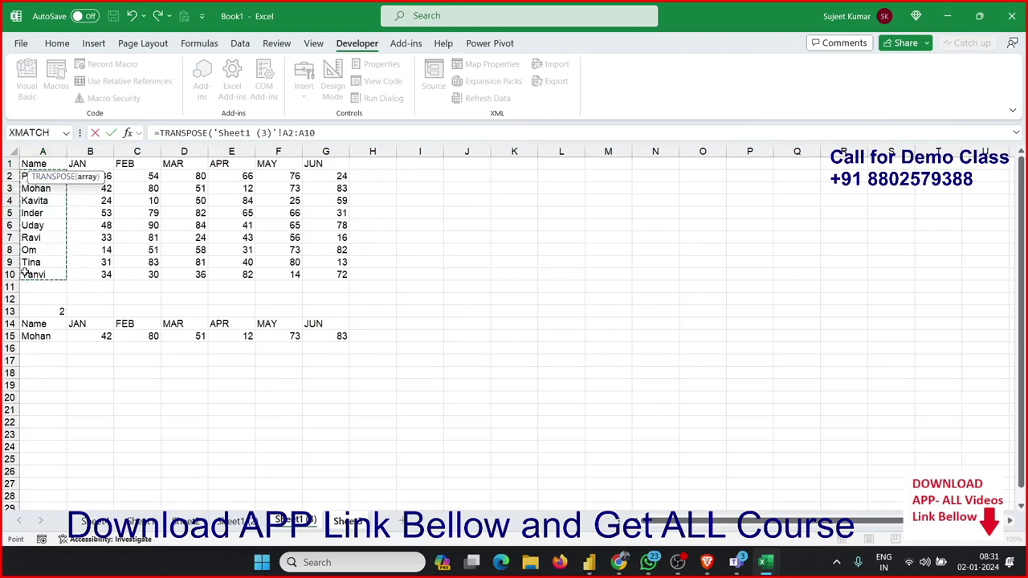
key("Return")
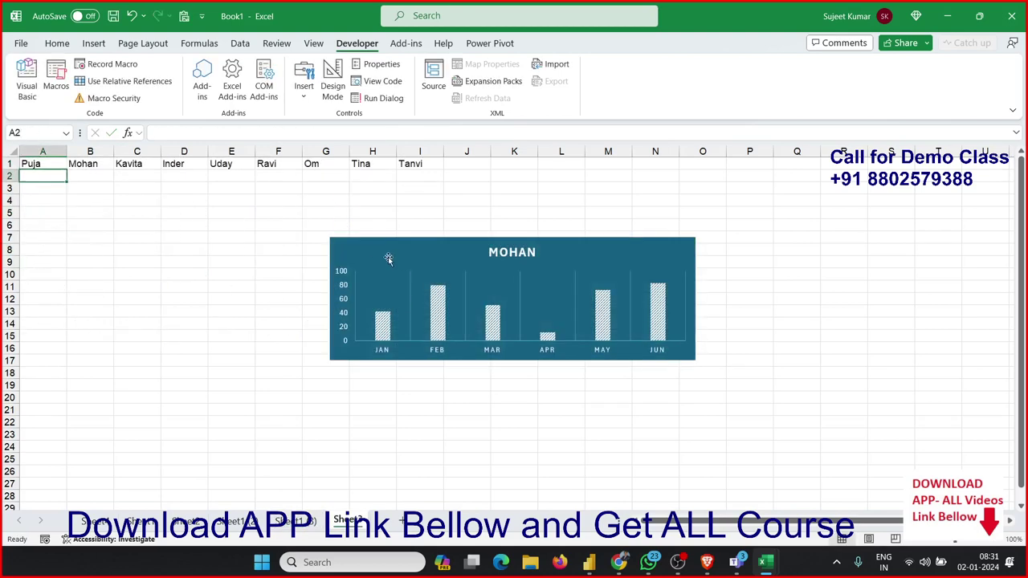
mouse_move(388, 259)
left_mouse_down()
mouse_move(61, 187)
mouse_move(69, 240)
left_mouse_up()
left_click_drag(29, 163, 409, 161)
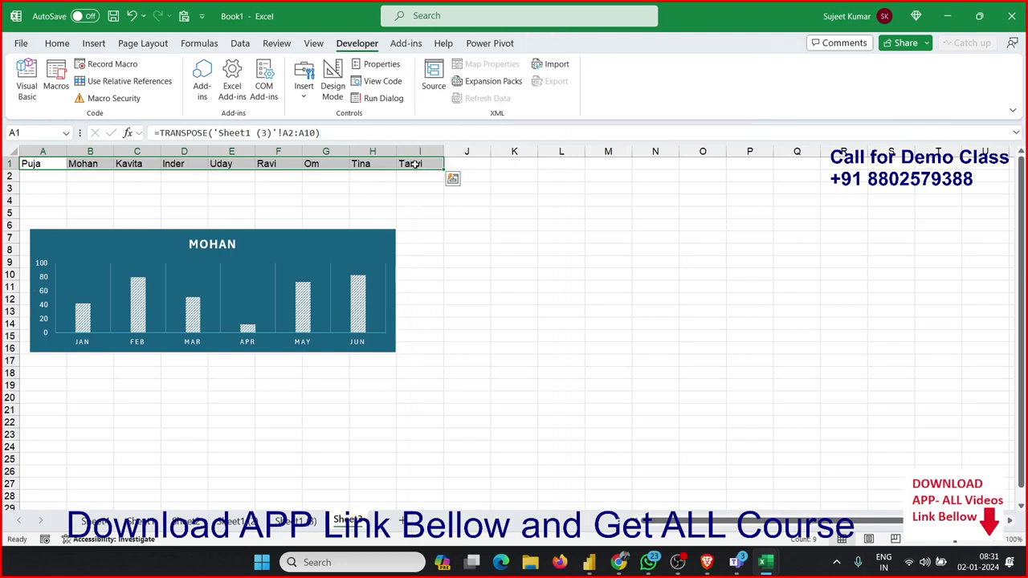
Start a gradient Fill Effect for row 1 with green and pale green colours
right_click(415, 164)
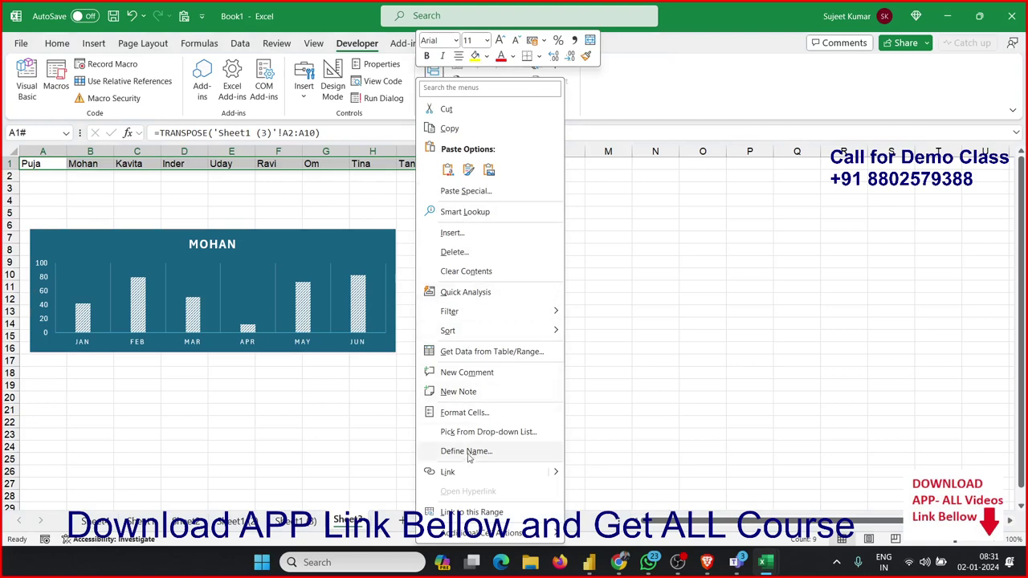
left_click(454, 414)
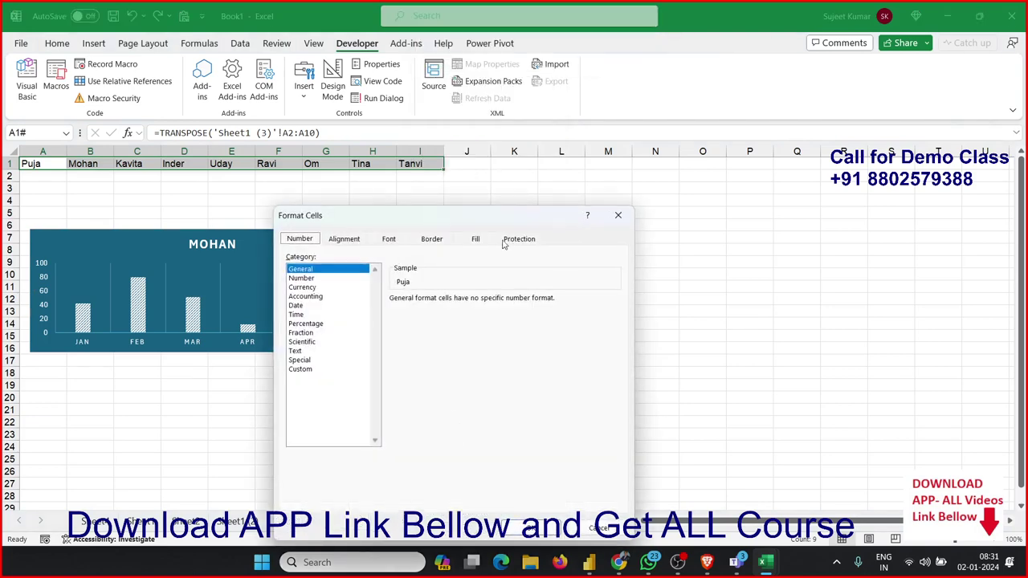
left_click(485, 241)
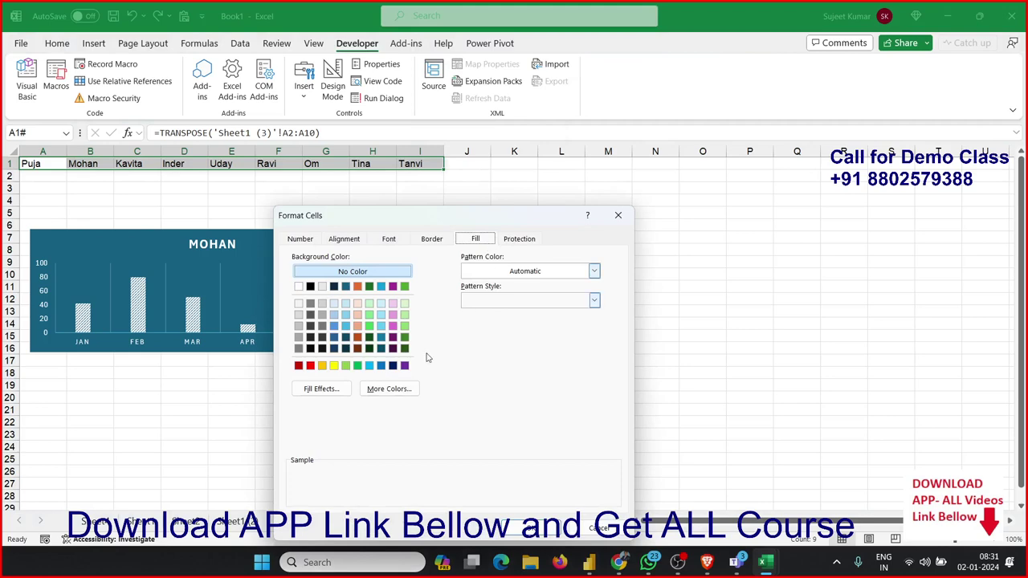
left_click(325, 390)
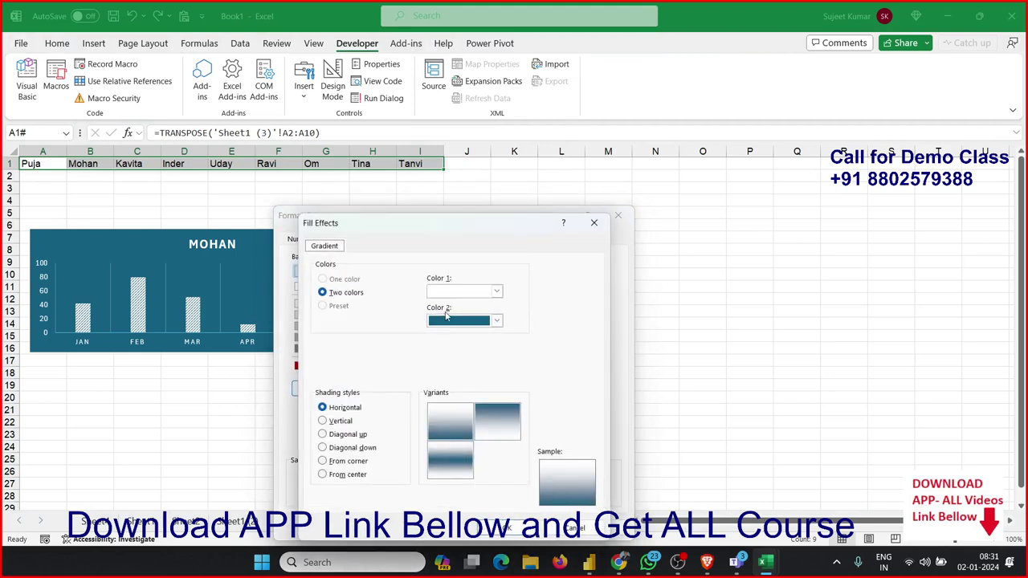
left_click(497, 321)
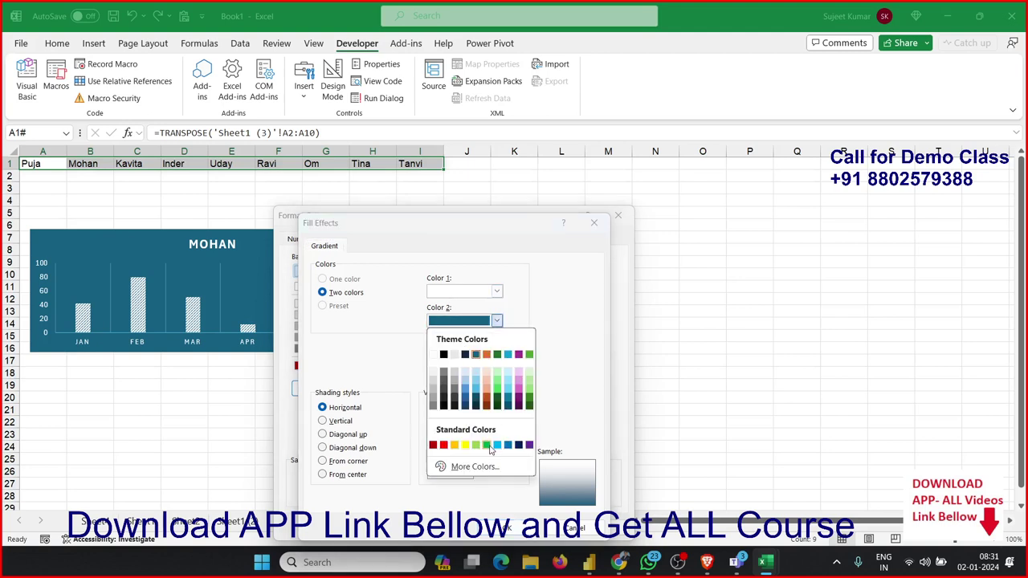
left_click(475, 445)
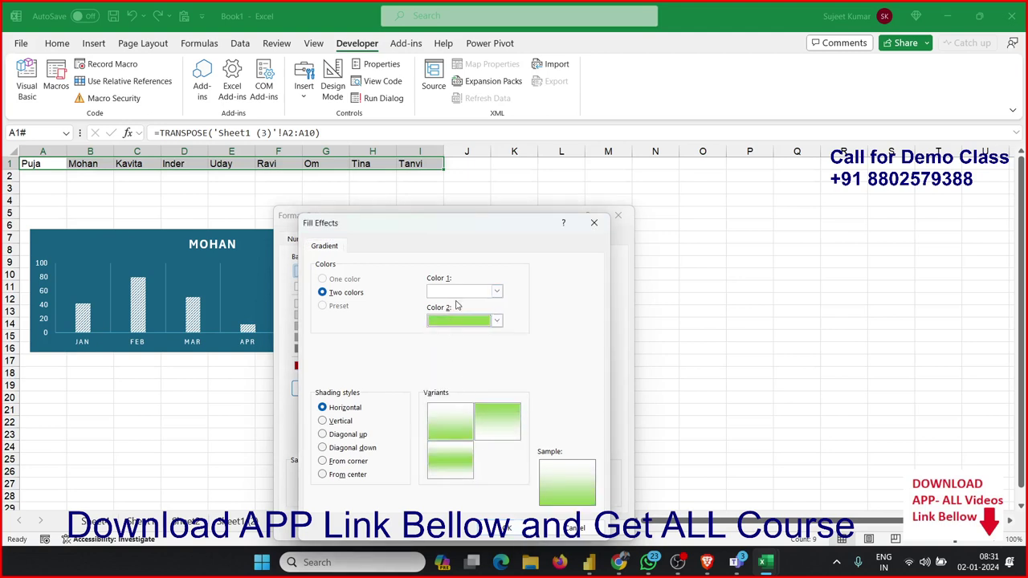
left_click(497, 291)
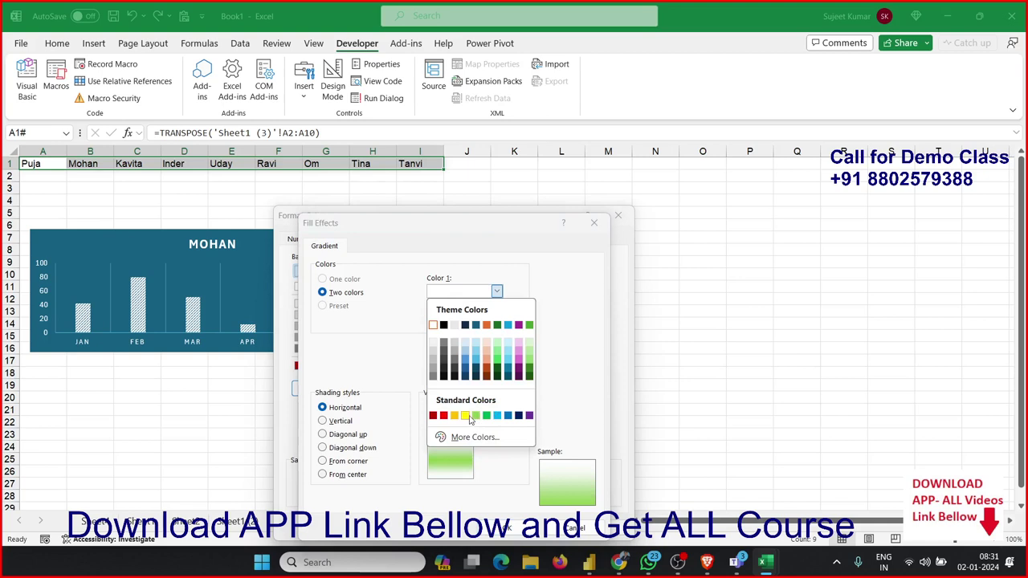
left_click(528, 345)
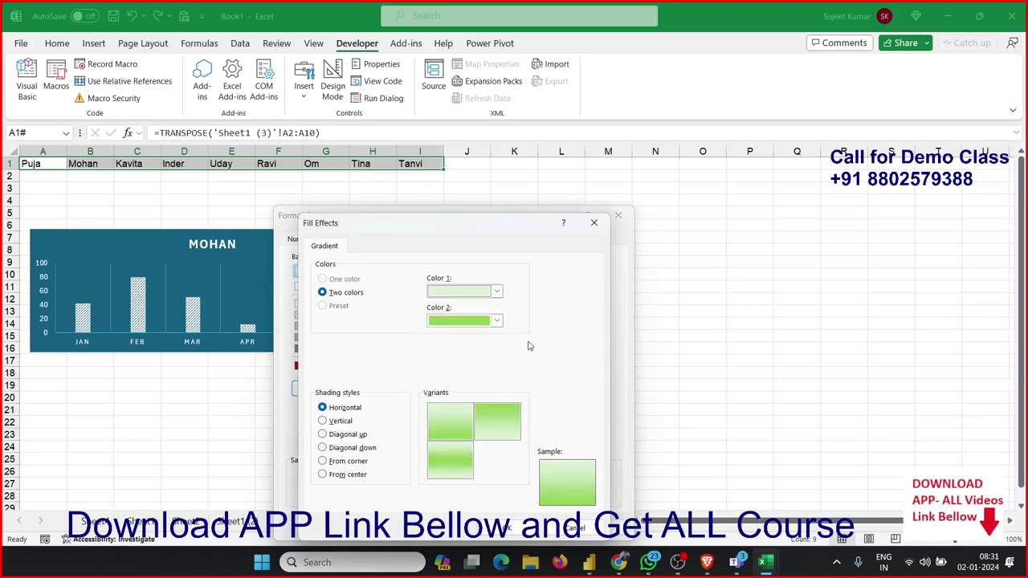
Settle on a very-light-to-darker green gradient with the green-centred variant and apply it
left_click(497, 292)
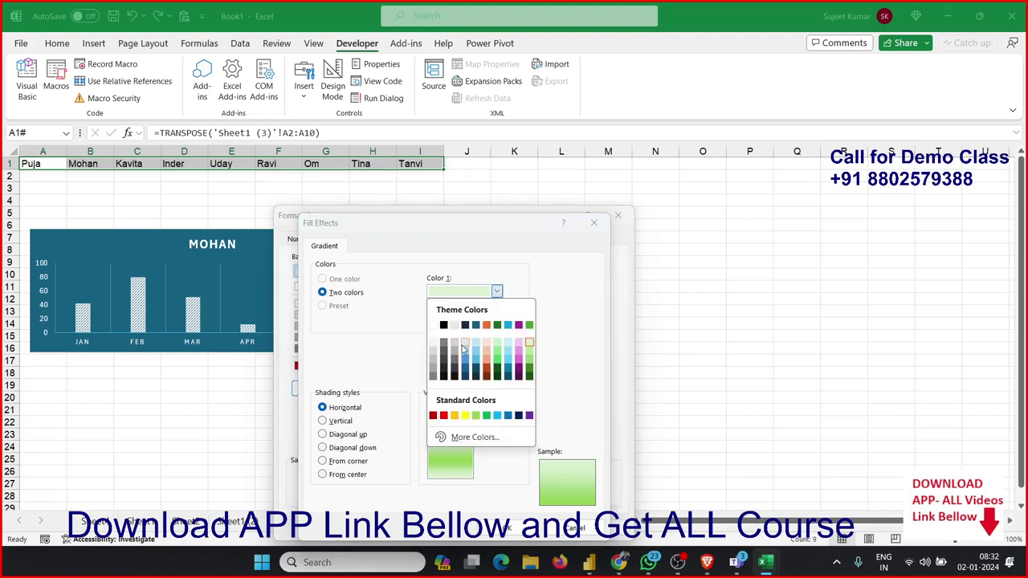
left_click(434, 344)
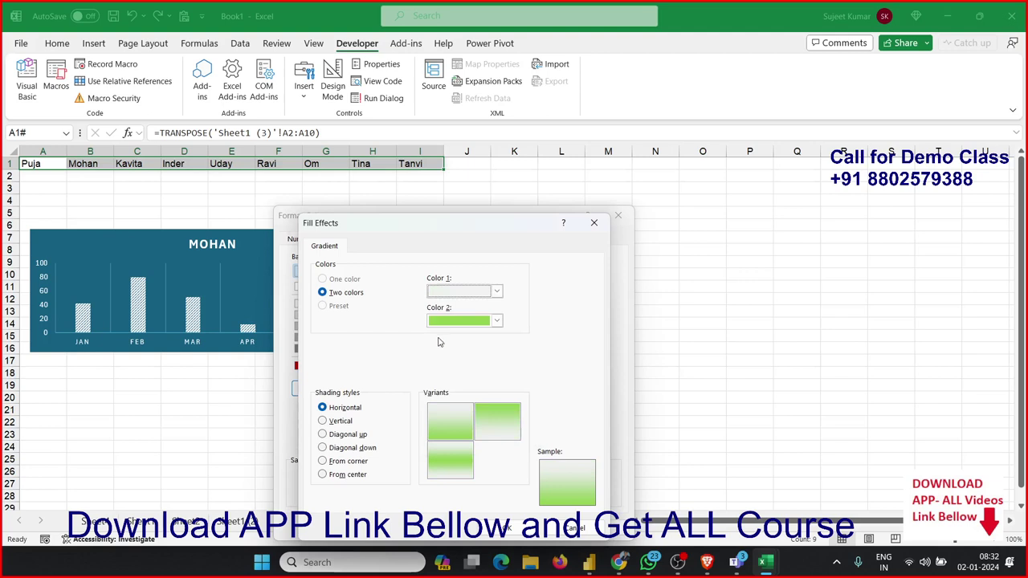
left_click(447, 464)
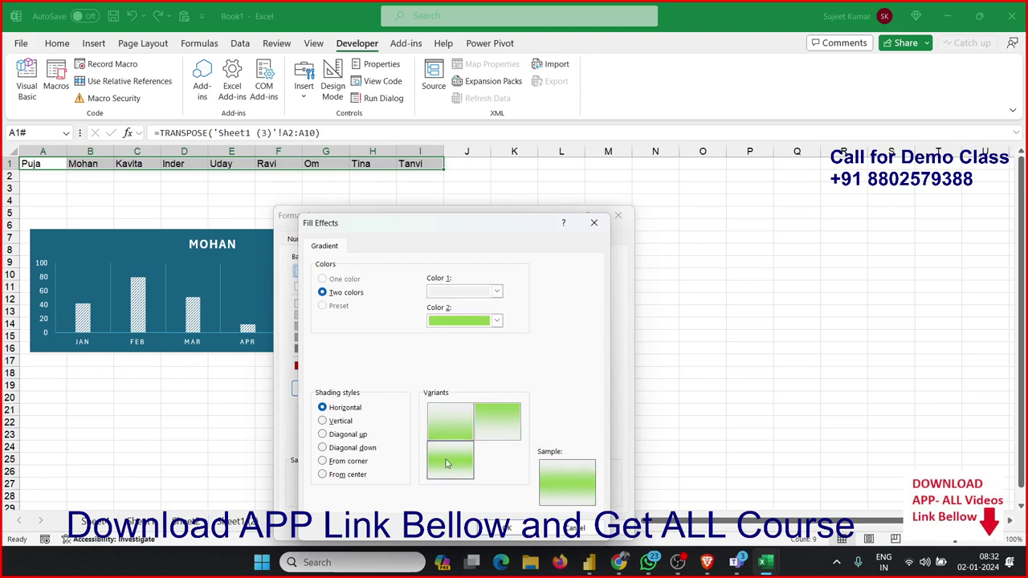
left_click(498, 292)
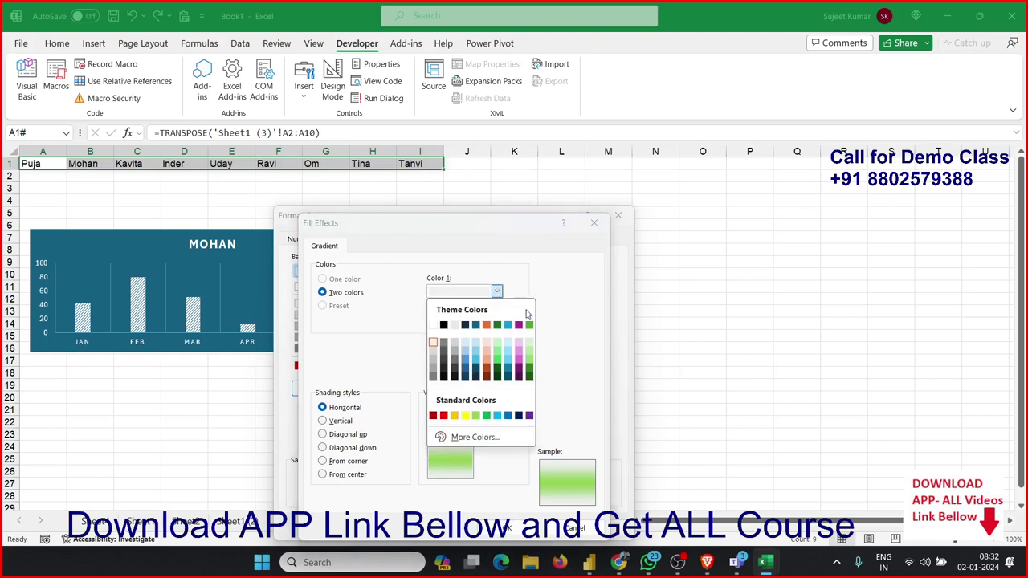
left_click(529, 344)
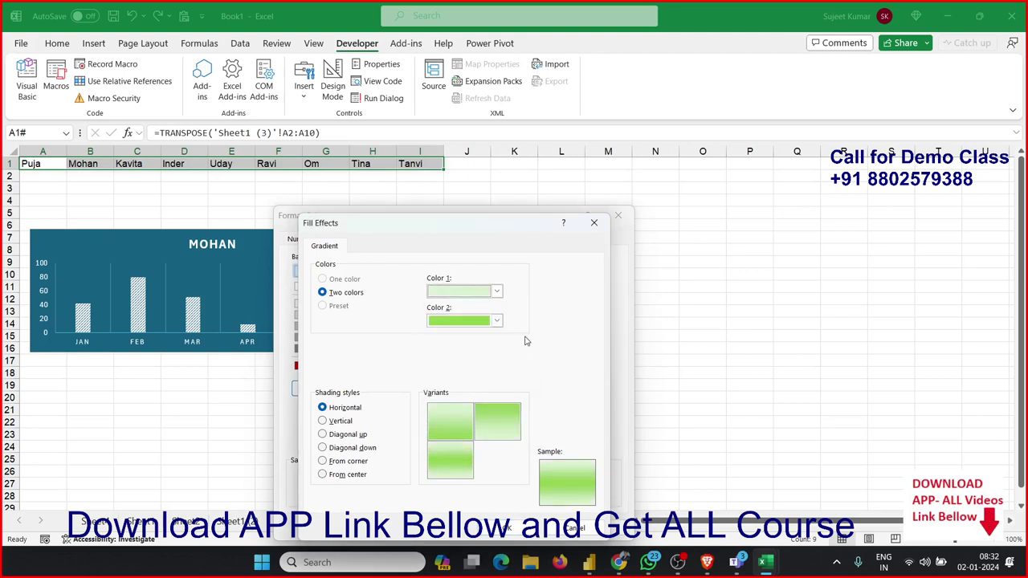
left_click(497, 321)
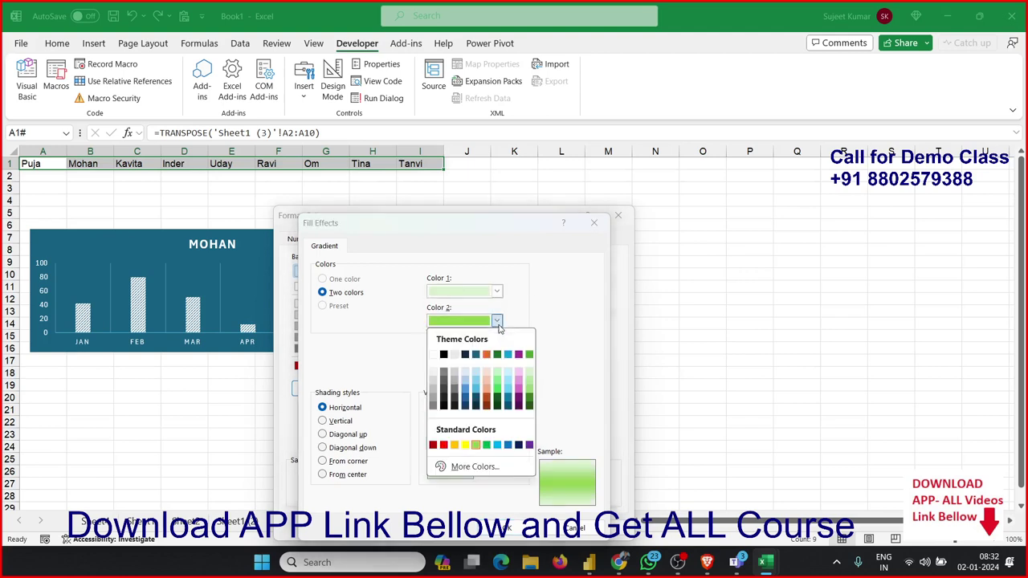
left_click(527, 359)
left_click(447, 478)
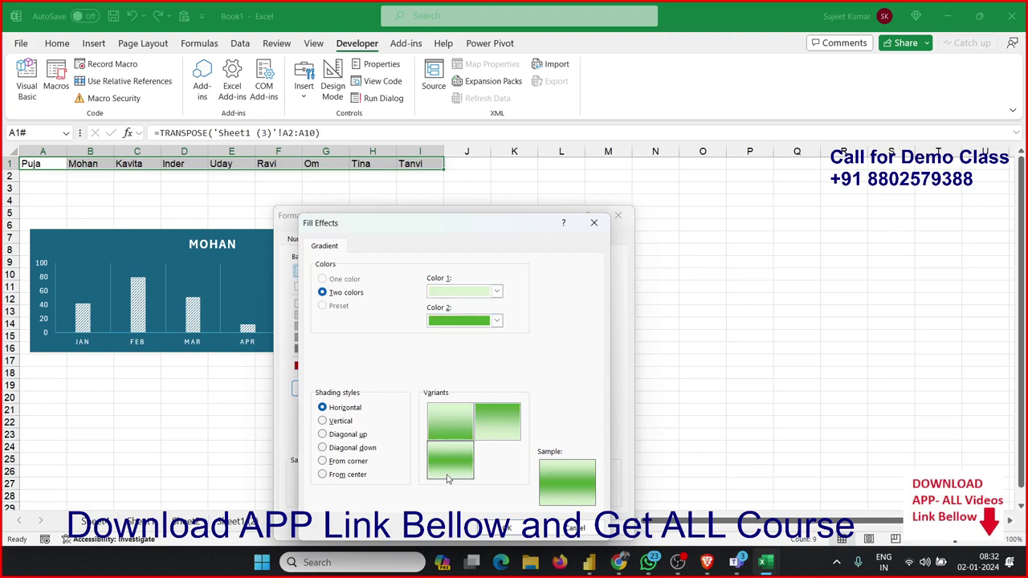
left_click(503, 527)
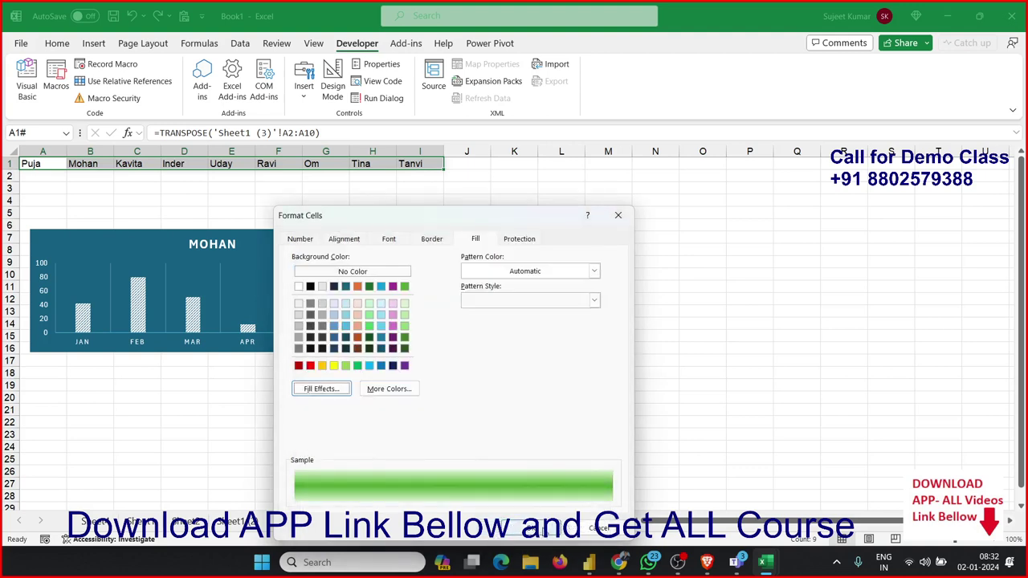
left_click(530, 528)
left_click(498, 400)
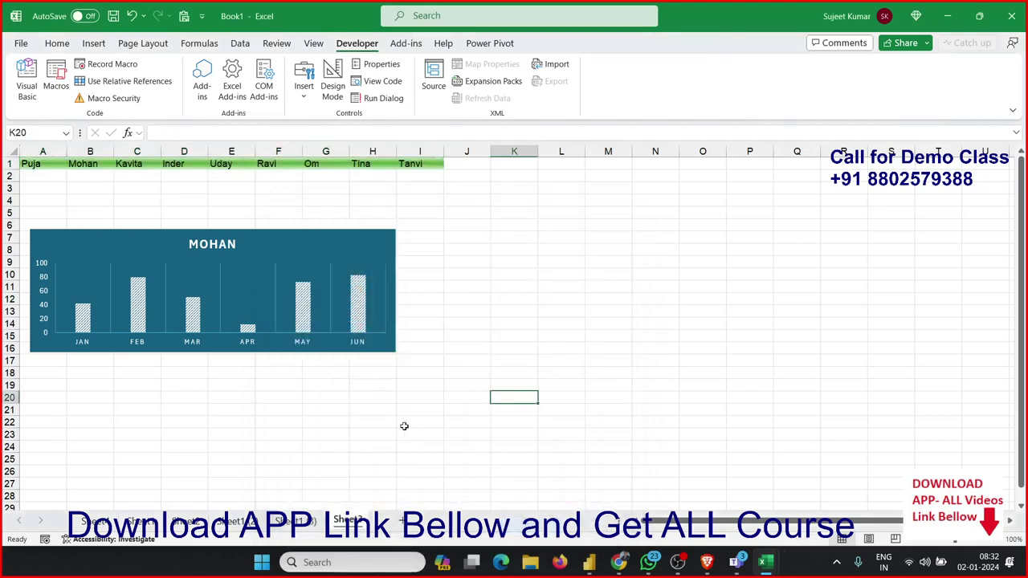
Format the A1:I1 names in bold white font and centre them in their cells
left_click(172, 201)
left_click_drag(80, 164, 418, 169)
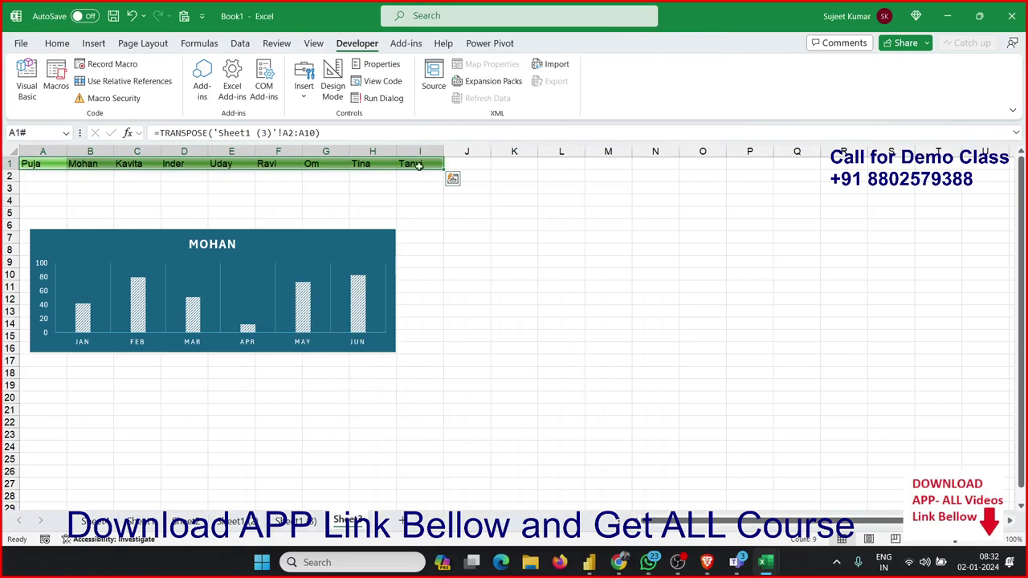
right_click(413, 163)
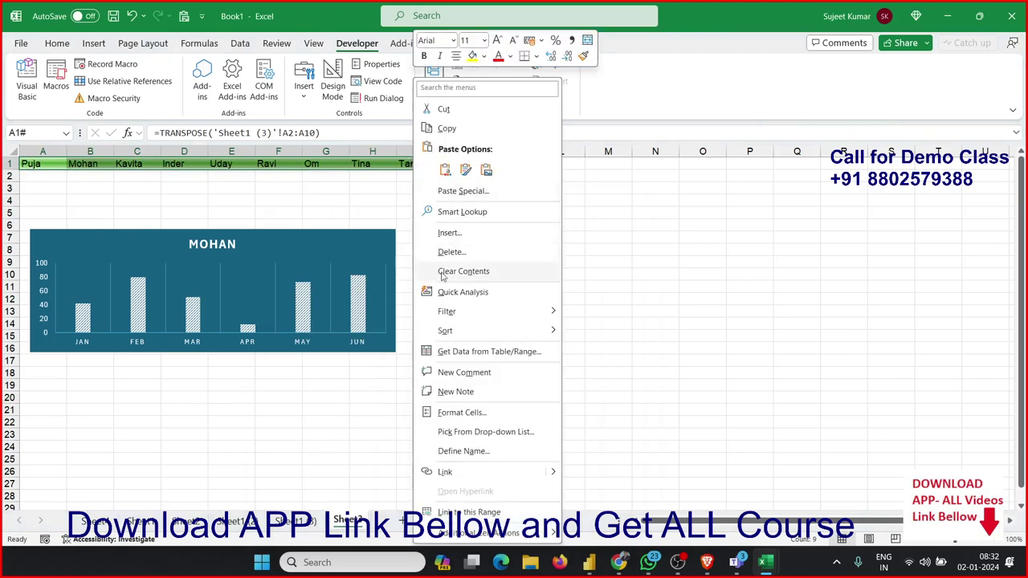
left_click(460, 411)
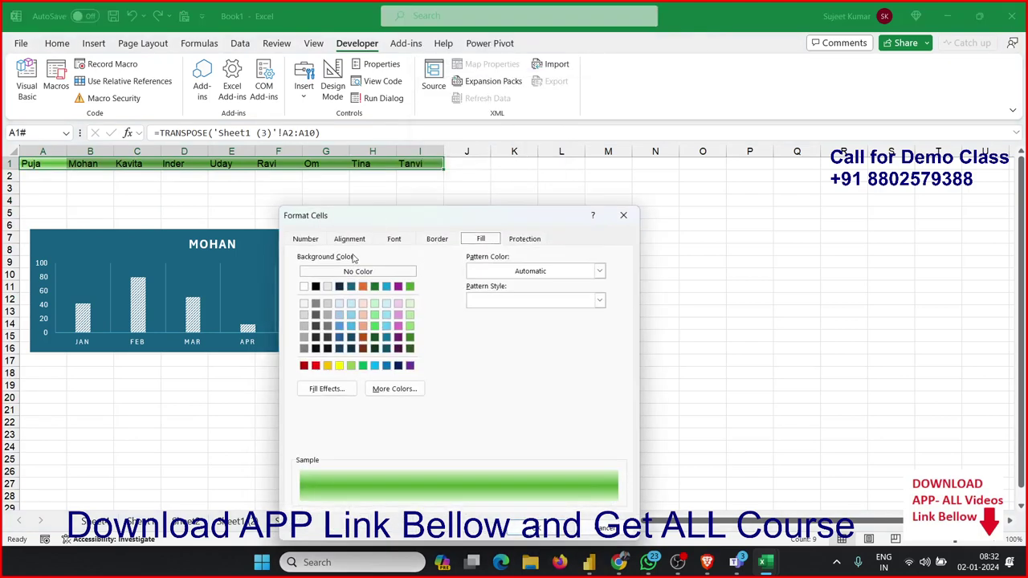
left_click(396, 240)
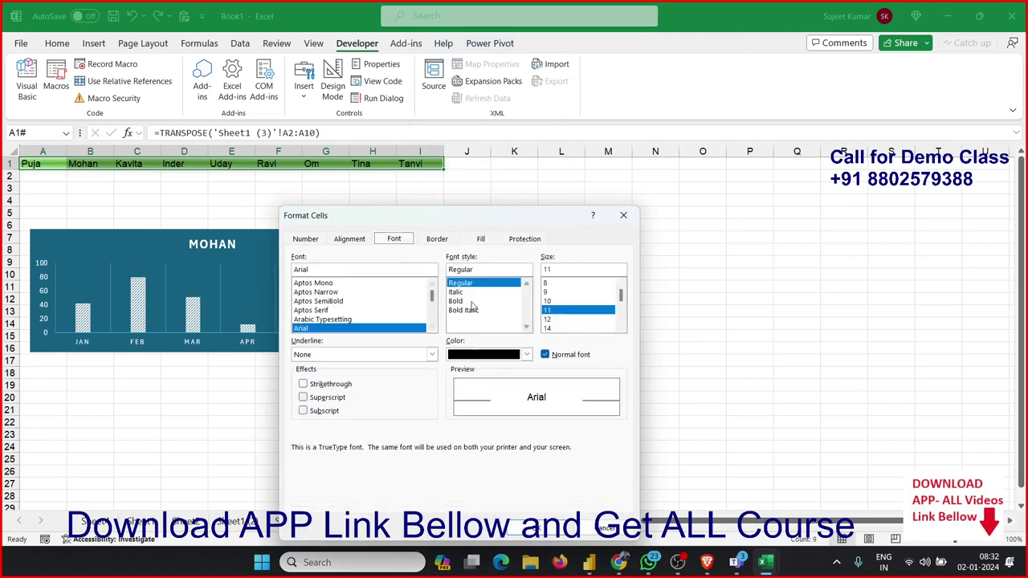
left_click(526, 355)
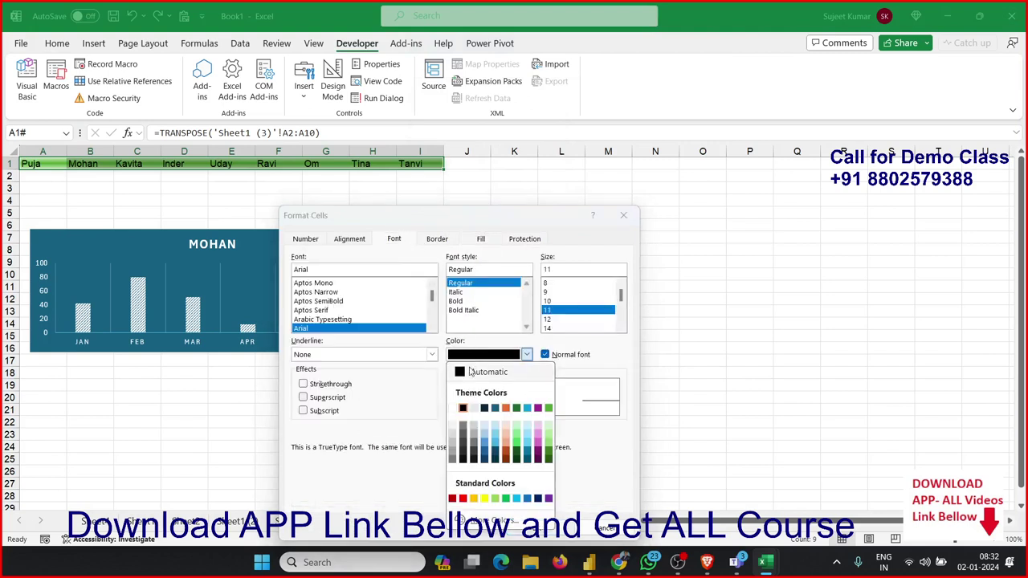
left_click(453, 409)
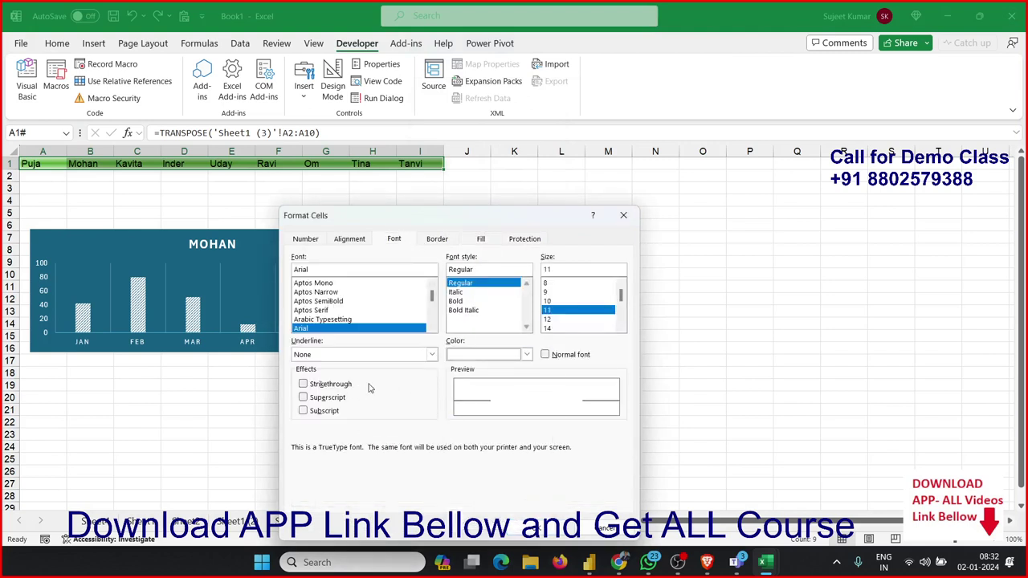
left_click(458, 302)
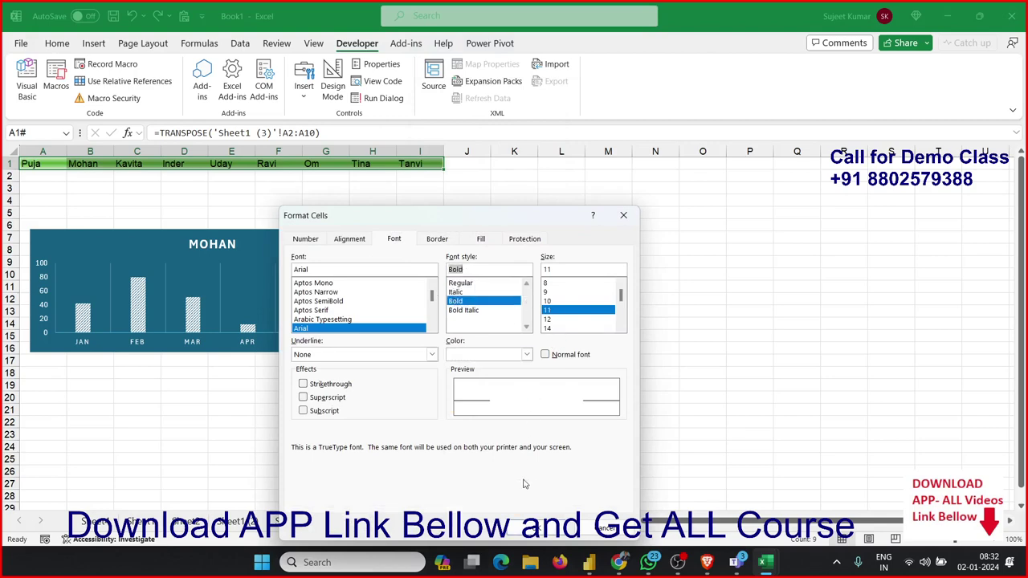
left_click(522, 528)
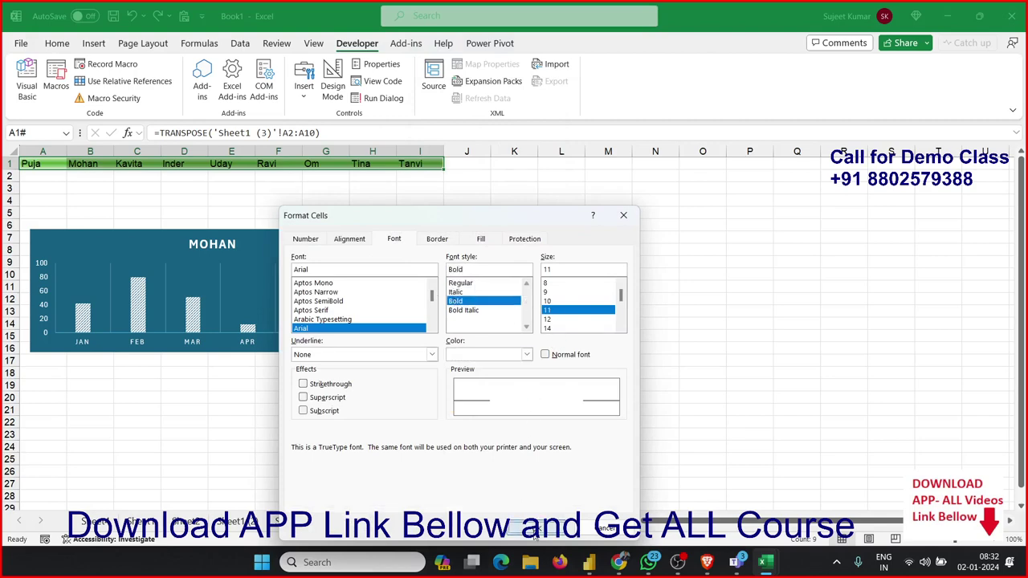
left_click(68, 45)
left_click(261, 90)
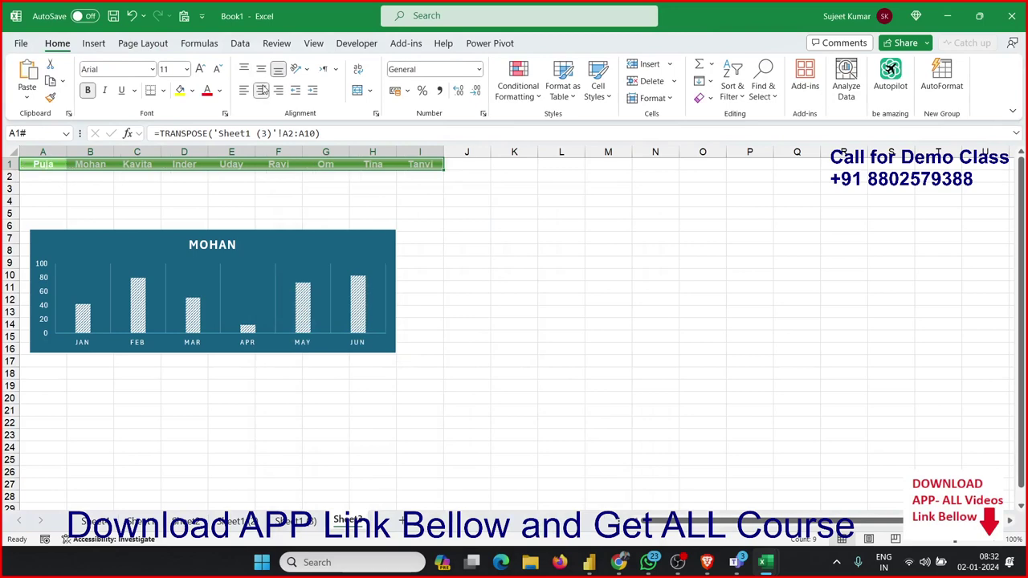
Give row 1 white inside vertical borders dividing the nine name cells
right_click(241, 164)
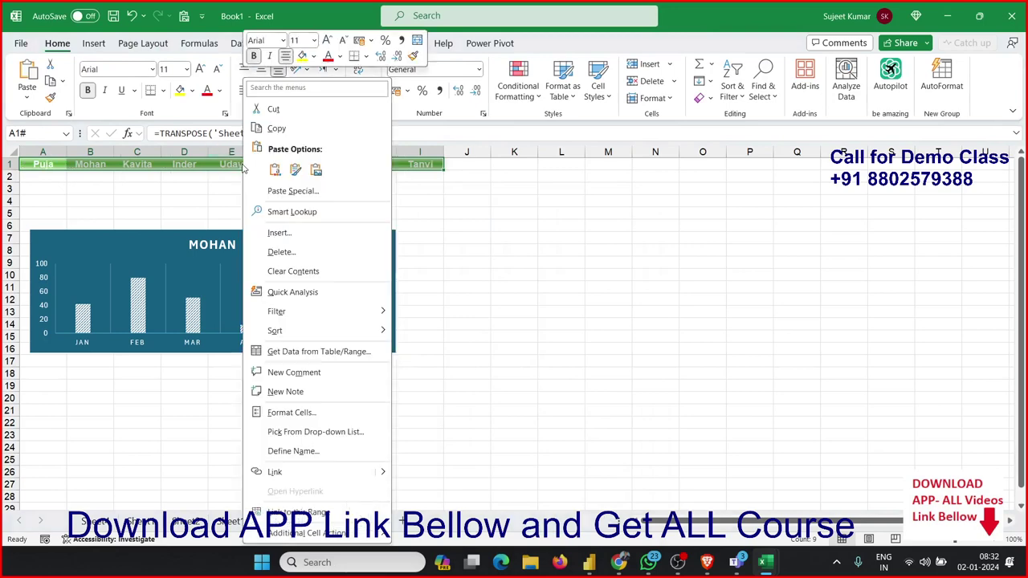
left_click(278, 412)
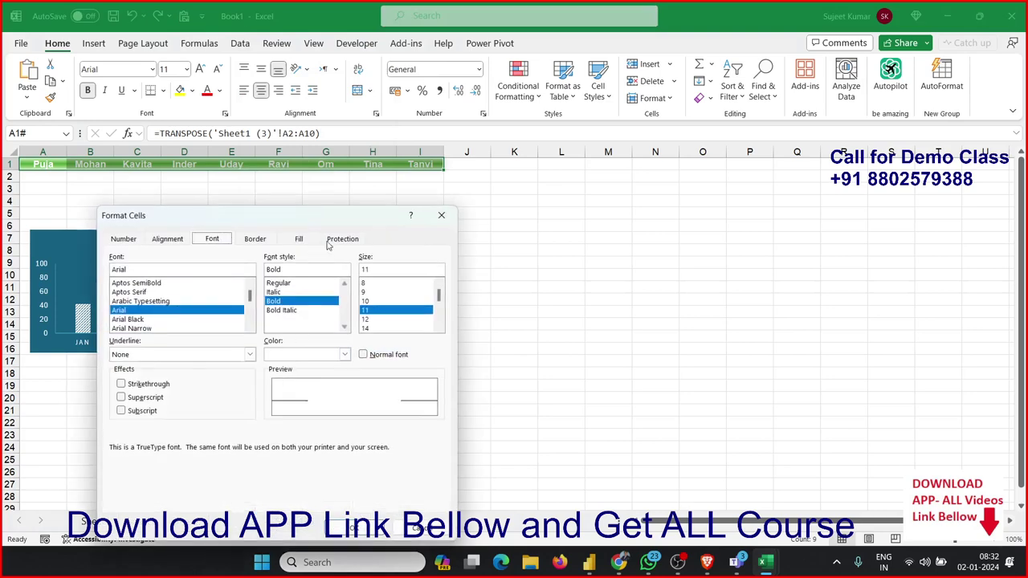
left_click(336, 241)
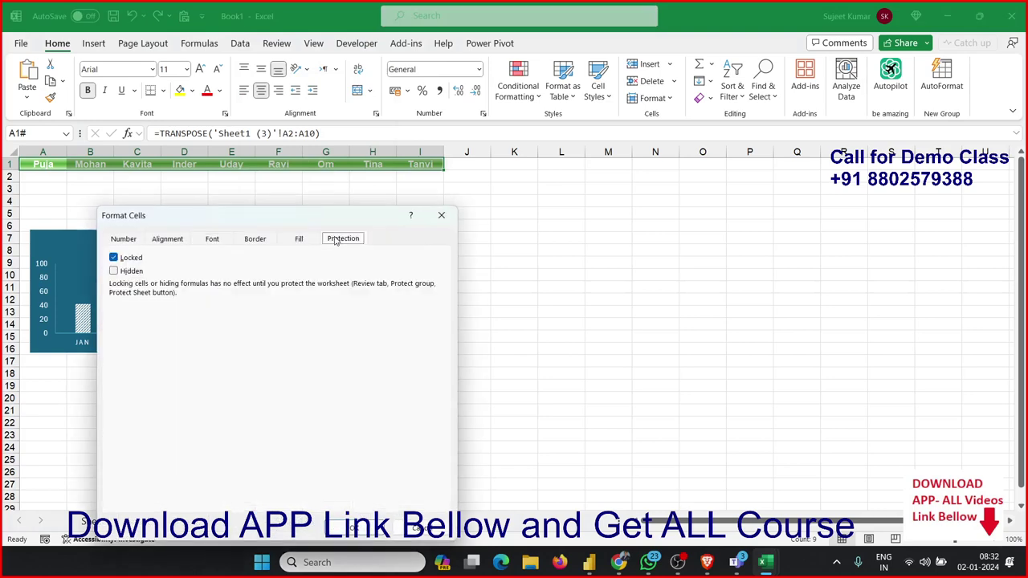
left_click(264, 241)
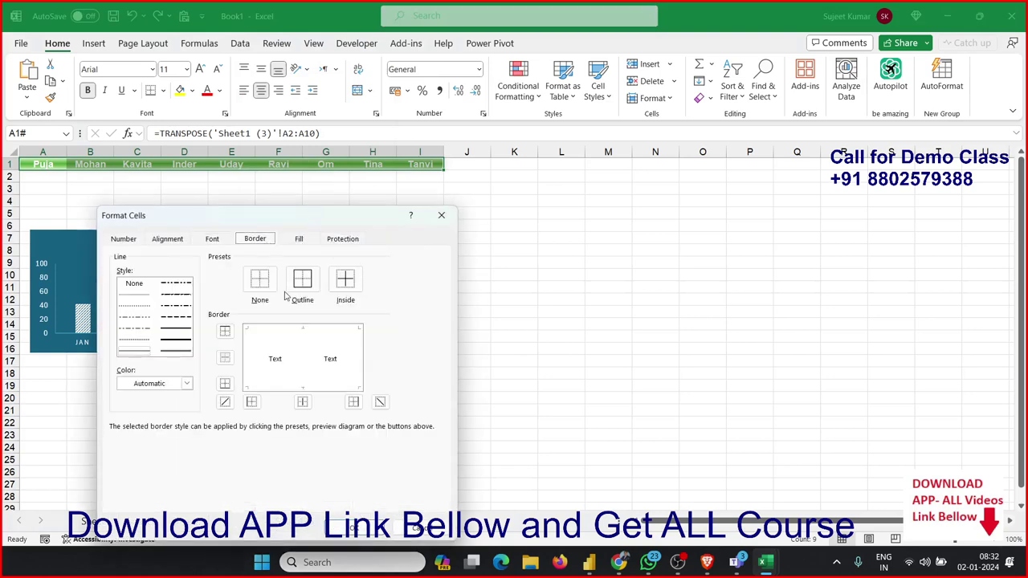
left_click(187, 383)
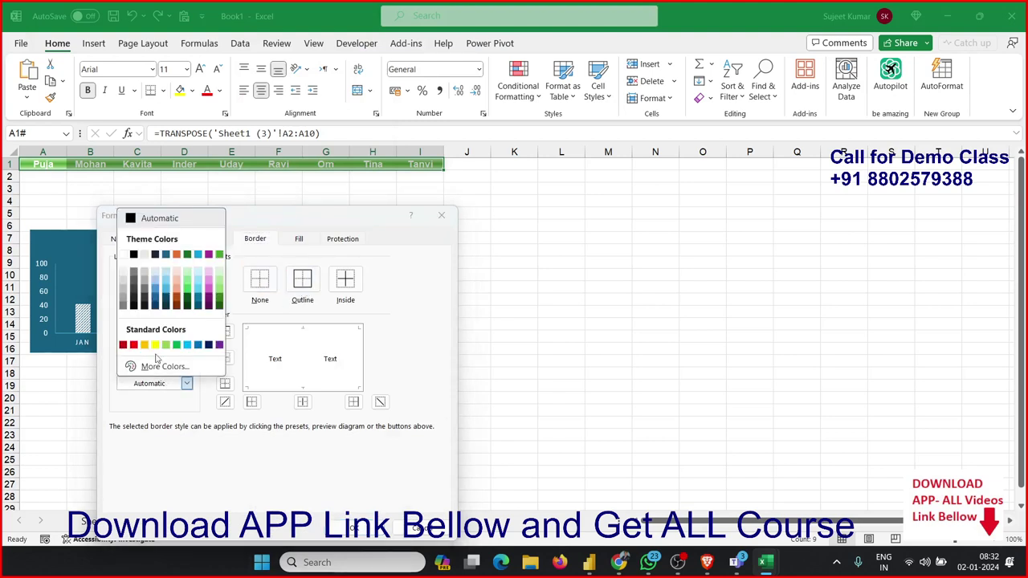
left_click(138, 267)
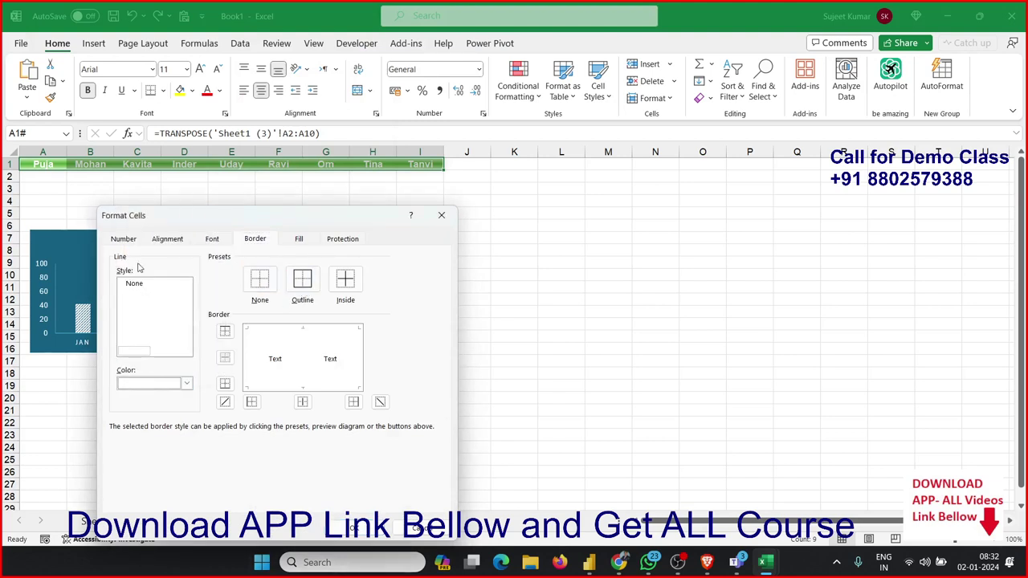
left_click(359, 362)
left_click(358, 364)
left_click(304, 364)
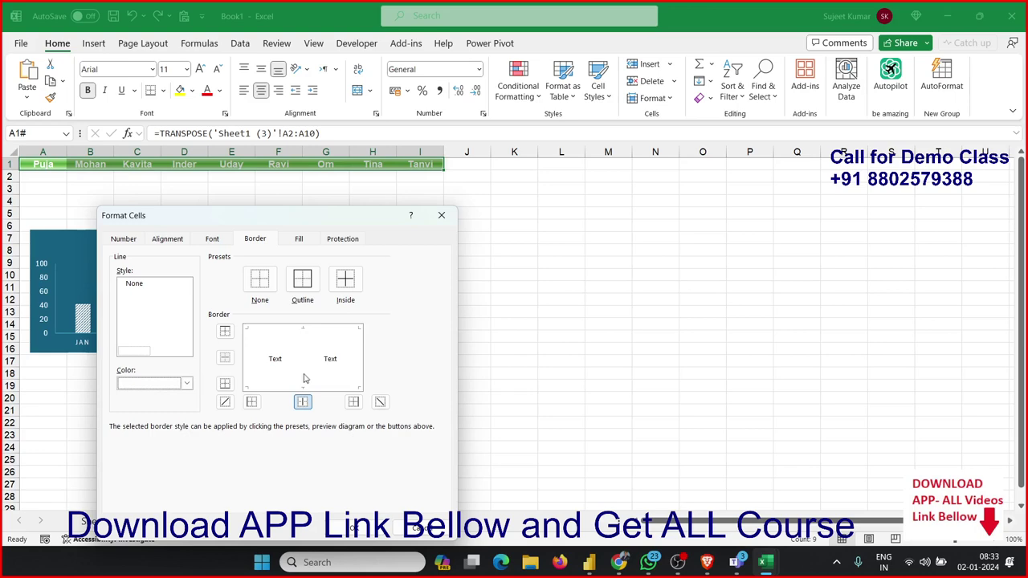
left_click(347, 527)
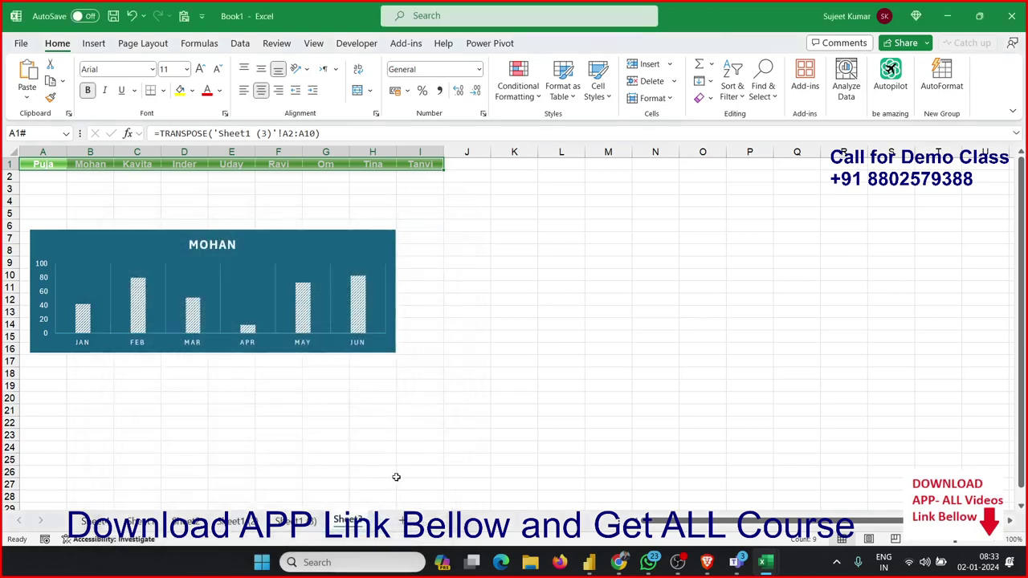
left_click(393, 475)
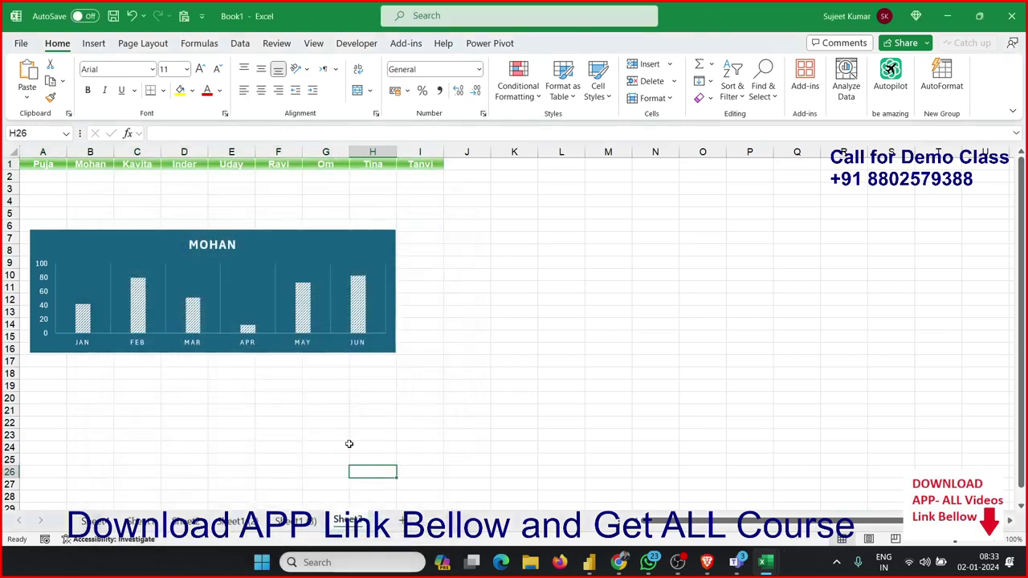
Position the Mohan chart right under row 1 and resize it to span columns A to I
left_click(177, 164)
left_click(265, 166)
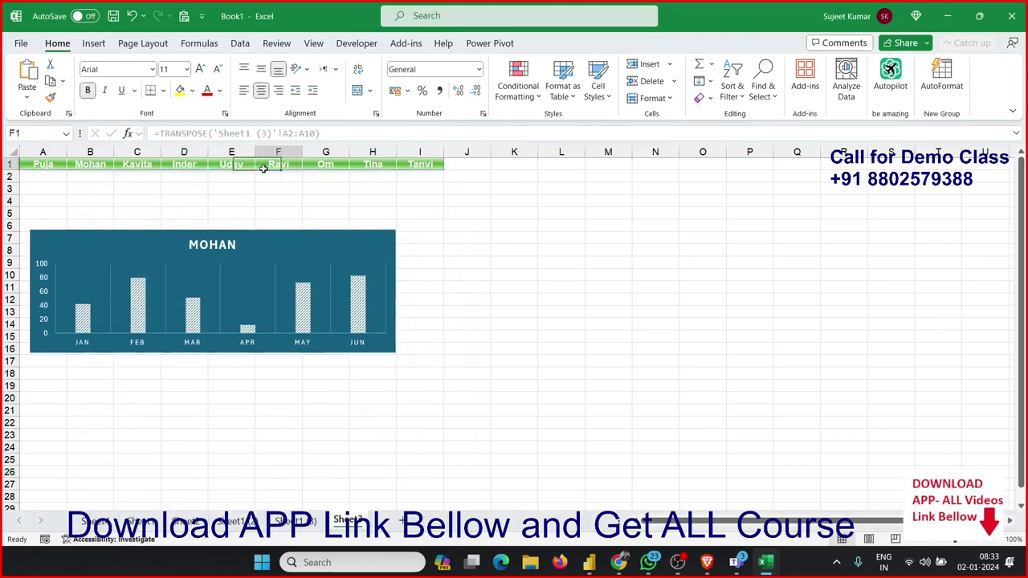
left_click(183, 165)
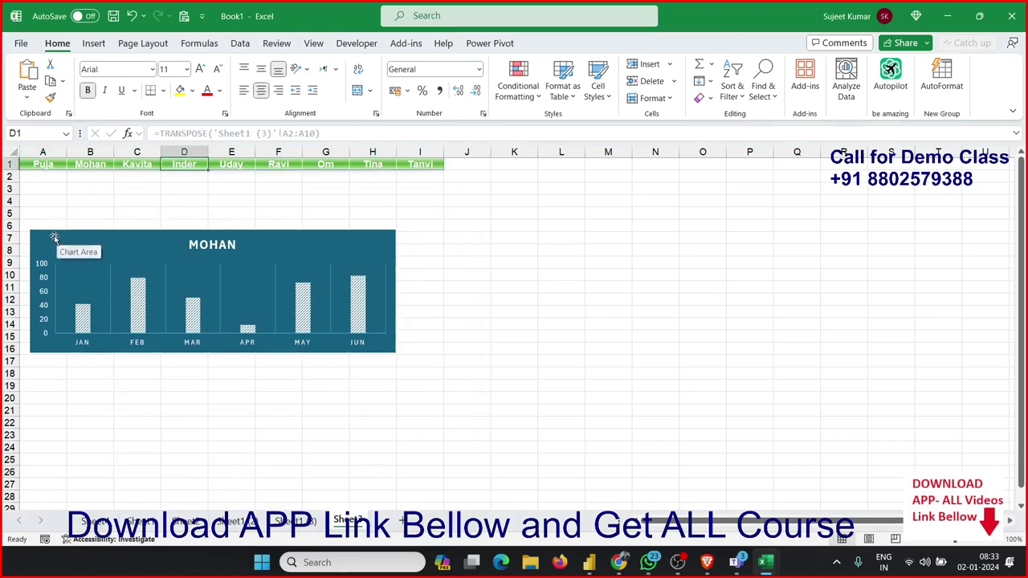
left_click_drag(53, 238, 46, 179)
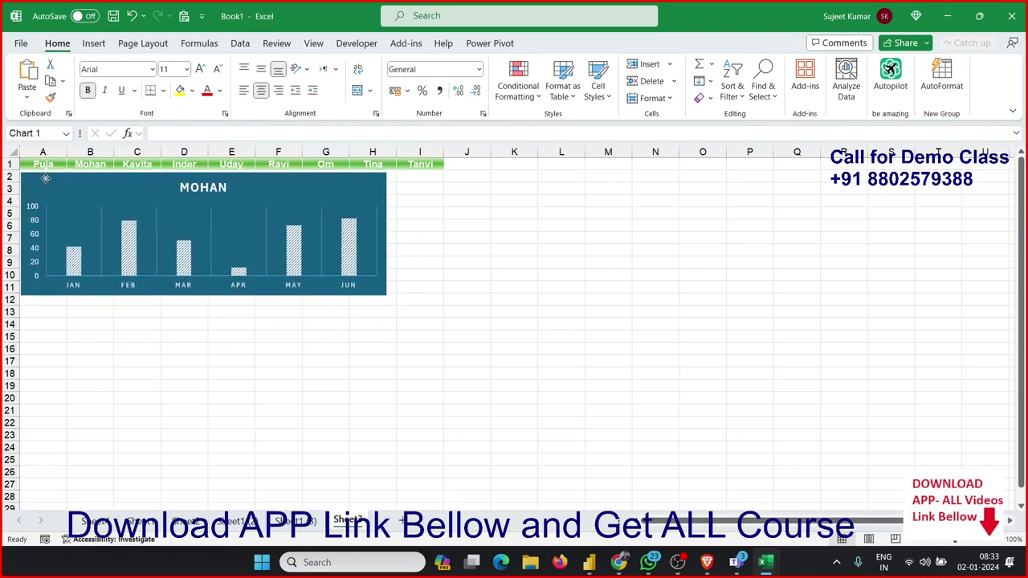
left_click(354, 291)
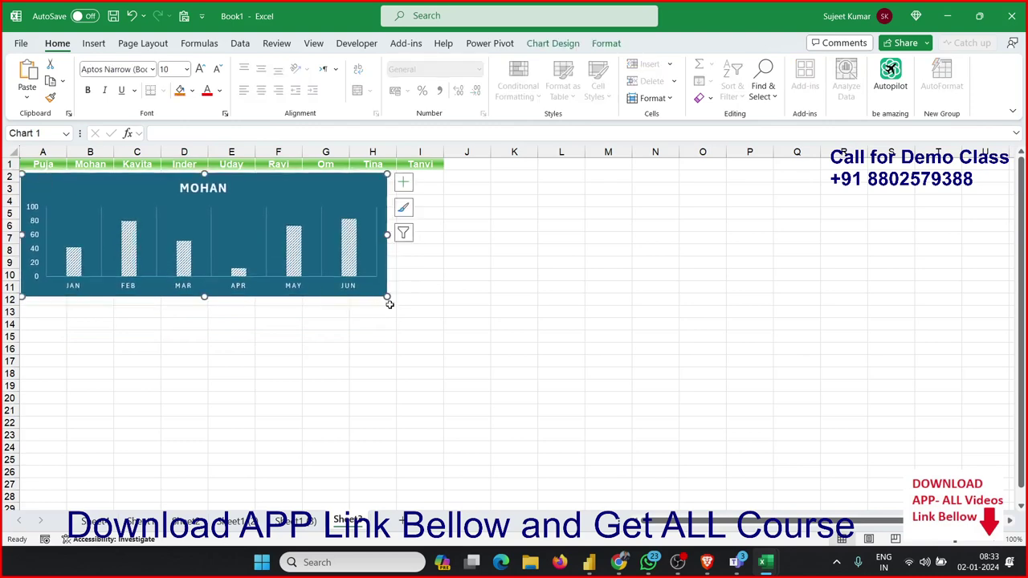
left_click_drag(387, 297, 442, 340)
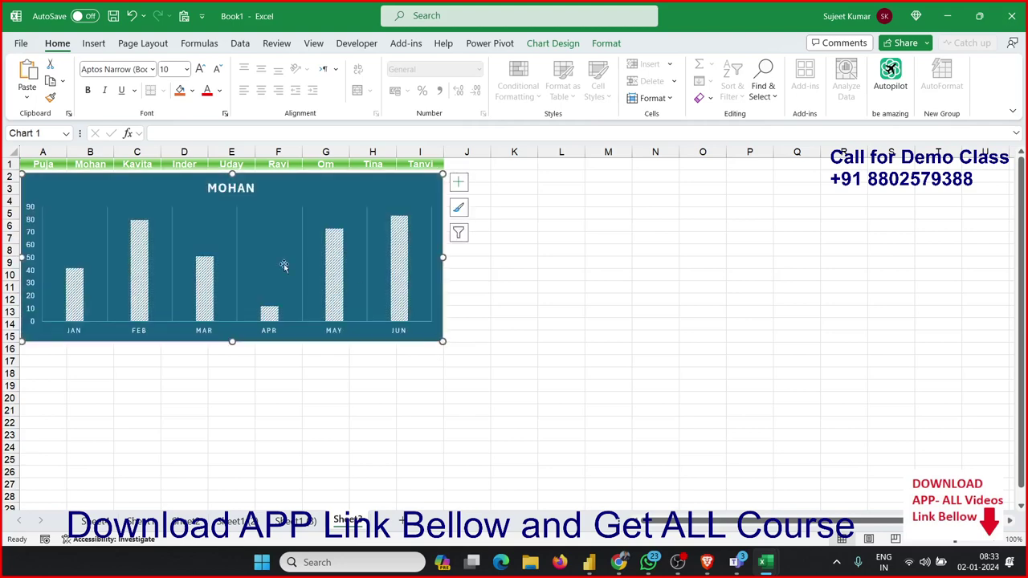
mouse_move(288, 201)
left_mouse_down()
mouse_move(287, 184)
mouse_move(288, 200)
left_mouse_up()
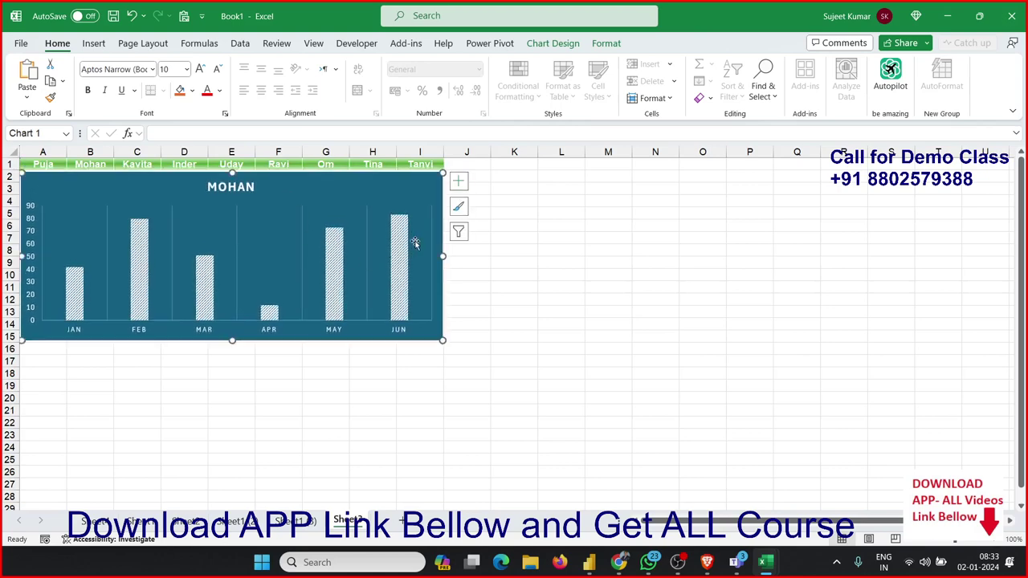
left_click_drag(444, 255, 446, 254)
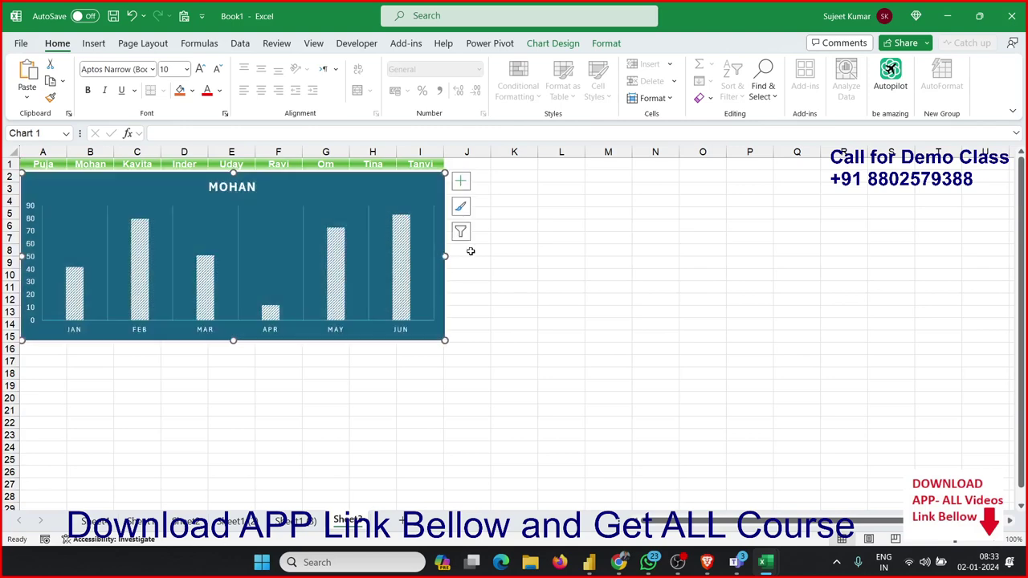
left_click(561, 250)
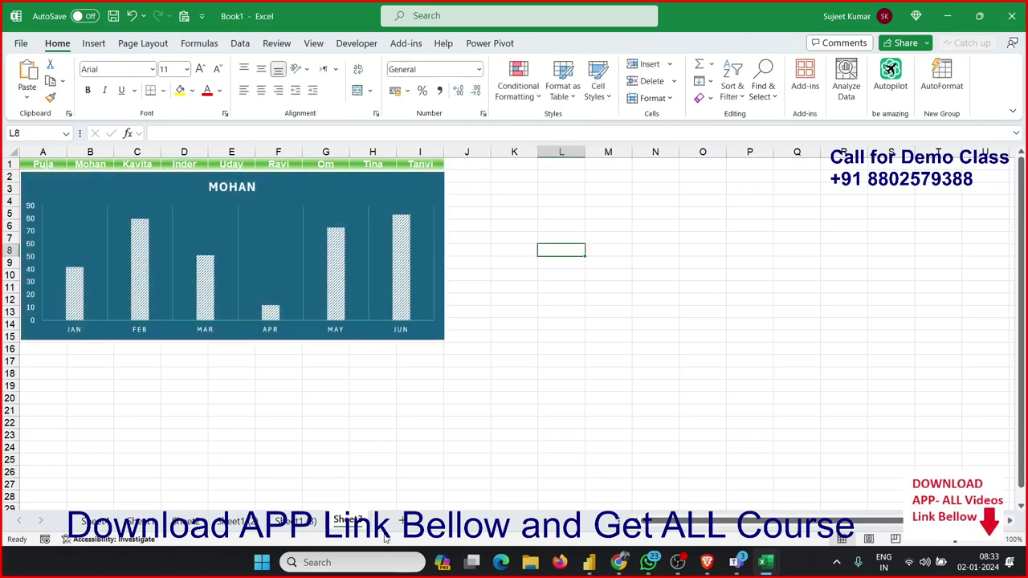
Open the sheet's code and insert an empty Worksheet_SelectionChange procedure
right_click(343, 522)
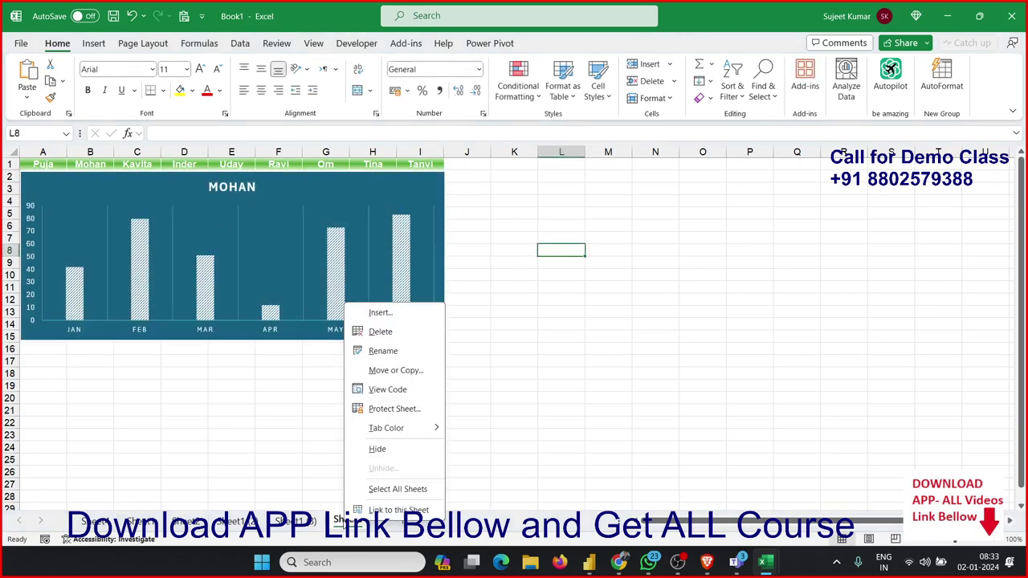
left_click(400, 391)
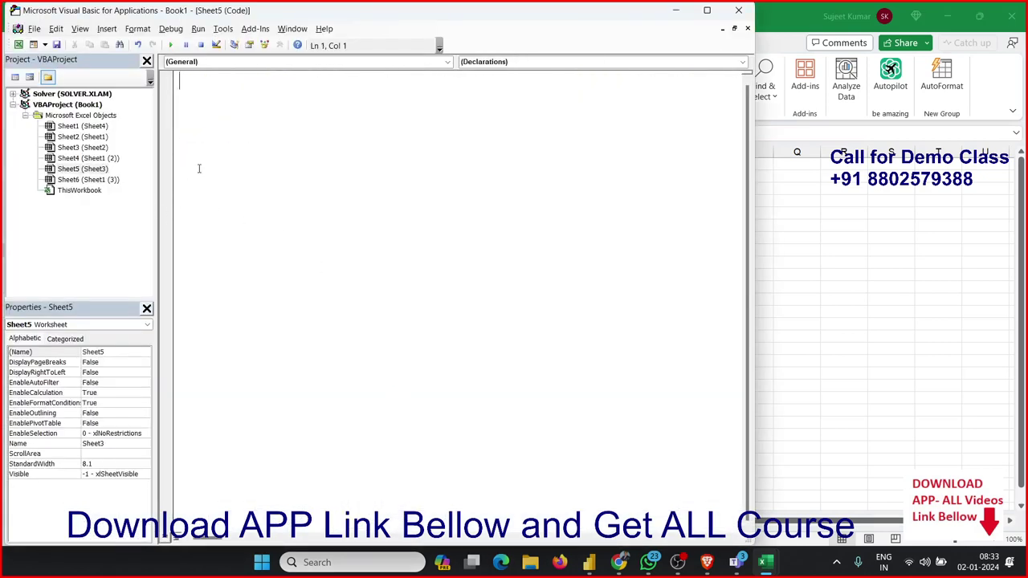
left_click(190, 63)
left_click(190, 82)
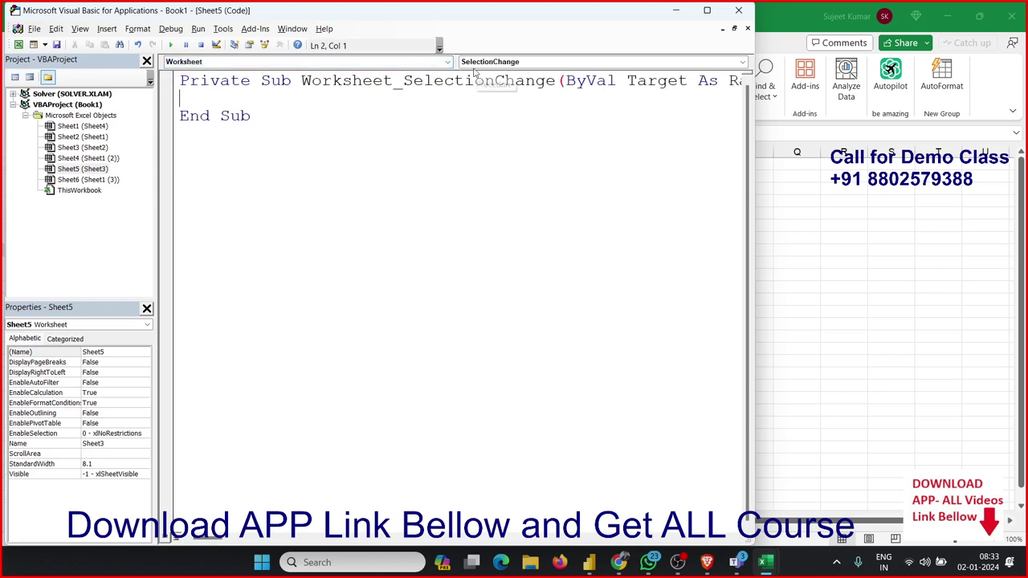
key("Return")
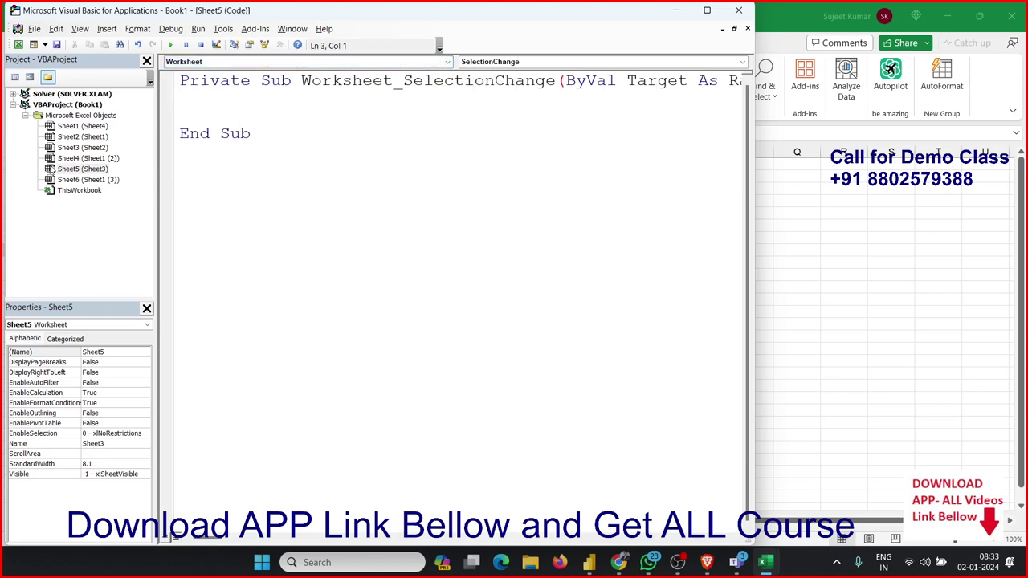
Check the sales data sheet with Alt+F11, then return to the macro code
key("alt+F11")
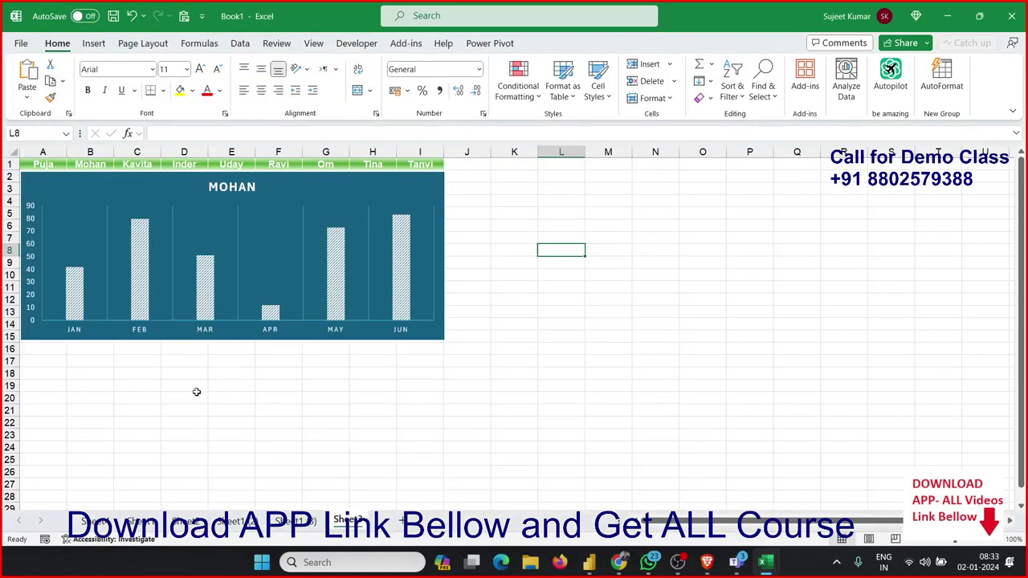
left_click(283, 522)
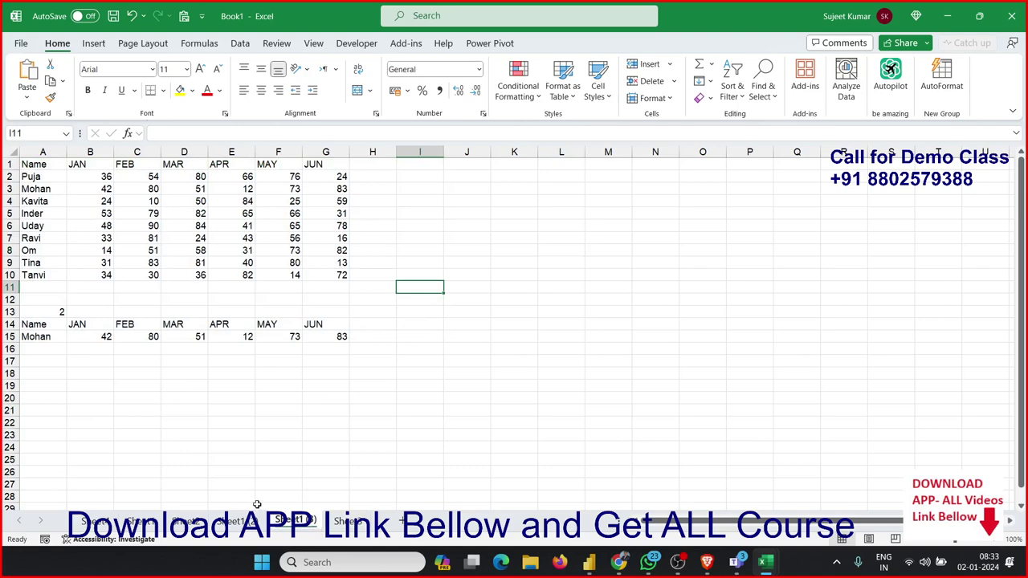
key("alt+F11")
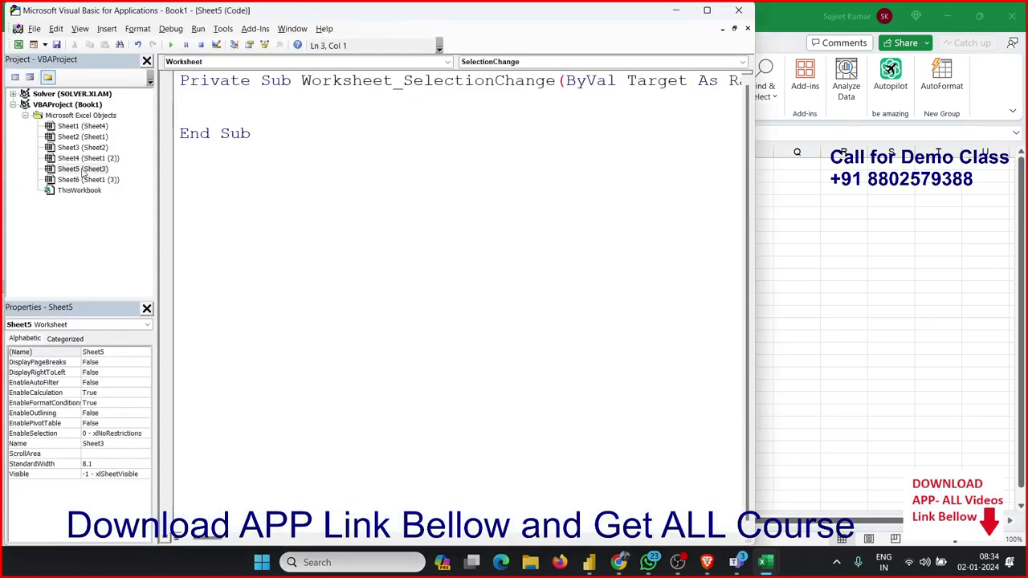
key("alt+F11")
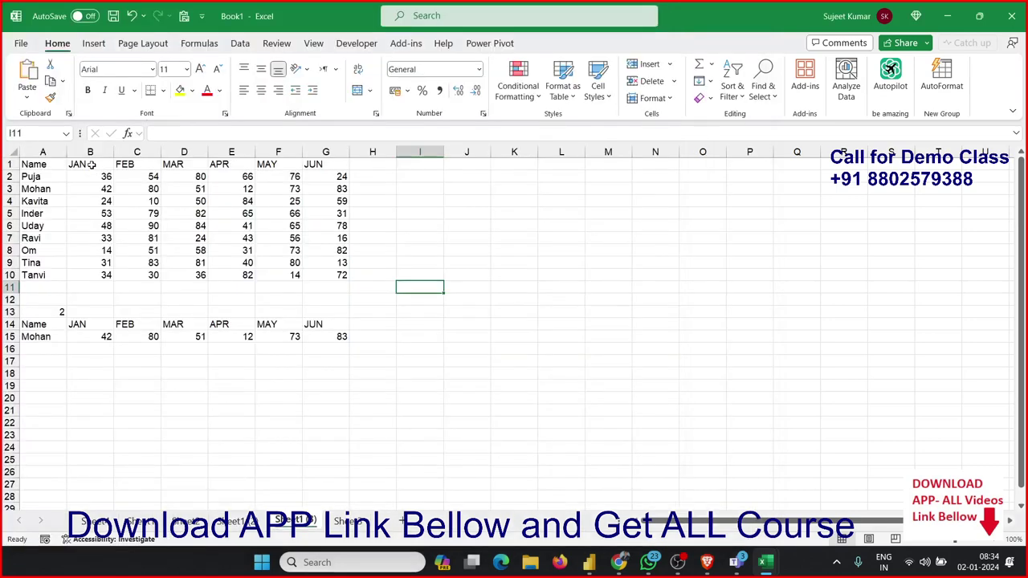
key("alt+F11")
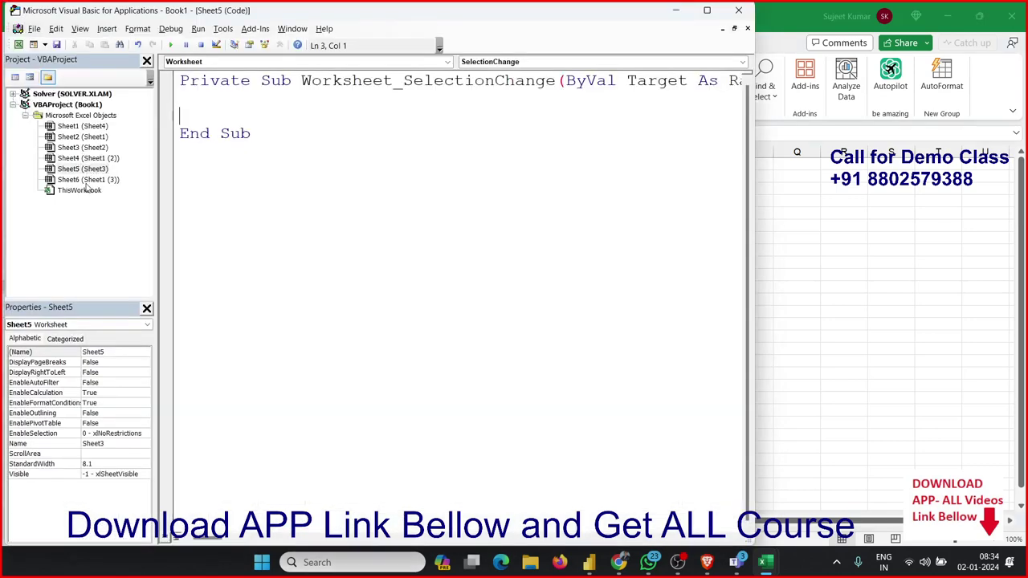
key("alt+F11")
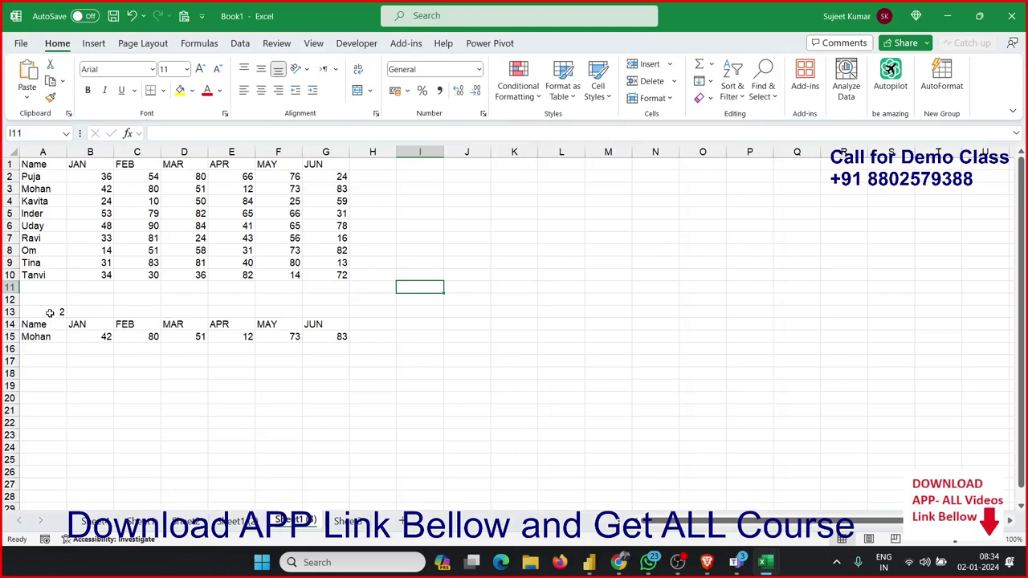
key("alt+F11")
Write the line Sheet6.Range("A13").Value = Target.Row in the SelectionChange macro
type("sheet")
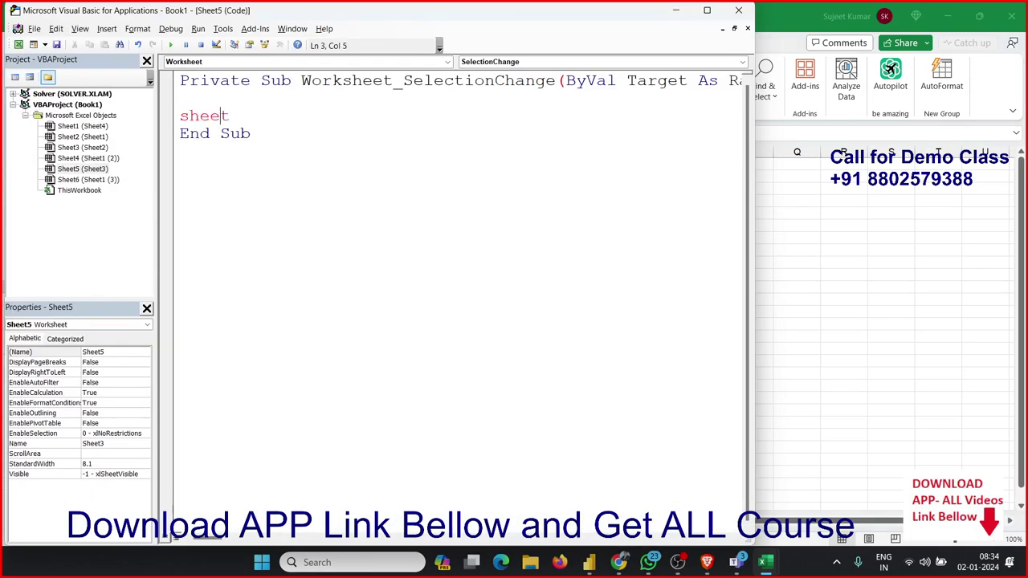
type("6.")
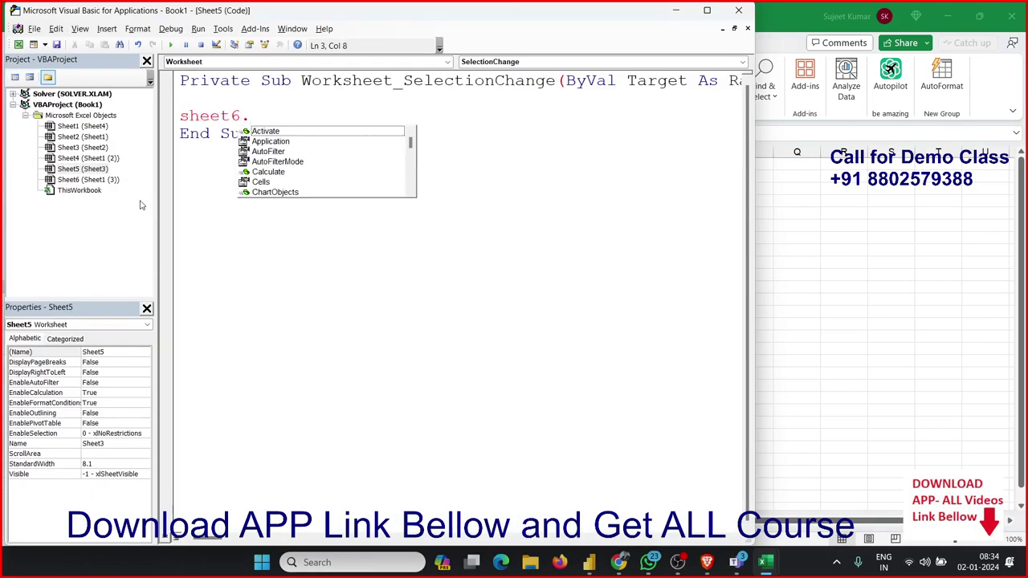
type("rang")
key("Tab")
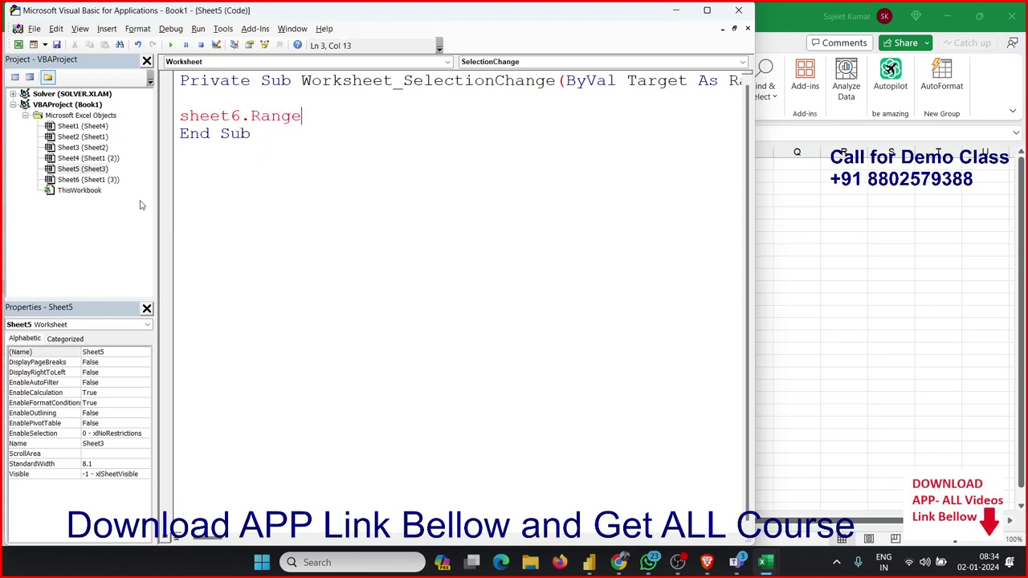
type("(\"")
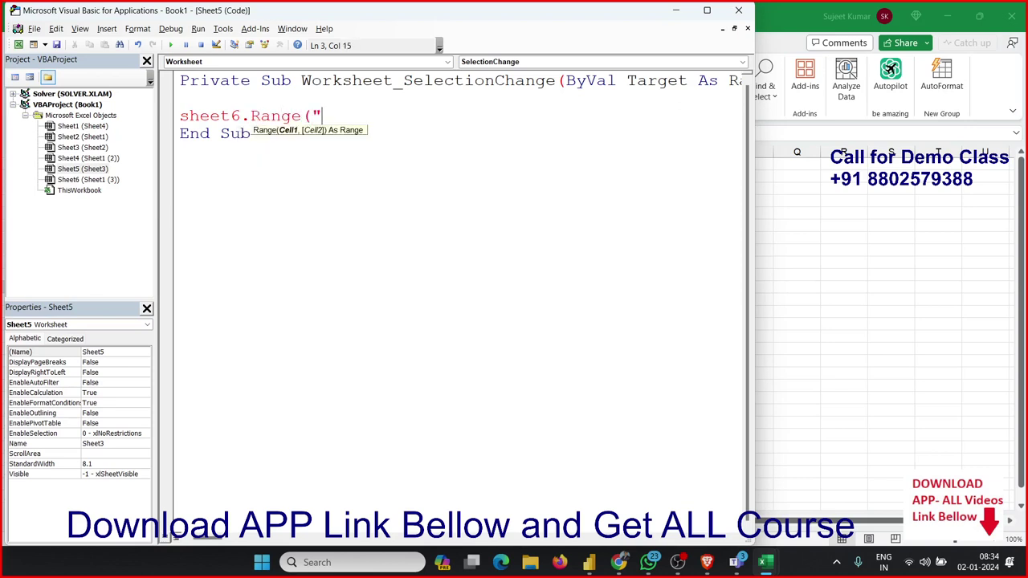
type("A16")
key("BackSpace")
type("3\")")
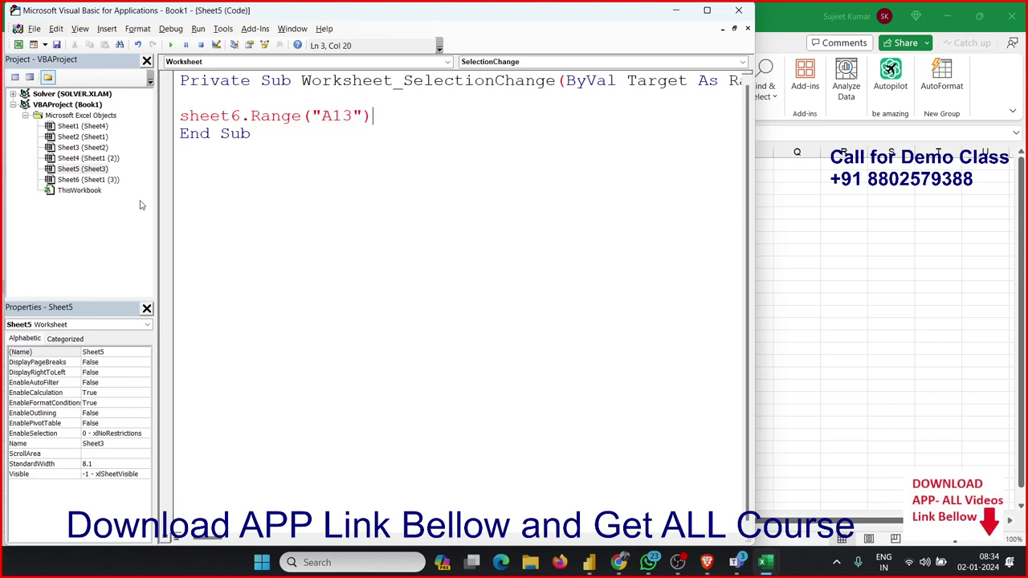
type(".ra")
key("BackSpace")
key("BackSpace")
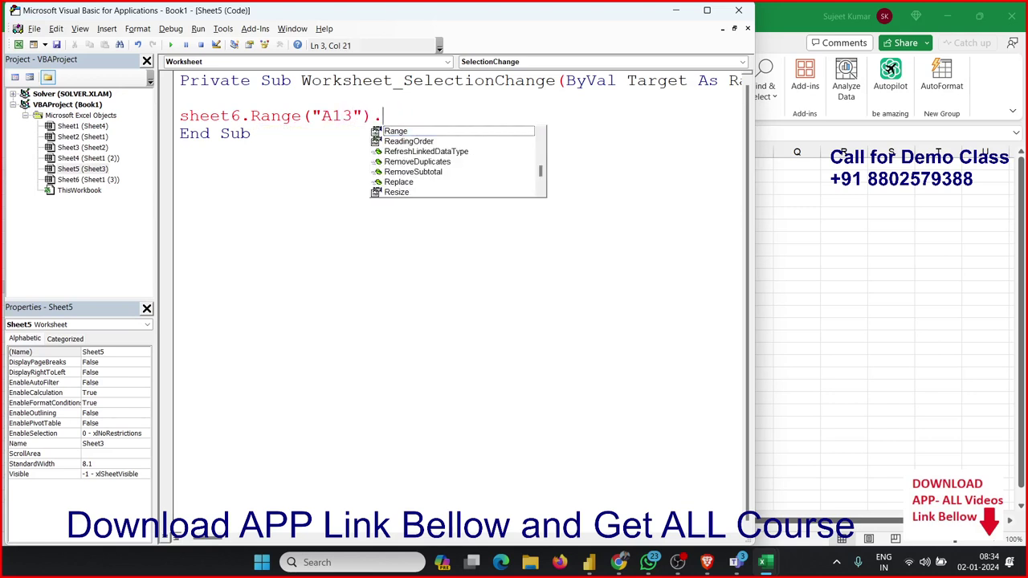
type("v")
key("Down")
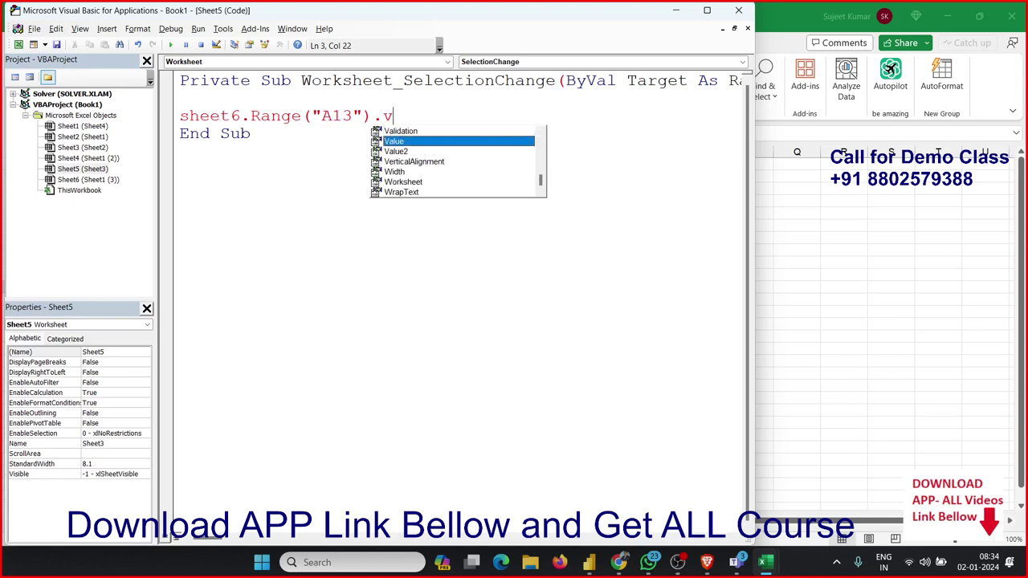
key("Tab")
type("=ta")
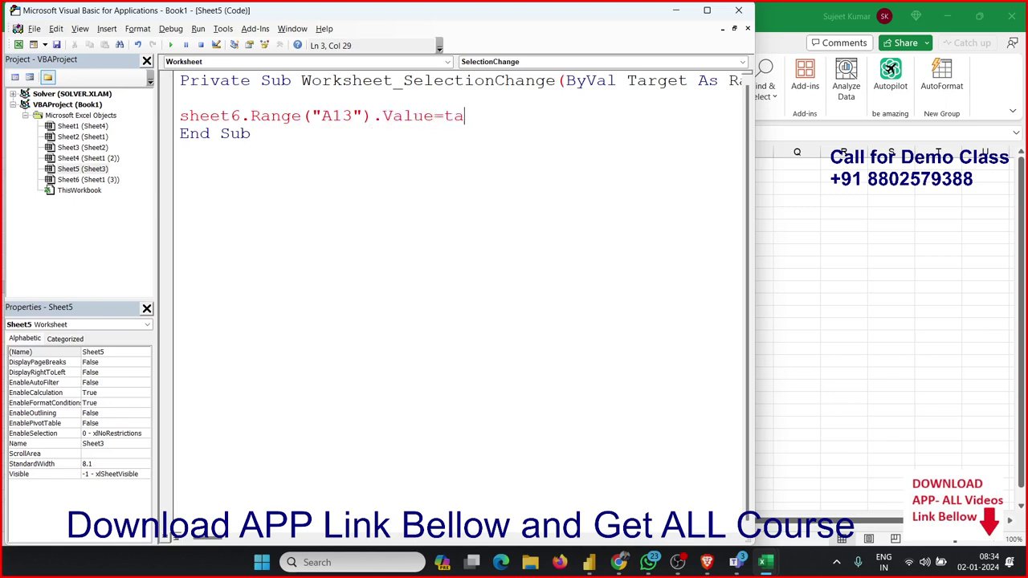
type("rget")
type(".e")
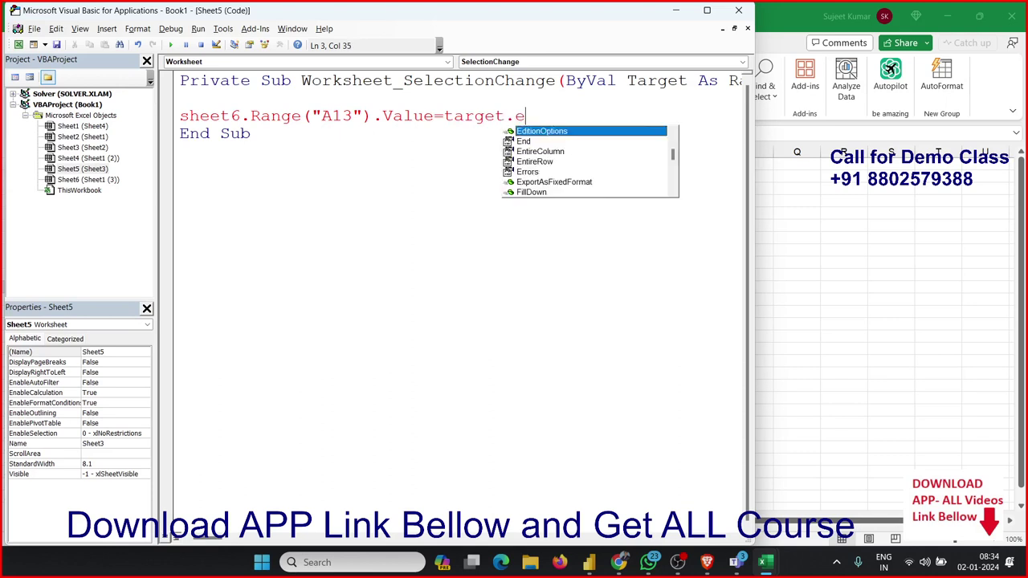
key("BackSpace")
type("ro")
key("Tab")
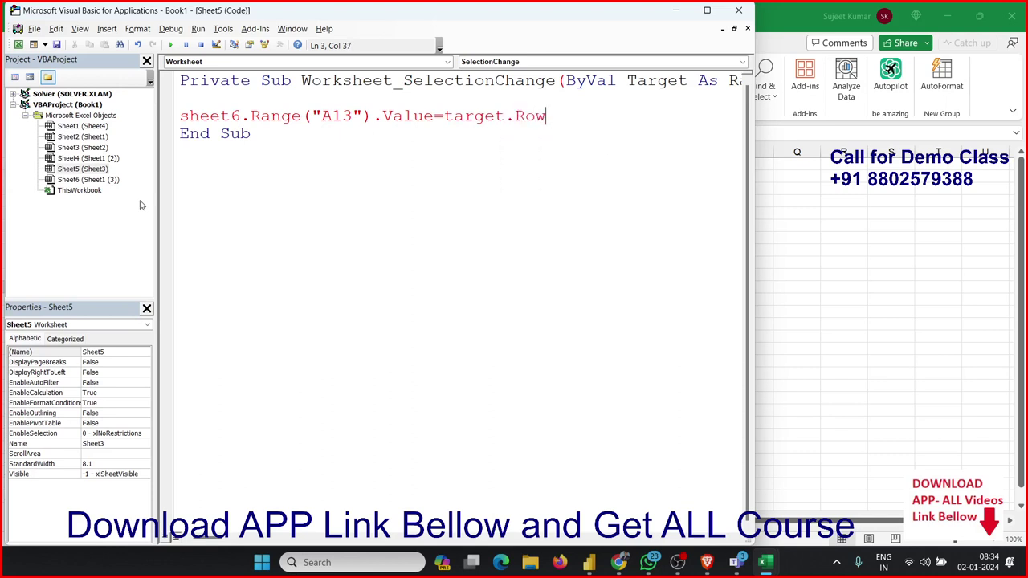
key("Return")
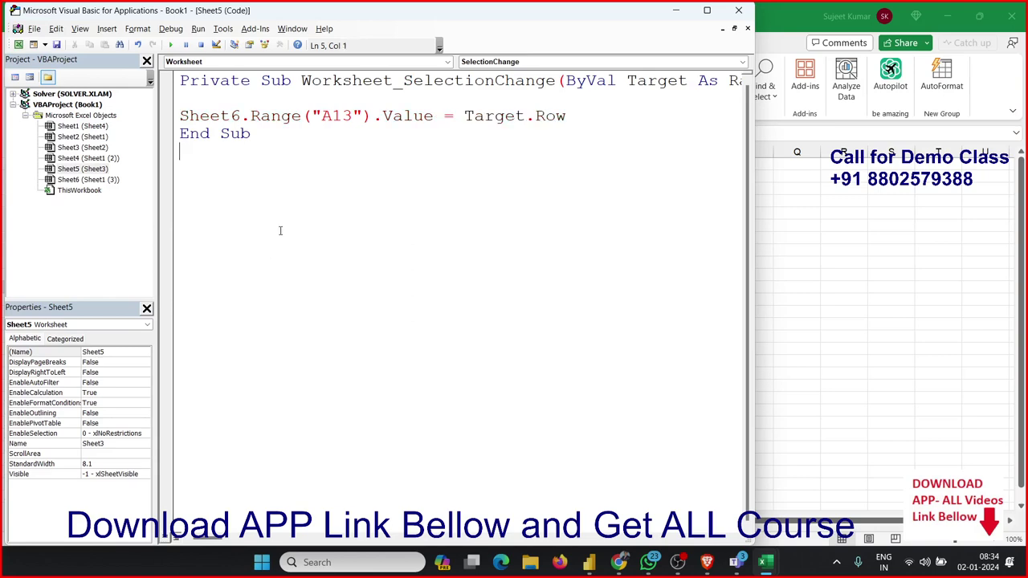
Replace Target.Row with Target.Column and return to the Excel workbook
key("alt+F11")
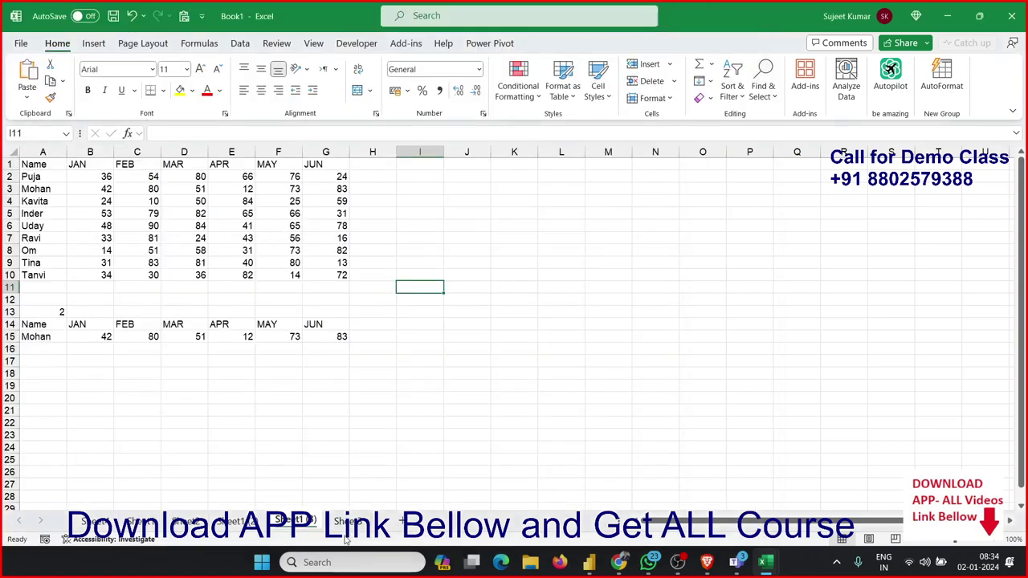
key("alt+F11")
double_click(556, 116)
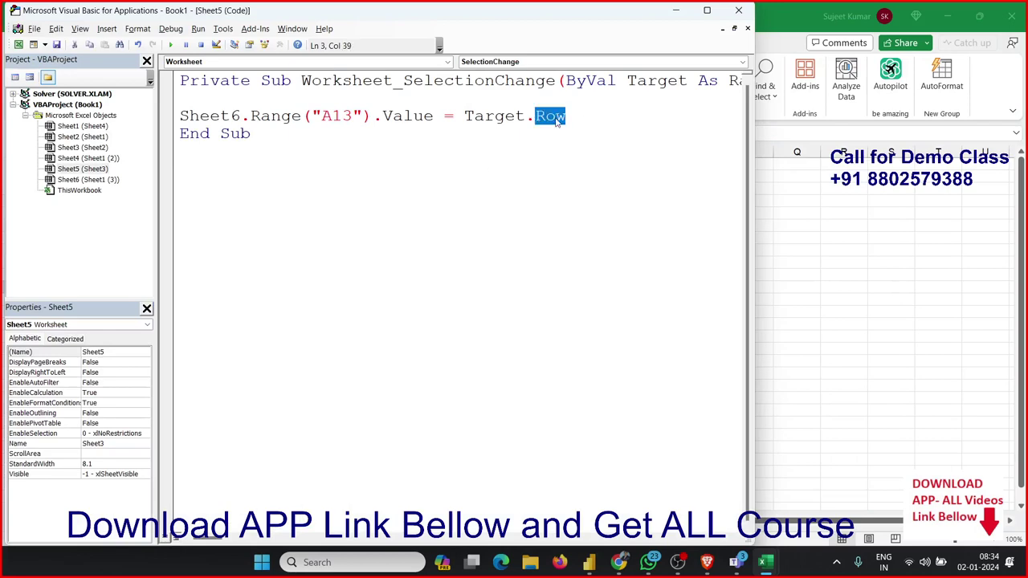
key("BackSpace")
key("BackSpace")
type(".co")
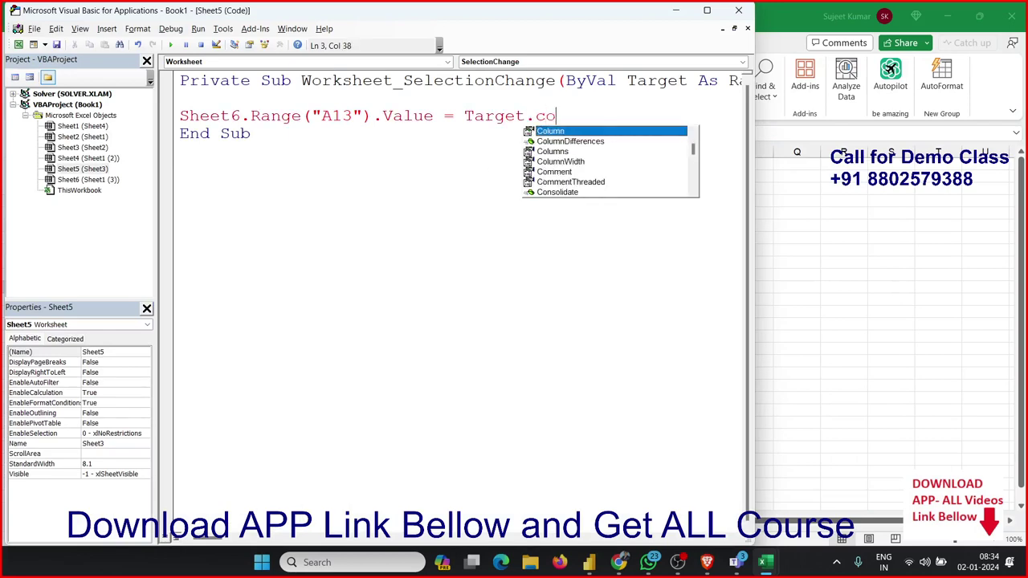
key("Tab")
left_click(542, 142)
key("alt+F11")
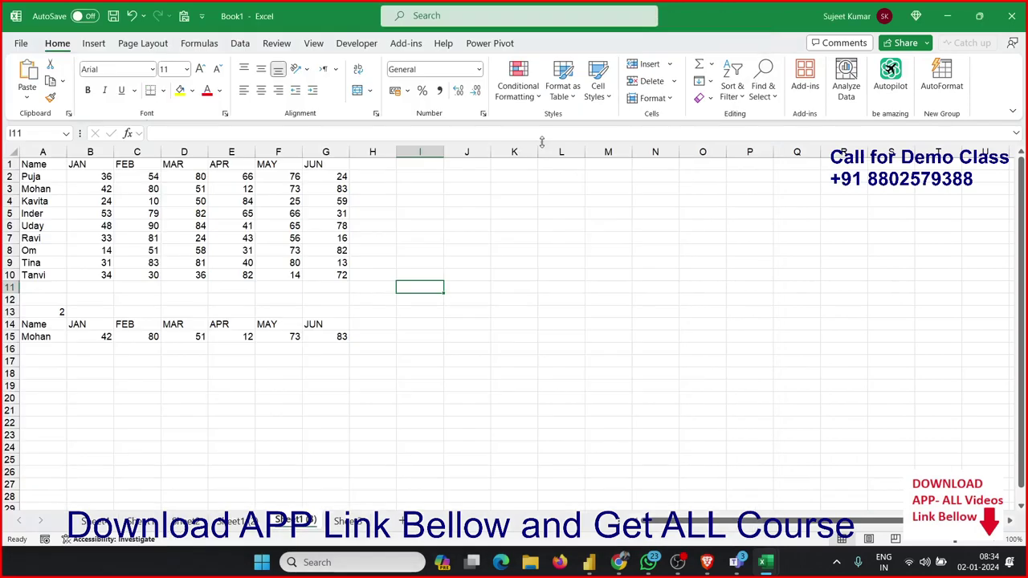
On Sheet3, click each name from B1 to I1 to switch the chart
left_click(349, 523)
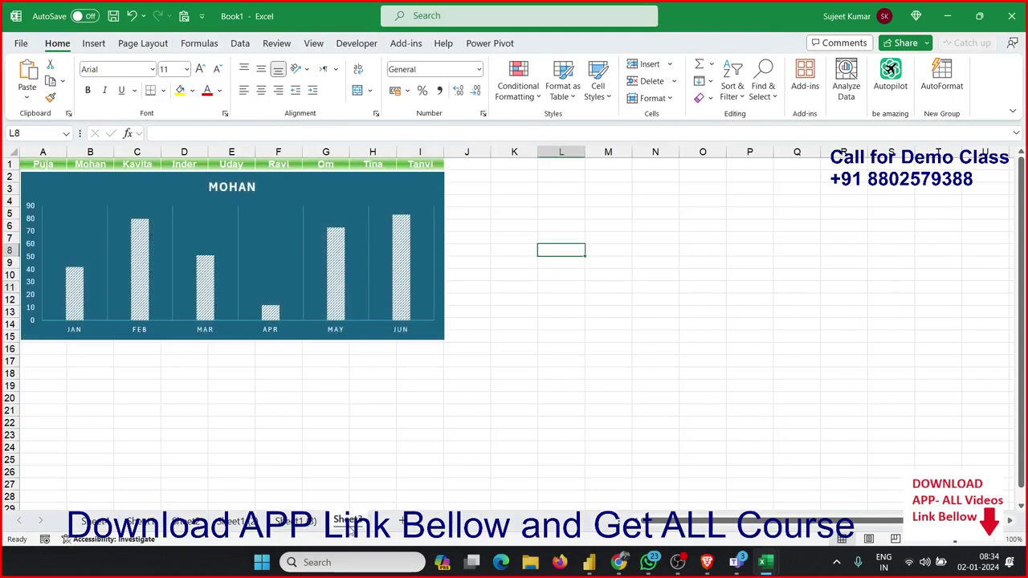
left_click(90, 164)
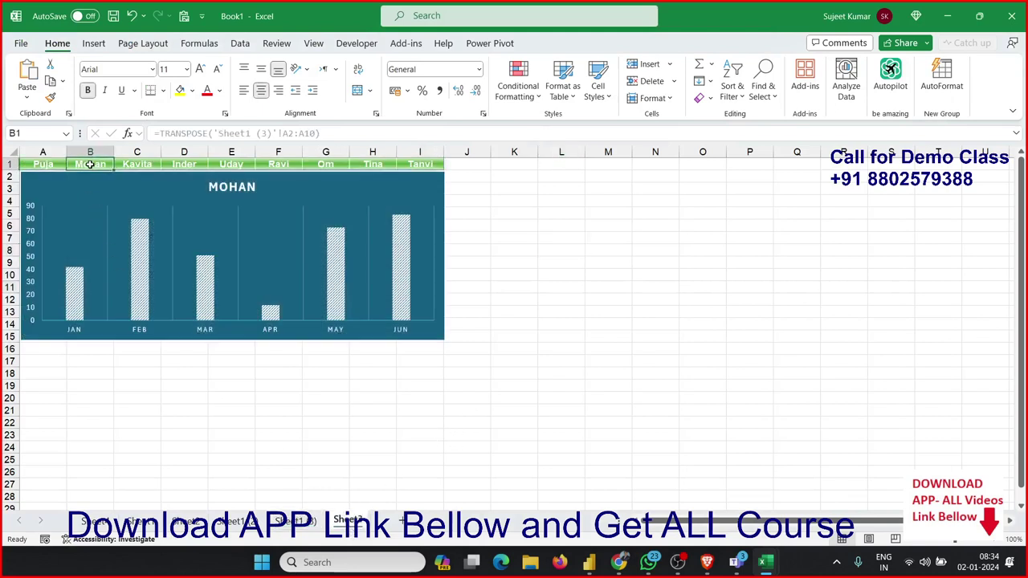
left_click(137, 164)
left_click(180, 164)
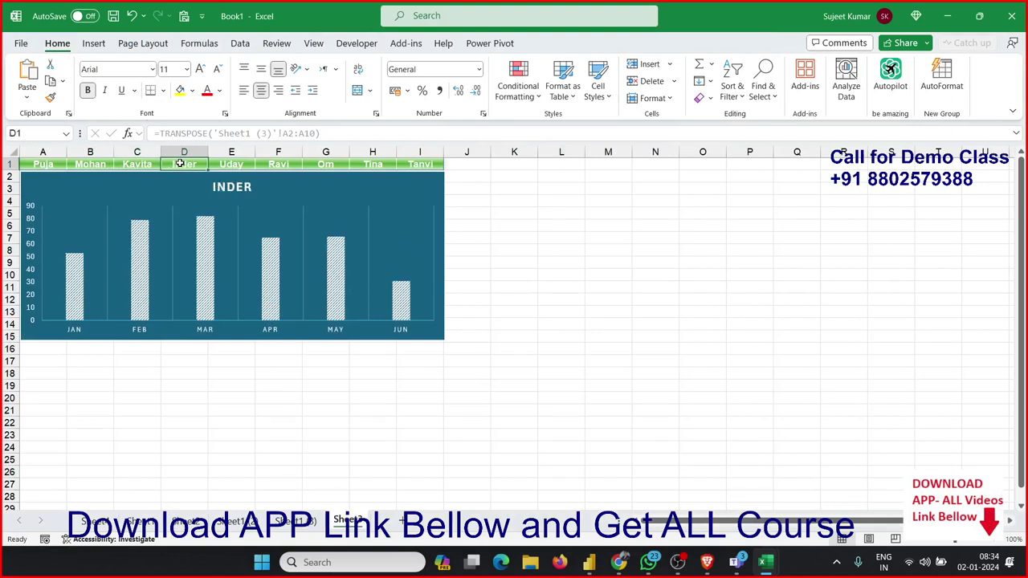
left_click(233, 164)
left_click(289, 164)
left_click(320, 164)
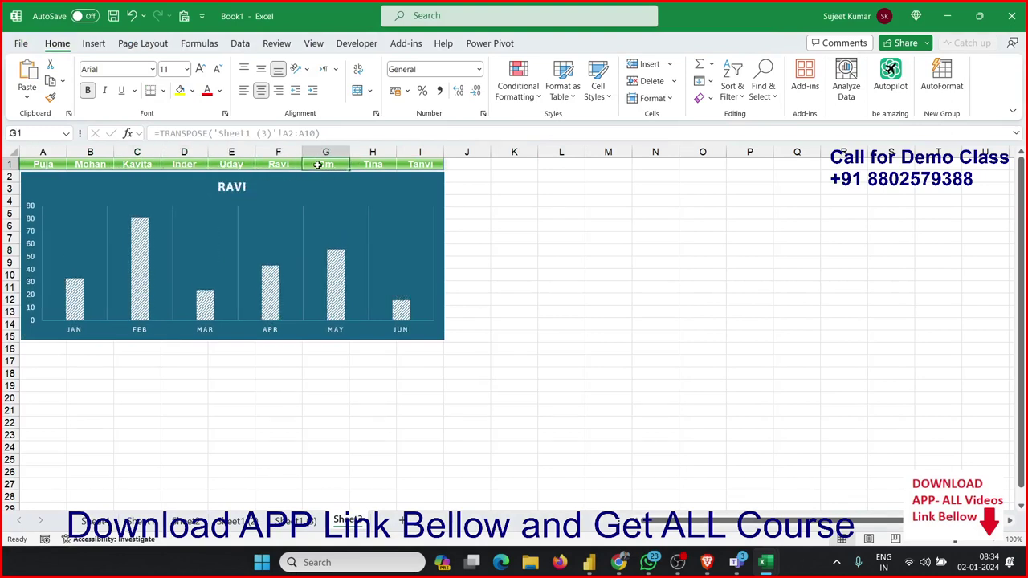
left_click(372, 164)
left_click(419, 165)
Click back through the names from H1 to A1, ending on Puja's chart
left_click(374, 166)
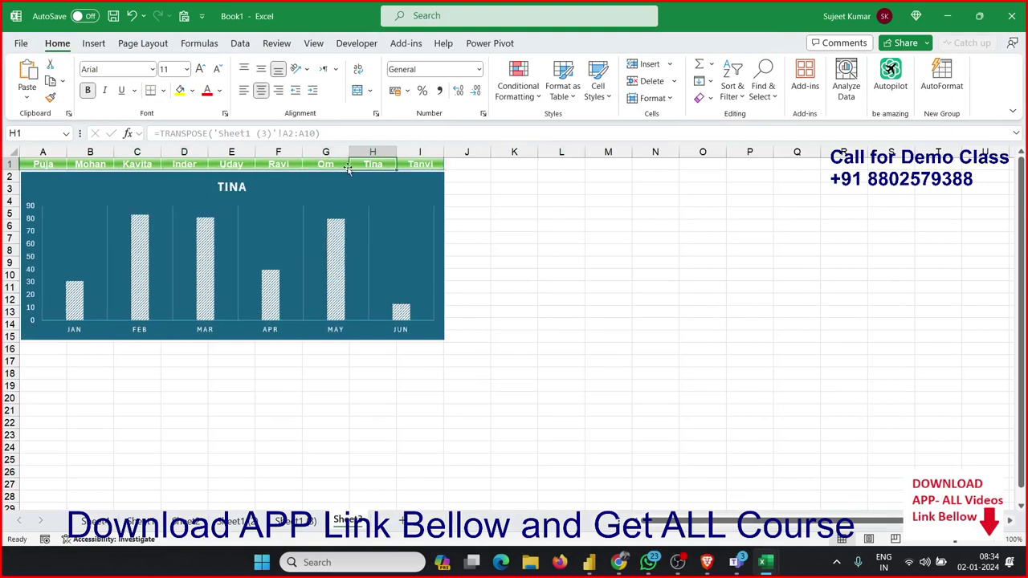
left_click(326, 164)
left_click(281, 165)
left_click(247, 165)
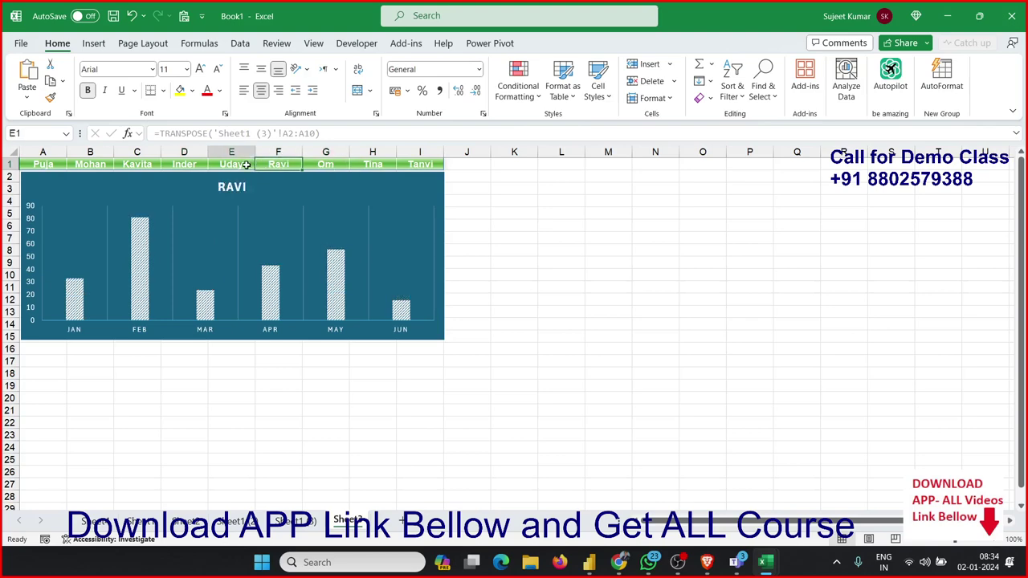
left_click(184, 164)
left_click(137, 164)
left_click(96, 165)
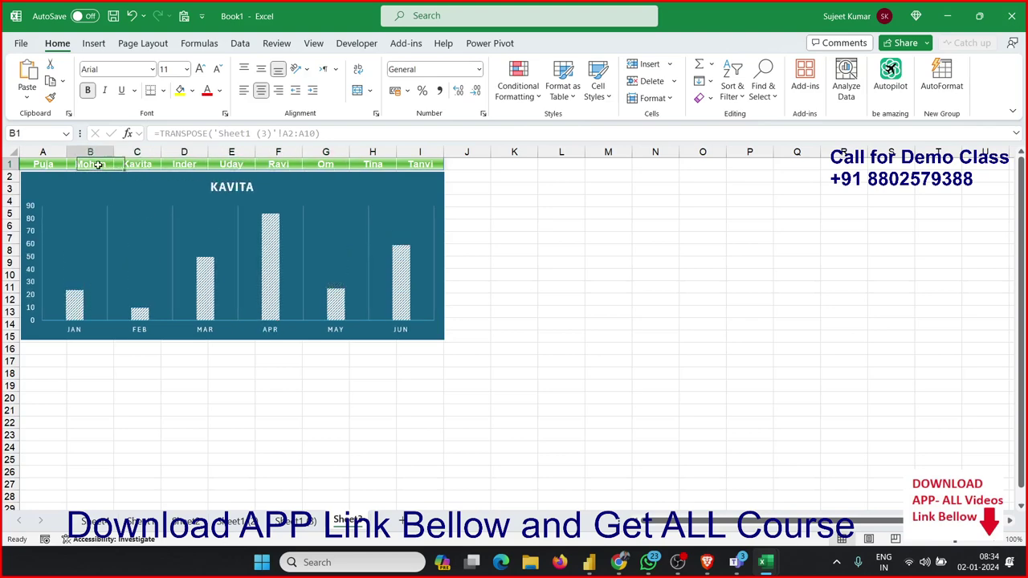
left_click(44, 164)
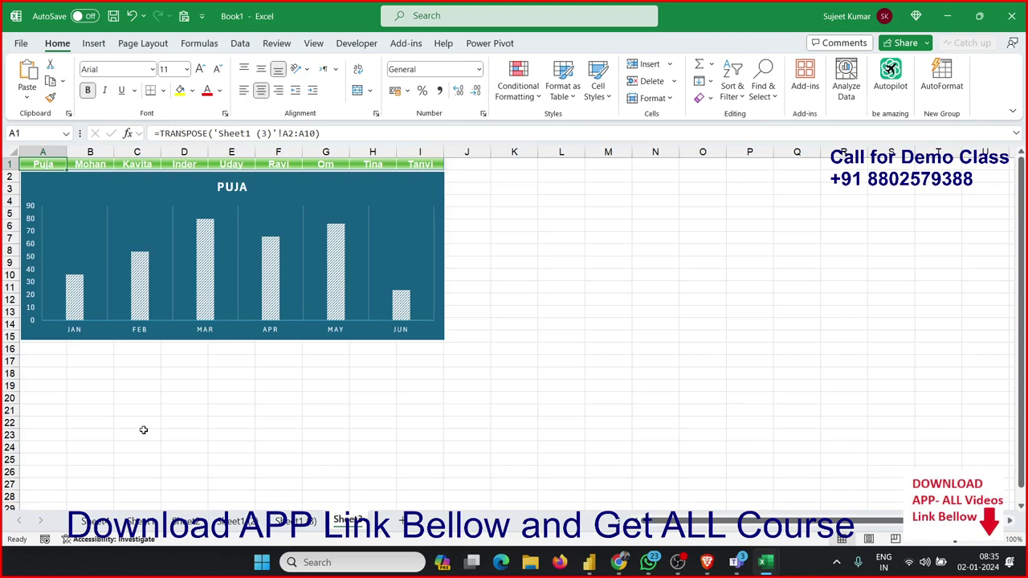
Insert a new VBA module starting with the header Function MM(n As Integer)
key("alt+F11")
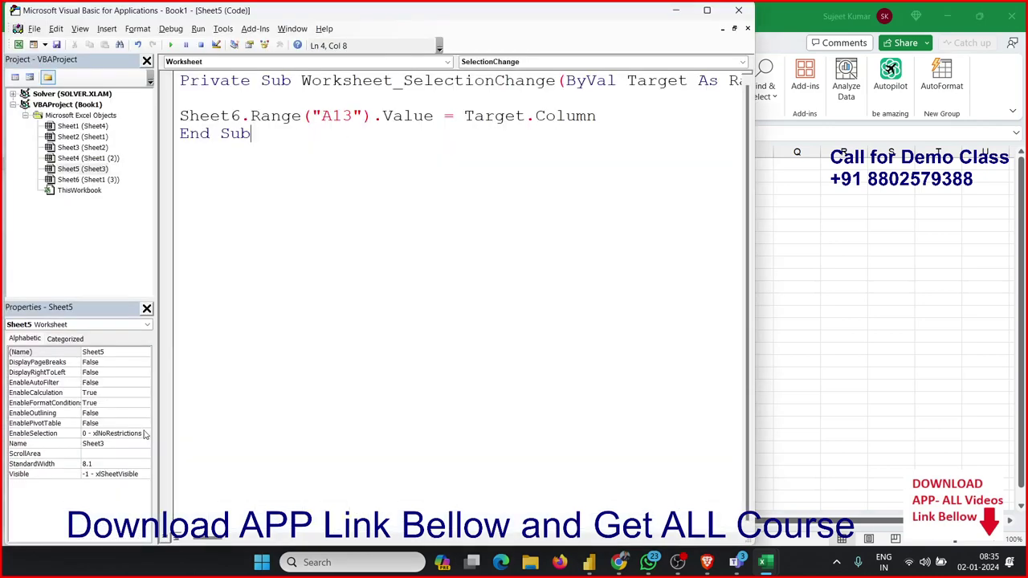
left_click(107, 28)
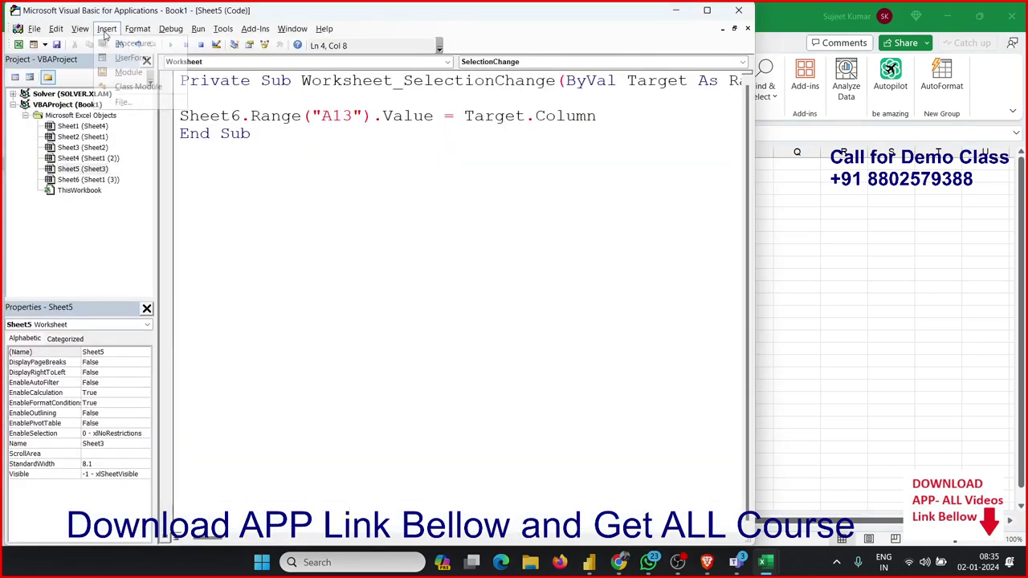
left_click(121, 77)
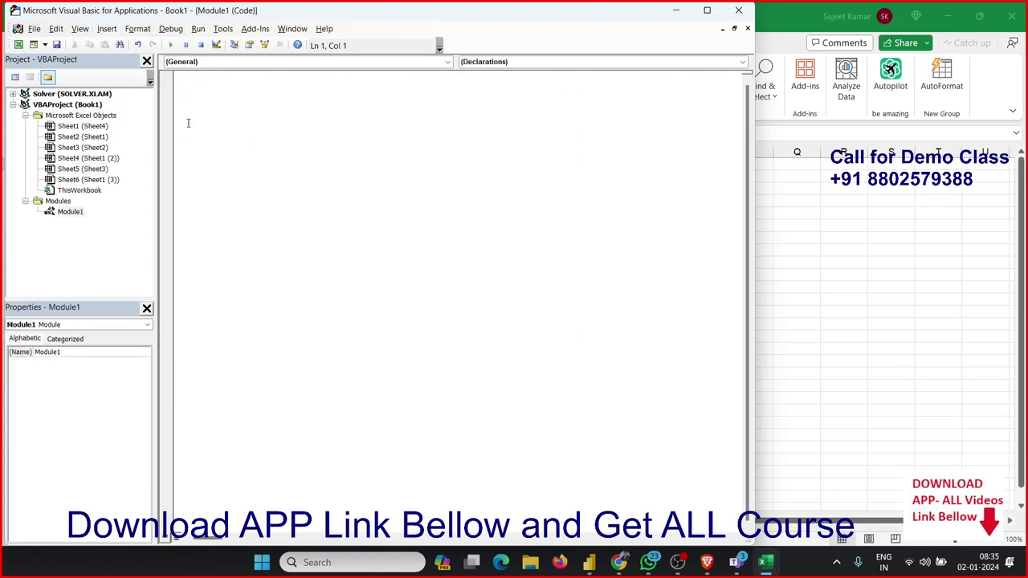
type("funct")
type("ion")
type("M")
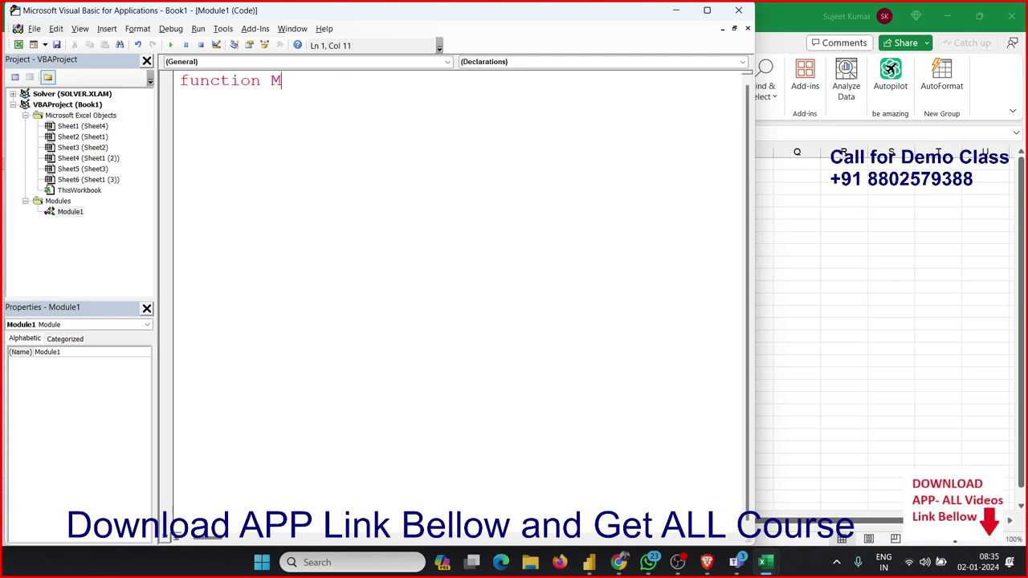
type("M(n as ")
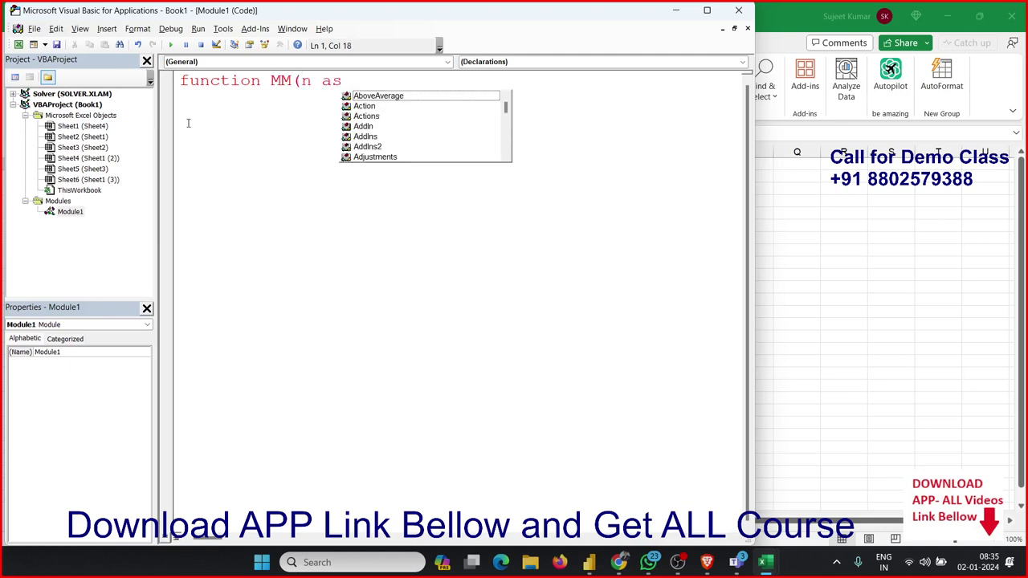
type("in")
key("Tab")
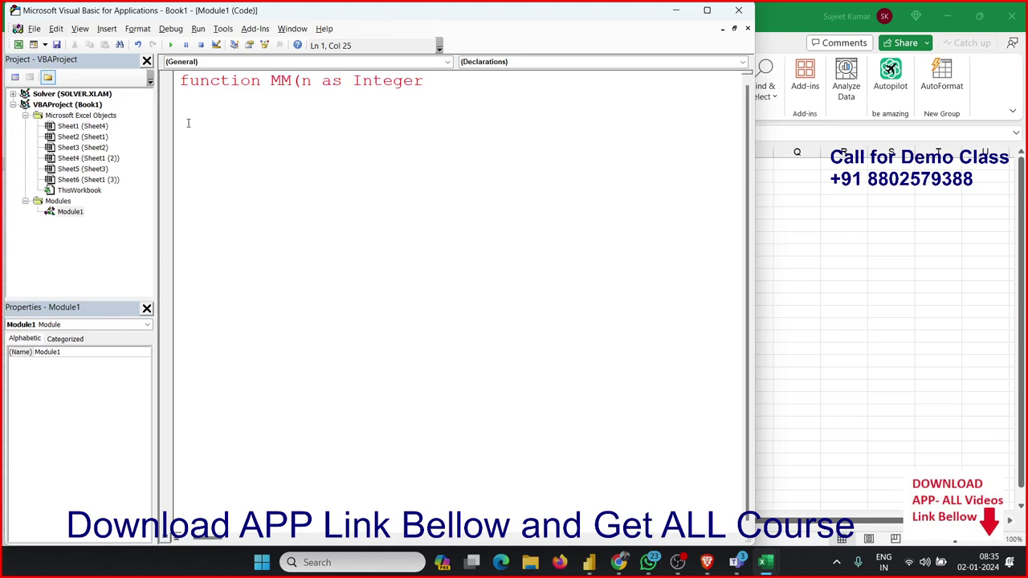
type(")")
key("Return")
Give MM the body line Sheet6.Range("a13").Value = n, then return to Excel
key("Return")
key("Return")
key("Return")
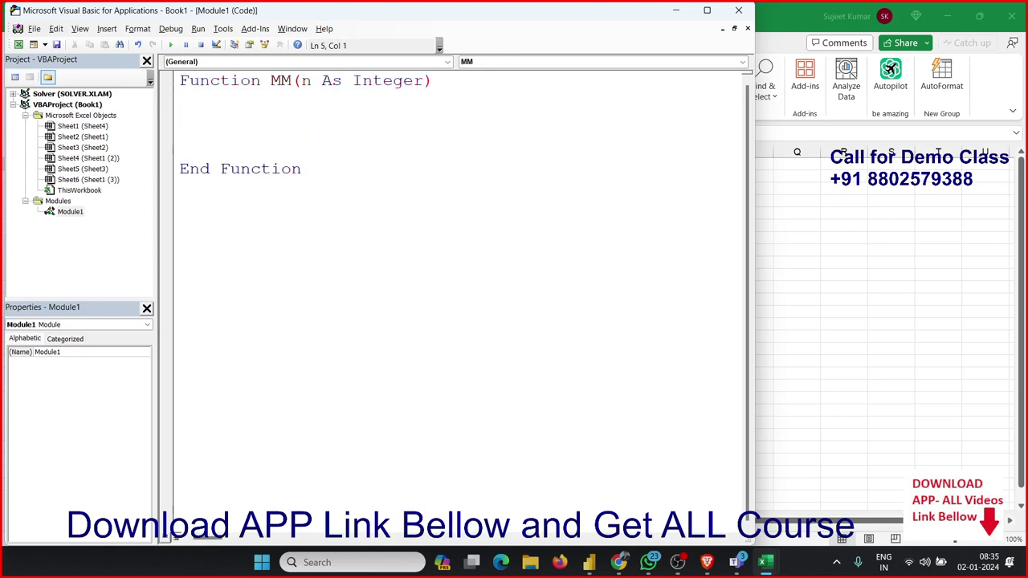
key("Up")
key("Up")
key("Up")
key("Return")
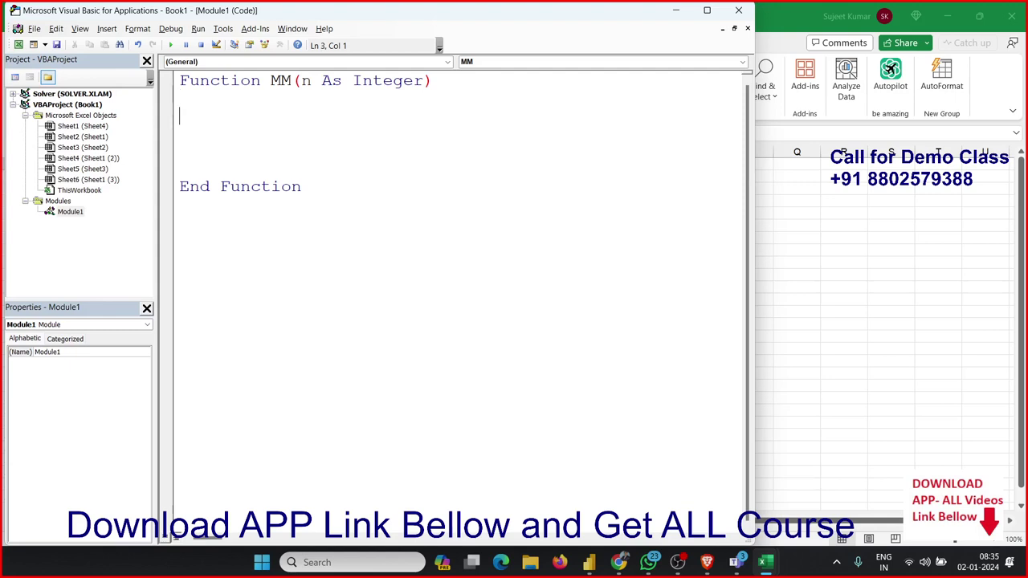
type("sheet")
type("6.")
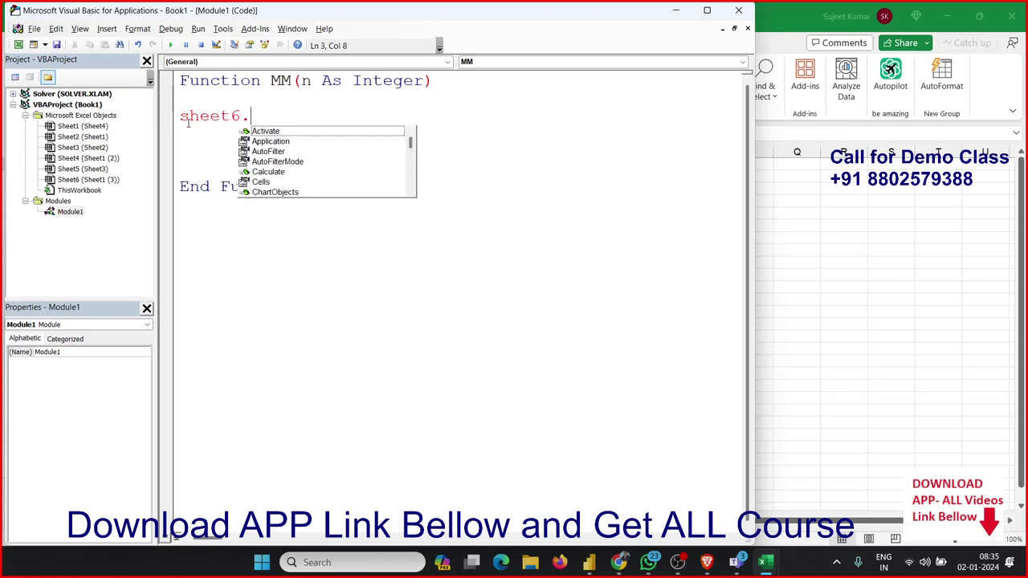
type("ra")
key("Tab")
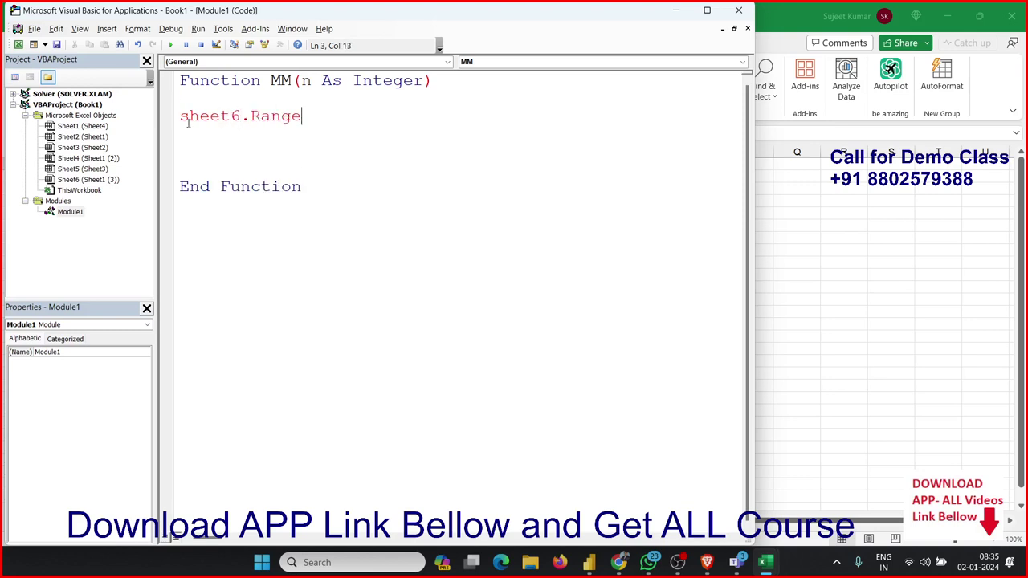
type("(\"a")
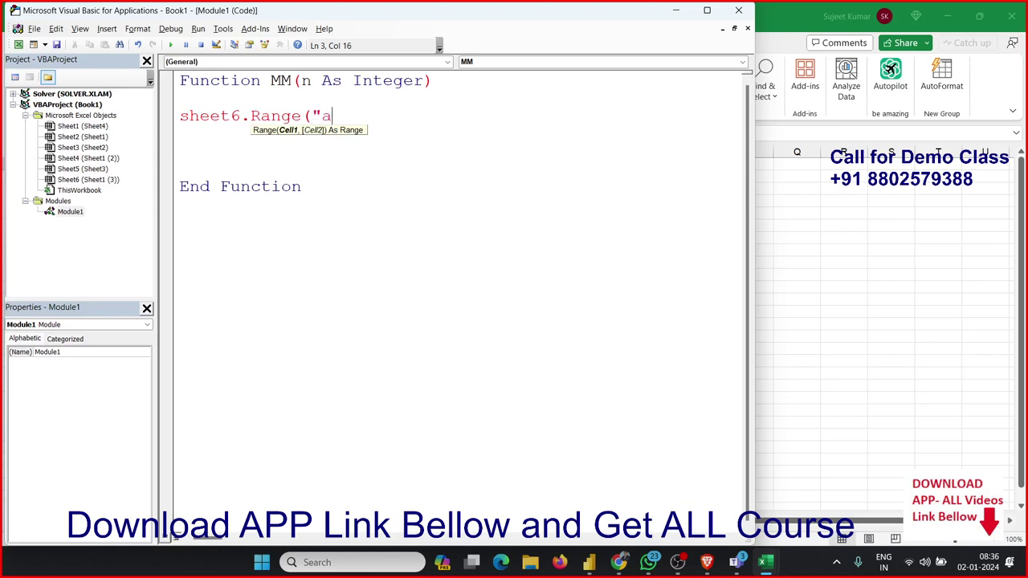
type("16")
key("BackSpace")
type("3\")")
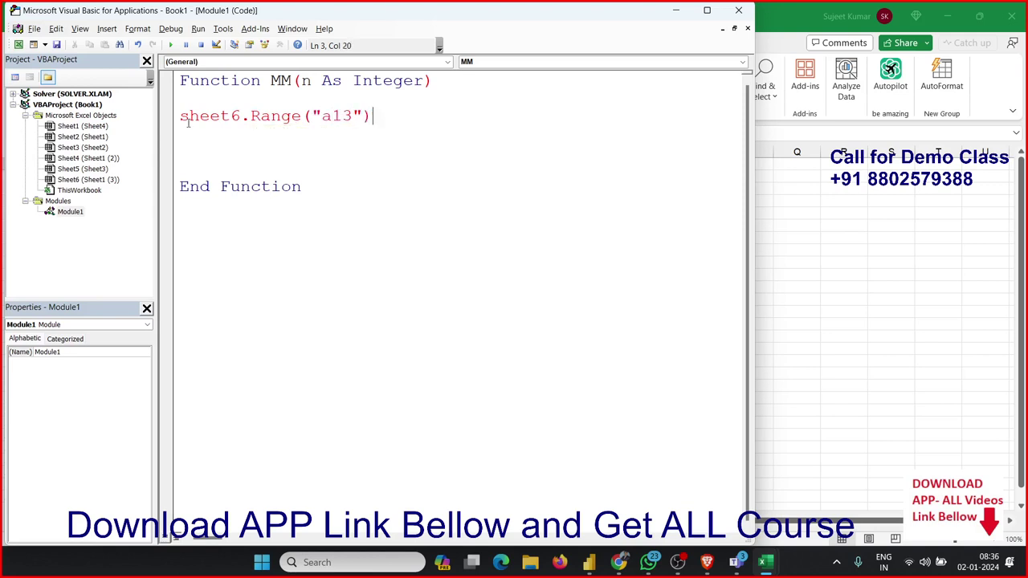
type(".")
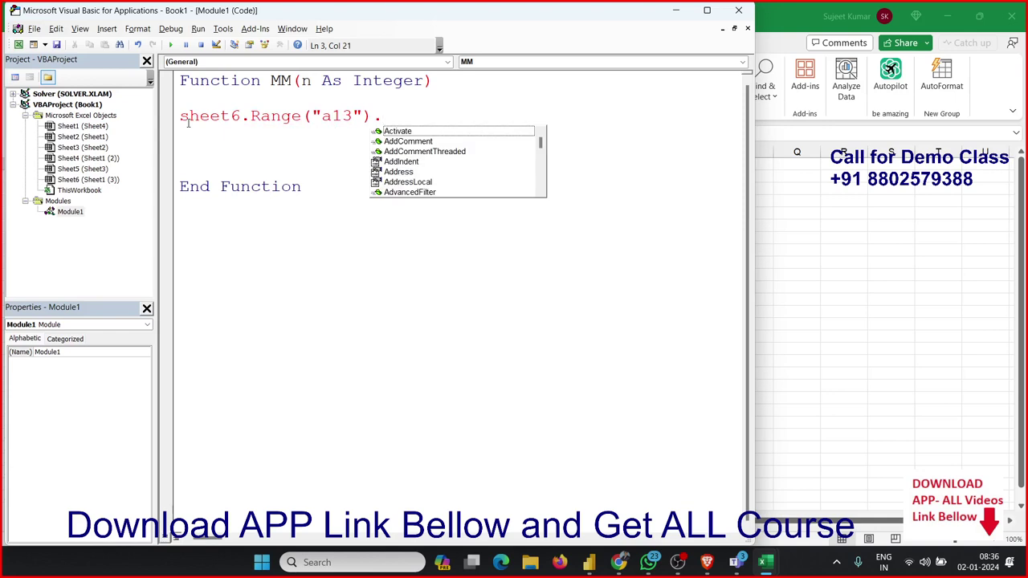
type("v")
key("Down")
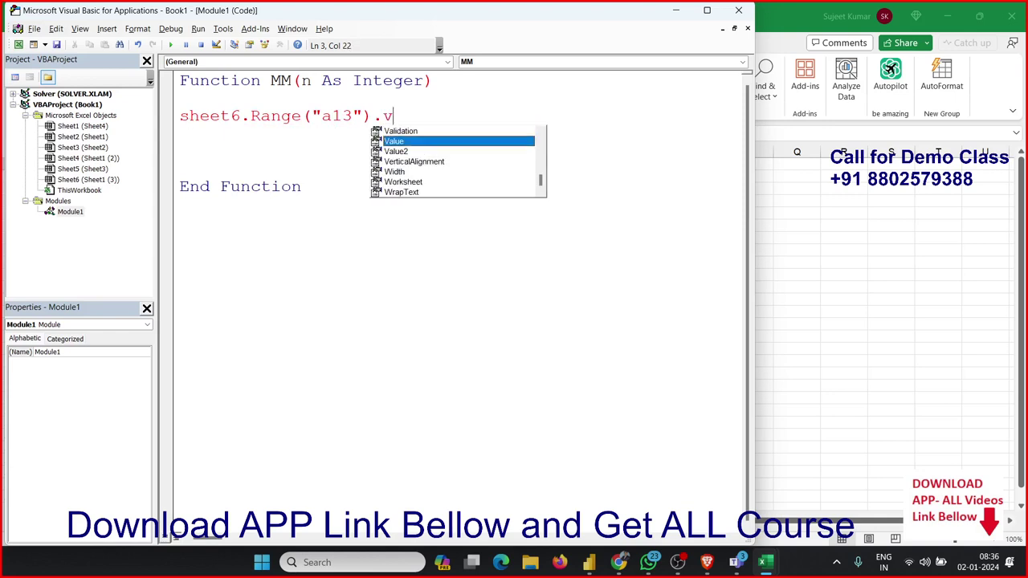
key("Tab")
type("= ")
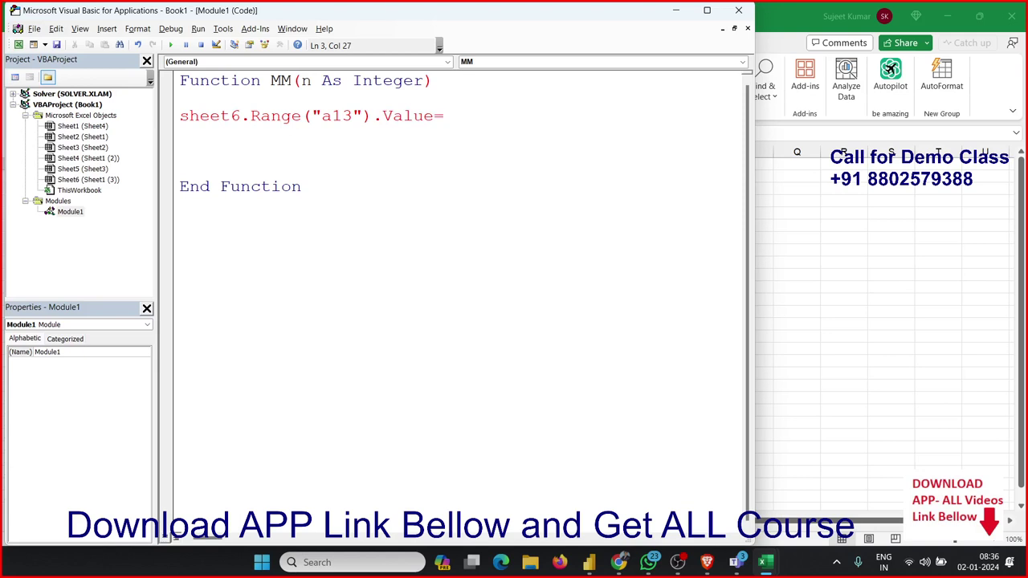
type("n")
key("Return")
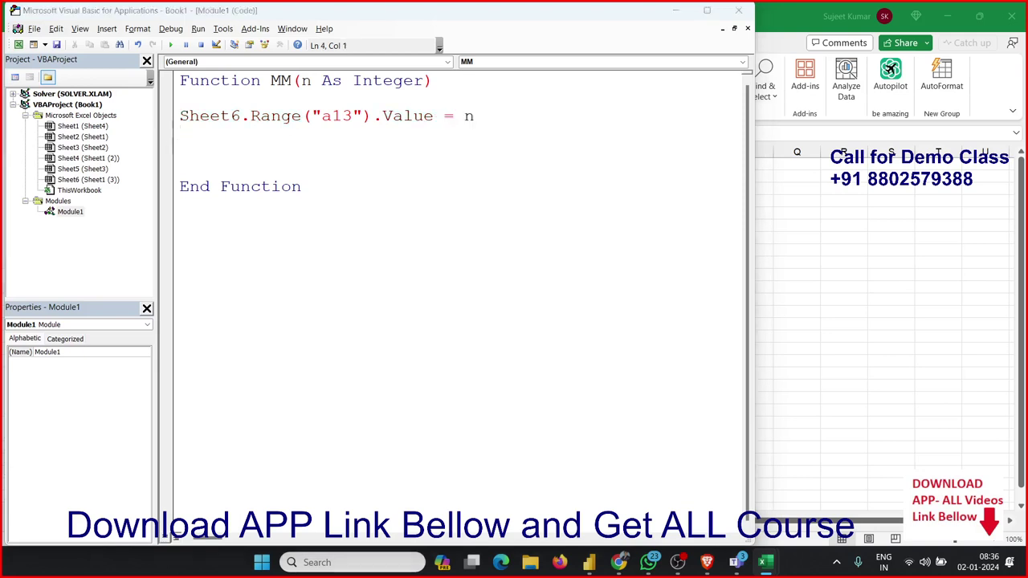
key("alt+F11")
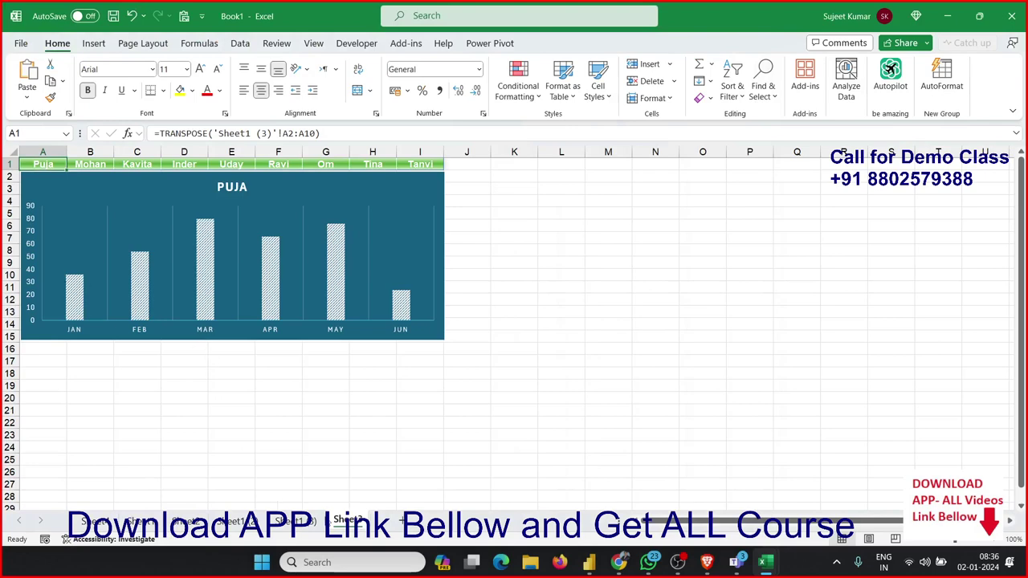
Copy the PUJA chart sheet and delete the copy's selection-change code
left_click(320, 520)
left_click(343, 522)
left_click_drag(349, 522, 385, 523)
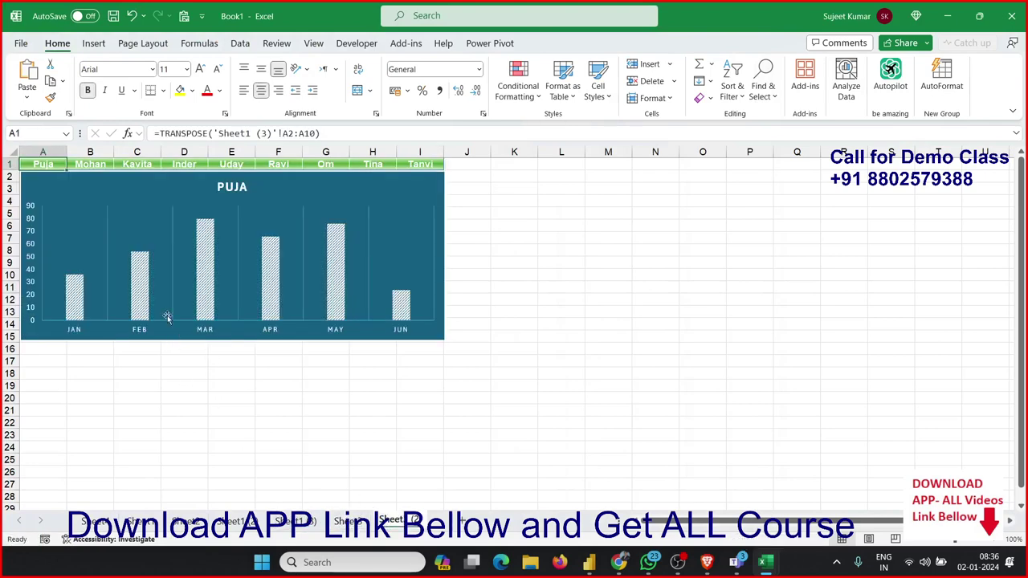
right_click(387, 519)
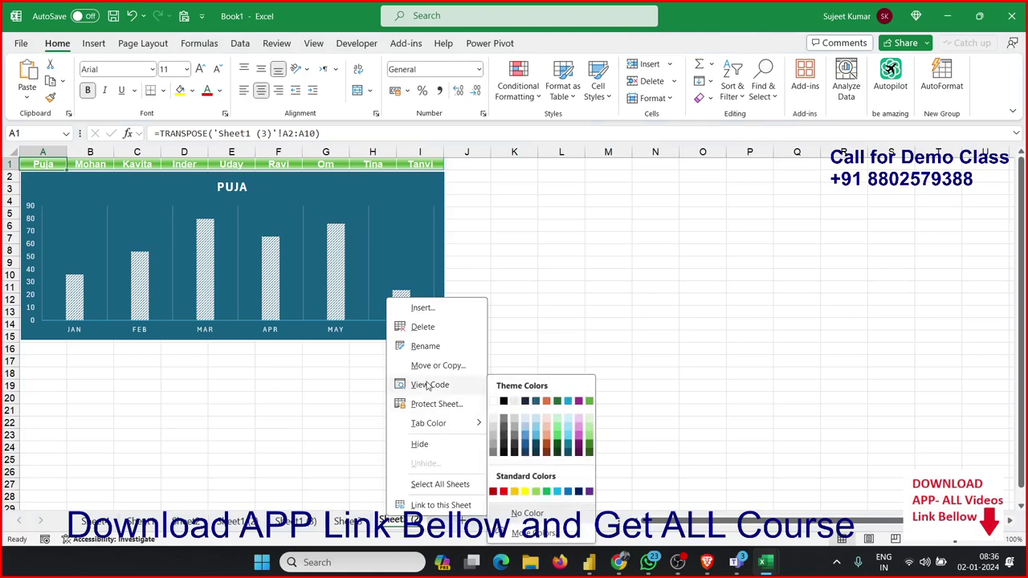
left_click(430, 385)
left_click_drag(369, 214, 171, 88)
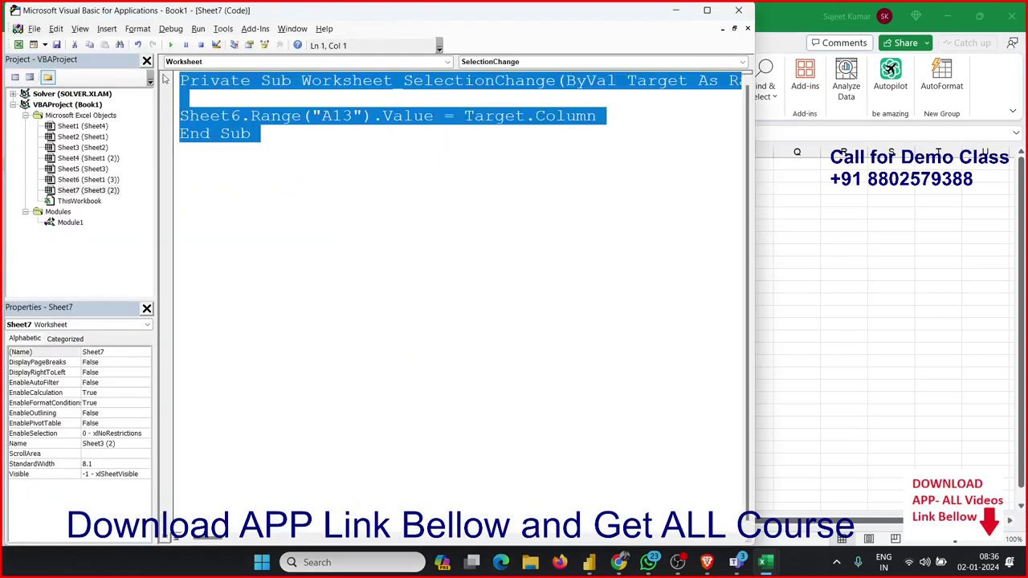
key("Delete")
key("alt+F11")
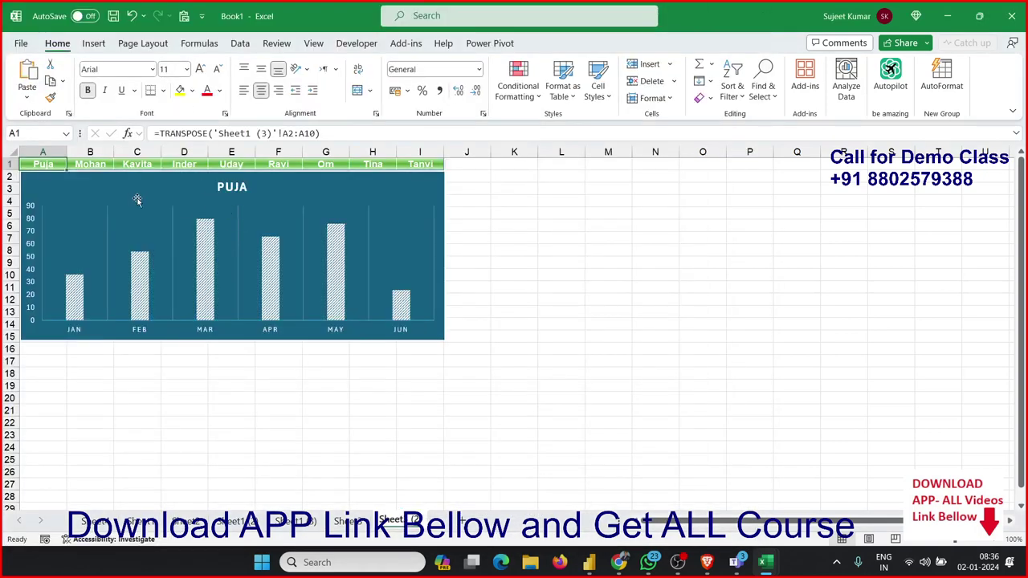
Move the PUJA chart down to around row 6 and clear the names from row 1
left_click(122, 185)
left_click_drag(123, 186, 124, 236)
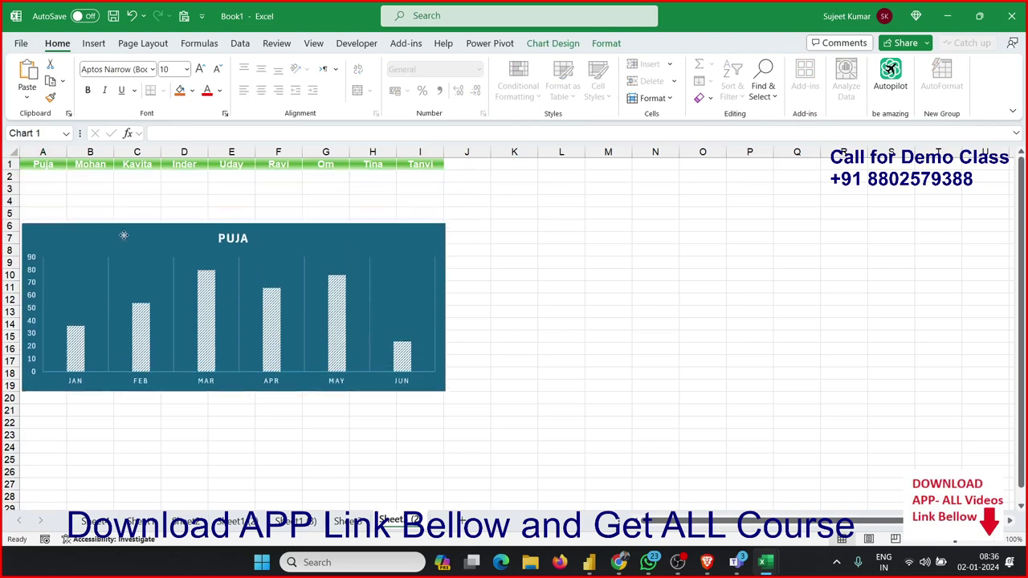
left_click(71, 185)
left_click(56, 172)
left_click_drag(55, 165, 410, 170)
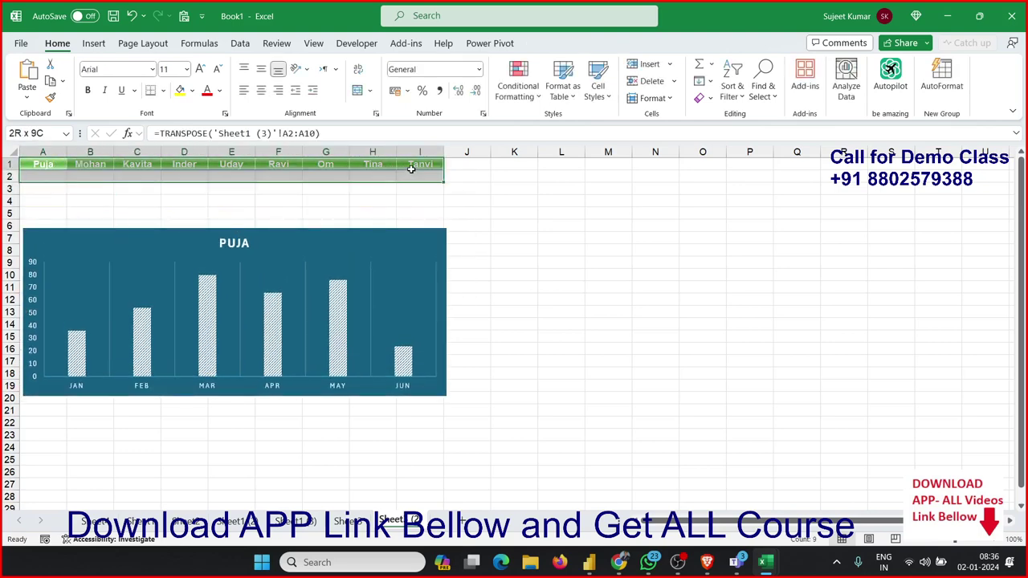
left_click_drag(410, 170, 411, 166)
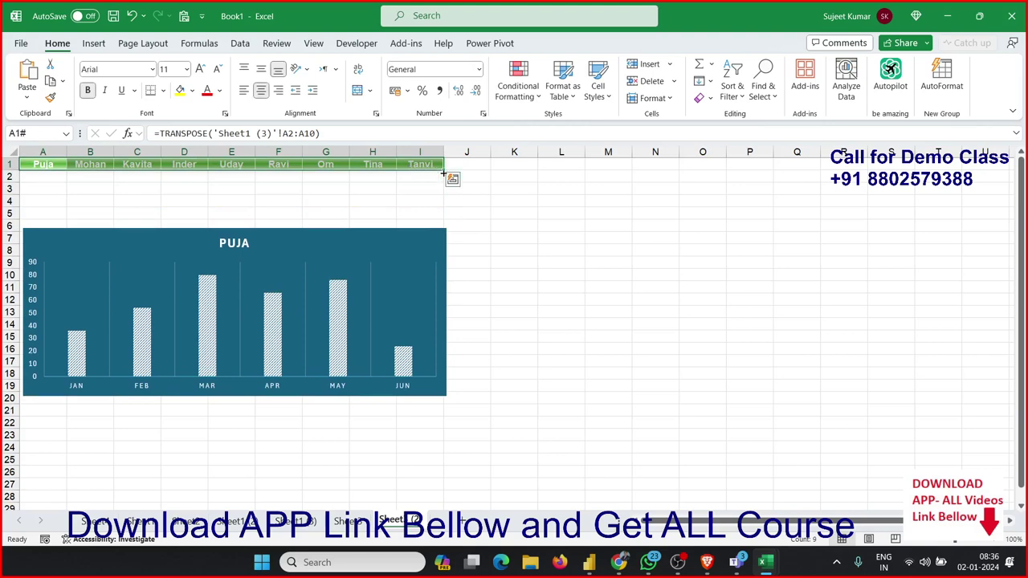
key("Delete")
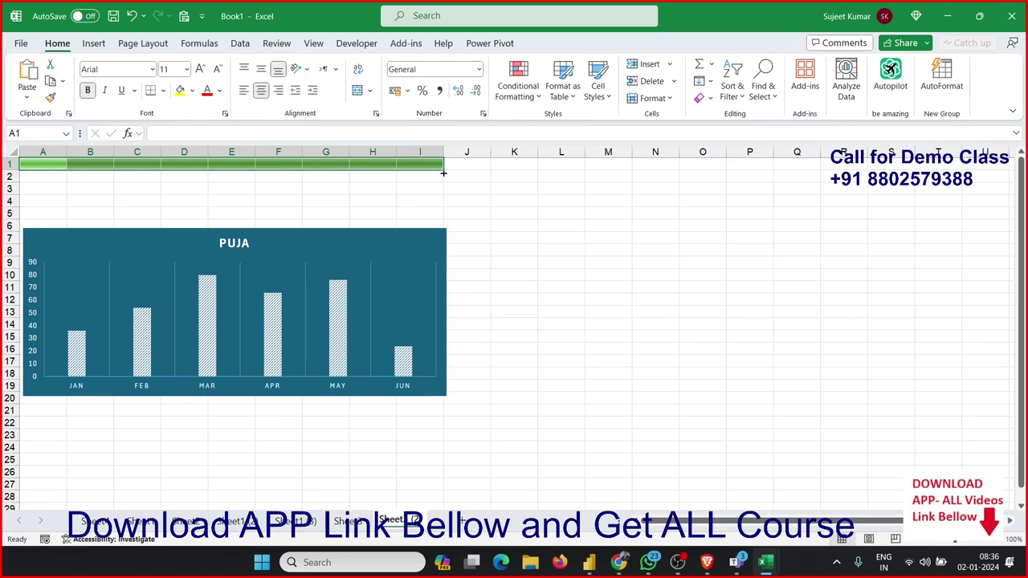
Enter =HYPERLINK(MM((COLUMN()))) in cell A1
key("Left")
key("Right")
key("Left")
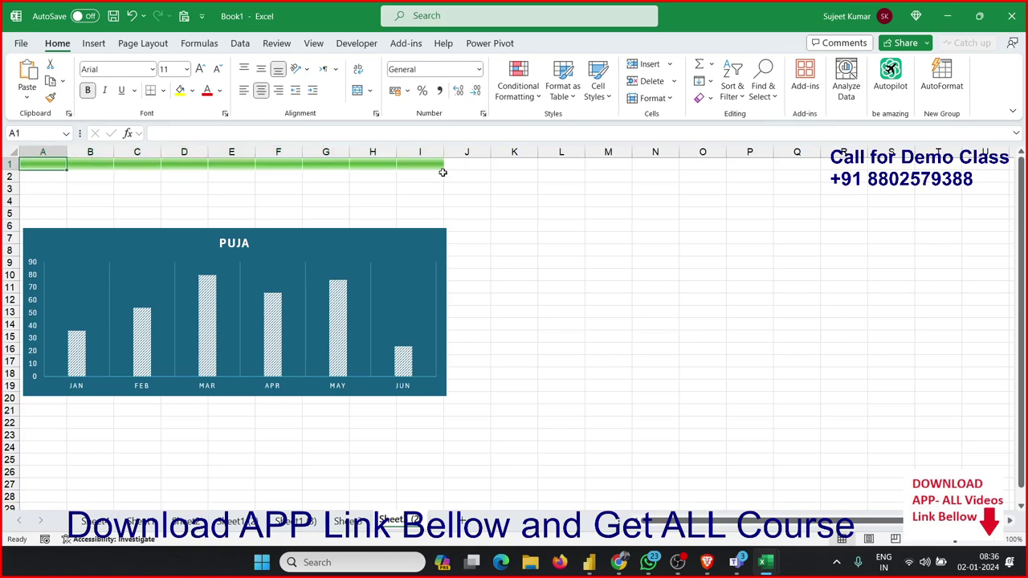
type("=")
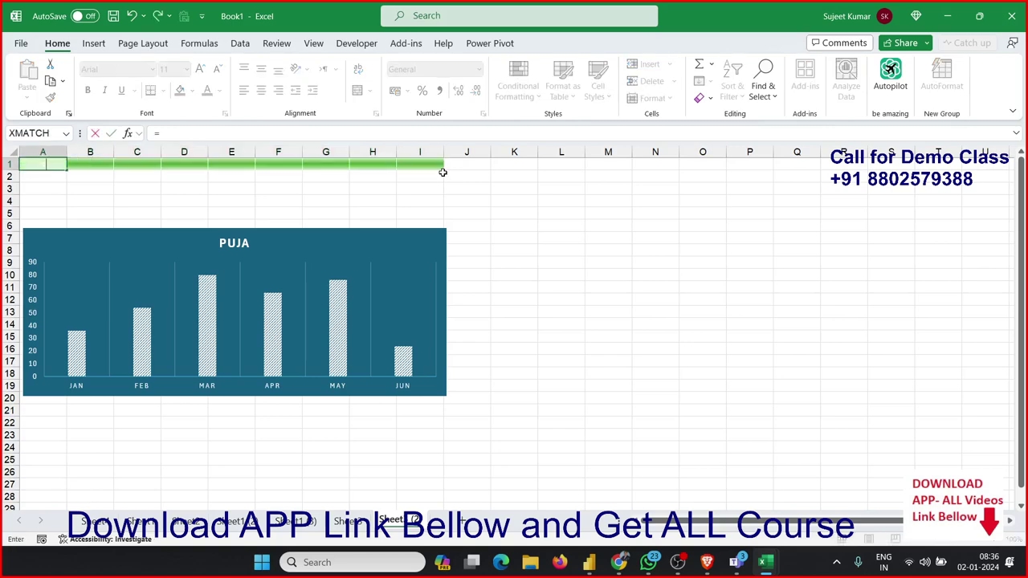
type("hy")
key("Tab")
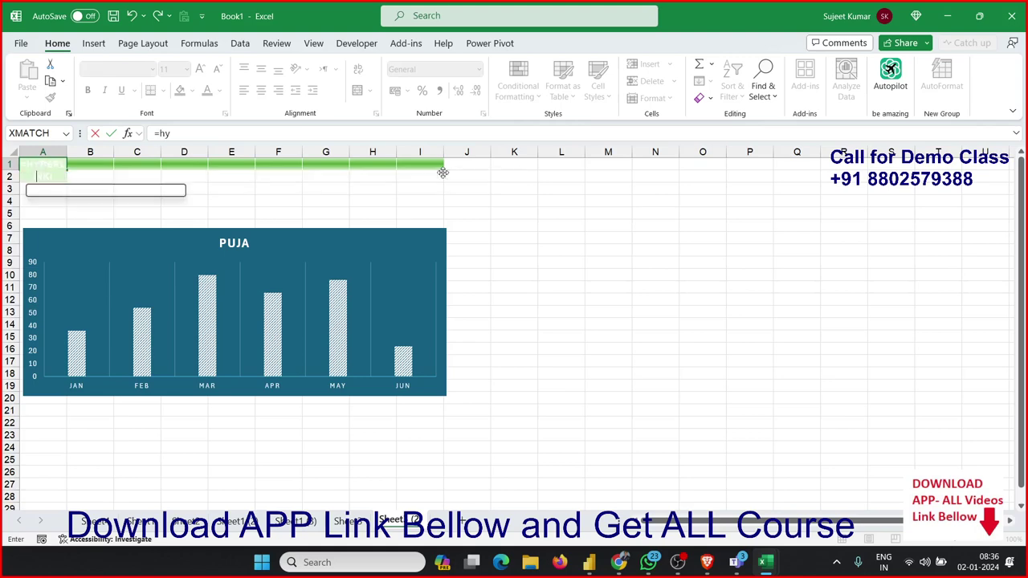
type("M")
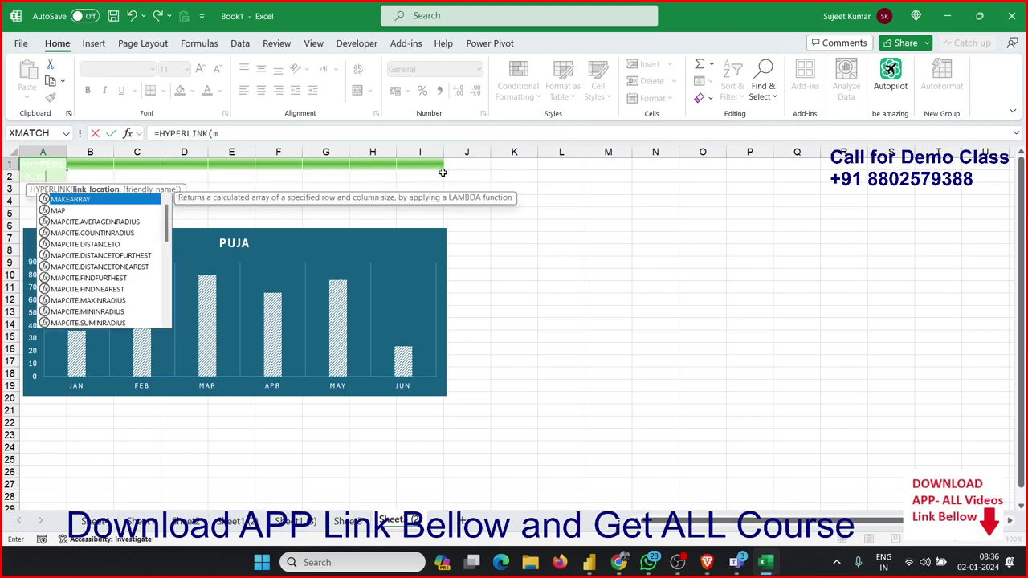
type("M(")
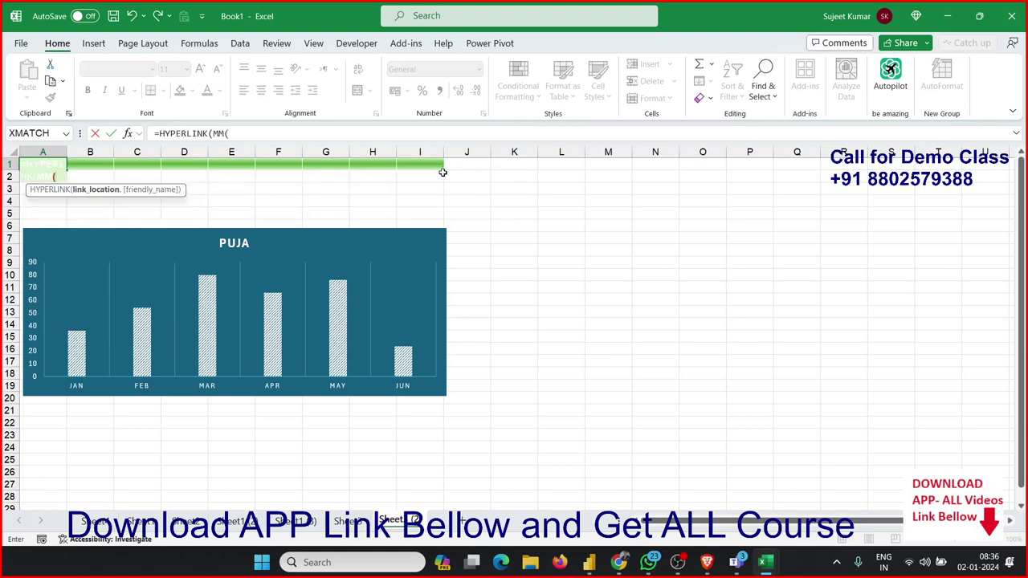
type("(")
type("col")
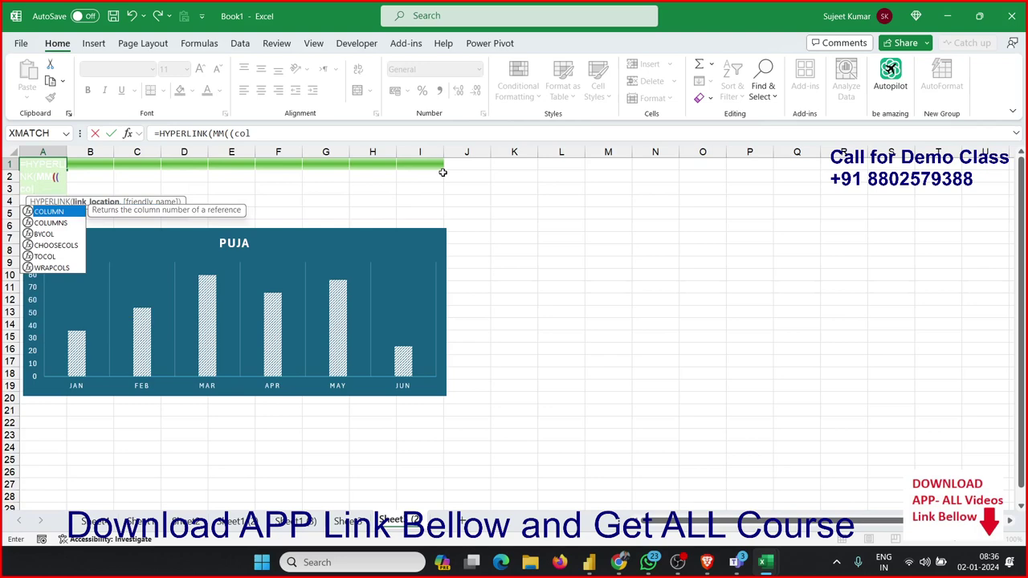
key("Tab")
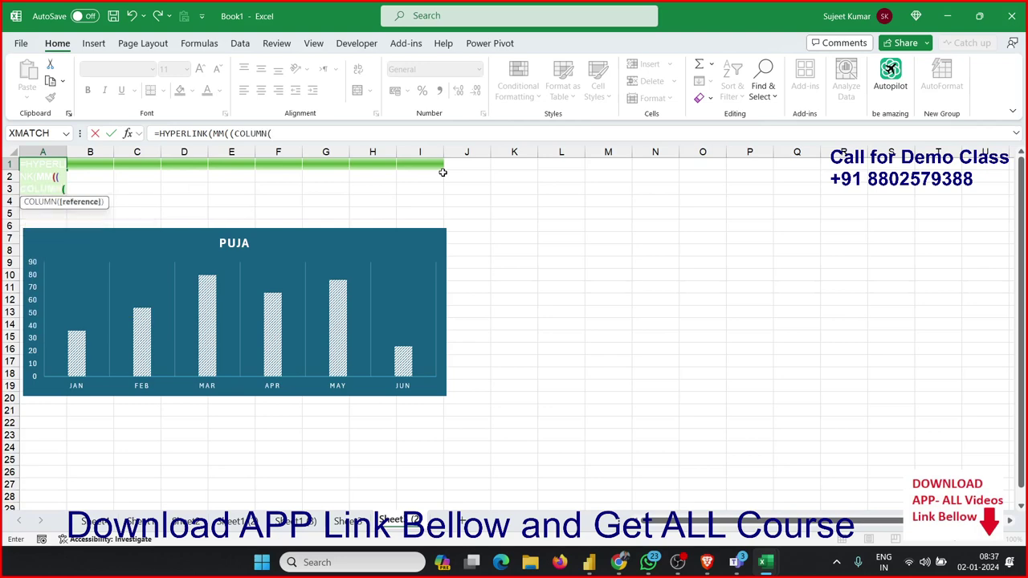
type(")")
key("Return")
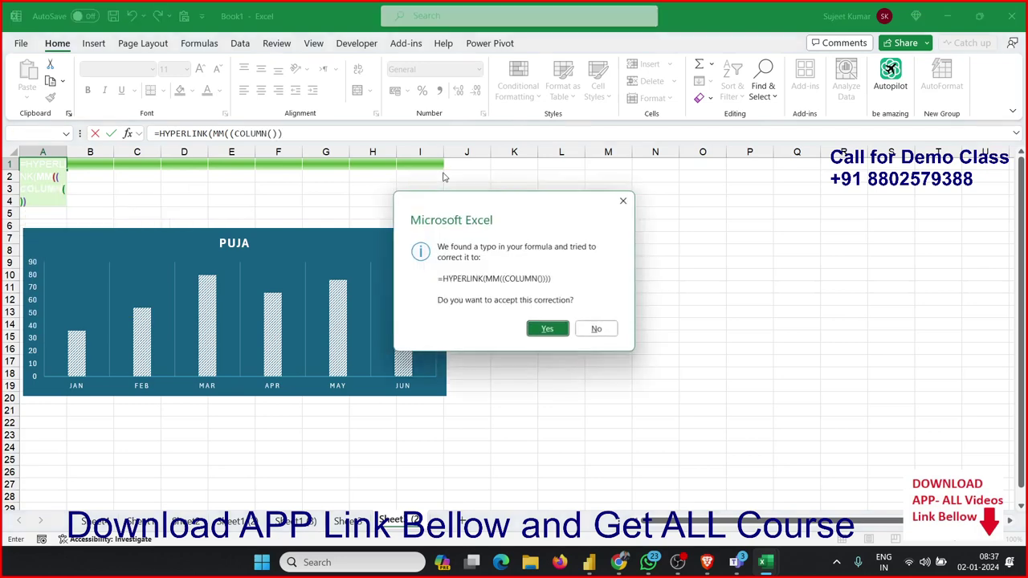
key("Return")
key("Up")
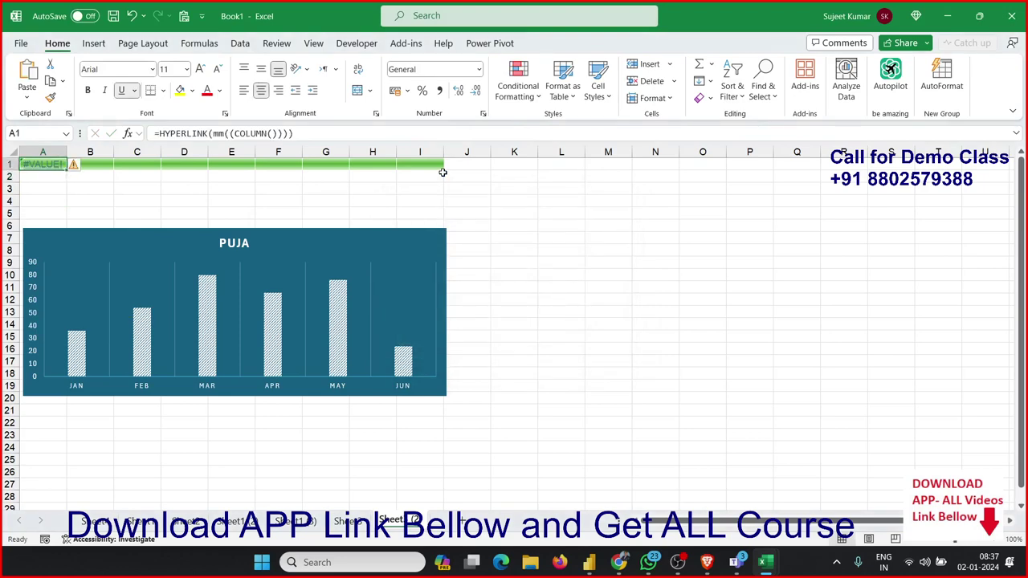
Wrap A1's formula in IFERROR with an OFFSET fallback on Sheet1 (3) A1, COLUMN()
left_click(157, 133)
type("if")
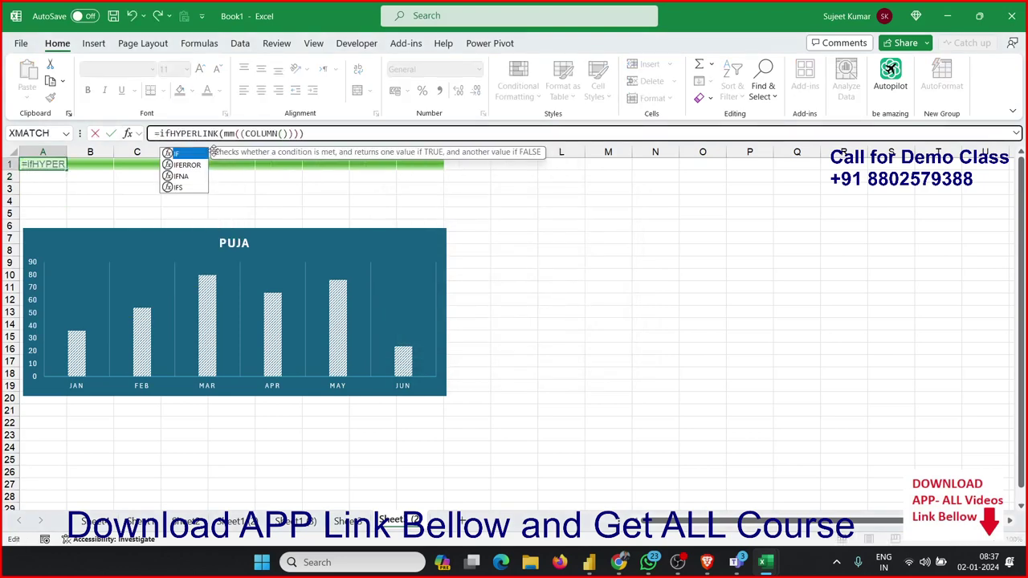
key("Down")
key("Tab")
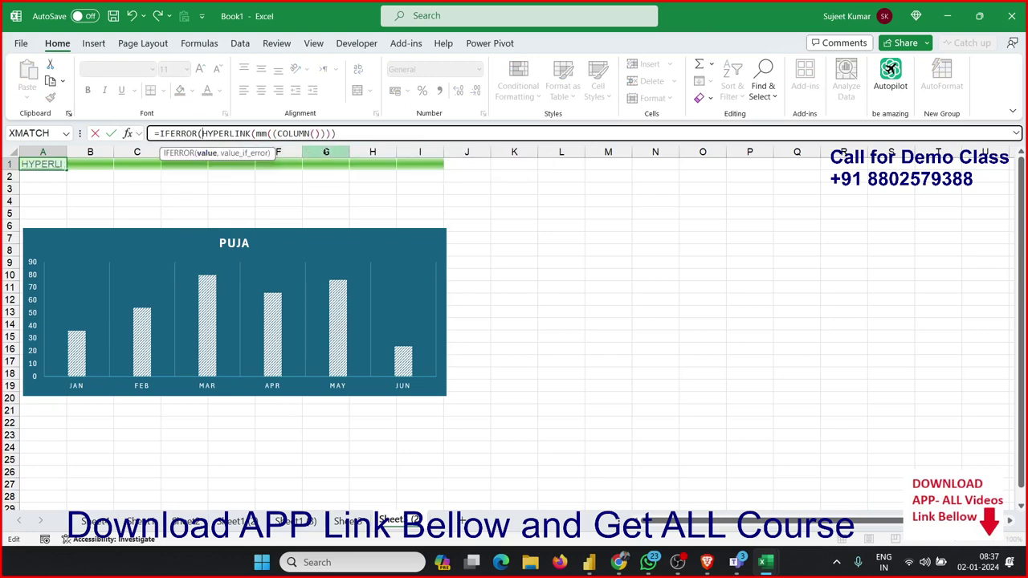
left_click(349, 134)
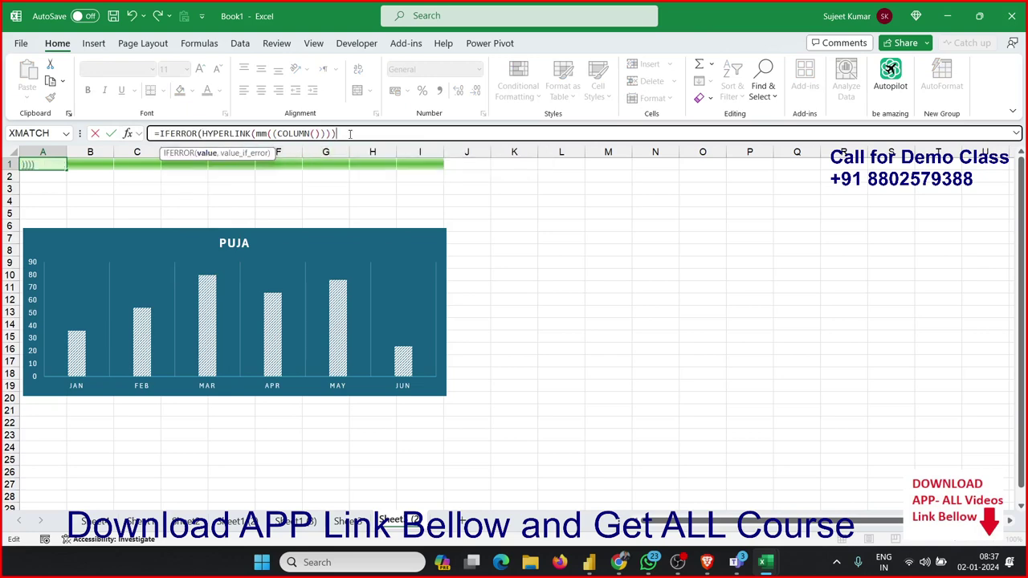
type(",")
type("O")
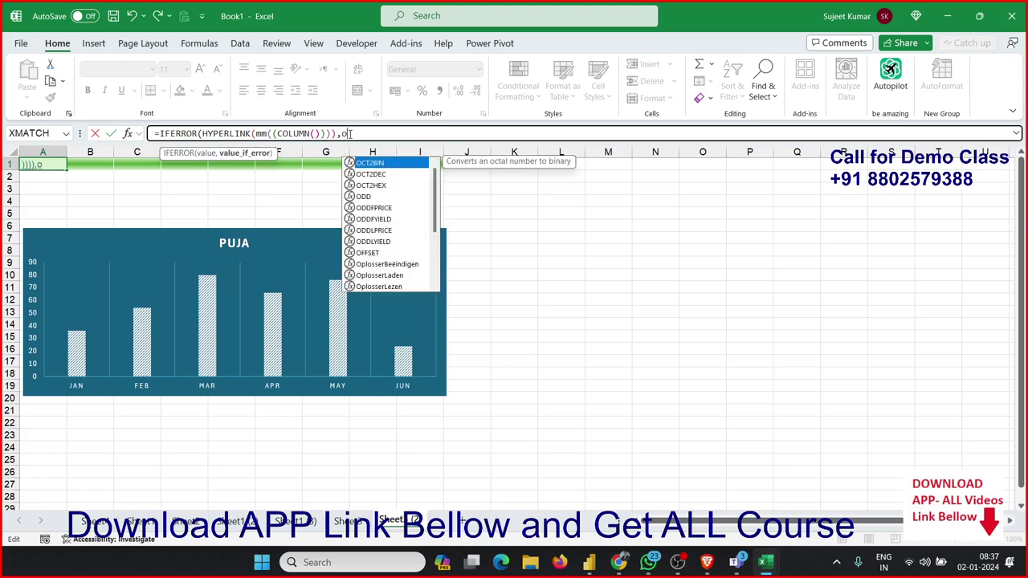
type("FF")
key("Tab")
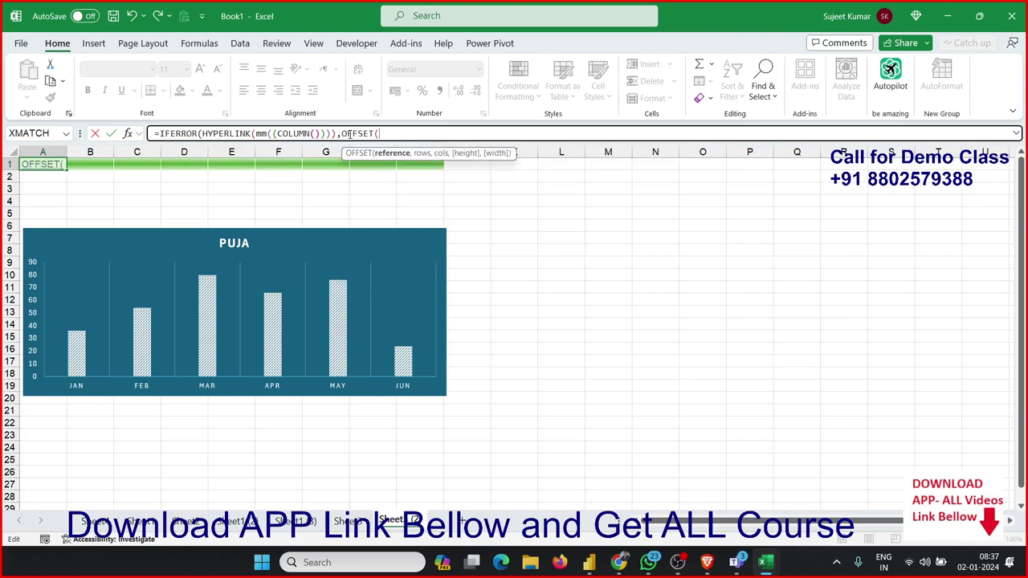
left_click(296, 521)
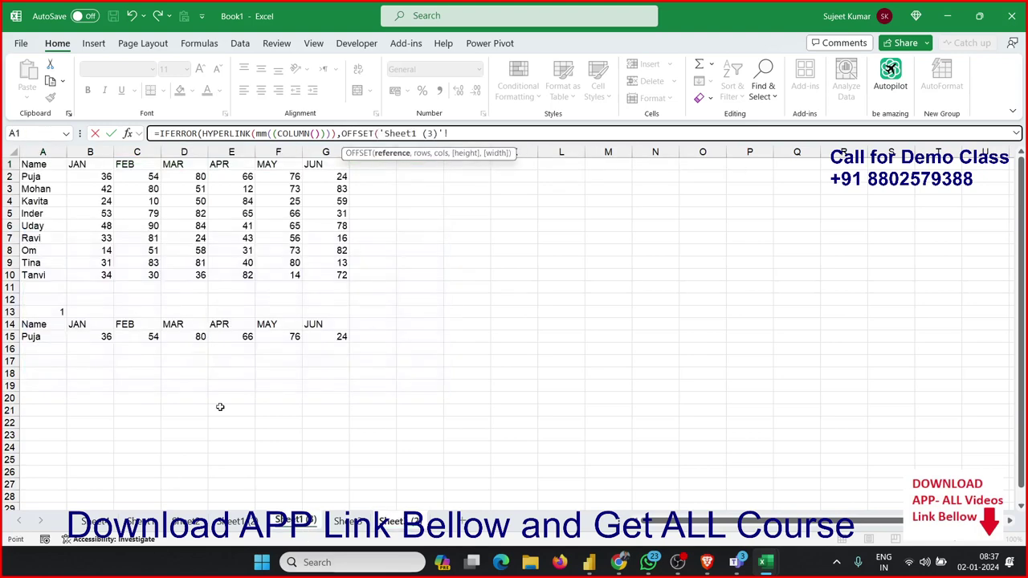
left_click(49, 166)
type(",")
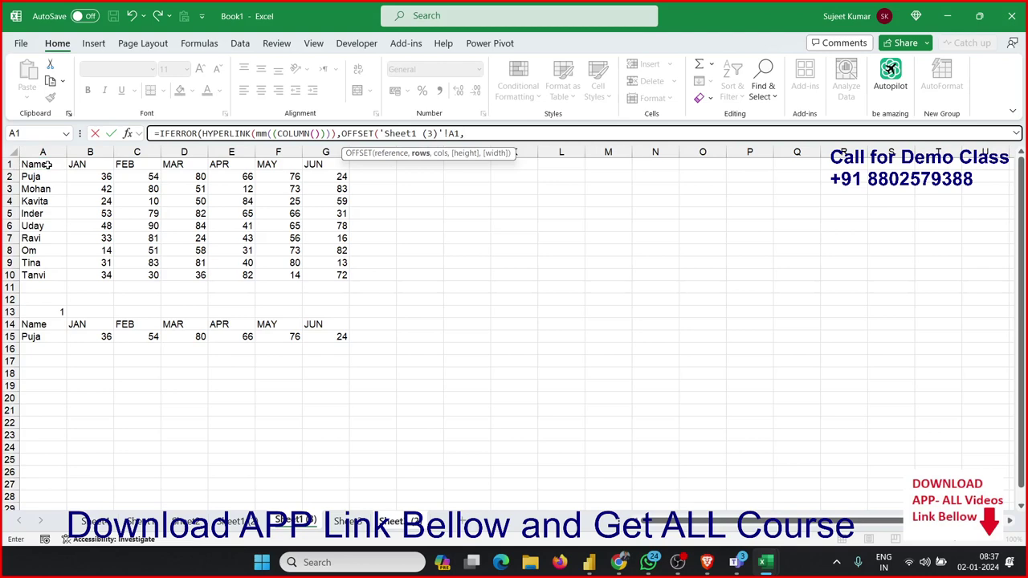
type("COLUMN(")
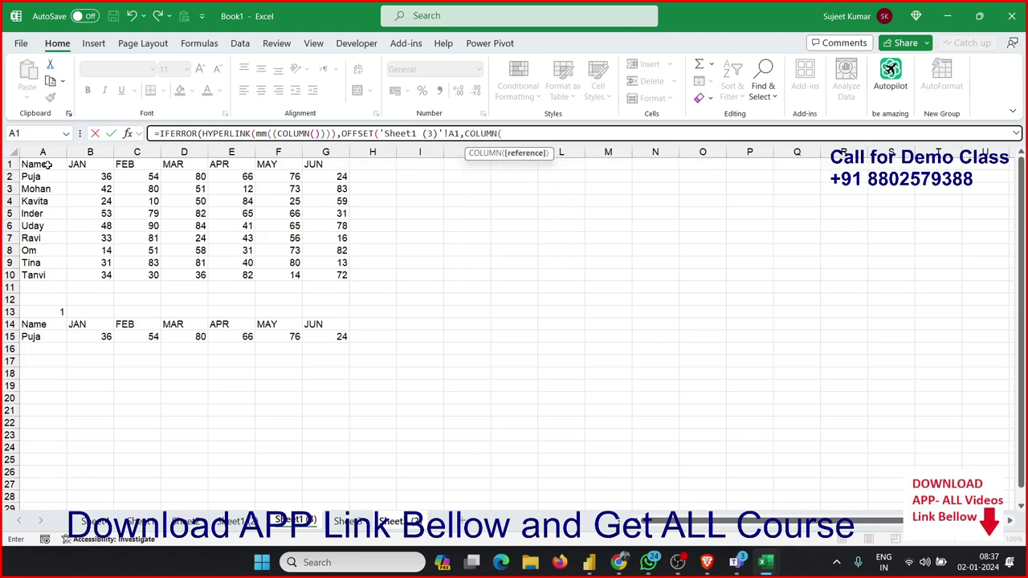
type("),1")
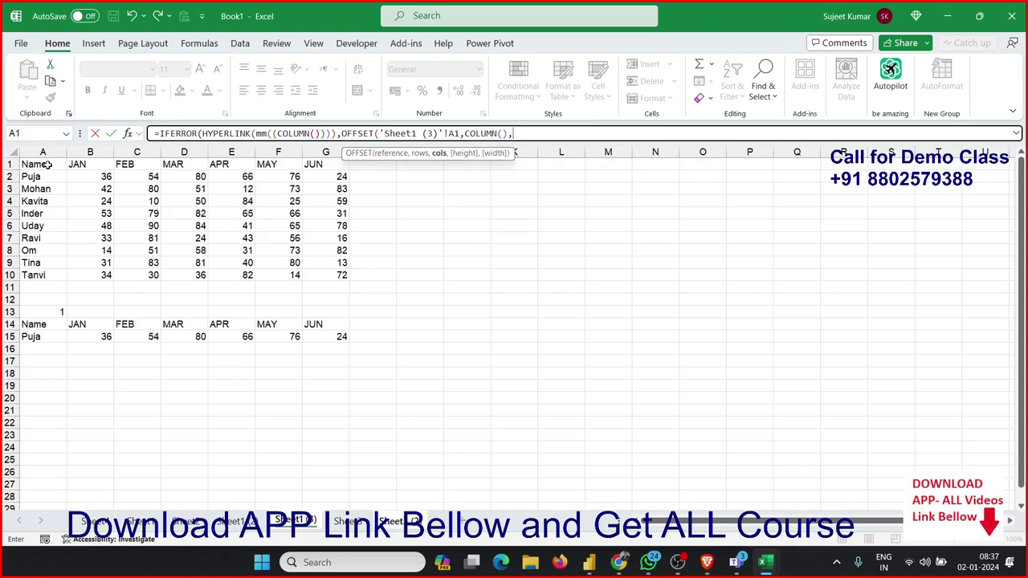
type(")")
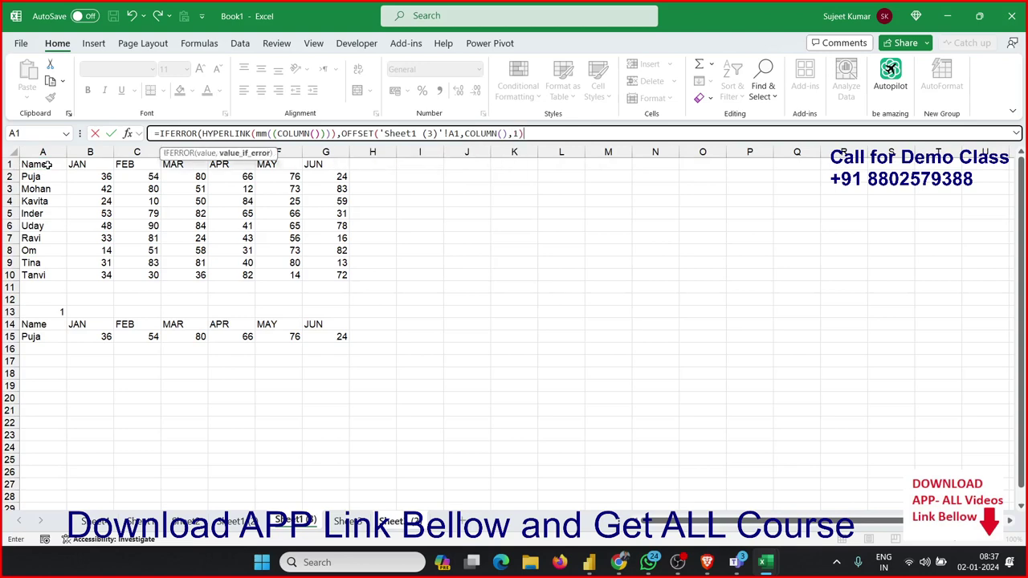
key("Return")
key("Return")
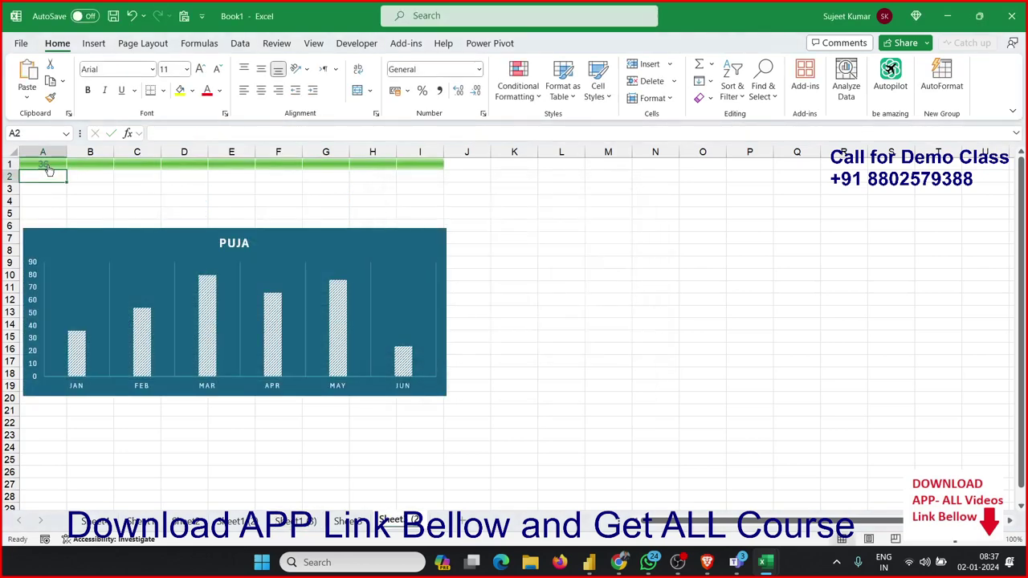
Set the OFFSET row argument to 0 and make the Sheet1 (3) reference absolute $A$1
left_click(47, 165)
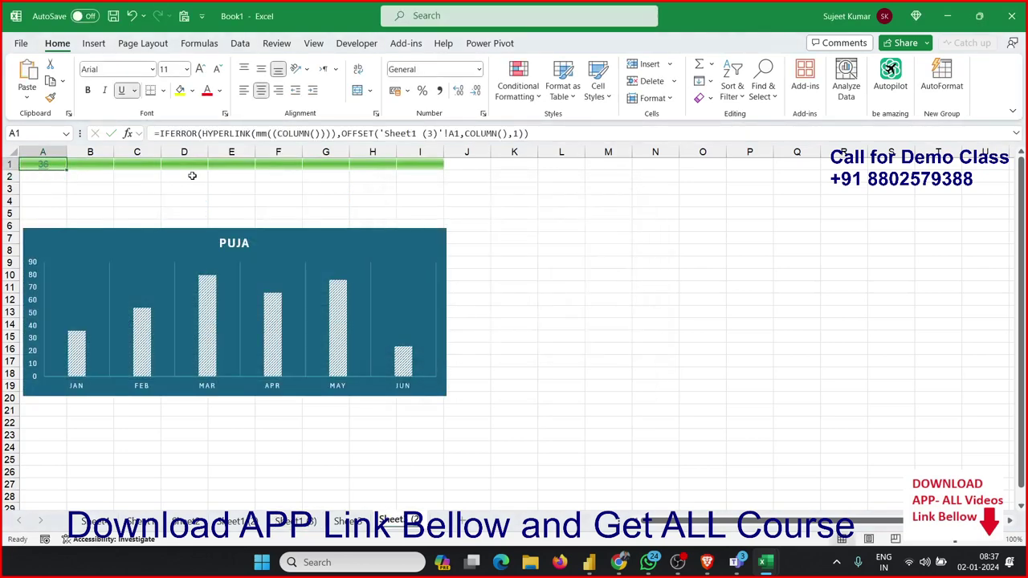
double_click(516, 133)
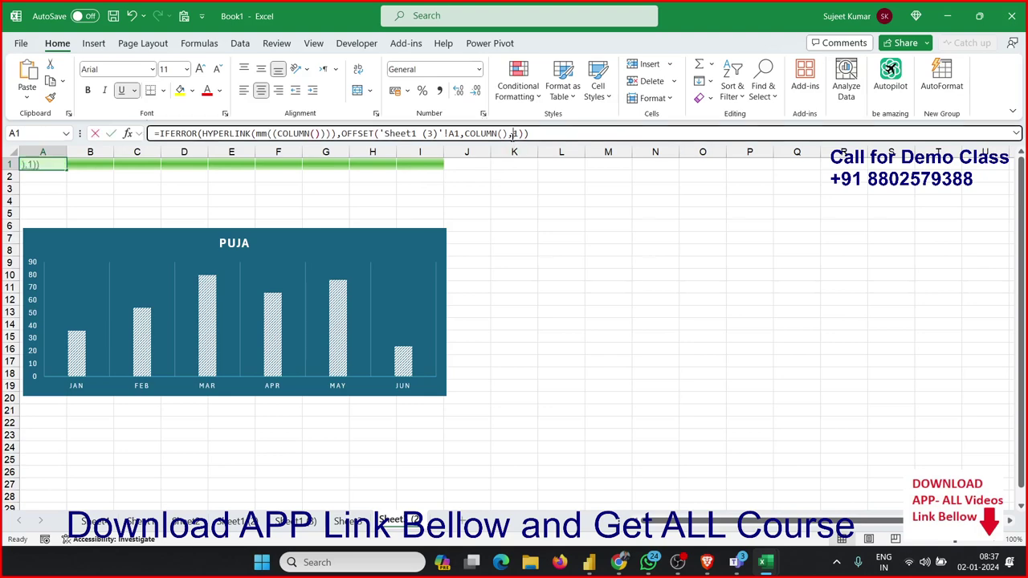
key("Return")
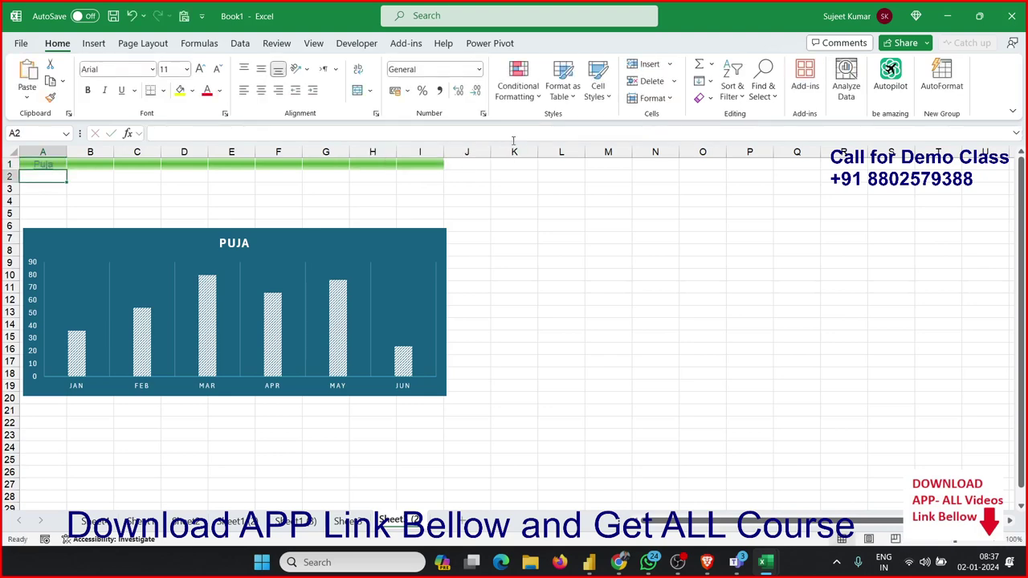
key("Right")
key("Up")
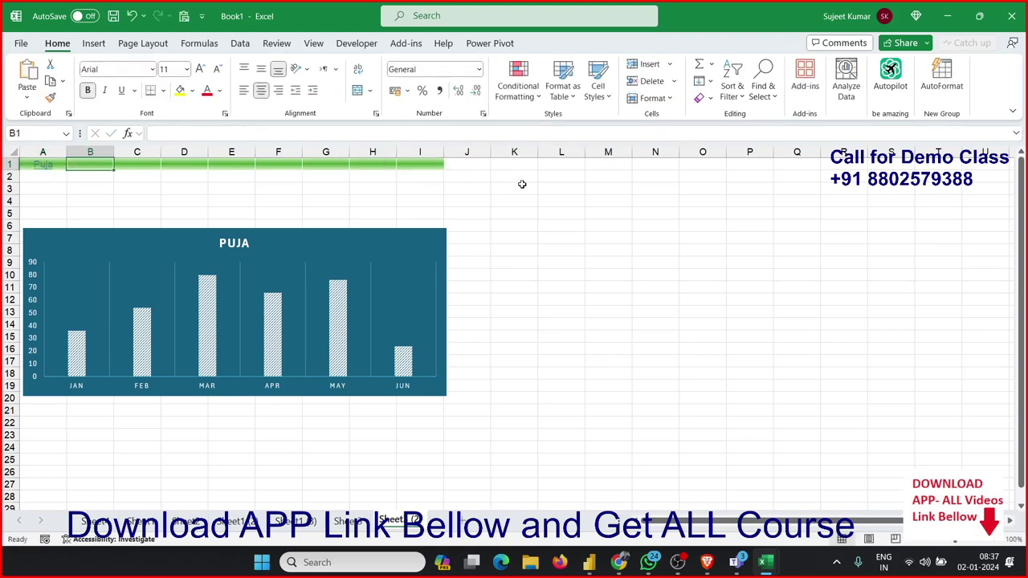
key("Left")
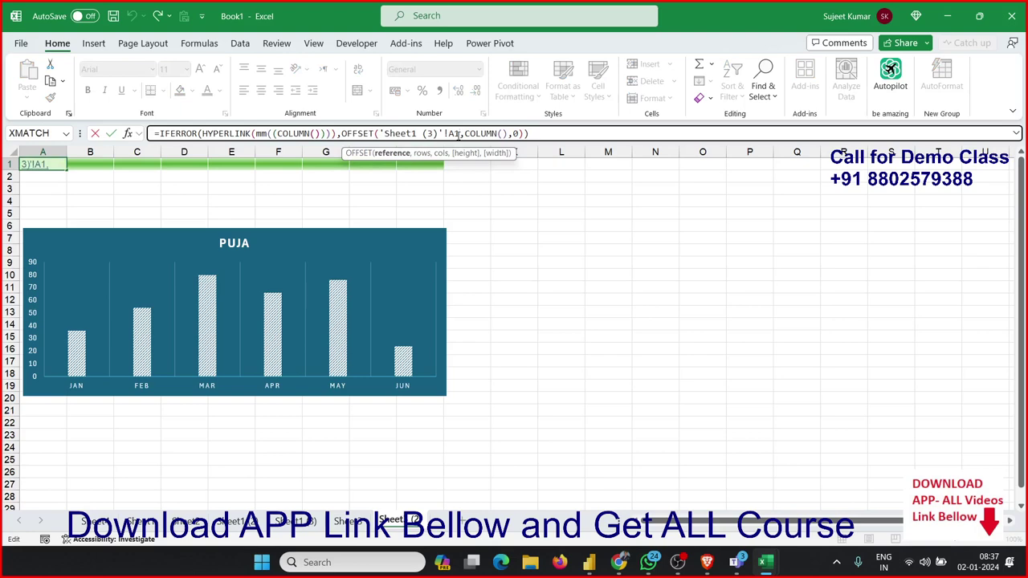
key("F4")
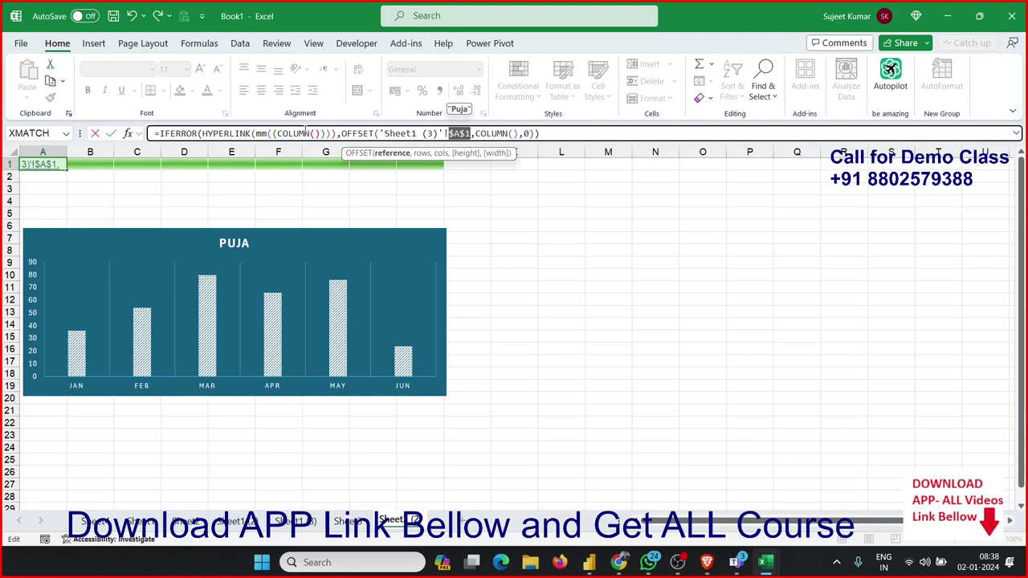
key("Return")
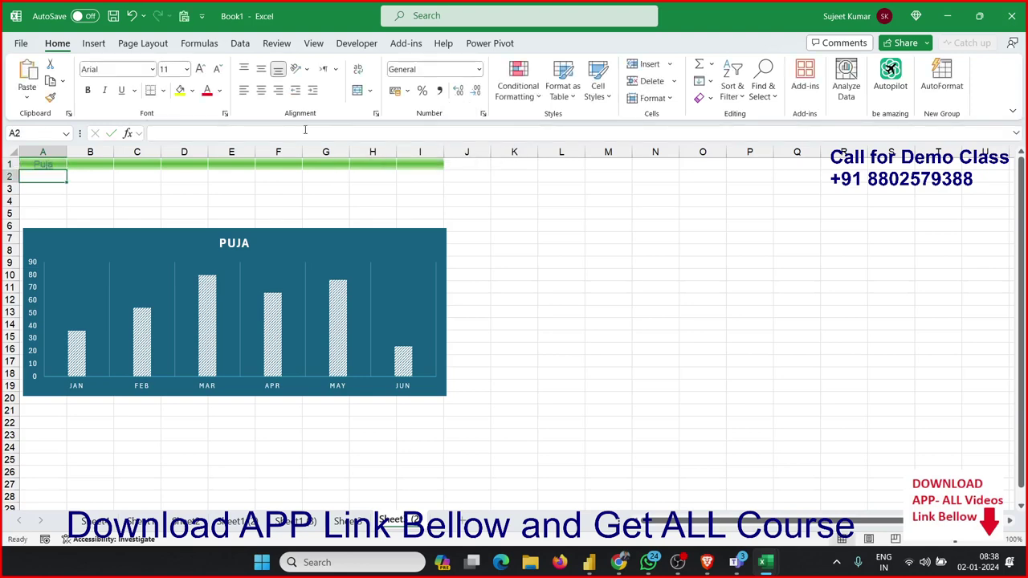
key("Right")
key("Up")
key("Left")
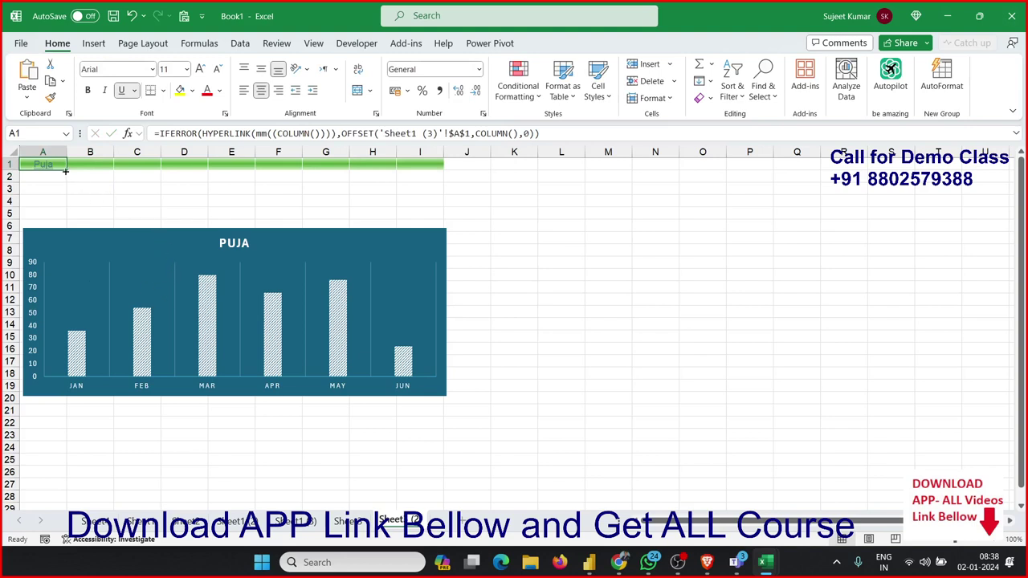
Fill A1's formula across to I1 and move the PUJA chart up just below row 1
left_click_drag(67, 169, 434, 167)
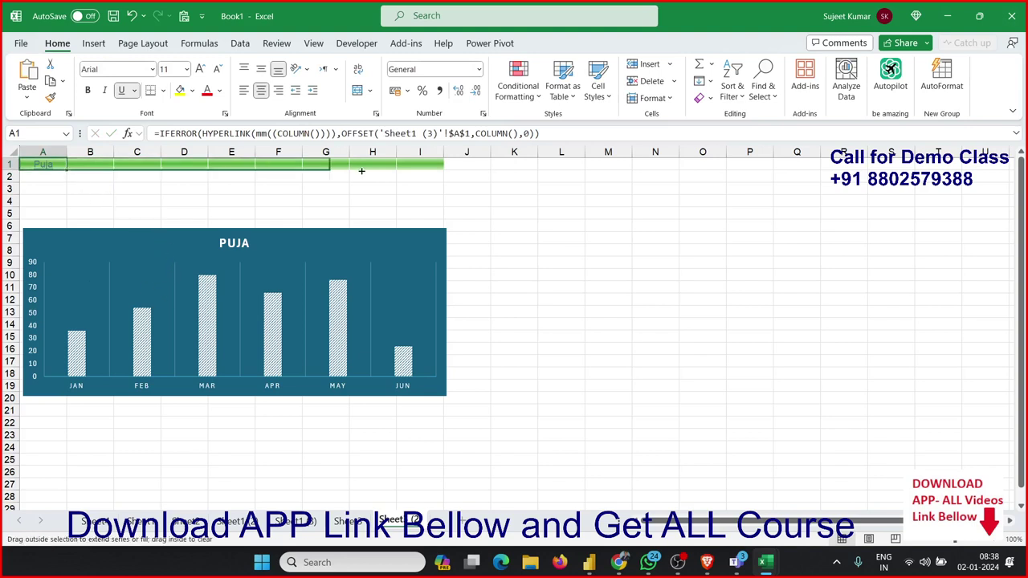
left_click(509, 247)
left_click_drag(411, 244, 409, 186)
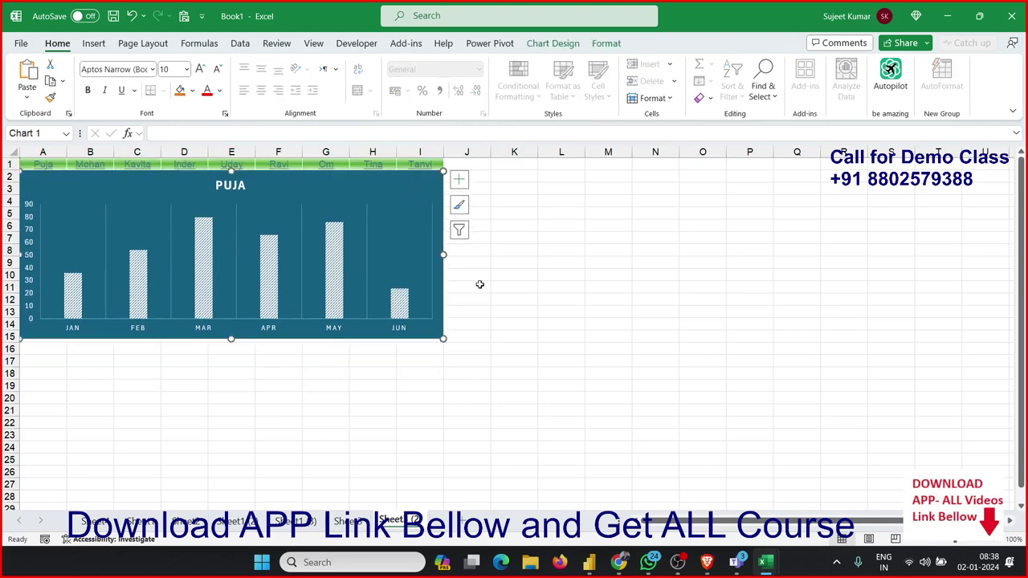
left_click(553, 287)
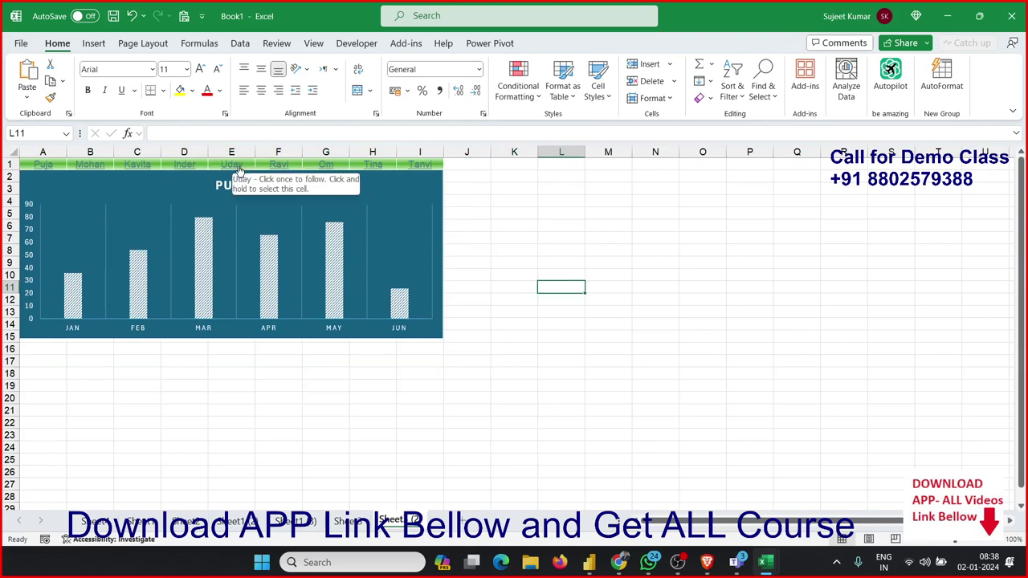
left_click(326, 171)
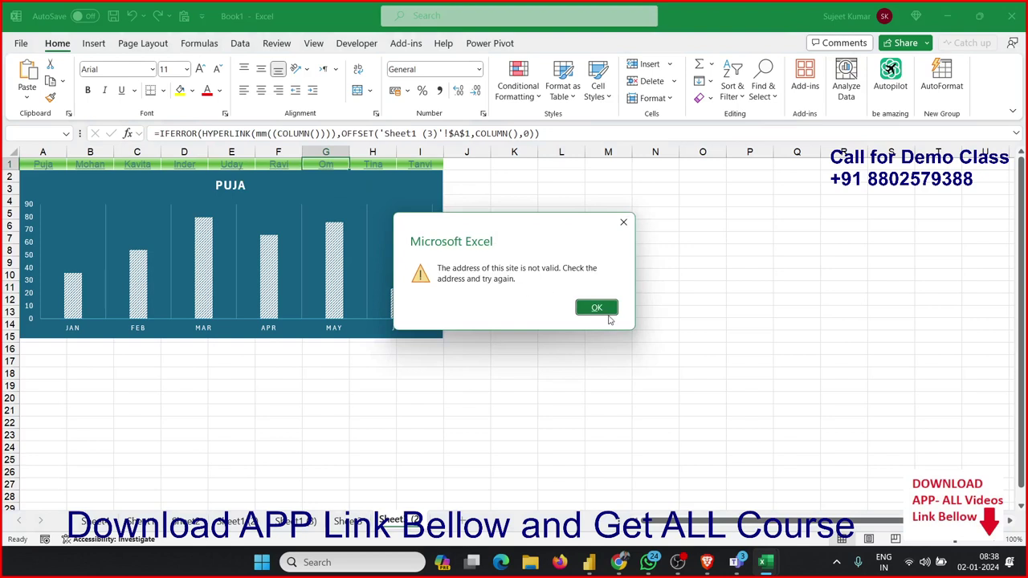
left_click(594, 307)
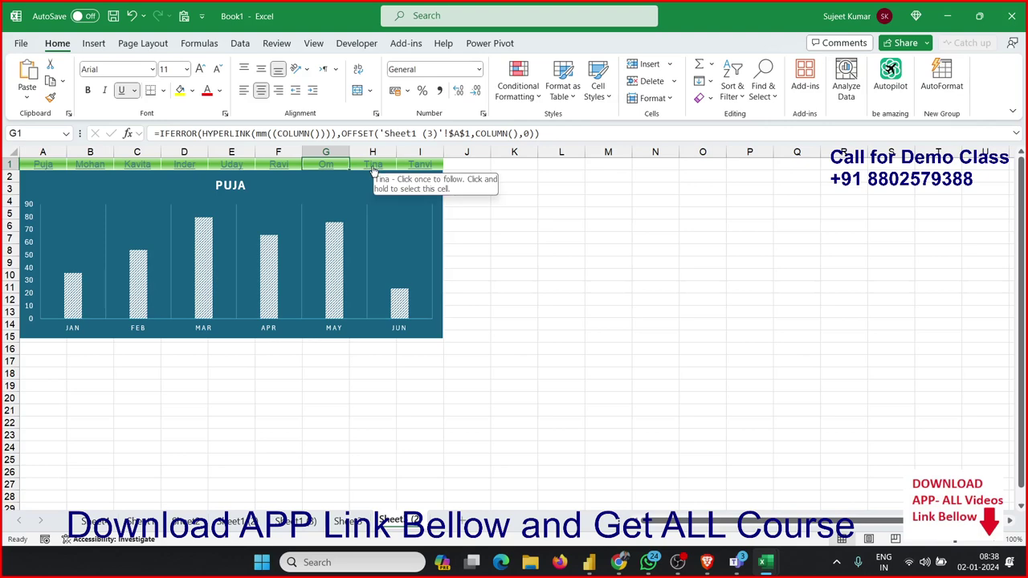
Delete G1's extra closing parentheses and the doubled opening parenthesis after mm
left_click(347, 134)
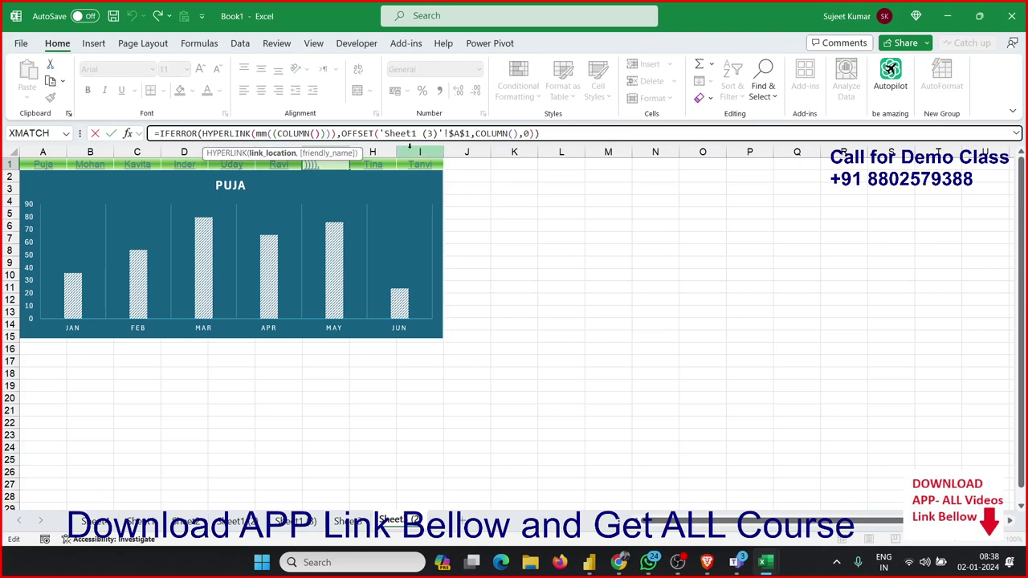
key("Left")
key("Right")
key("Delete")
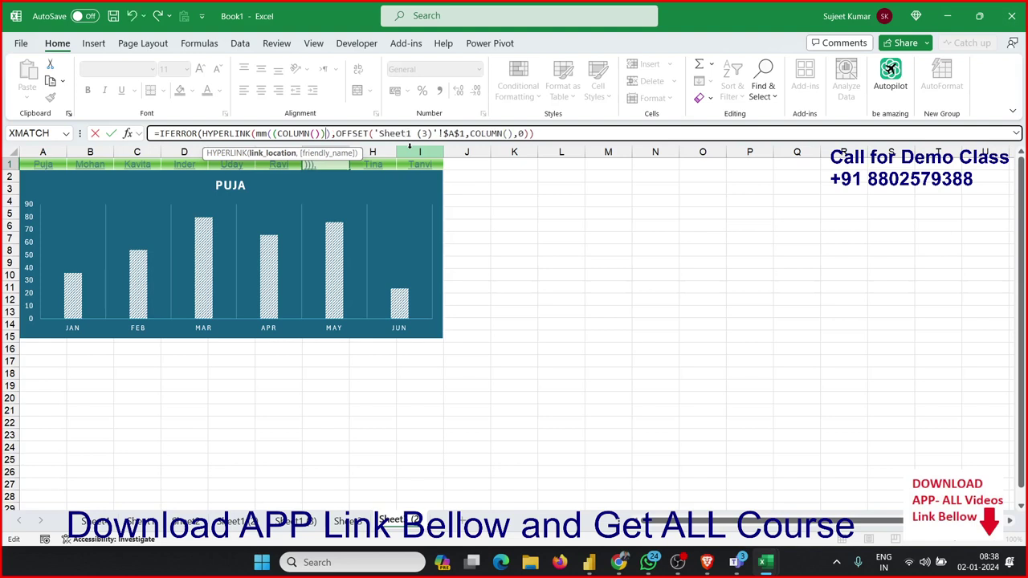
key("Delete")
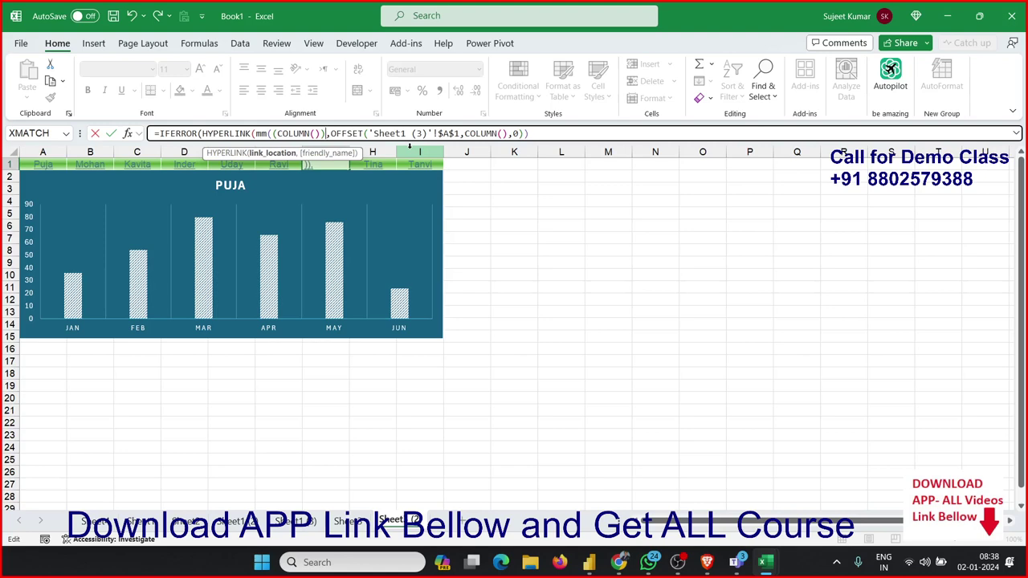
key("Left")
key("Left")
key("Left")
key("Left")
key("BackSpace")
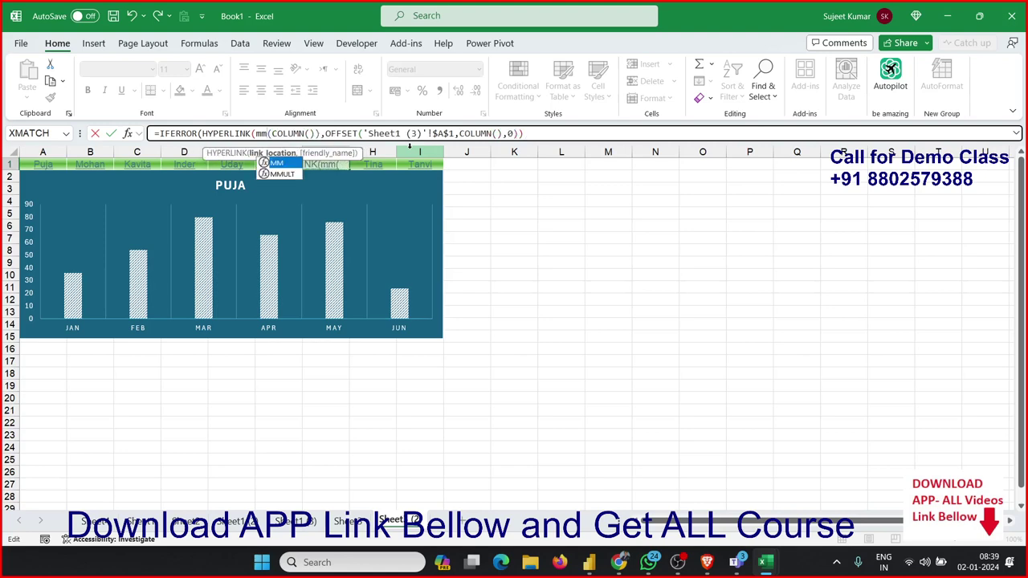
Add the missing closing parenthesis after COLUMN() and commit G1, which still shows Om
key("Right")
key("Right")
key("Right")
key("Right")
key("Right")
key("Right")
key("Right")
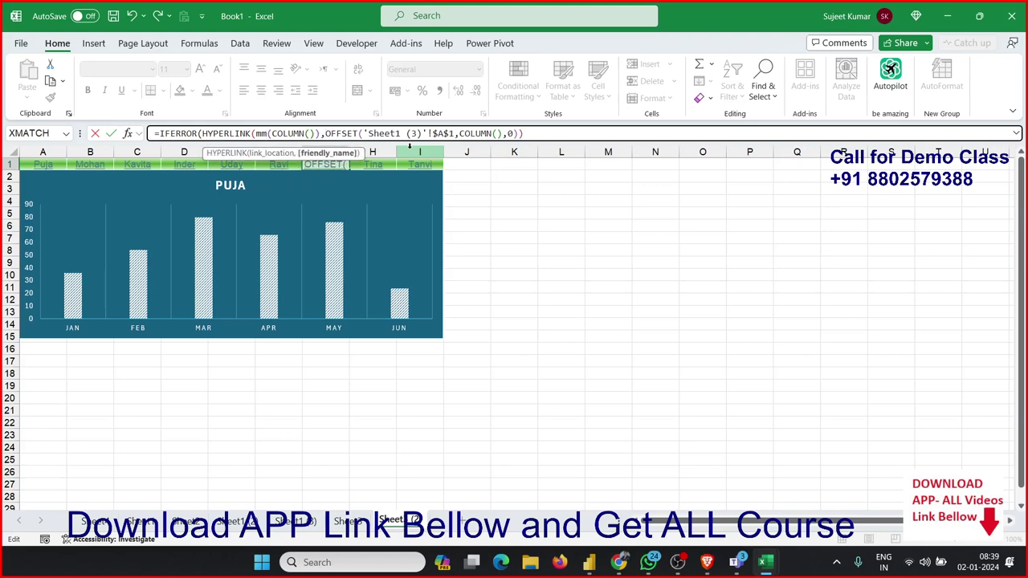
key("Left")
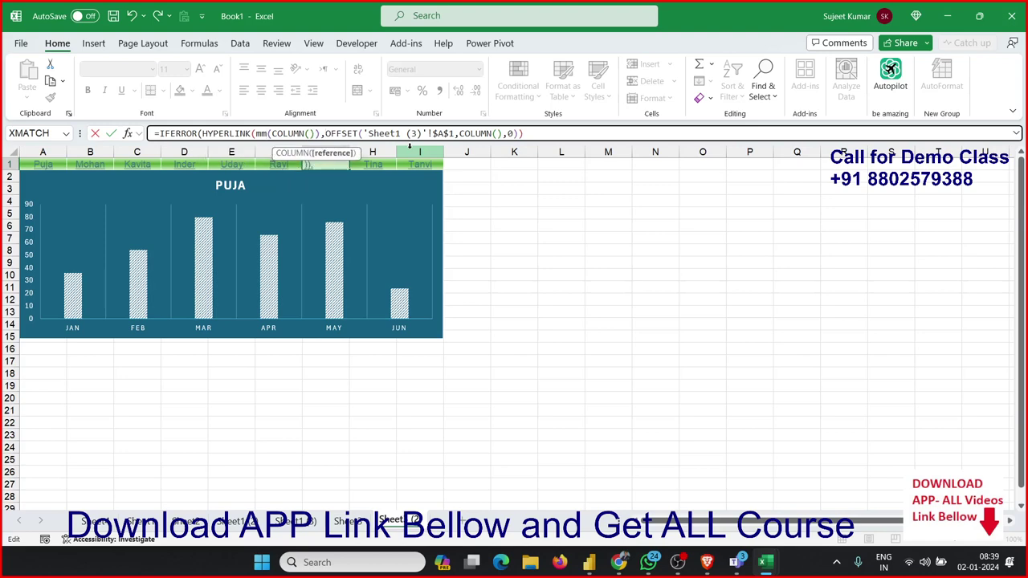
key("Right")
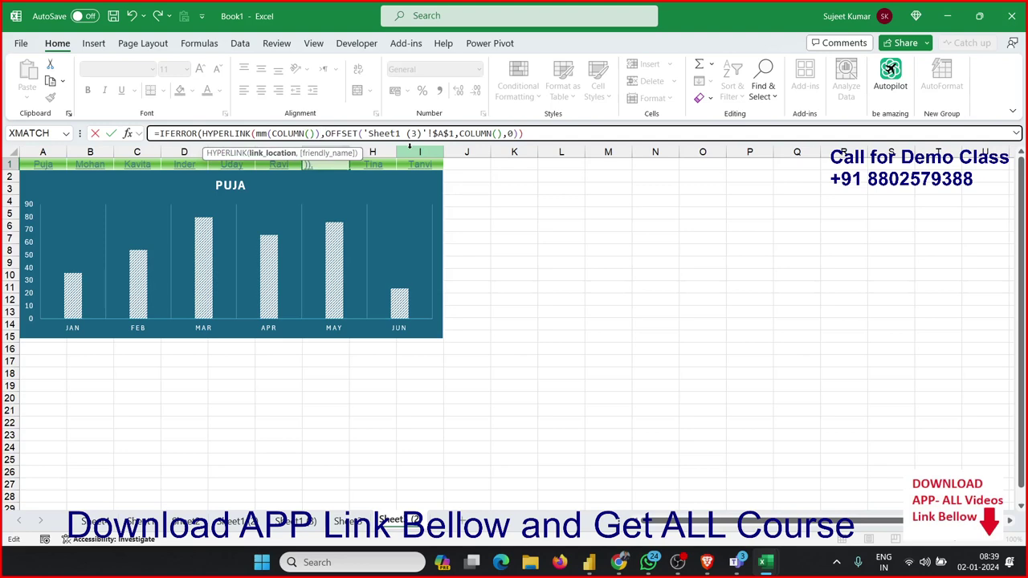
type(")")
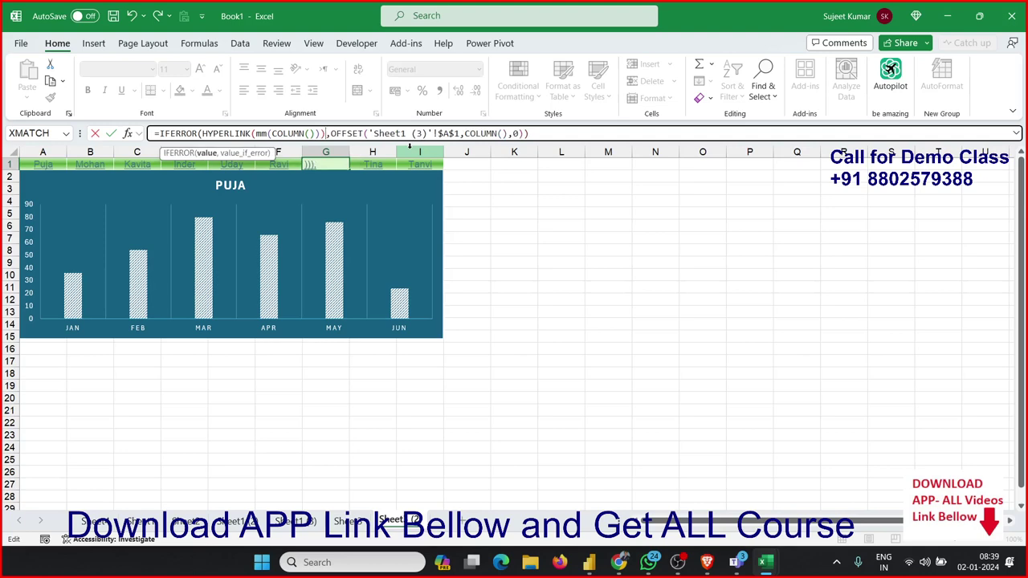
key("Return")
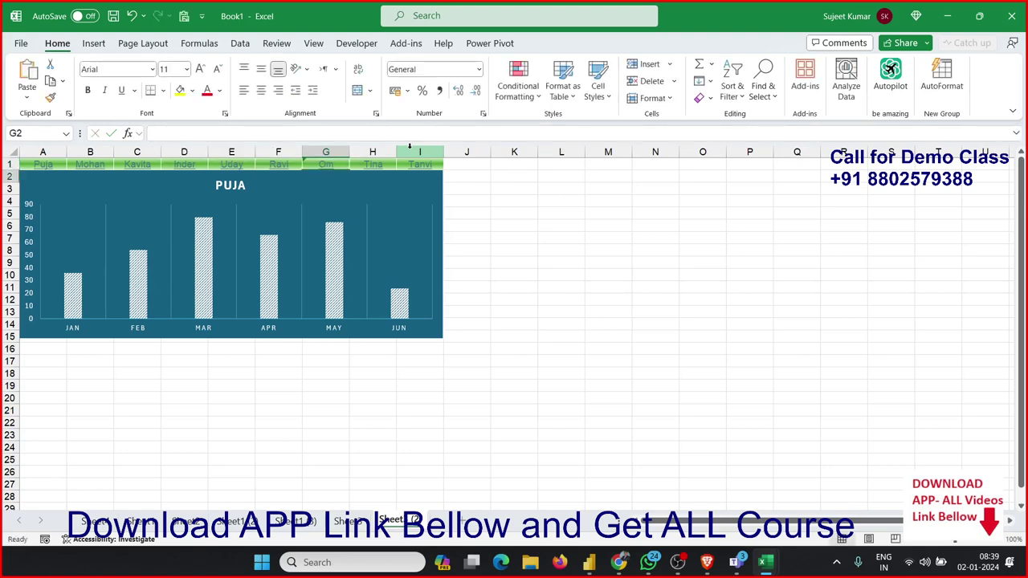
key("Up")
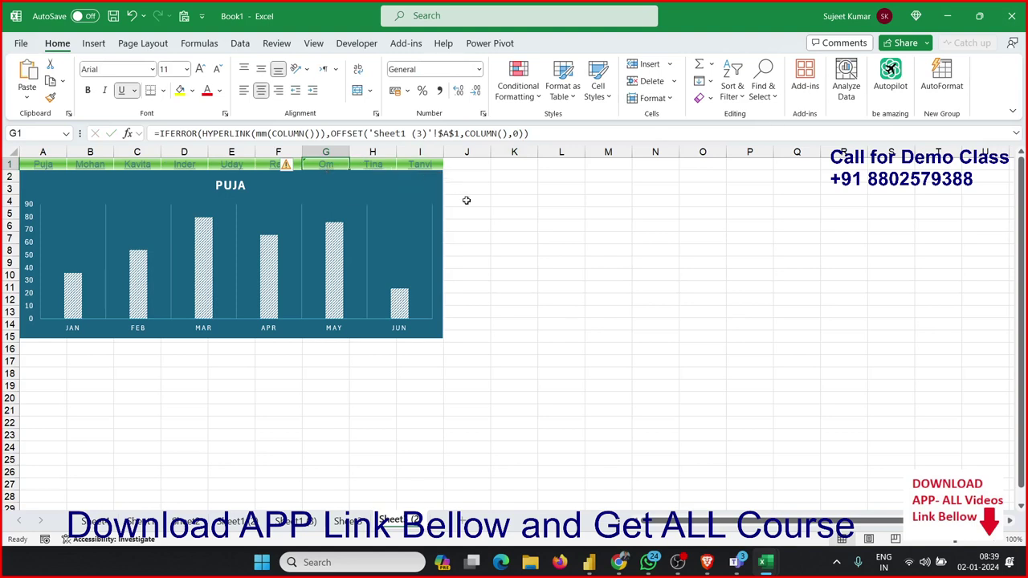
left_click(497, 200)
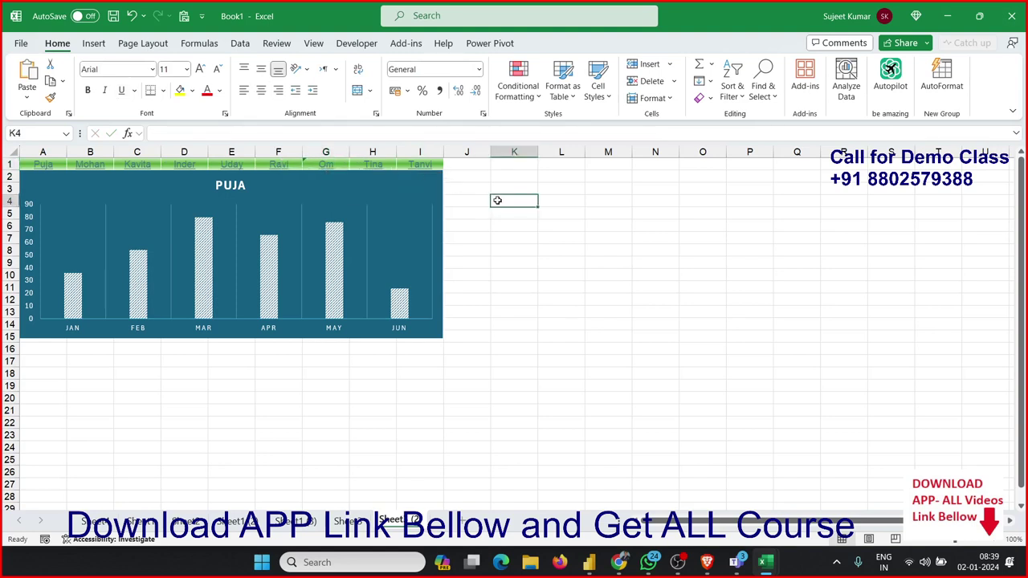
Review B1's formula, then re-enter A1's IFERROR/HYPERLINK formula so it shows its name link
key("Up")
key("Left")
key("Left")
key("Left")
key("Left")
key("Left")
key("Up")
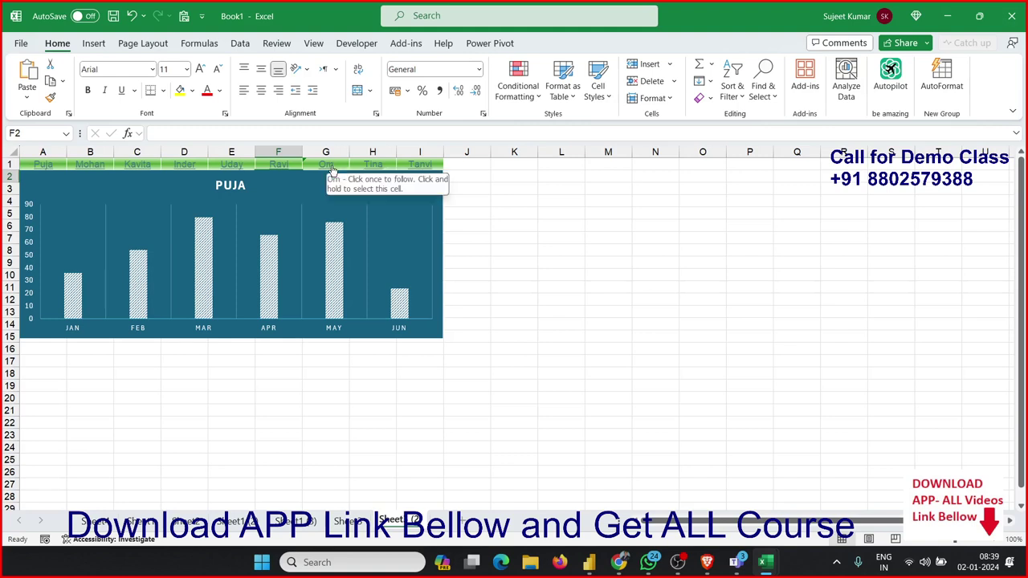
key("Up")
key("Left")
key("Left")
key("Left")
key("Left")
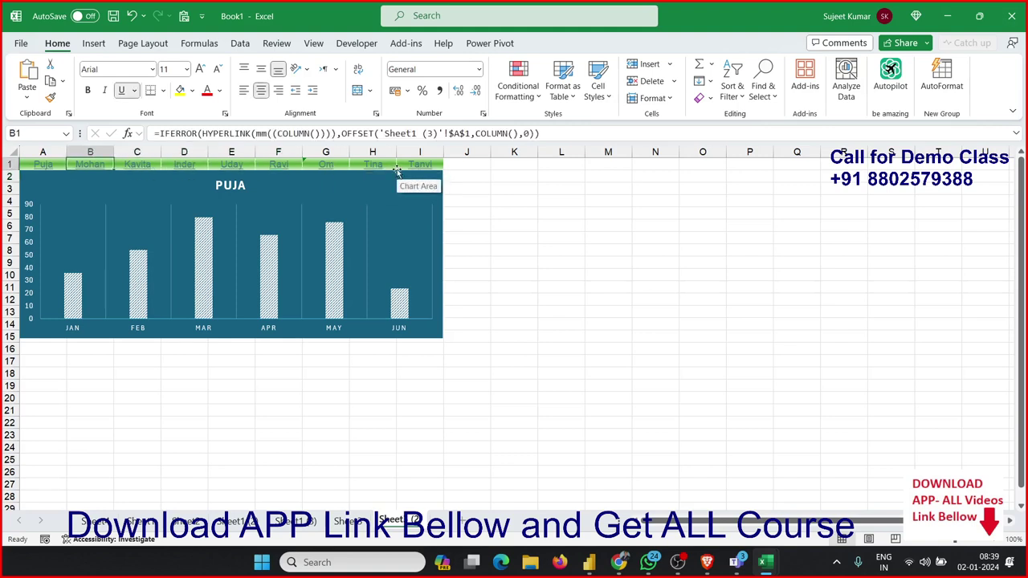
key("Left")
left_click(321, 133)
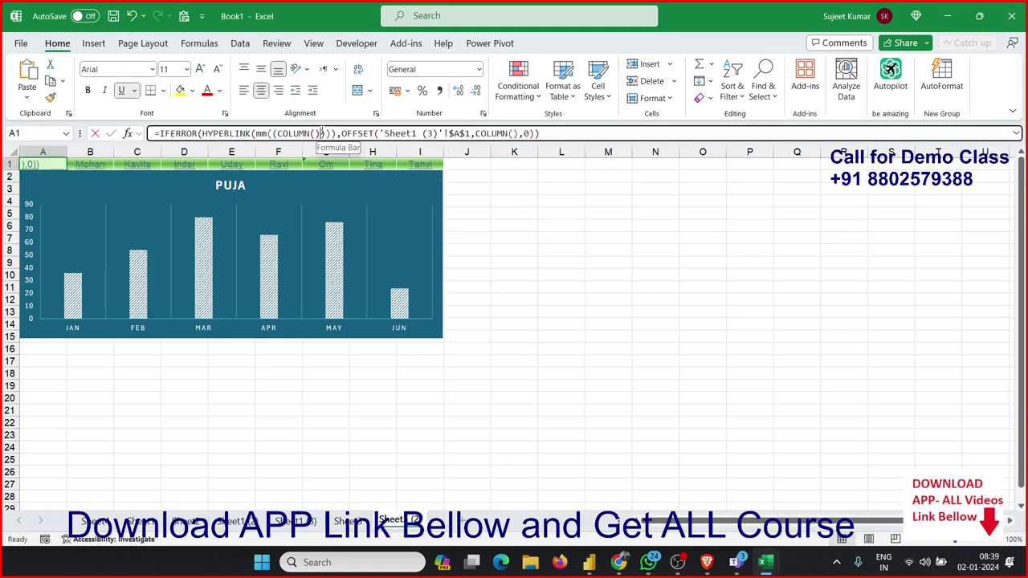
left_click(321, 133)
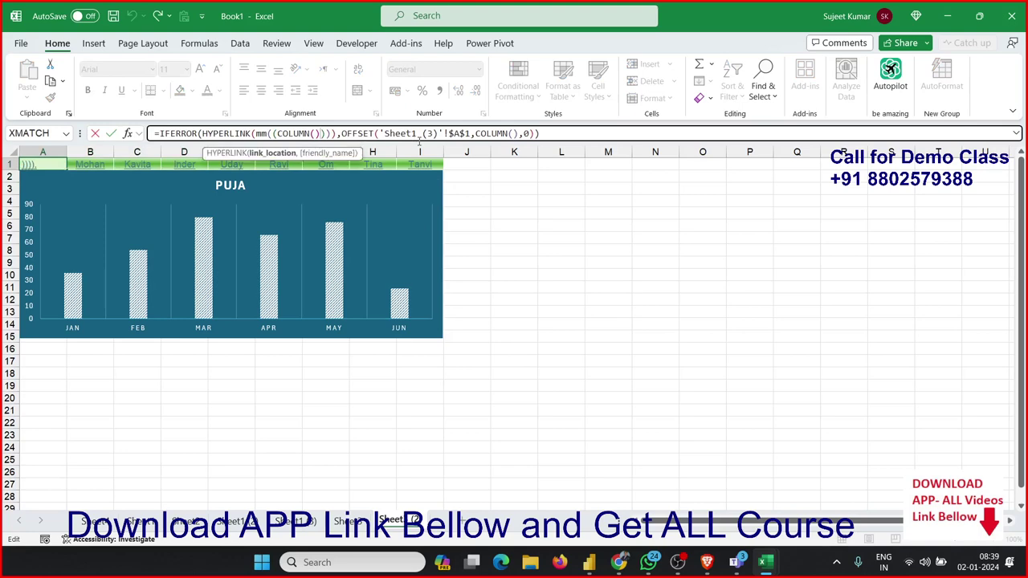
key("Right")
key("Right")
key("Right")
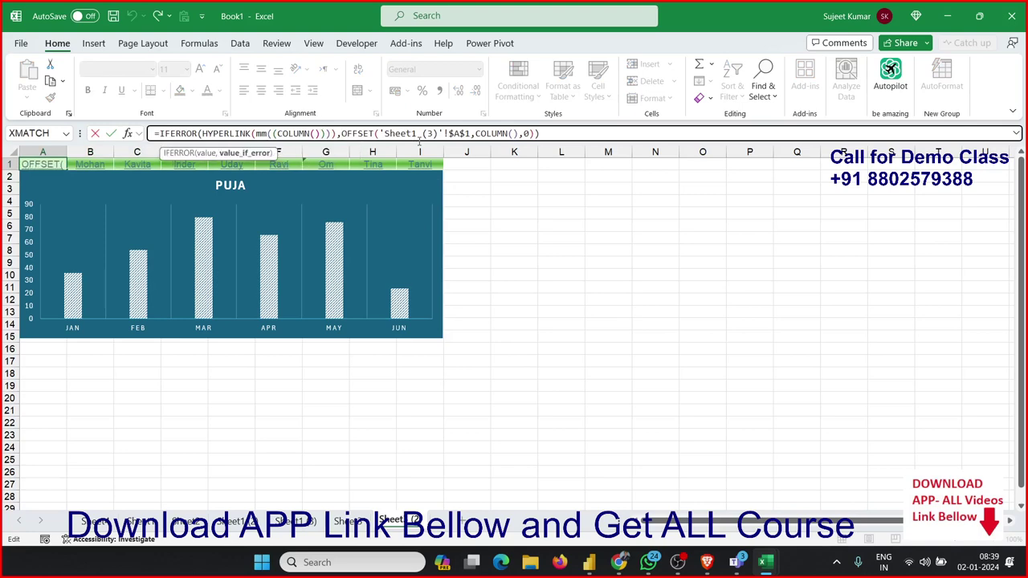
key("Left")
key("Left")
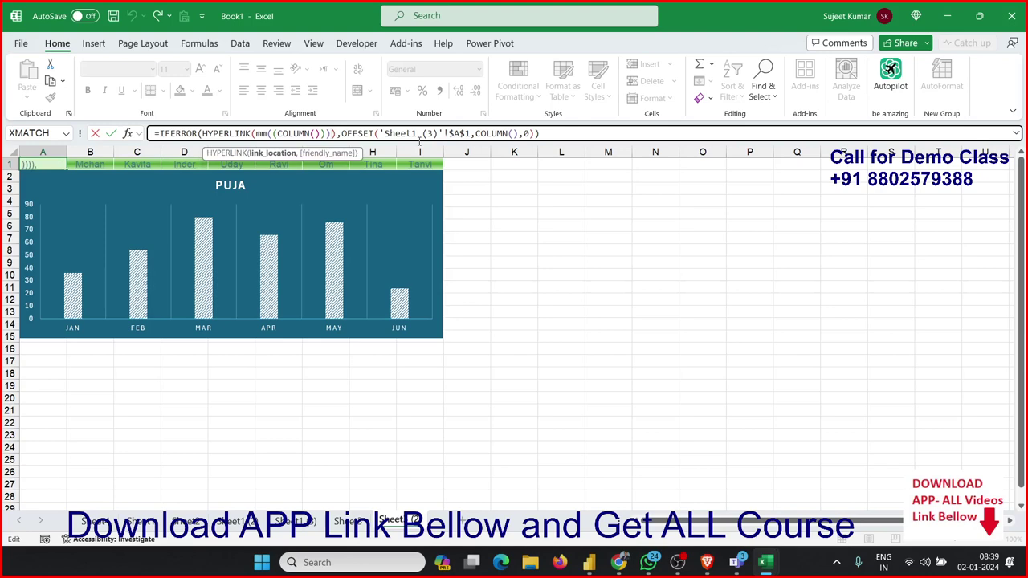
key("Return")
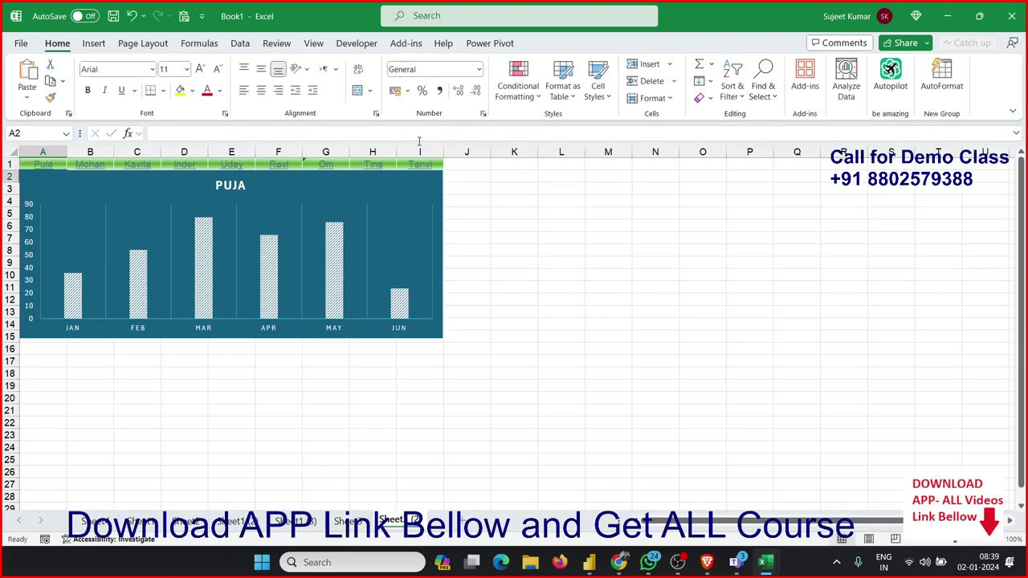
key("Up")
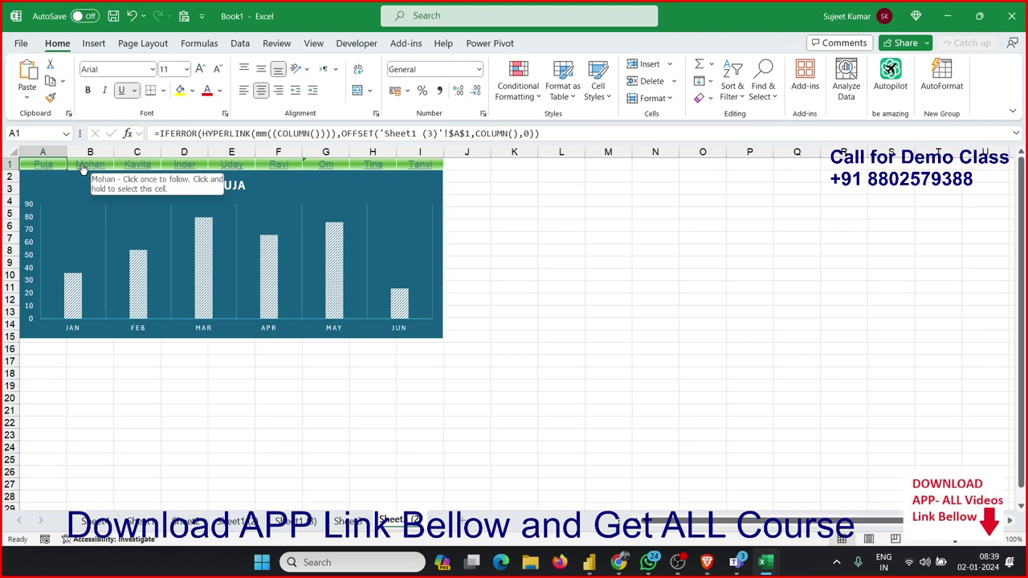
key("alt+F11")
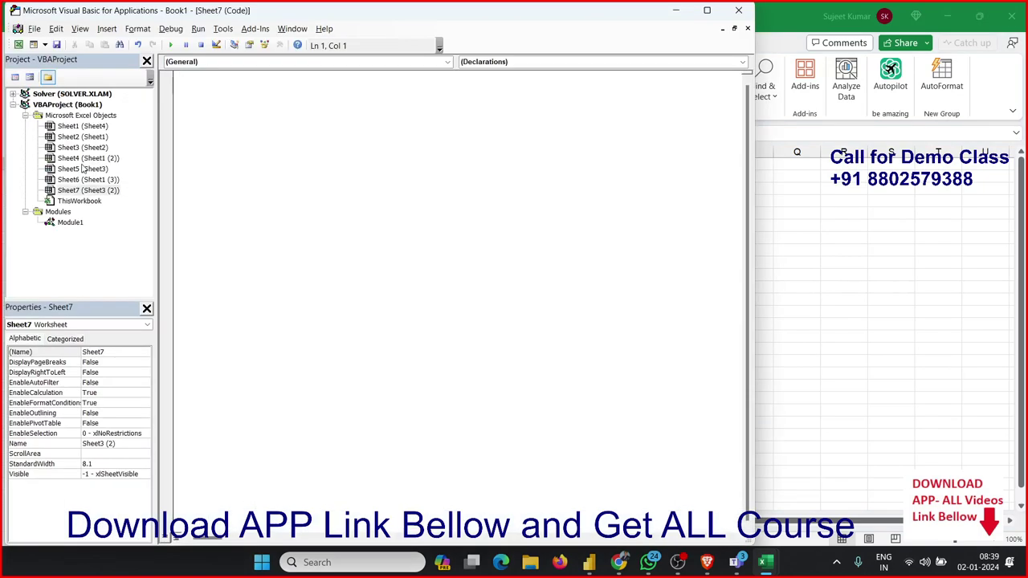
left_click(67, 232)
left_click(69, 225)
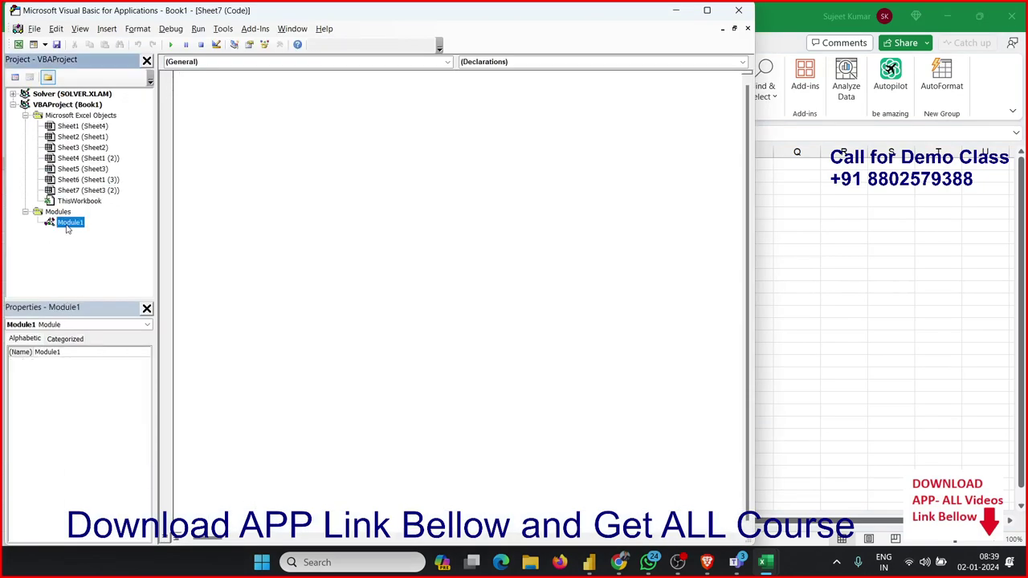
double_click(69, 223)
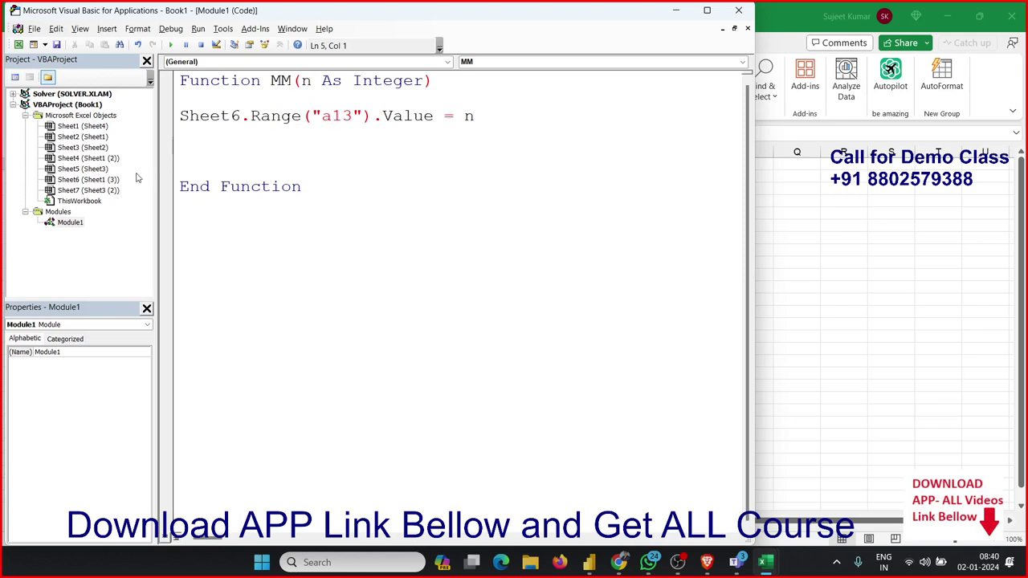
double_click(333, 118)
double_click(414, 118)
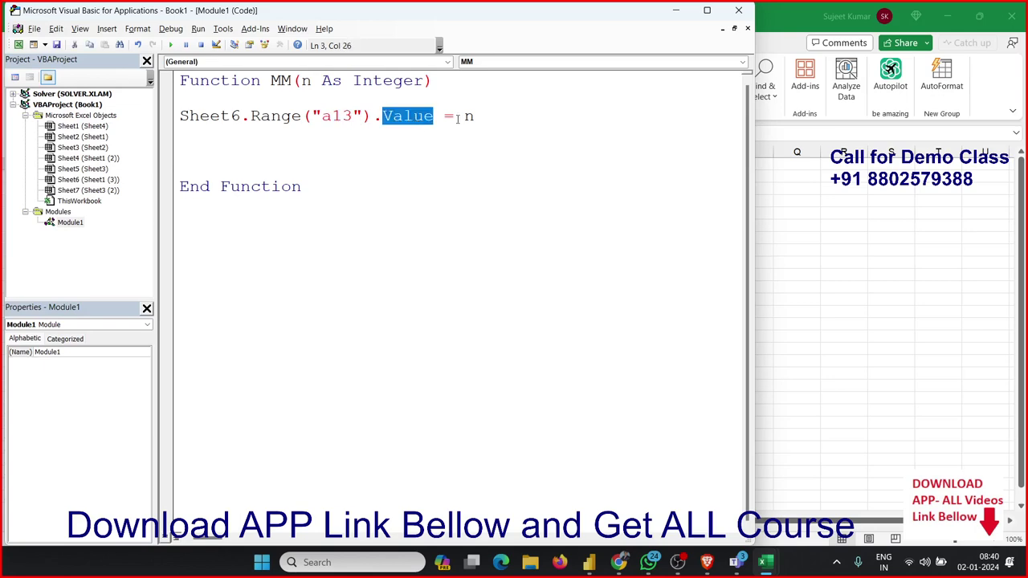
double_click(469, 117)
left_click(286, 131)
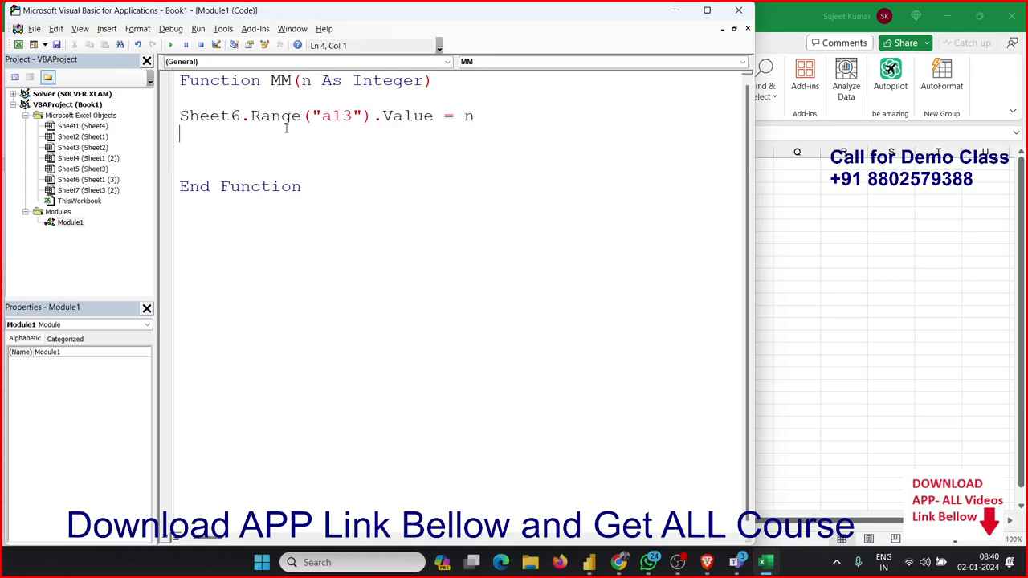
key("alt+F11")
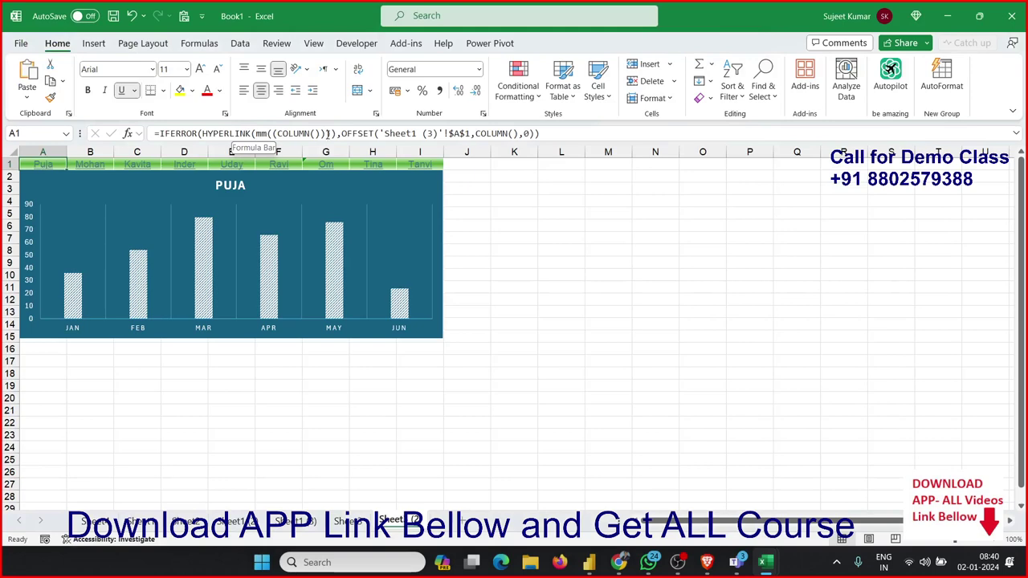
Re-commit A1's formula, then open Evaluate Formula for cell B2 from the Formulas tab
left_click_drag(275, 133, 326, 133)
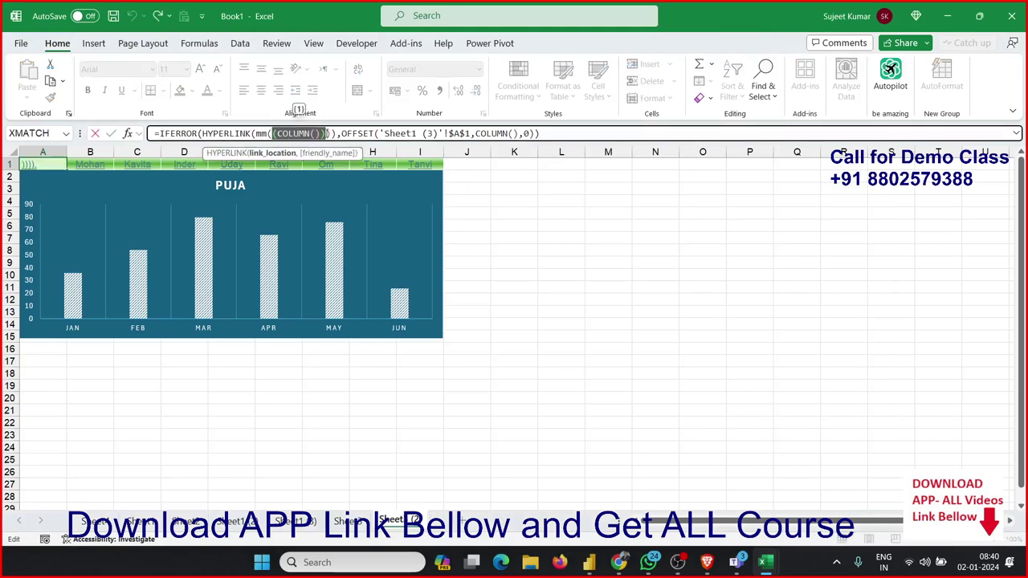
key("Return")
key("Right")
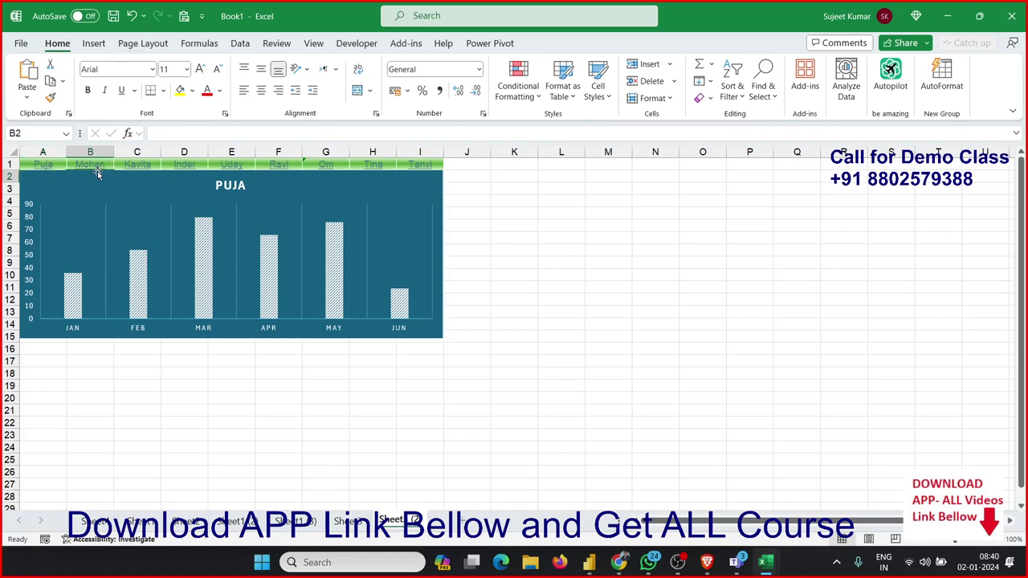
left_click(356, 45)
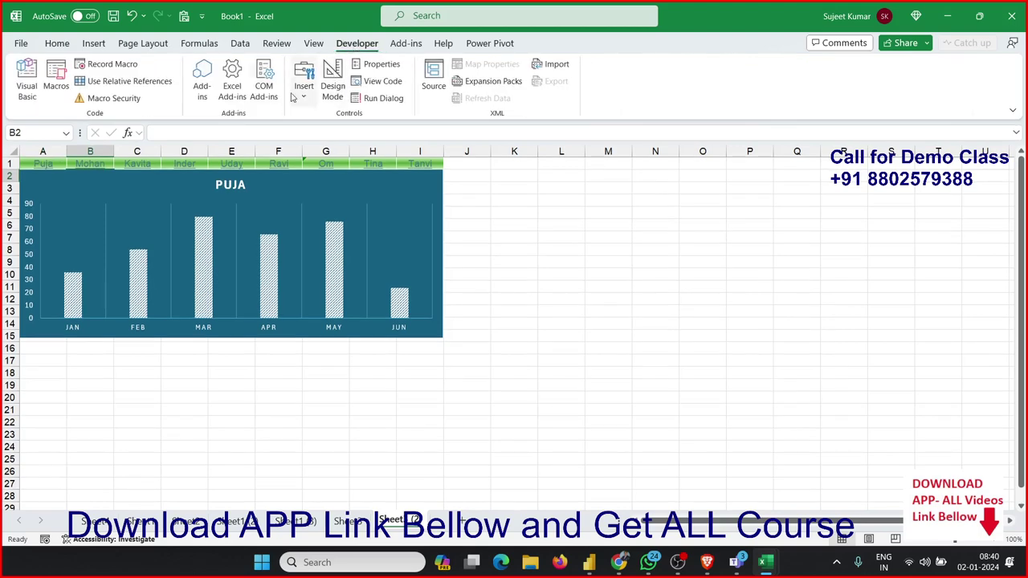
left_click(202, 44)
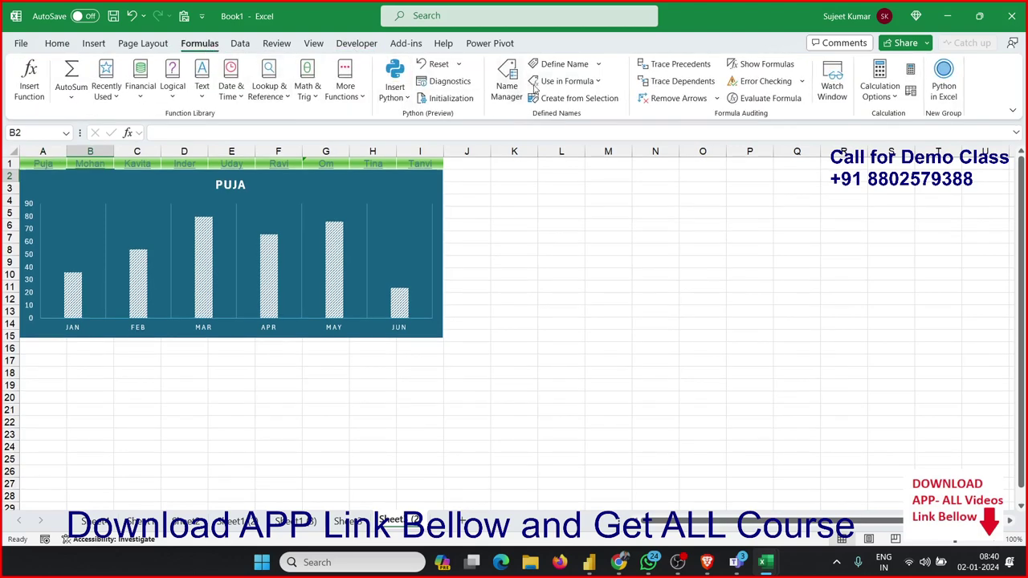
left_click(762, 99)
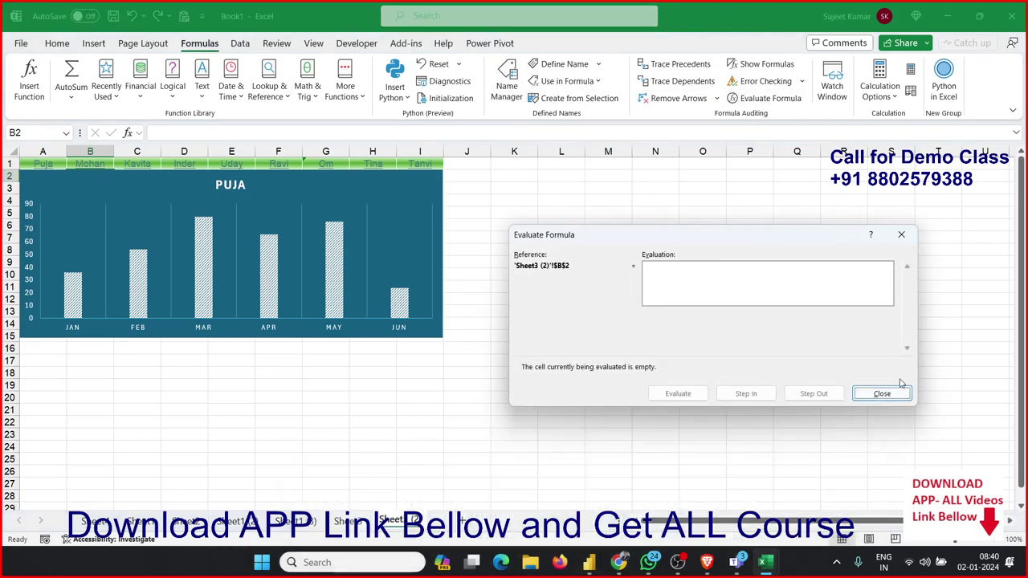
left_click(899, 395)
key("Up")
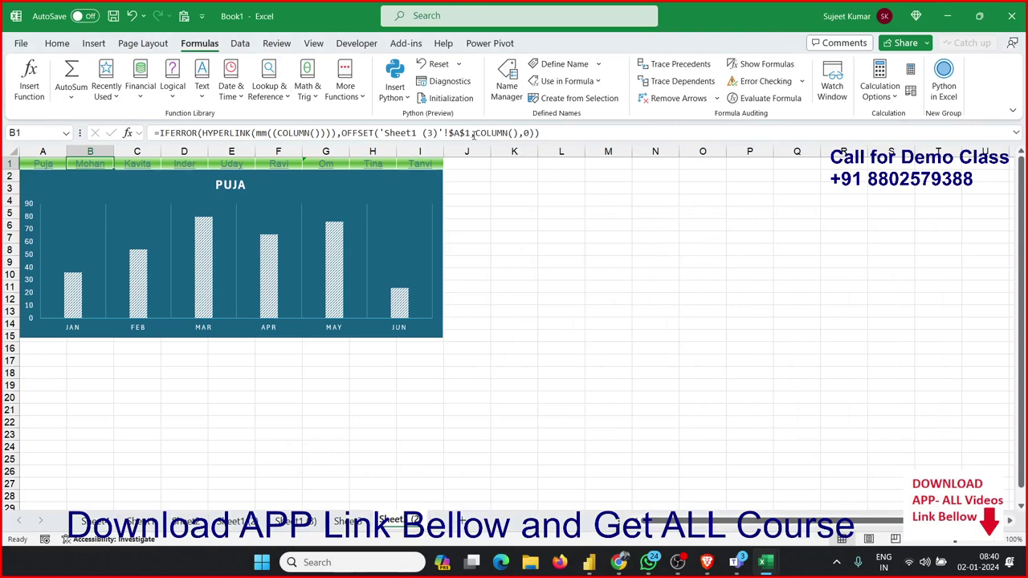
key("Left")
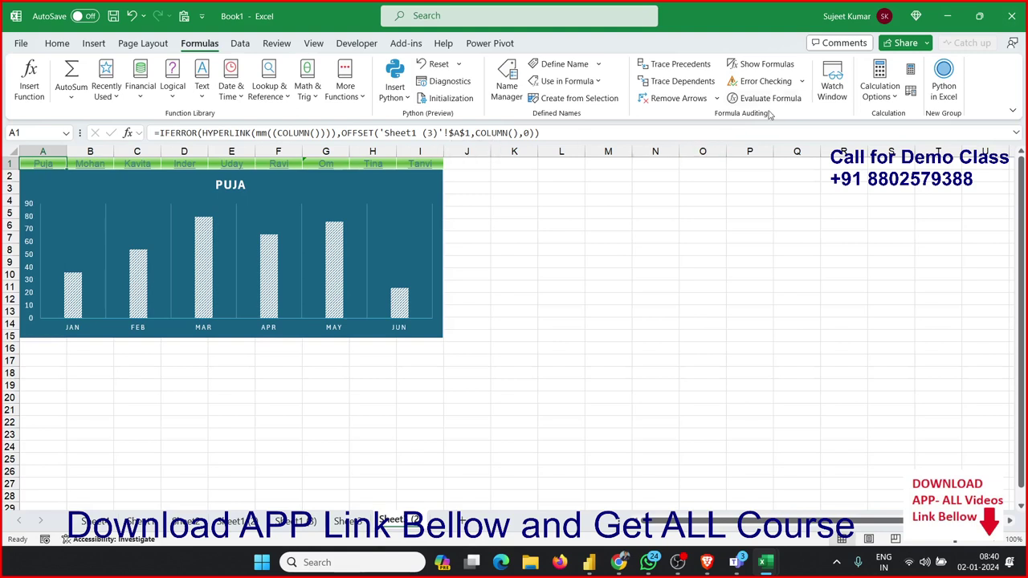
key("Right")
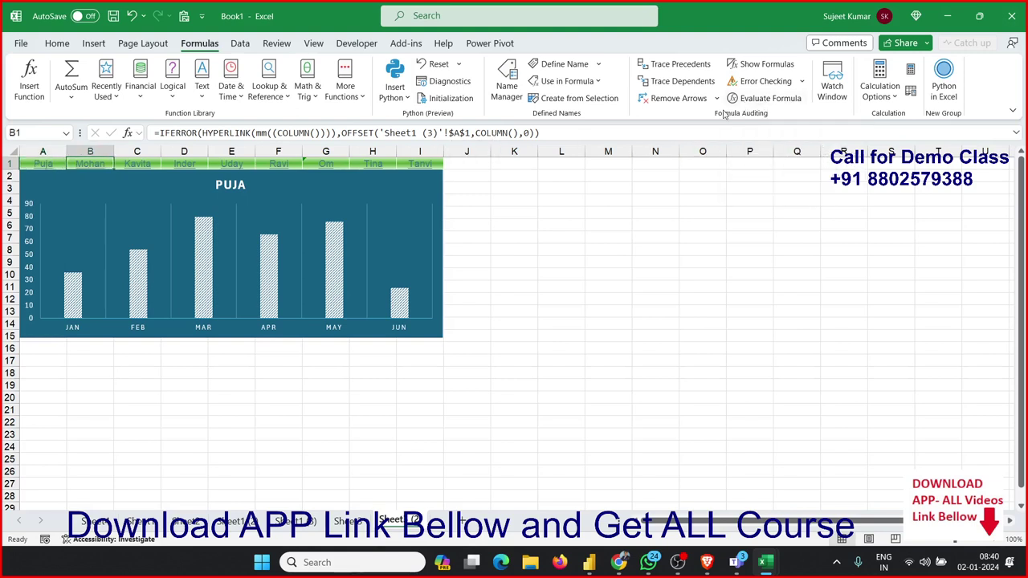
left_click(751, 103)
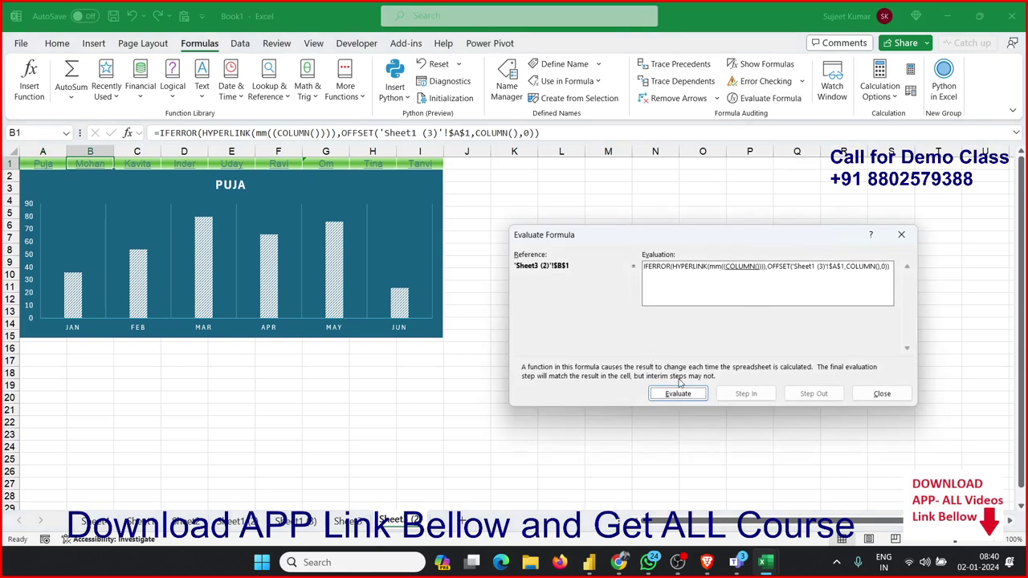
left_click(698, 400)
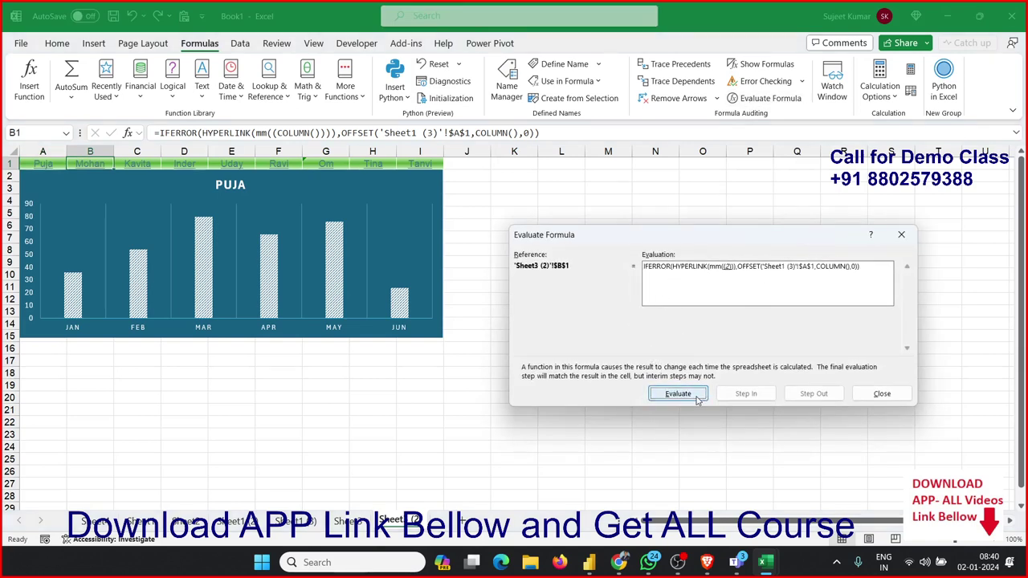
left_click(698, 400)
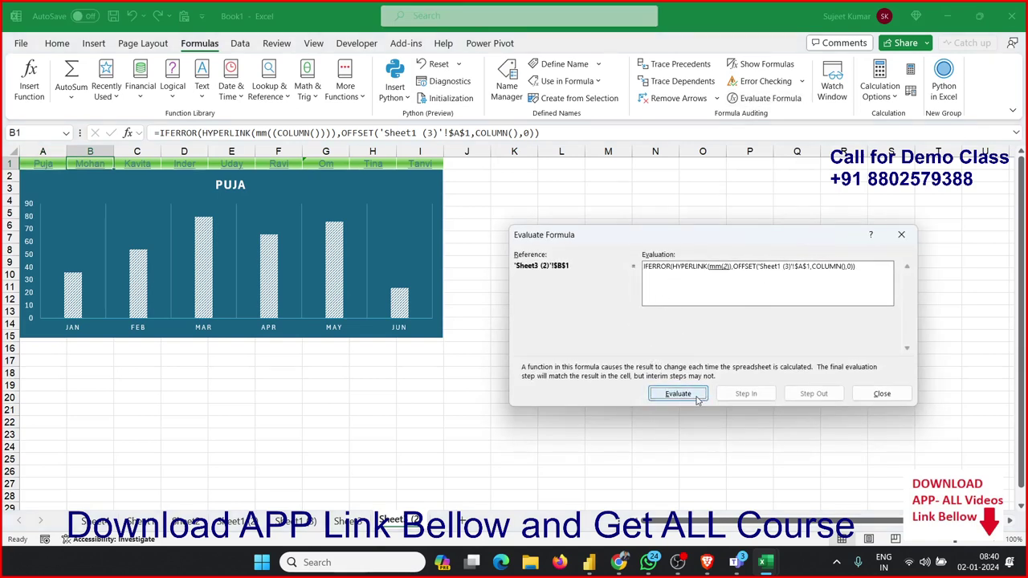
left_click(698, 400)
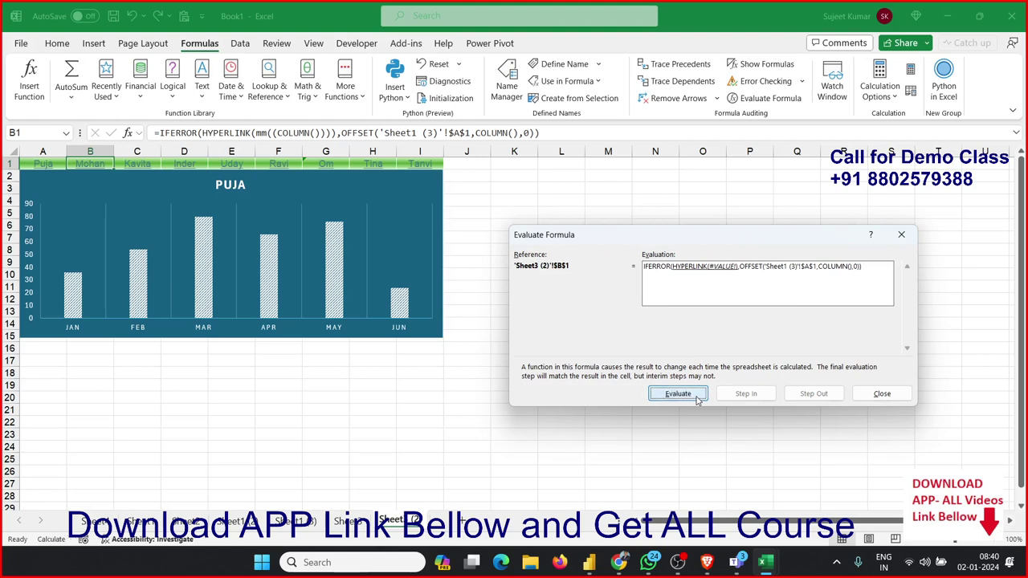
left_click(698, 400)
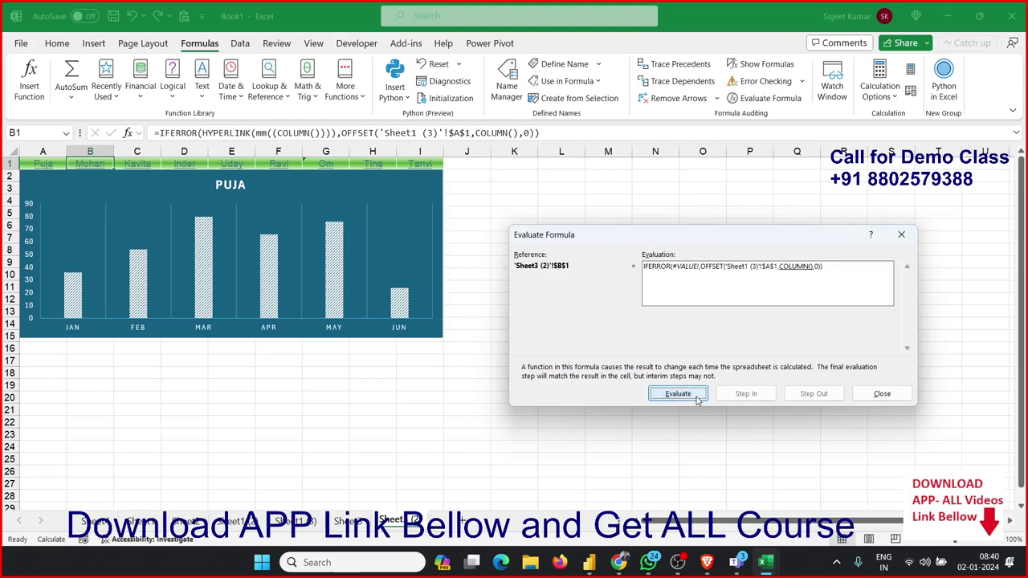
left_click(698, 400)
left_click(698, 400)
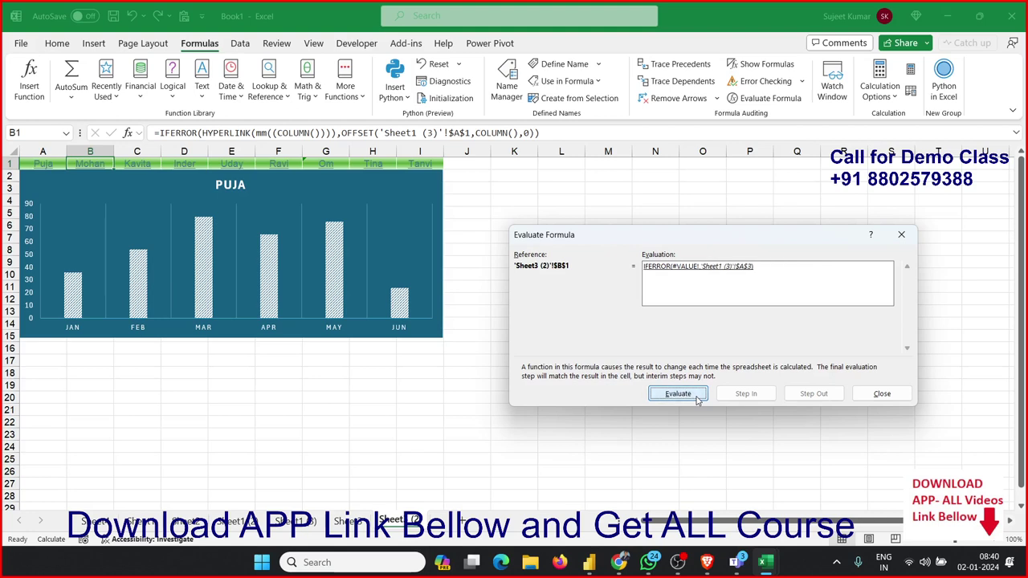
left_click(698, 400)
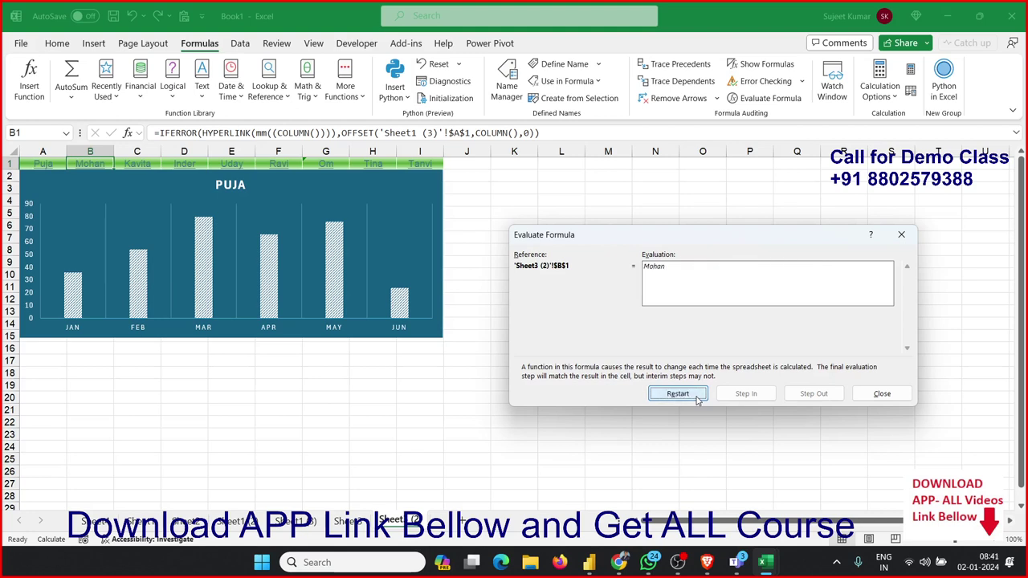
left_click(698, 400)
left_click(698, 400)
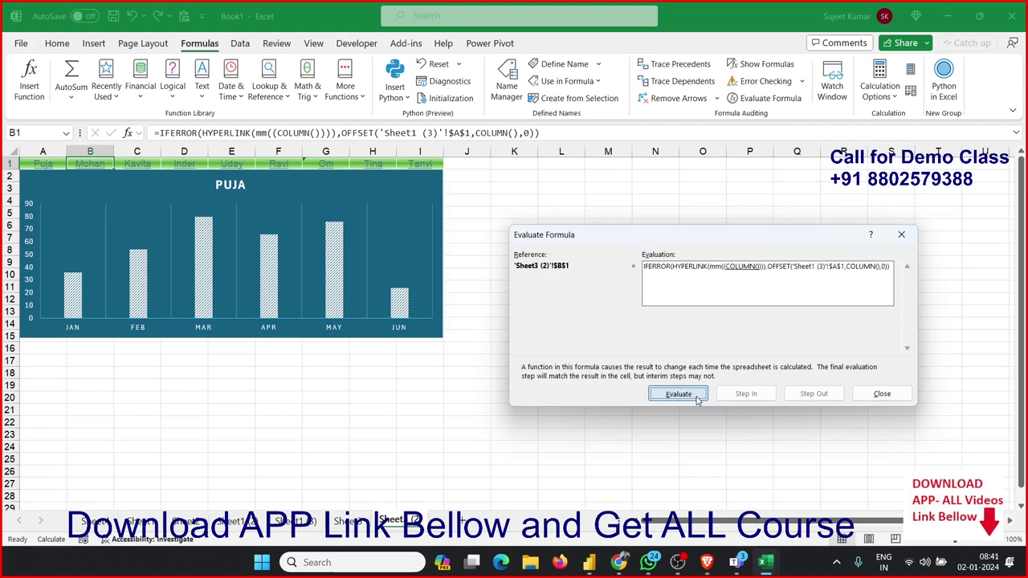
left_click(698, 400)
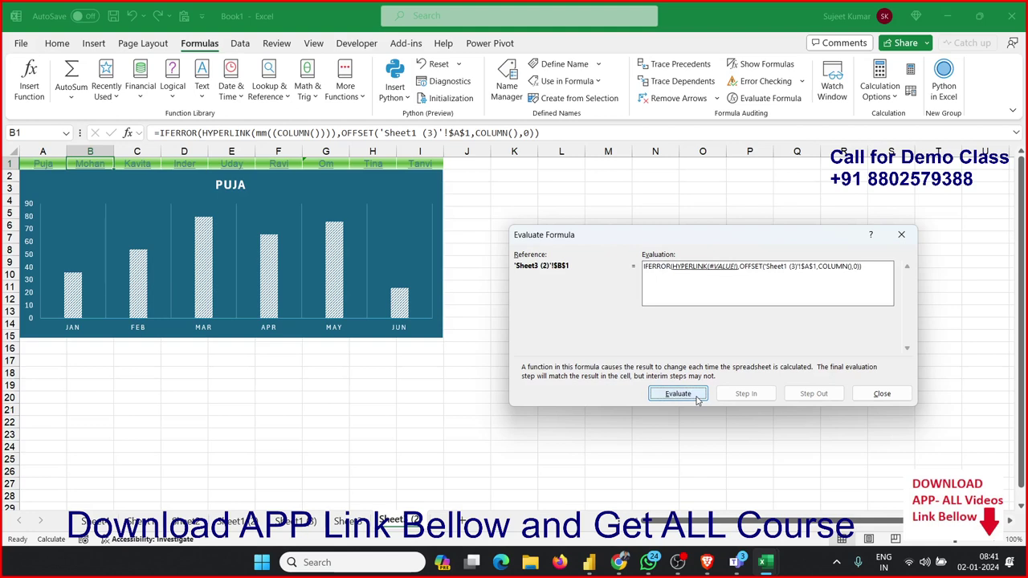
left_click(698, 400)
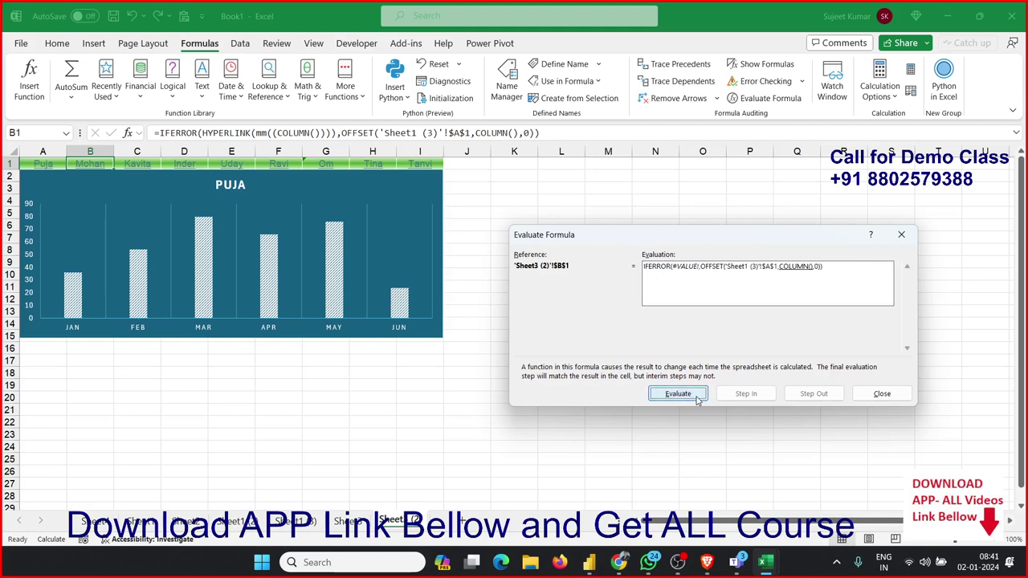
left_click(699, 400)
left_click(698, 400)
left_click(698, 400)
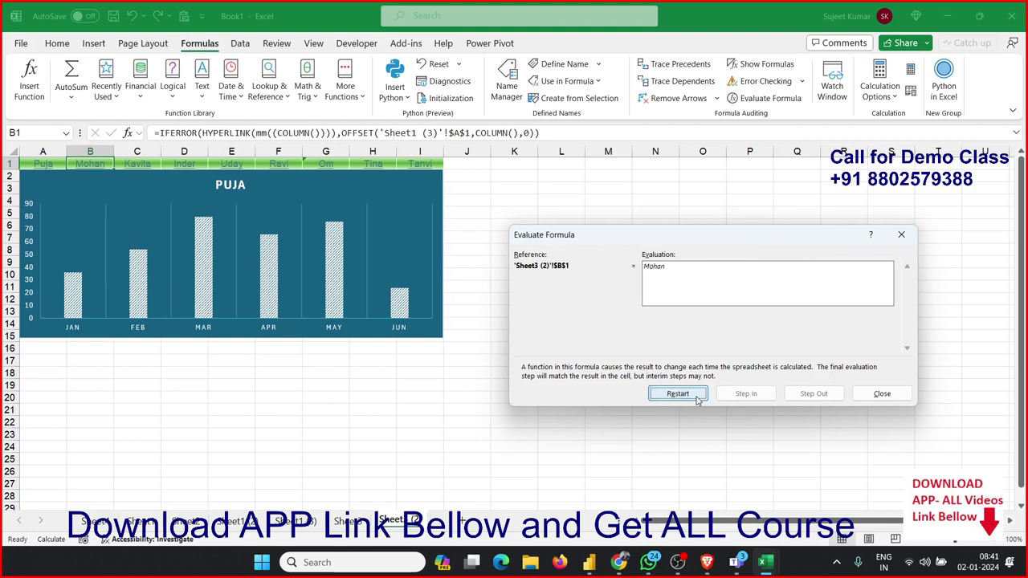
left_click(698, 400)
left_click(698, 400)
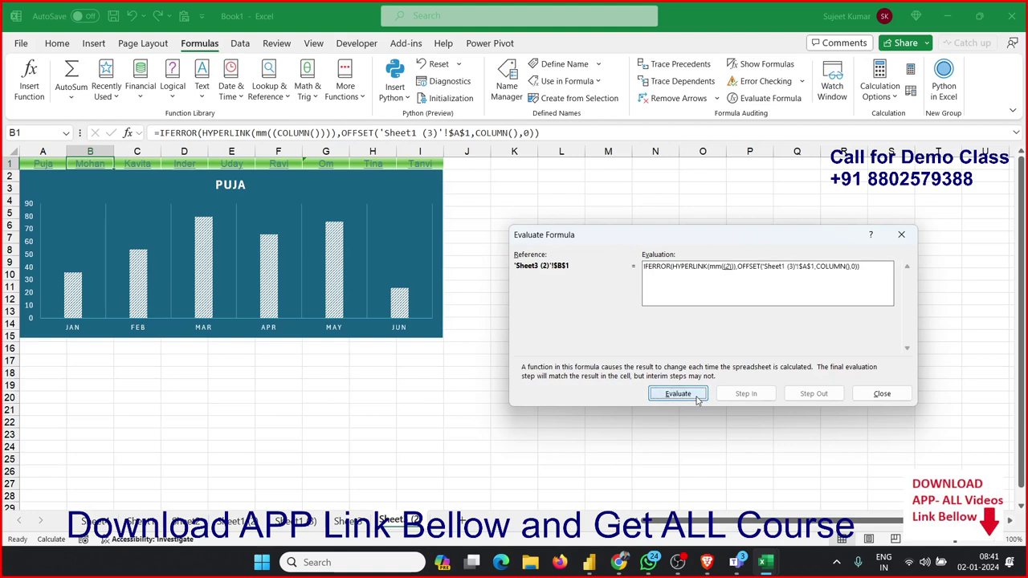
left_click(698, 400)
left_click(698, 400)
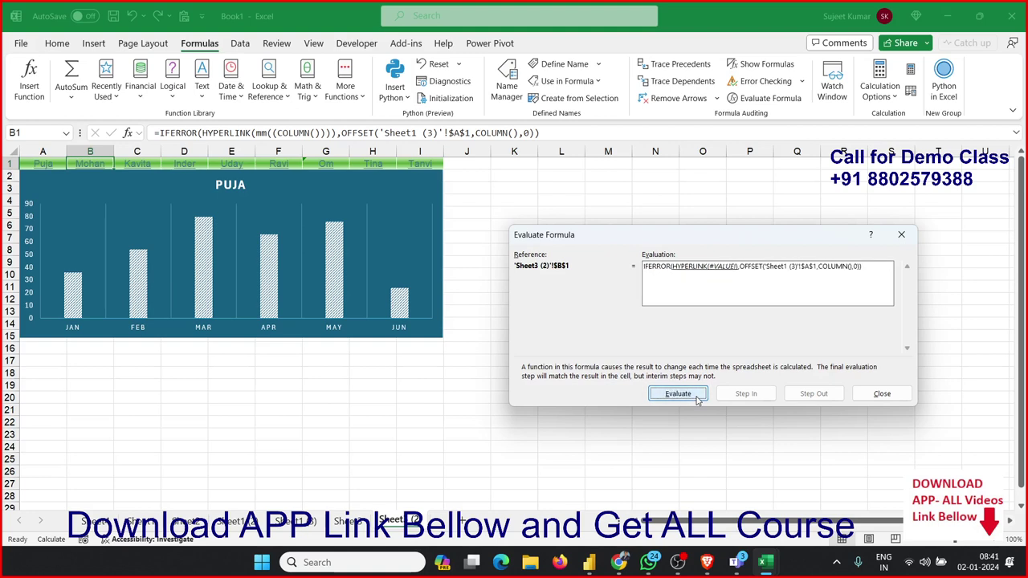
left_click(695, 398)
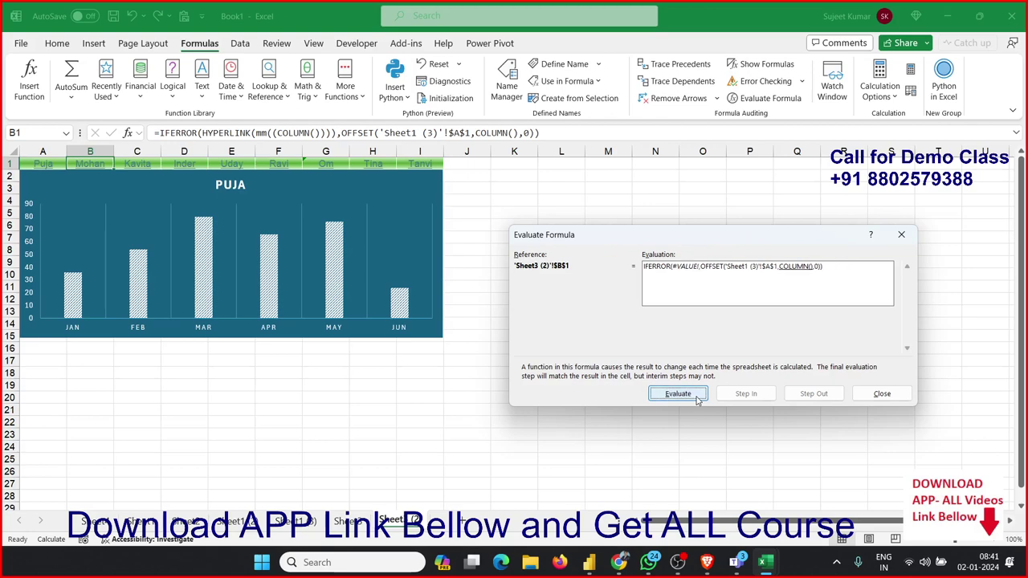
left_click(905, 397)
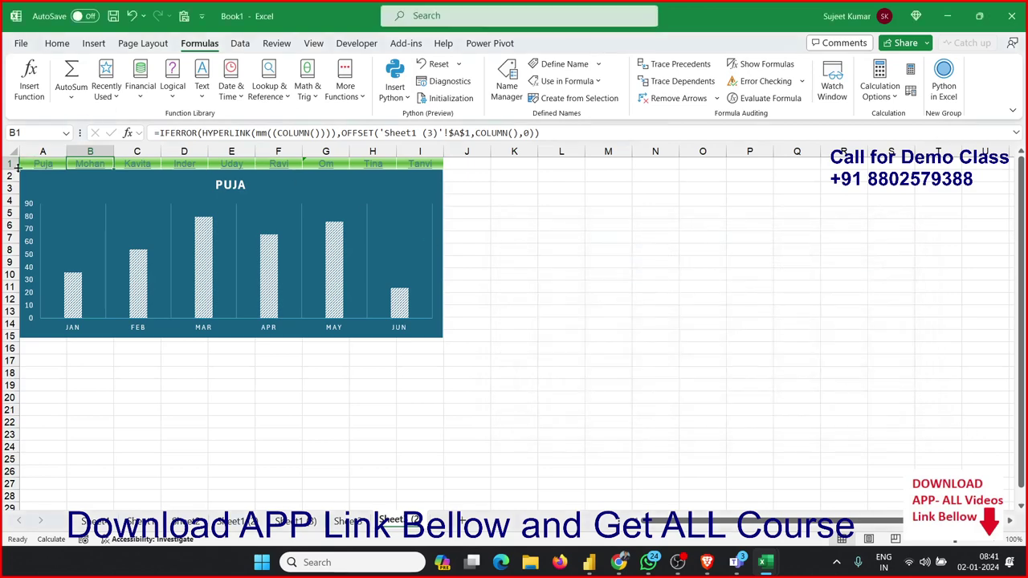
left_click(241, 460)
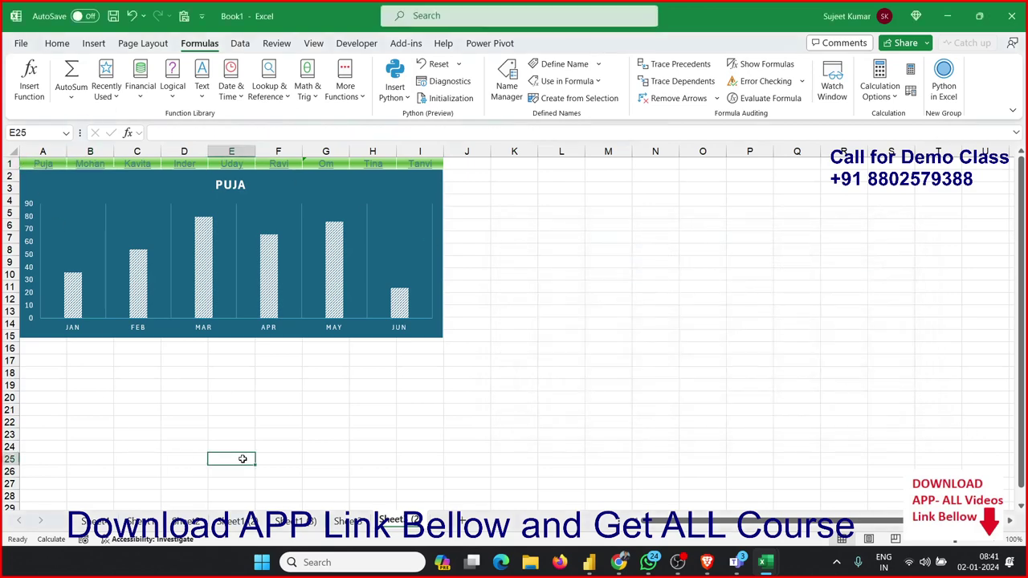
key("alt+F11")
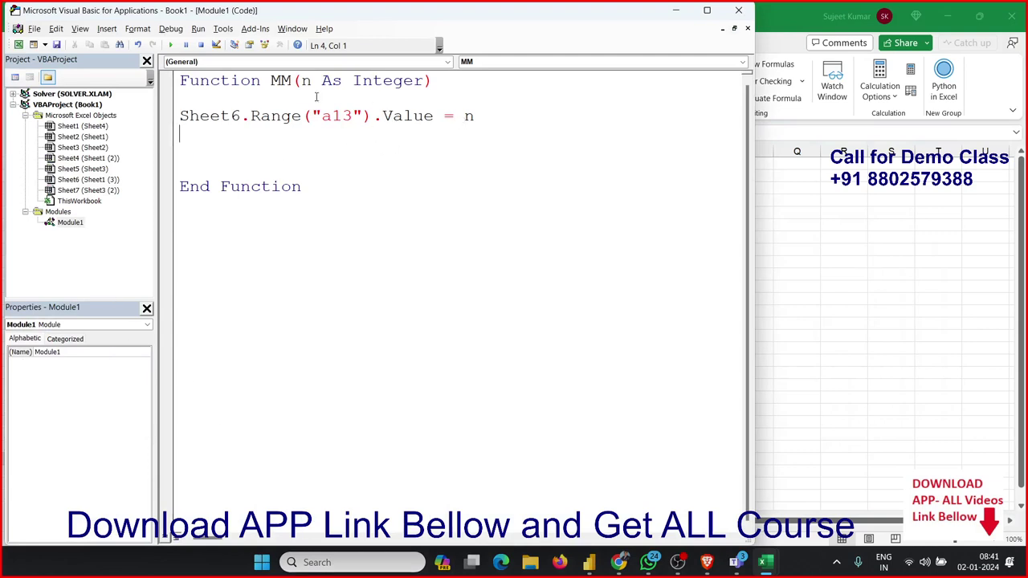
key("alt+F11")
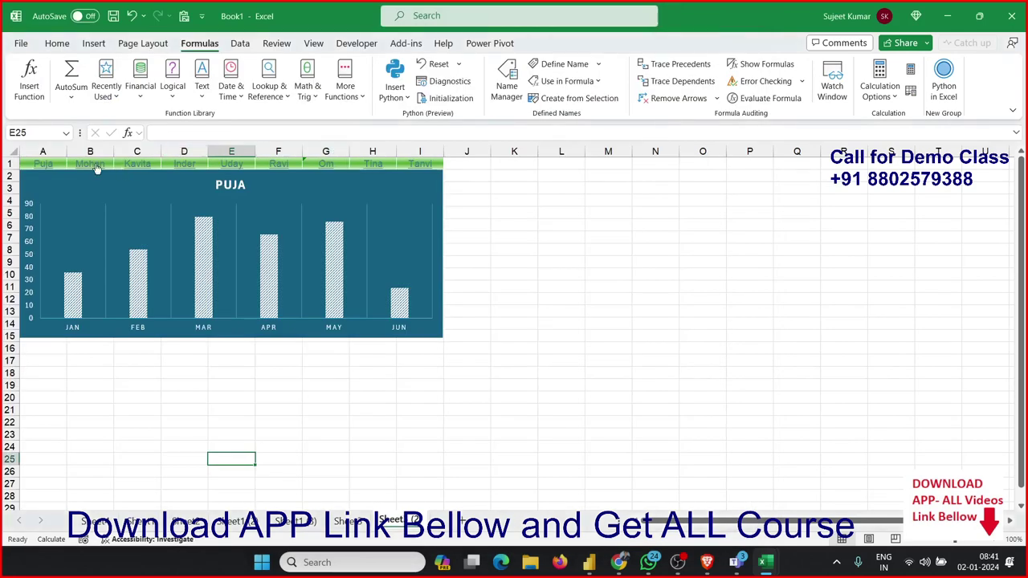
left_click(95, 165)
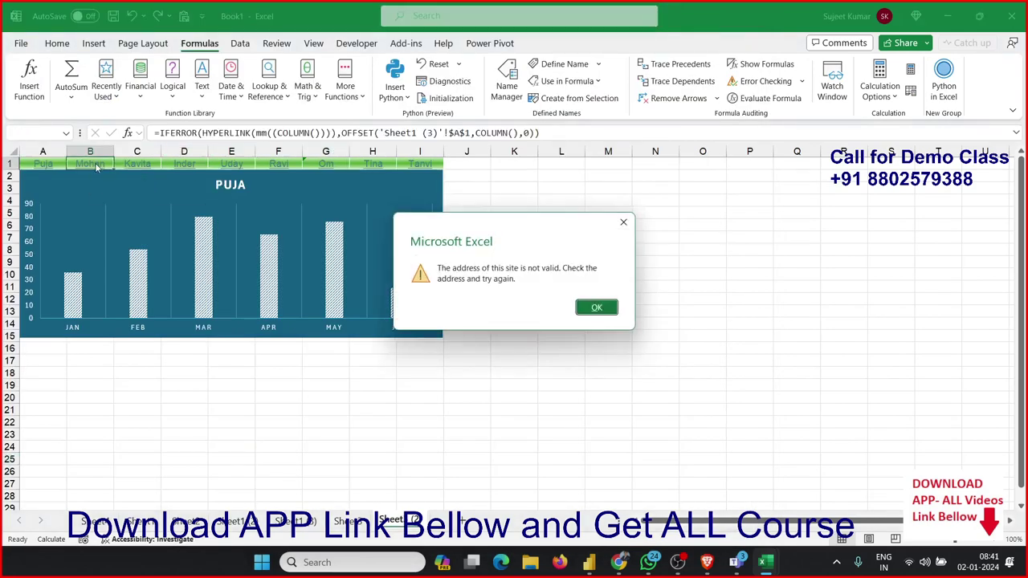
left_click(615, 308)
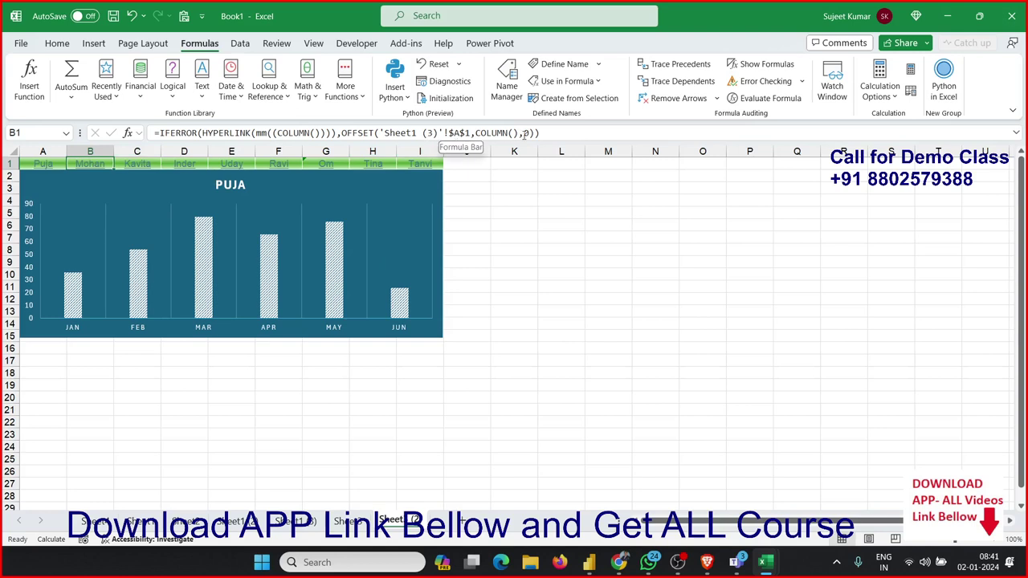
double_click(231, 135)
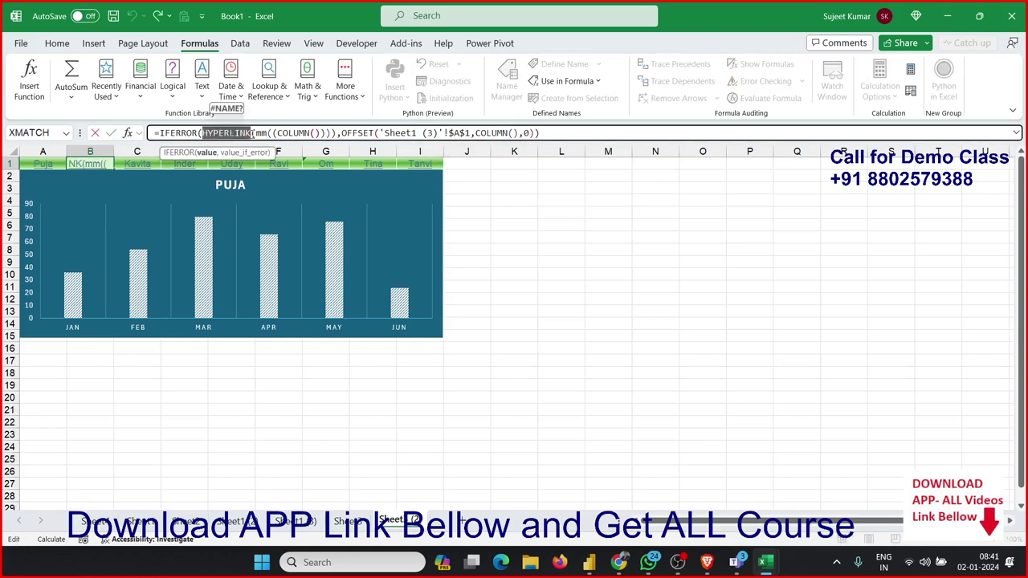
left_click(255, 133)
double_click(293, 133)
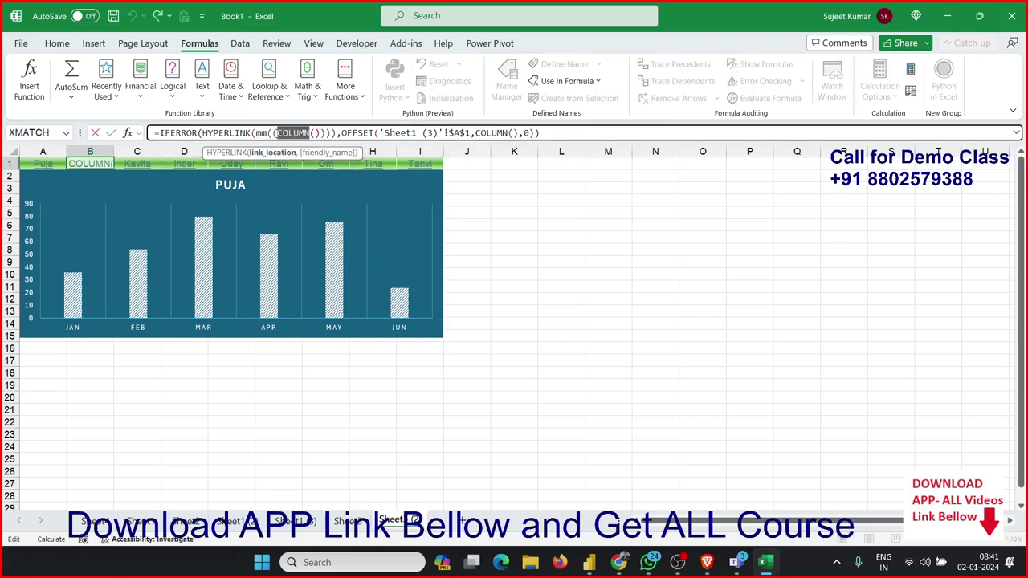
left_click(316, 133)
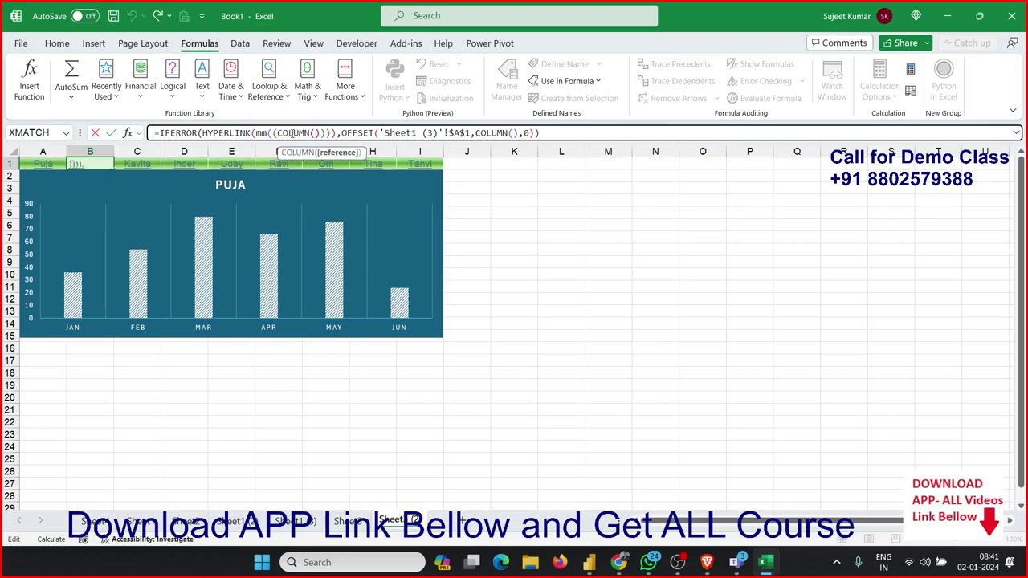
double_click(293, 133)
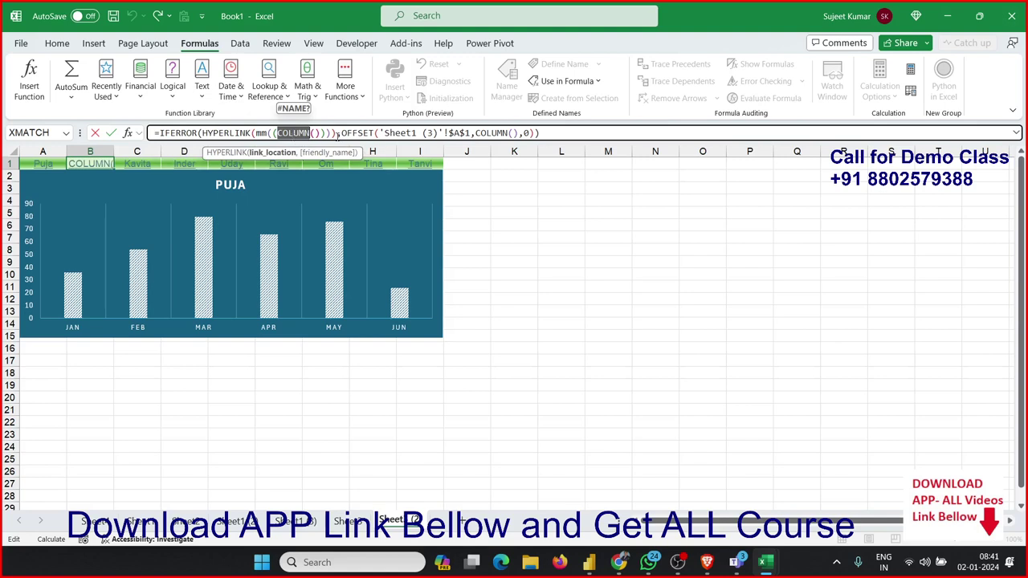
key("Escape")
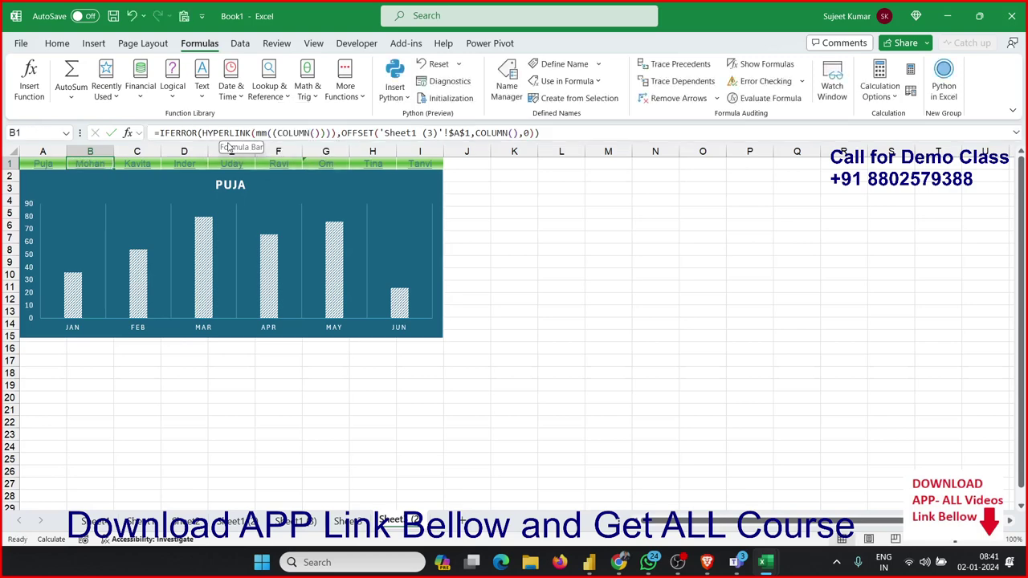
key("Left")
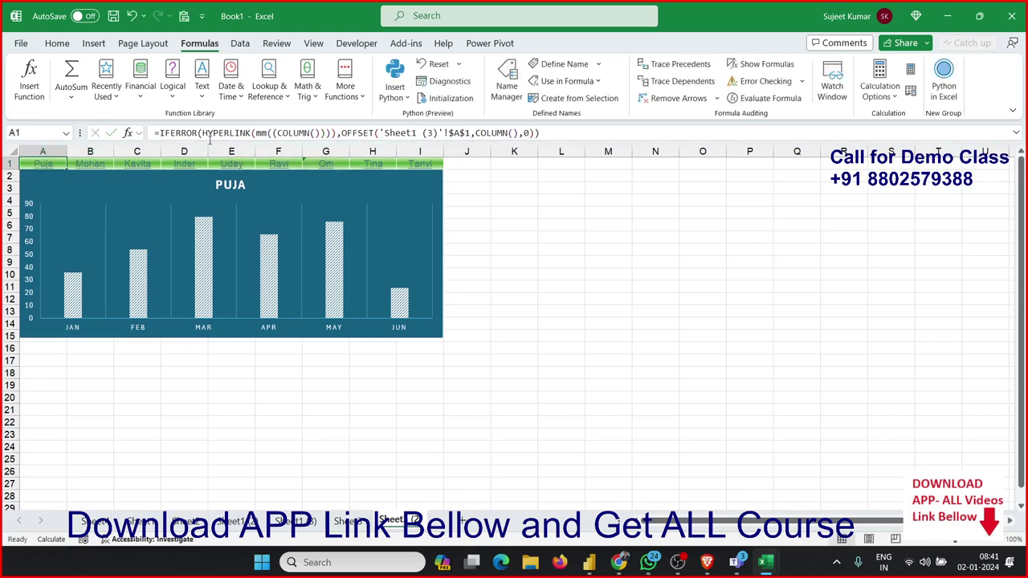
Remove IFERROR and the OFFSET fallback, leaving =HYPERLINK(mm((COLUMN()))) in A1
left_click(199, 133)
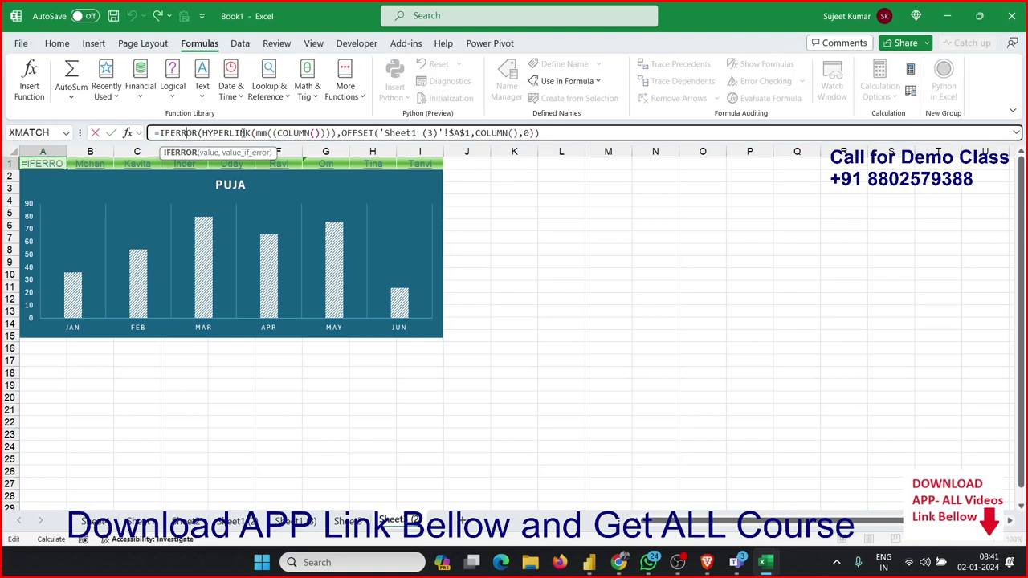
key("Left")
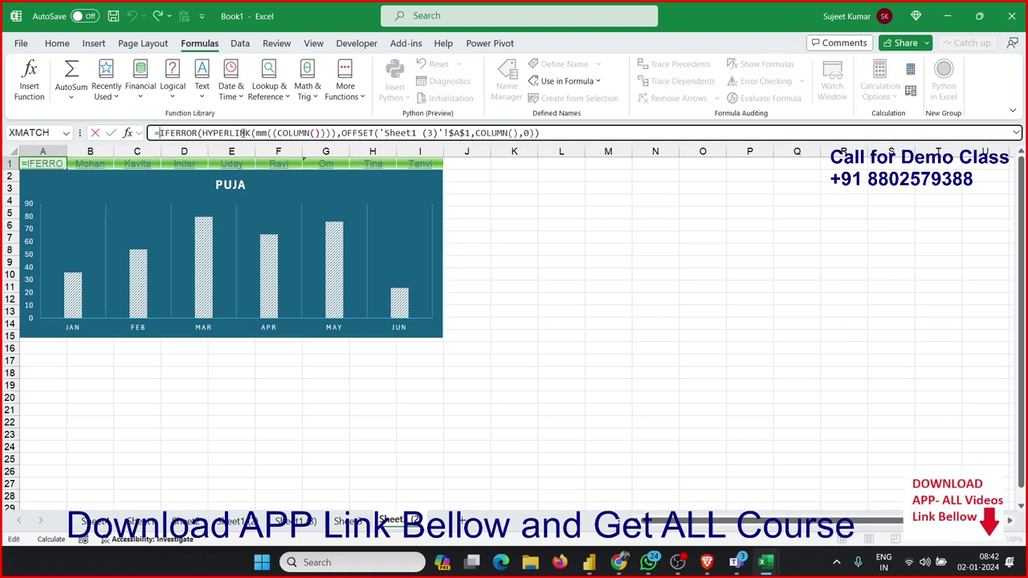
key("Delete")
key("Delete")
key("Delete")
key("Delete")
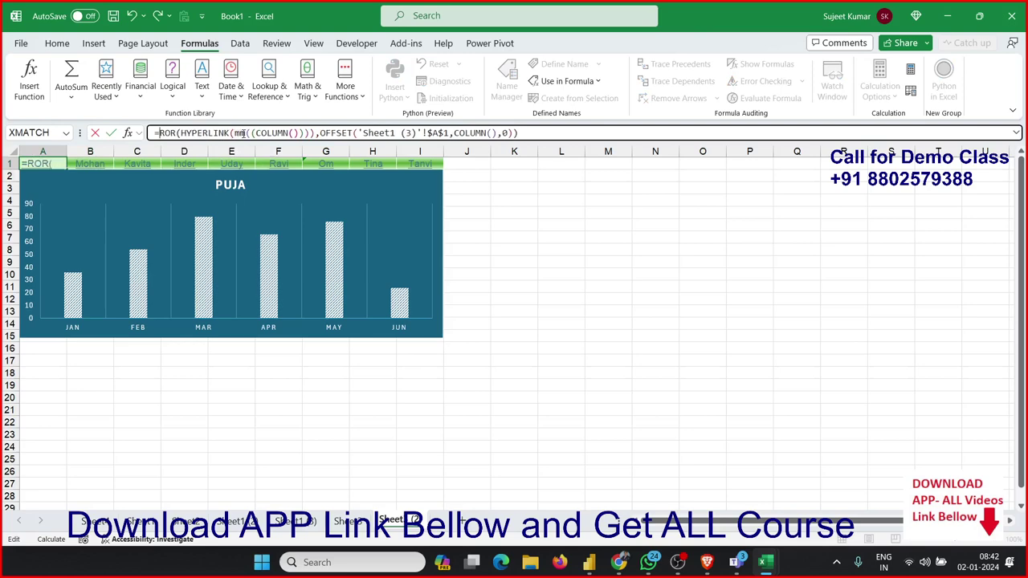
key("Delete")
key("Delete")
key("Delete")
key("Delete")
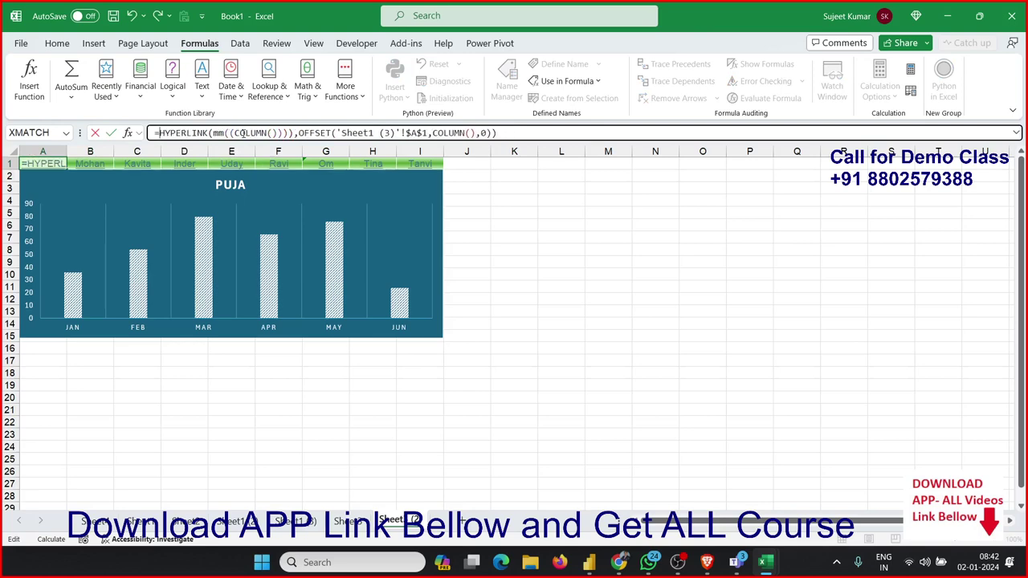
key("Right")
key("Right")
key("Right")
key("Right")
key("Right")
key("Right")
key("Right")
key("Right")
key("Right")
key("Right")
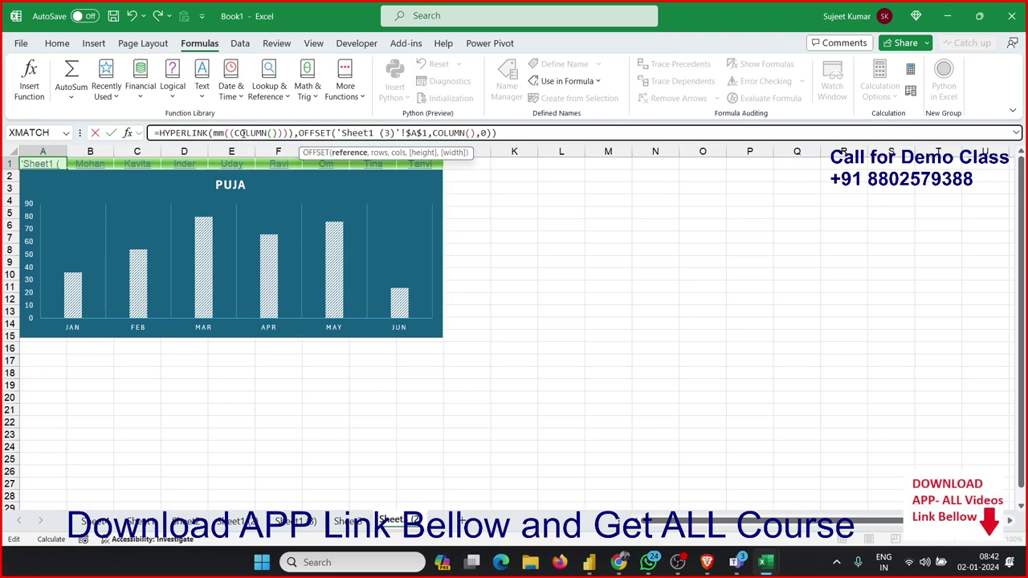
key("Left")
key("Left")
key("Left")
key("shift+Right")
key("shift+Right")
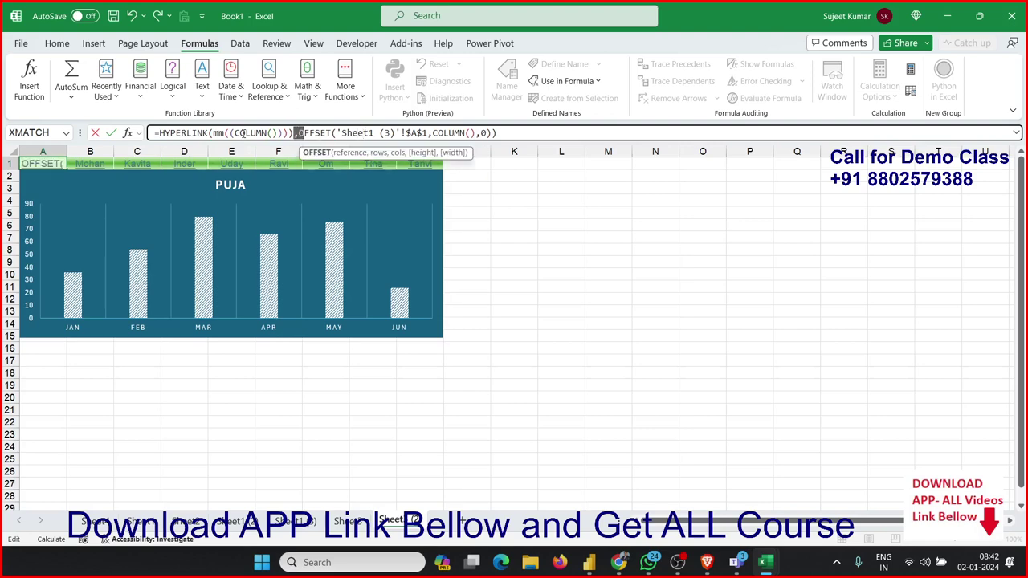
key("shift+Right")
key("shift+Right")
key("shift+Right")
key("shift+Right")
key("shift+Right")
key("shift+Right")
key("shift+Right")
key("shift+Right")
key("shift+Right")
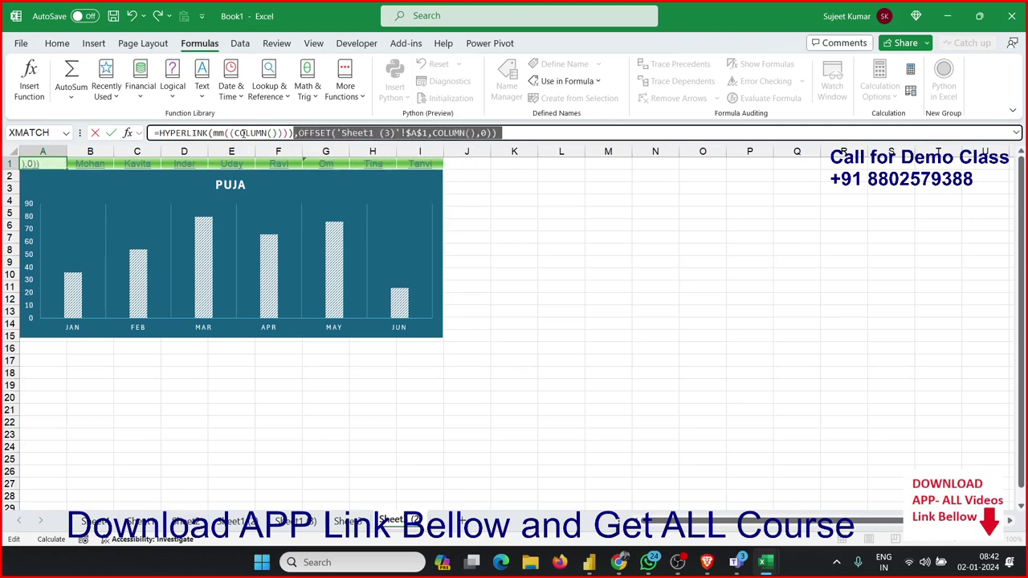
key("Delete")
key("Return")
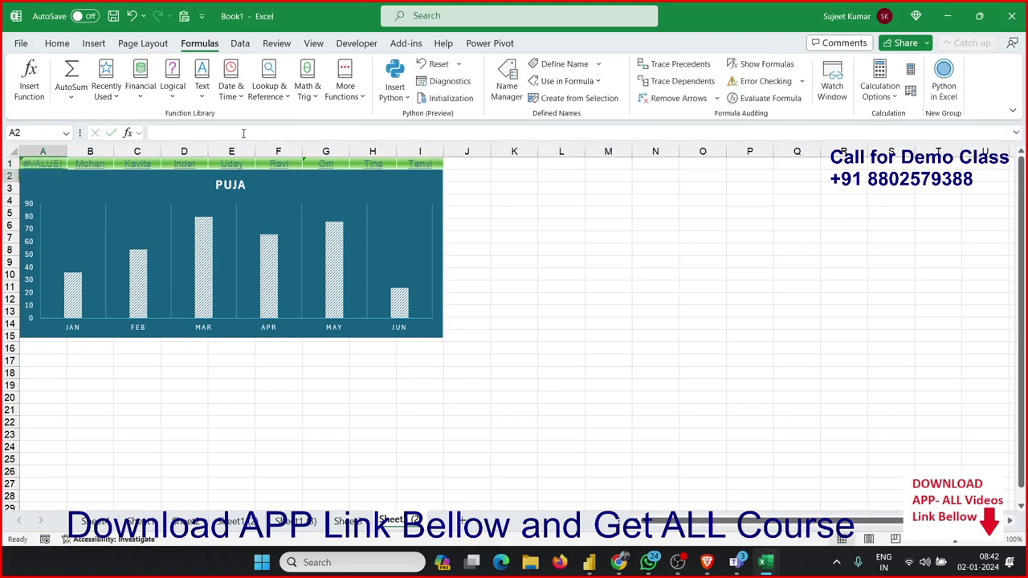
key("Up")
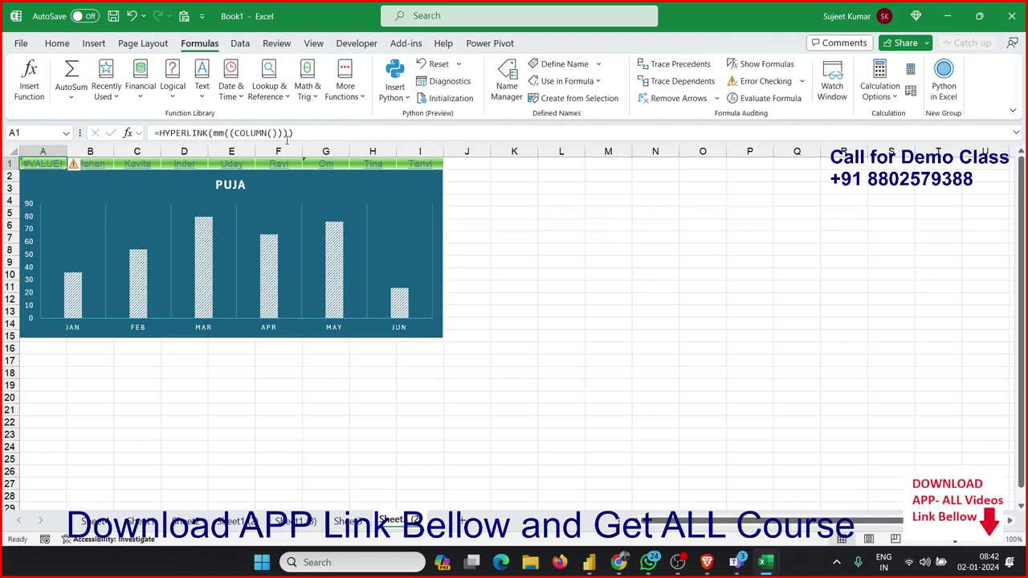
Add "Puja" as A1's HYPERLINK link text, check its #VALUE! error options, and fill to I1
left_click(285, 137)
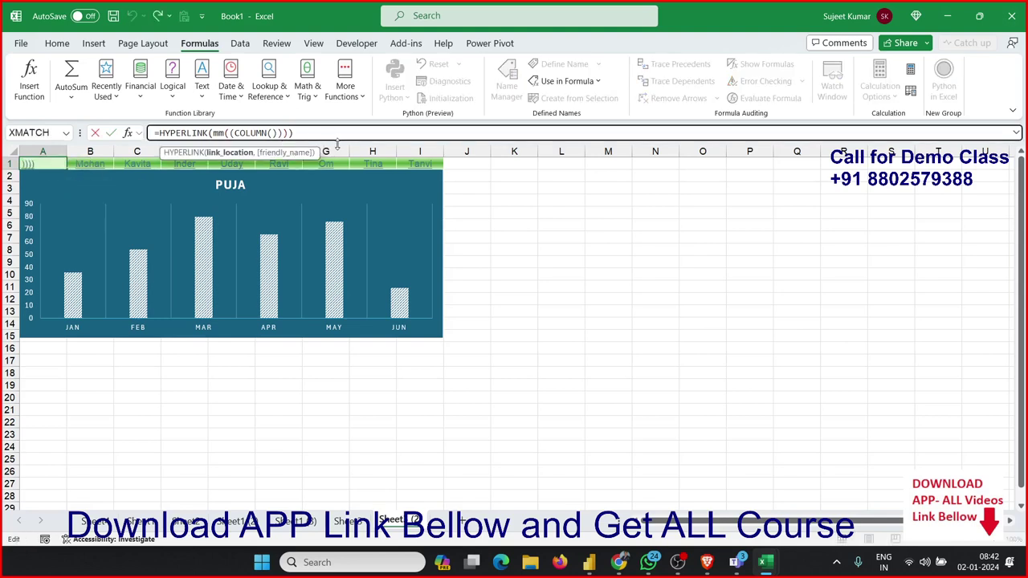
type(",\"P")
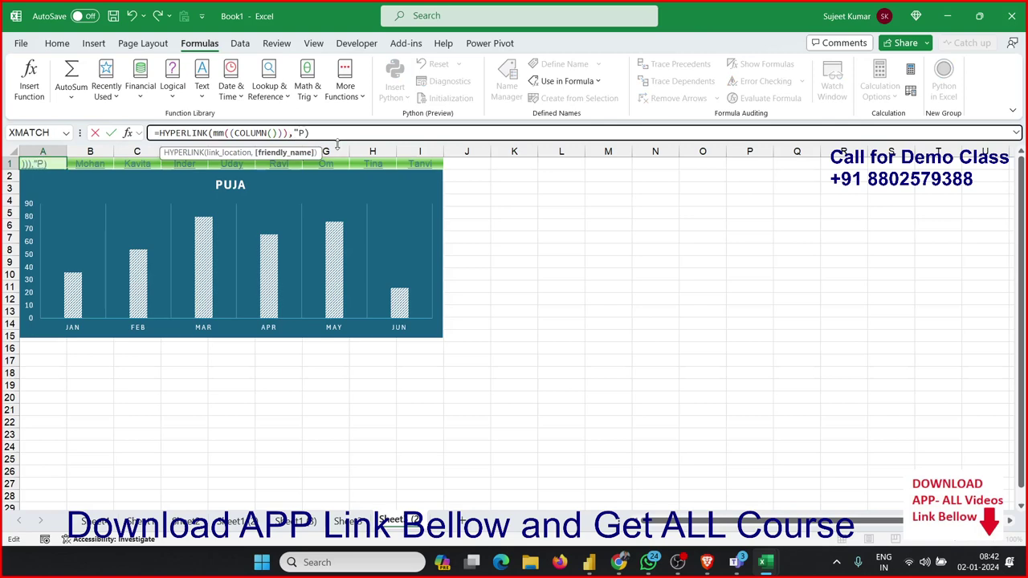
type("uja\"")
key("Return")
left_click(49, 164)
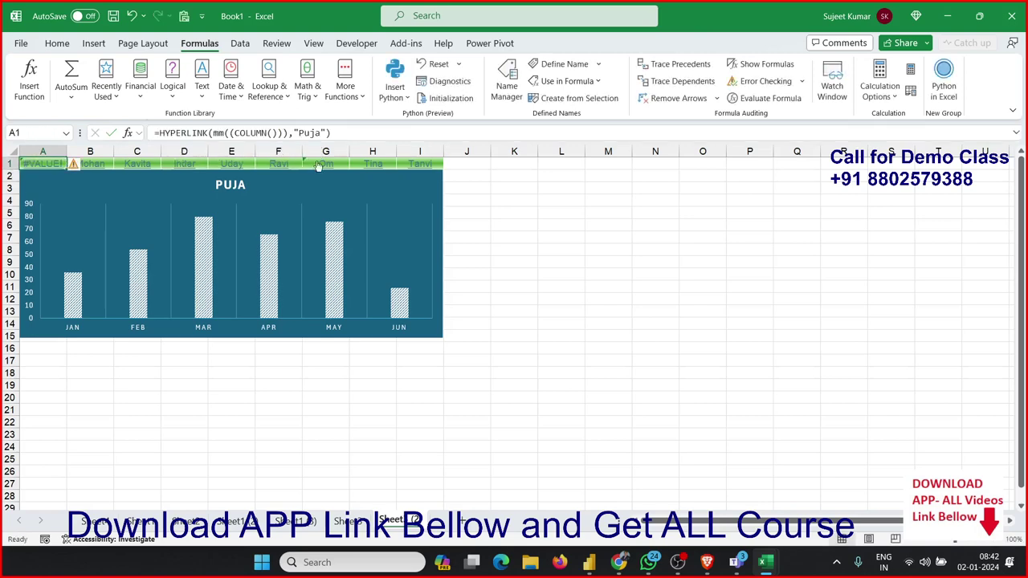
left_click(74, 164)
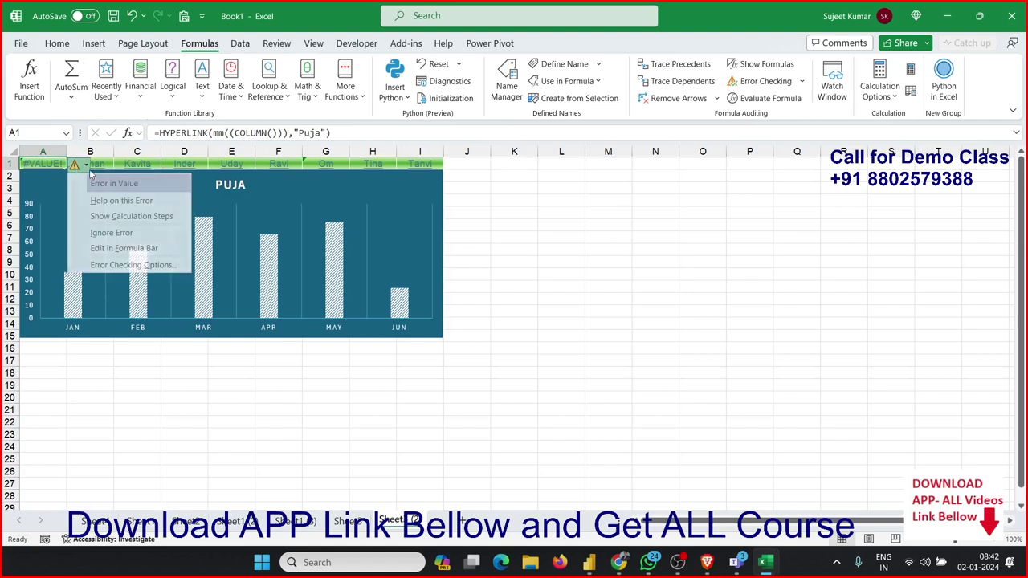
left_click(53, 194)
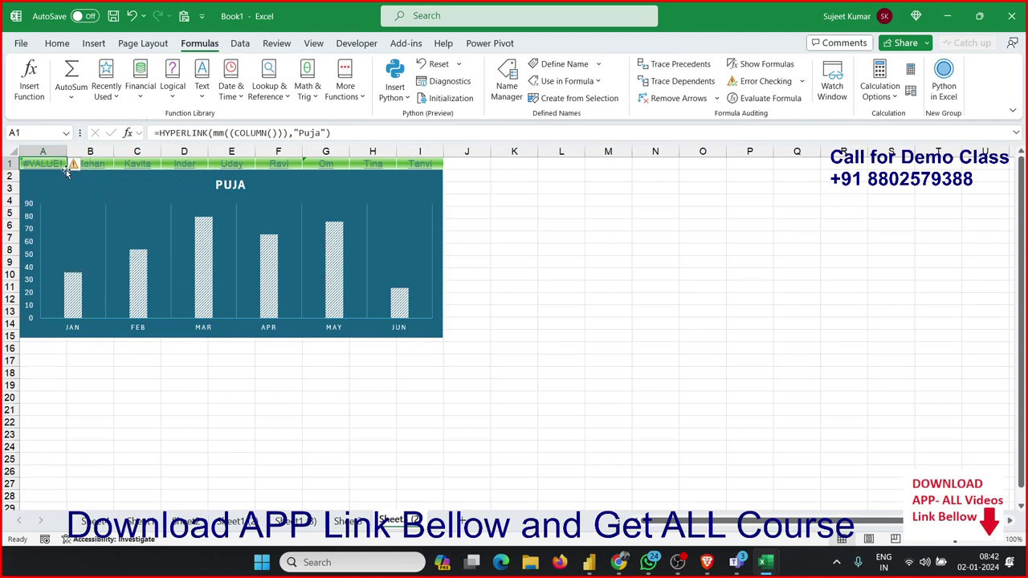
left_click_drag(69, 167, 446, 170)
Inspect B1's copied formula, then remove the ,"Puja") link text from A1's formula
left_click(514, 188)
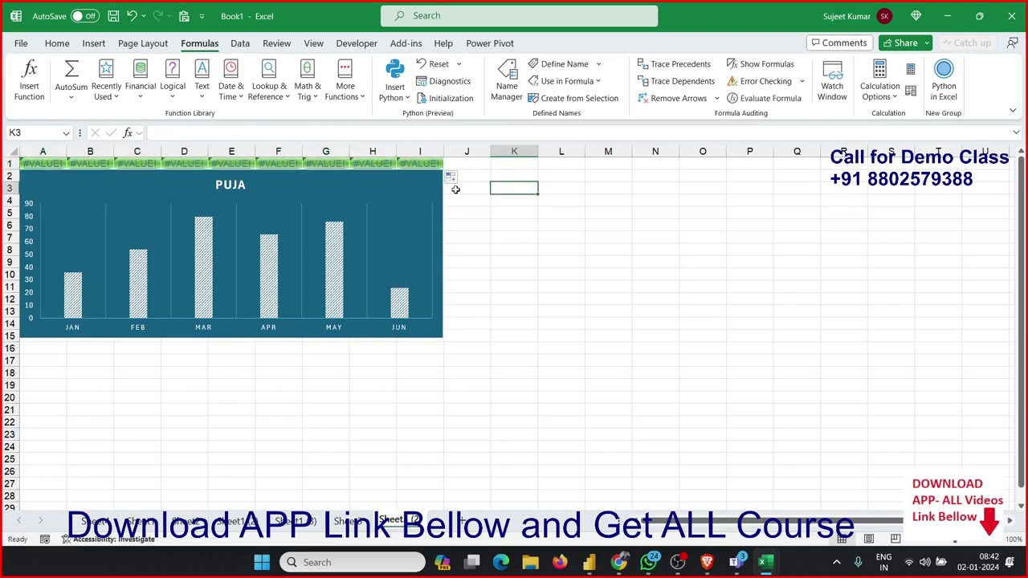
left_click(94, 167)
left_click(36, 163)
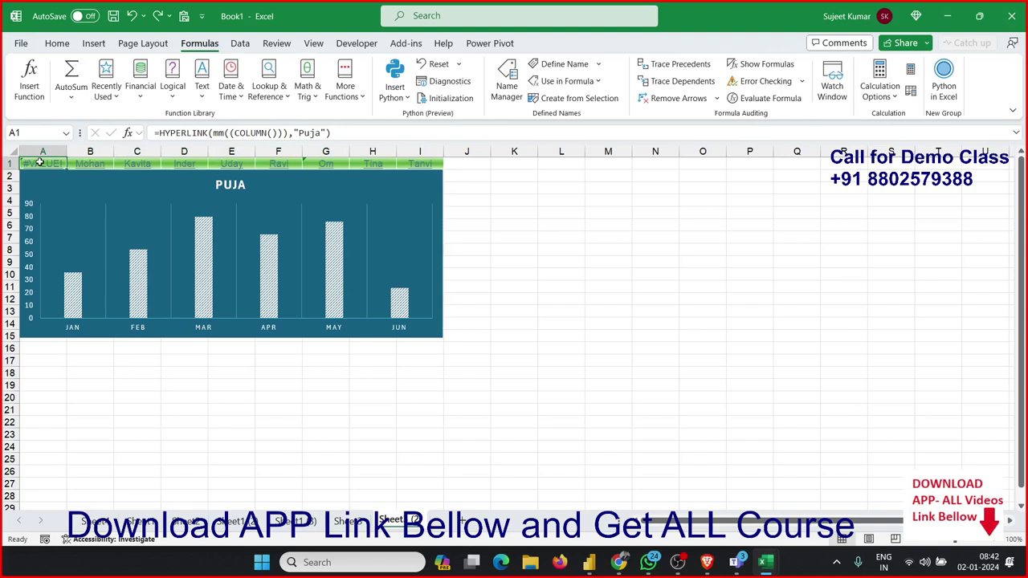
left_click(306, 133)
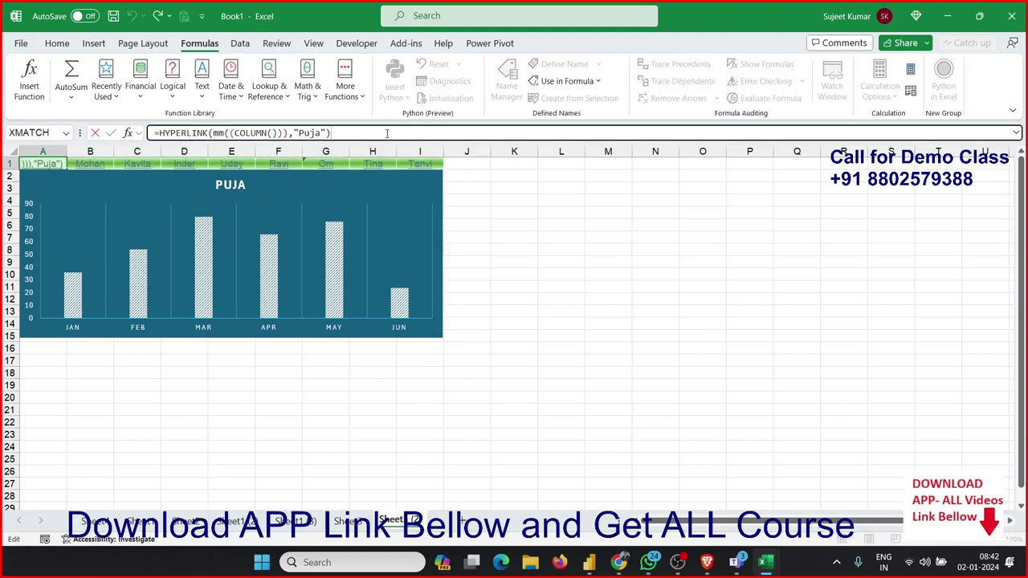
key("BackSpace")
key("BackSpace")
key("BackSpace")
key("BackSpace")
key("BackSpace")
key("BackSpace")
key("BackSpace")
key("BackSpace")
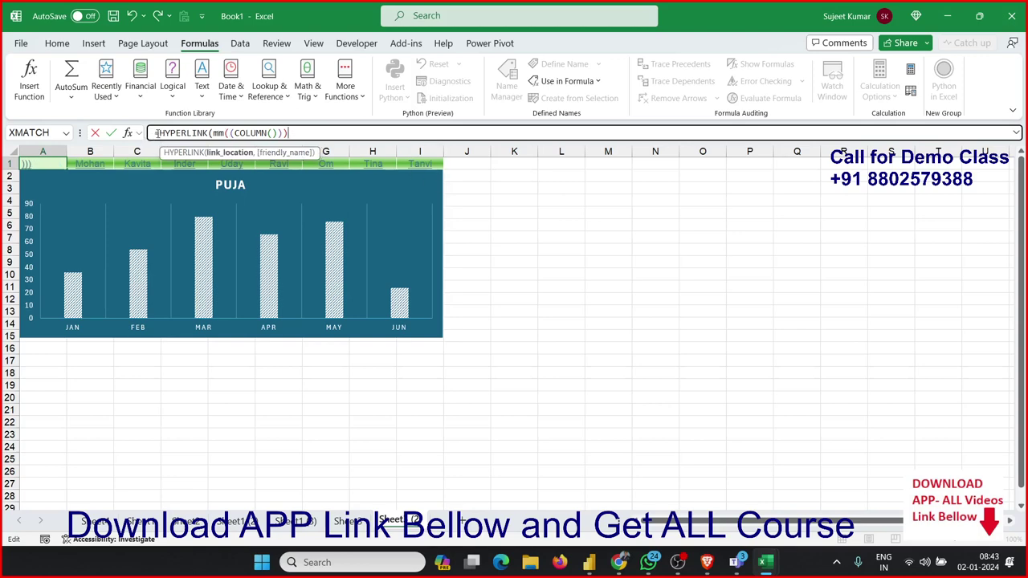
Wrap A1's HYPERLINK formula in IFERROR with ,"Puja") appended as the fallback
left_click(157, 133)
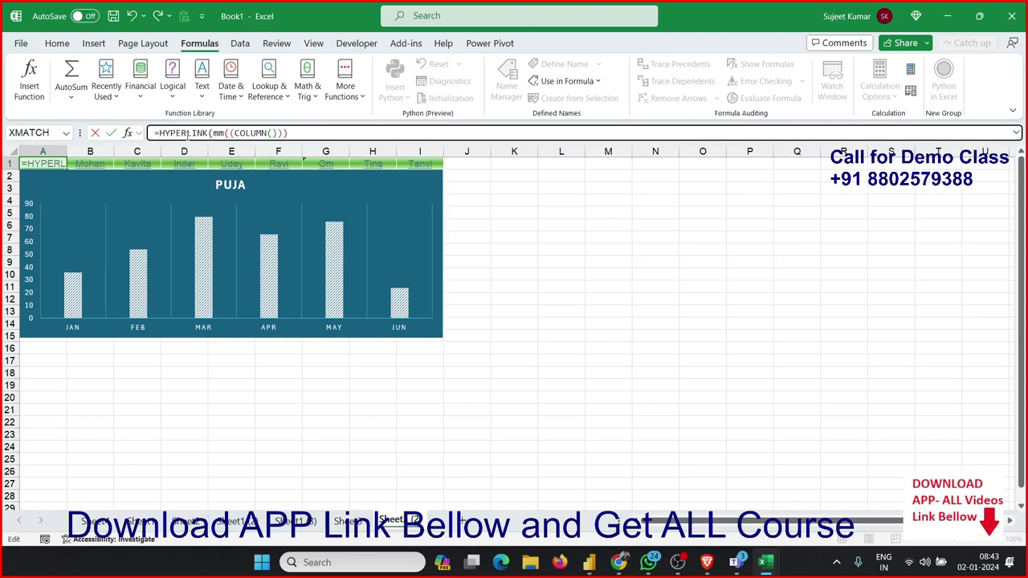
type("if")
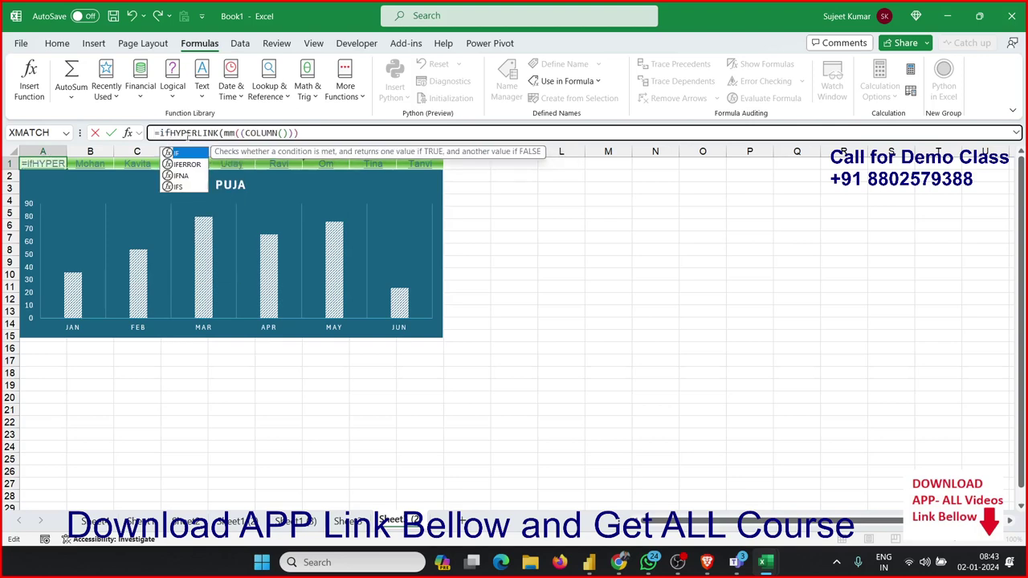
key("Down")
key("Tab")
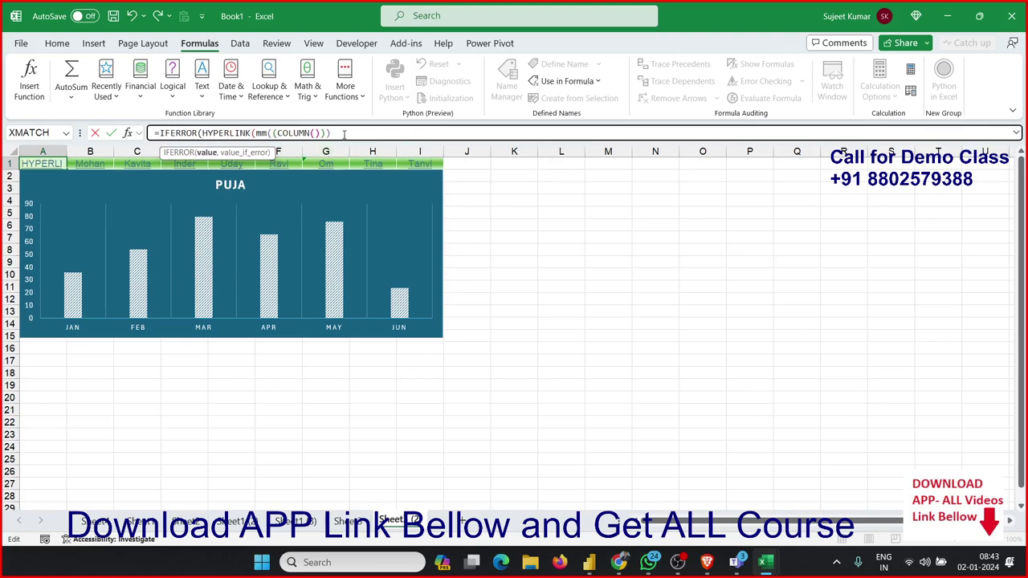
left_click(344, 133)
type(",")
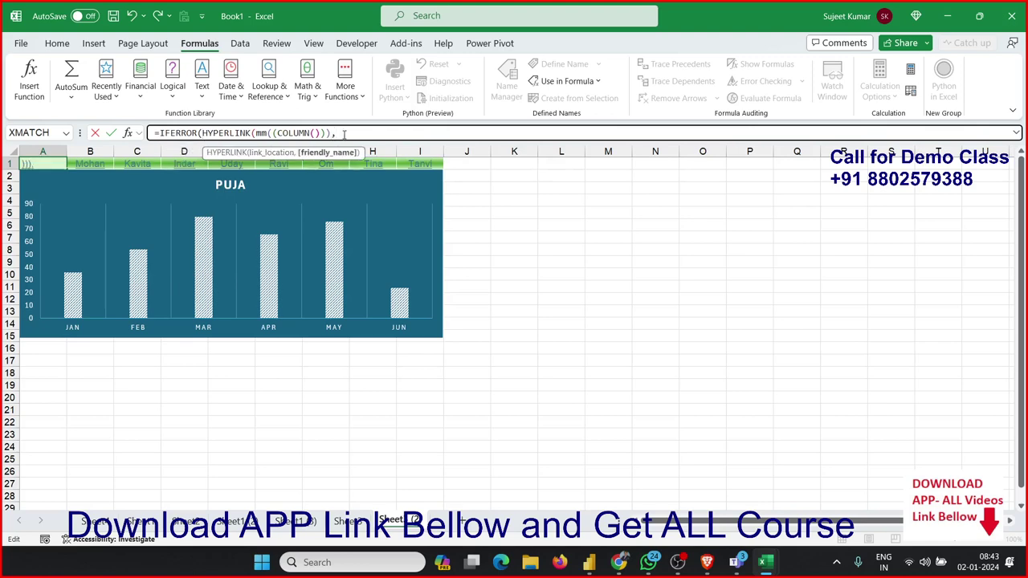
type("\"Puj")
type("a\")")
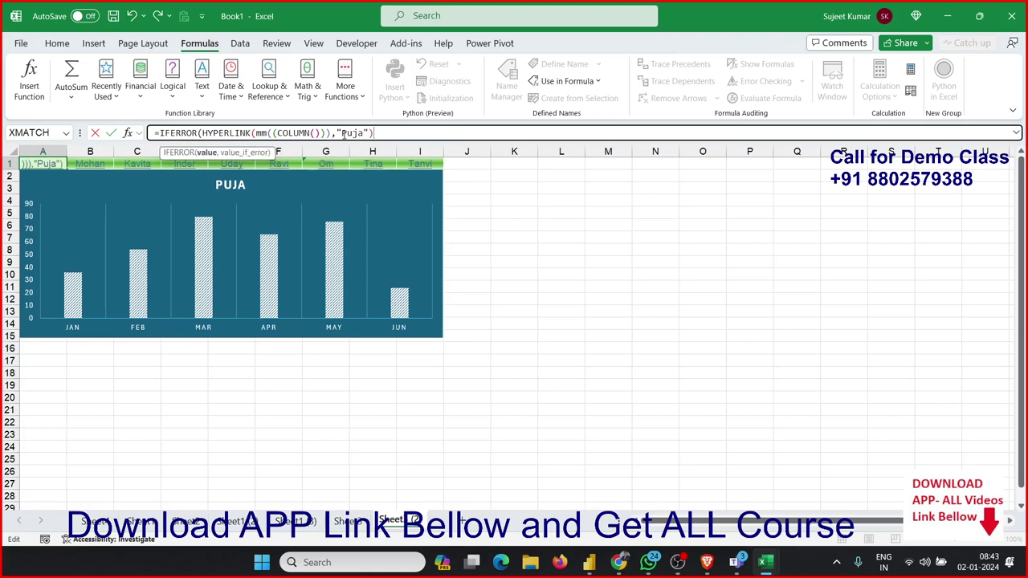
key("Return")
key("Return")
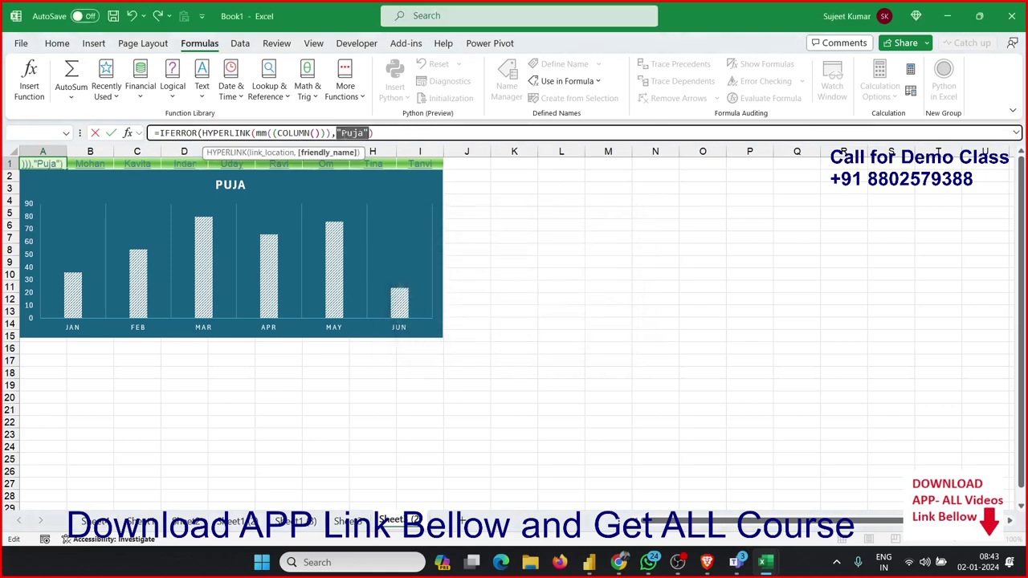
Rework the parentheses around HYPERLINK and mm, then retry committing, triggering a missing-parenthesis warning
left_click(344, 134)
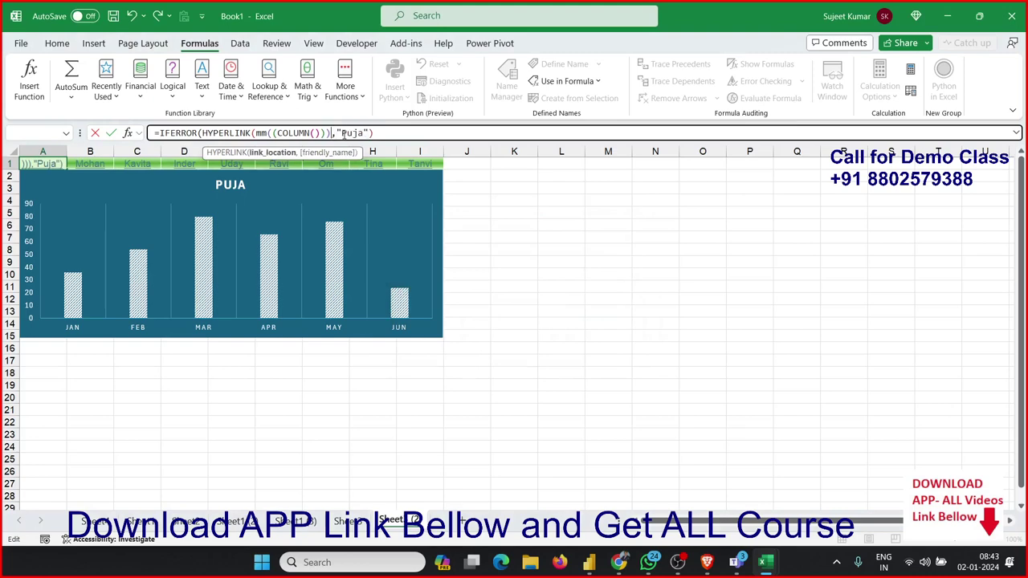
key("BackSpace")
key("Left")
key("Left")
key("Left")
key("BackSpace")
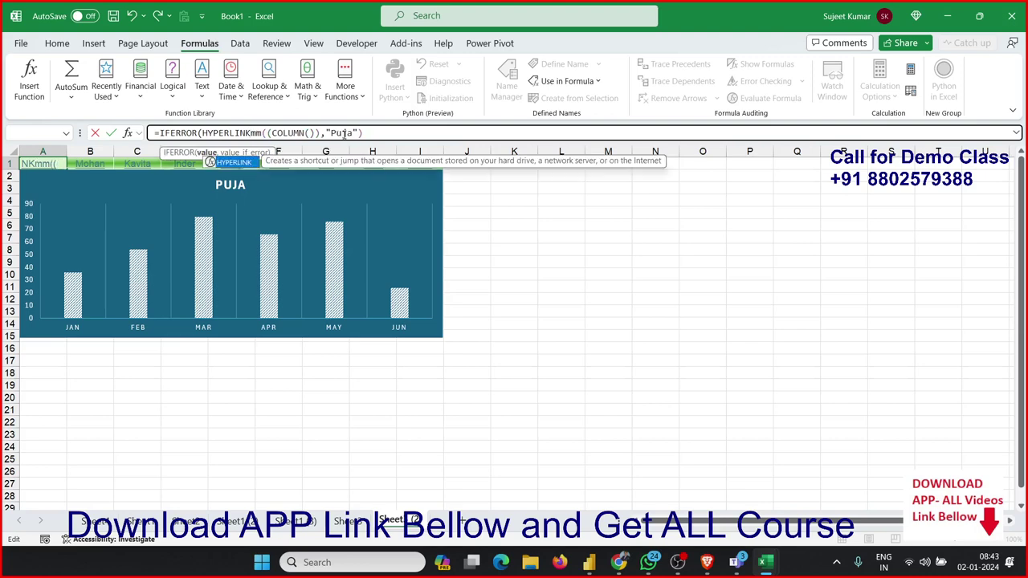
left_click(344, 134)
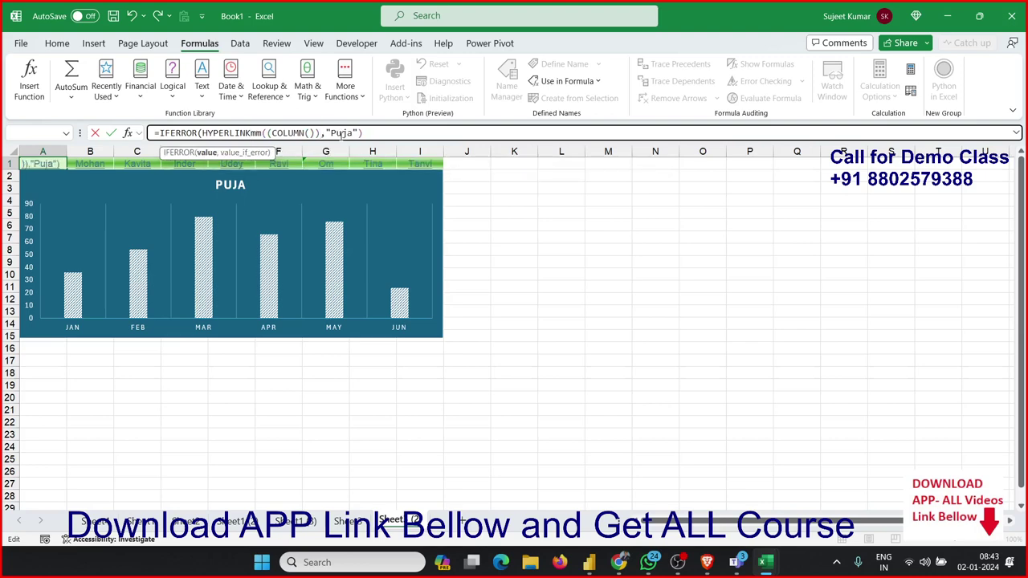
type(")")
key("BackSpace")
key("Return")
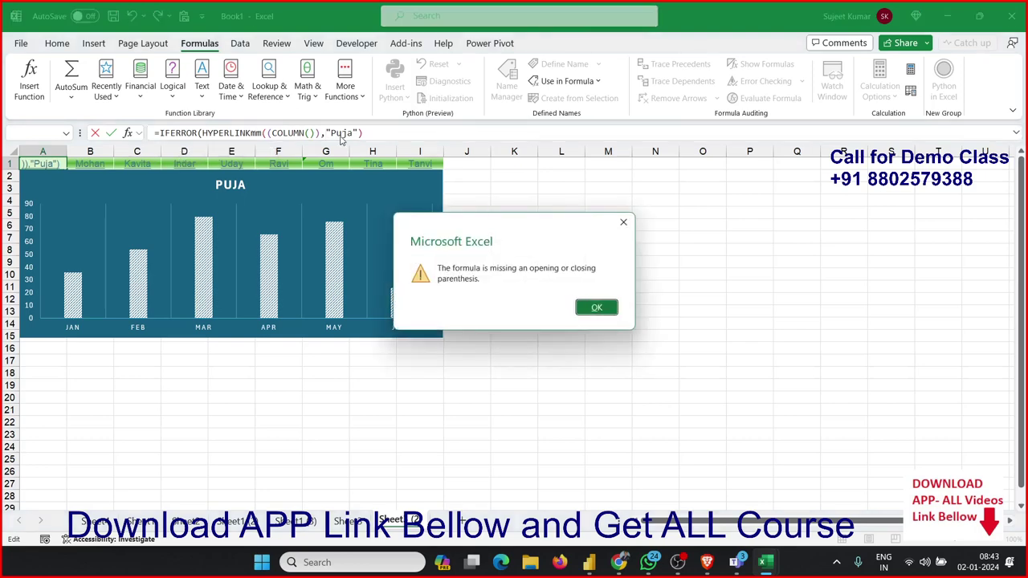
Dismiss the warning and delete the extra ( before COLUMN so A1 displays Puja
key("Return")
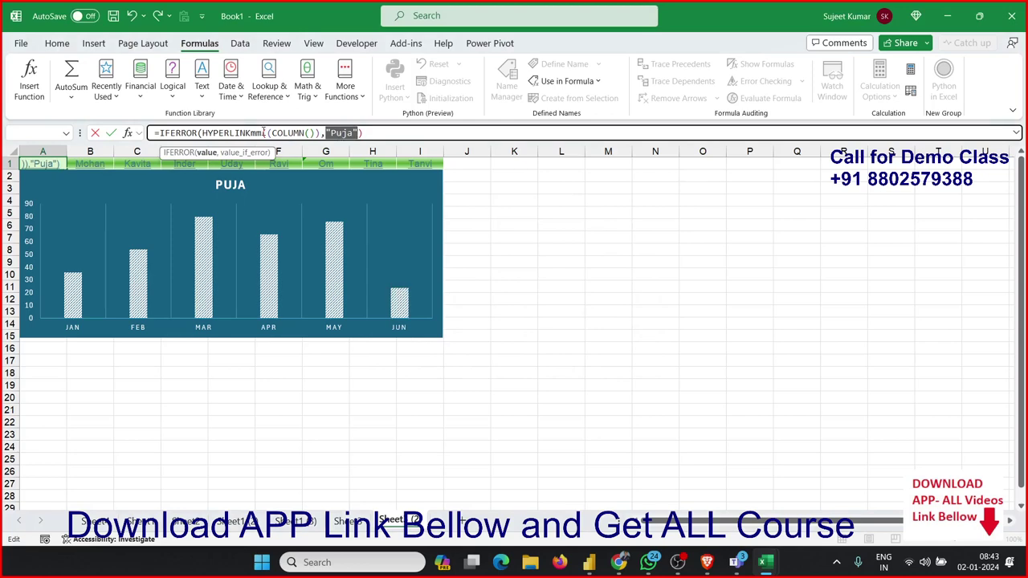
left_click(272, 133)
type("(")
left_click(276, 133)
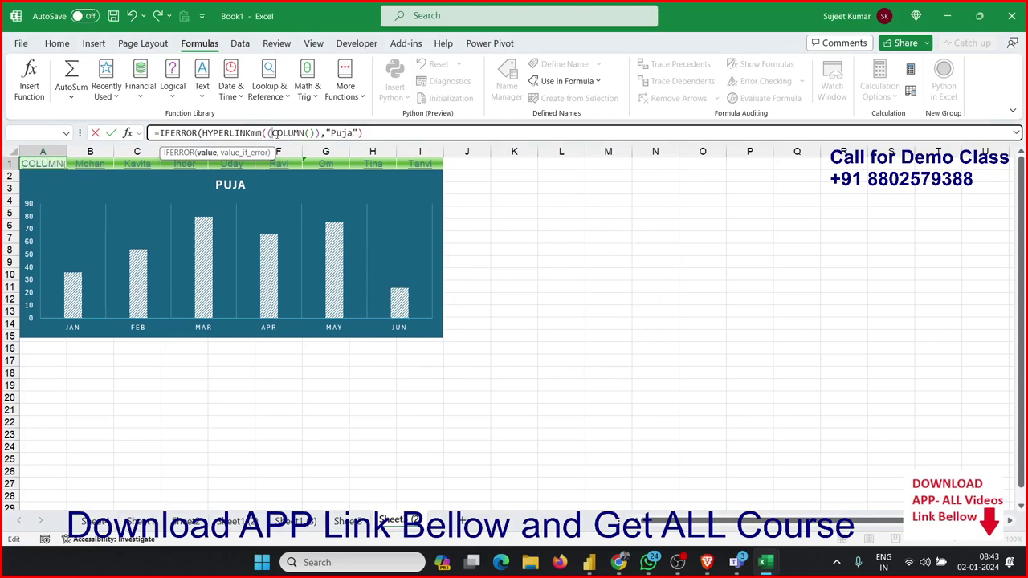
key("BackSpace")
key("Return")
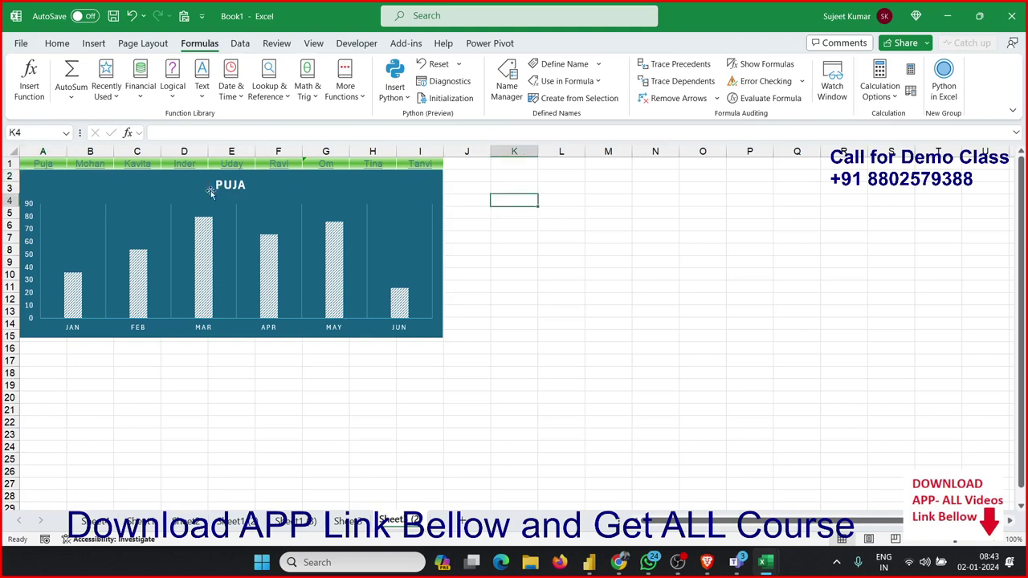
left_click(51, 164)
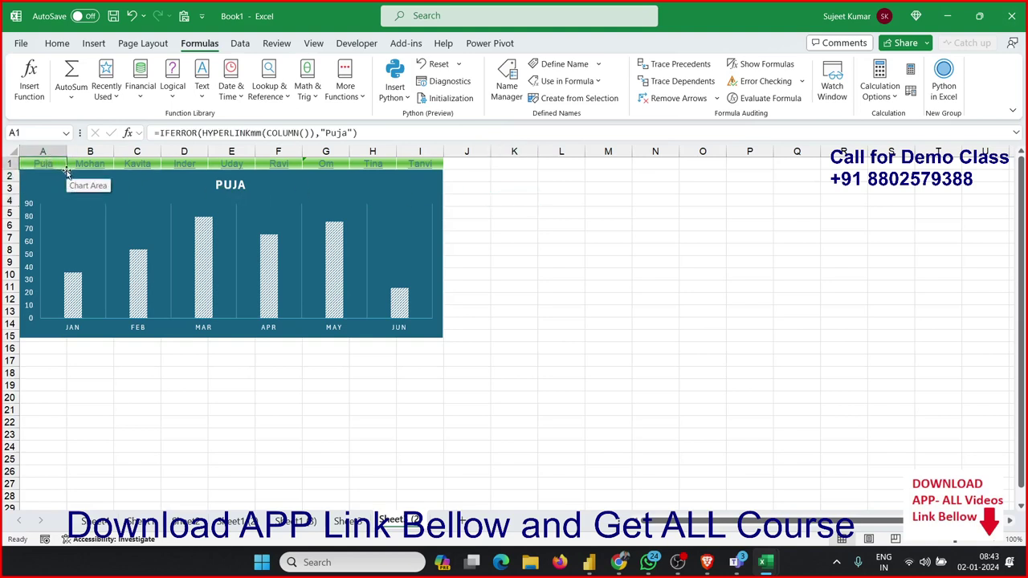
Drag the PUJA chart down below the row 1 name links
left_click(65, 167)
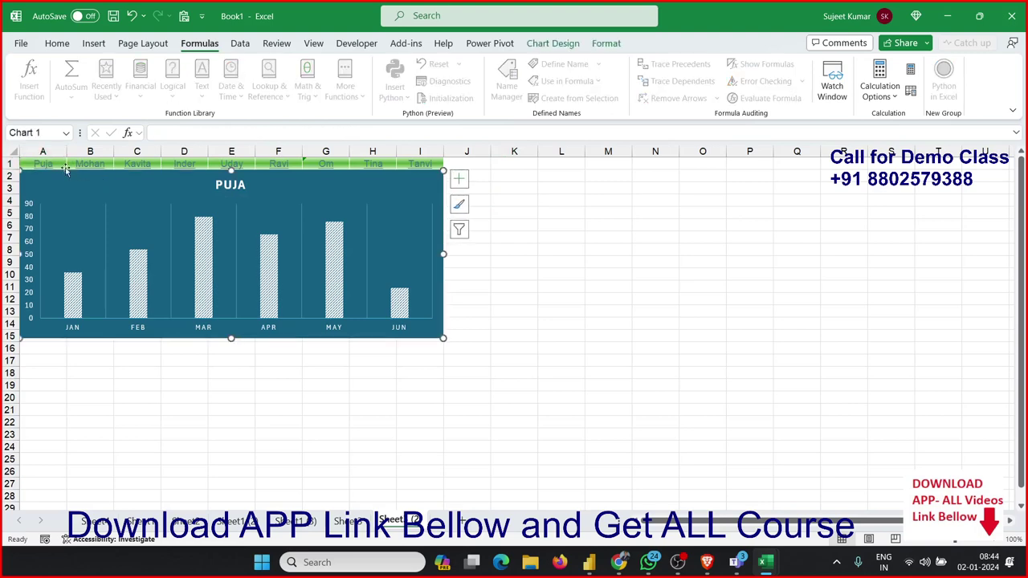
left_click(44, 164)
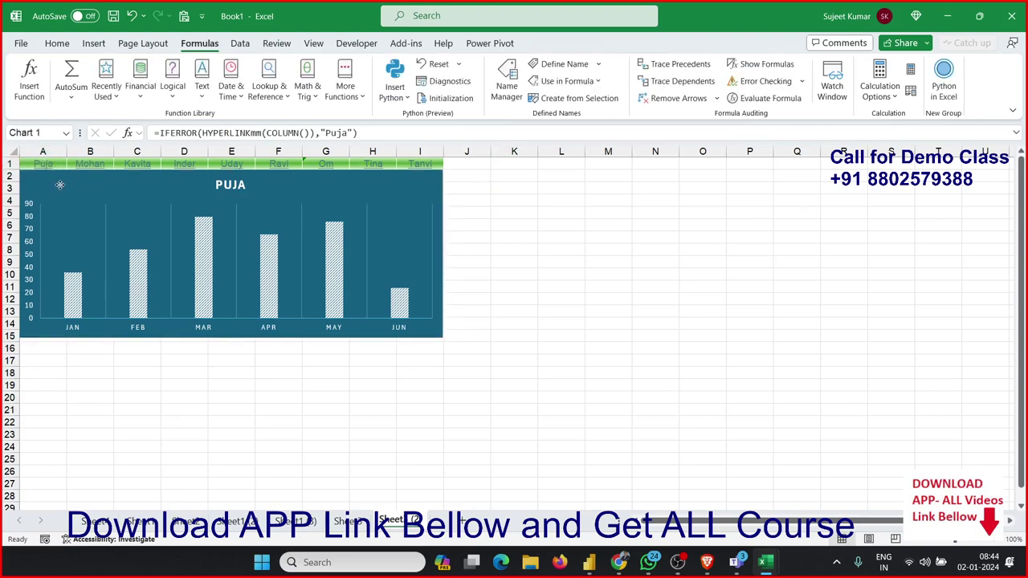
left_click_drag(58, 184, 59, 205)
Inspect A1's formula without changes and test Kavita's link in C1
left_click(46, 167)
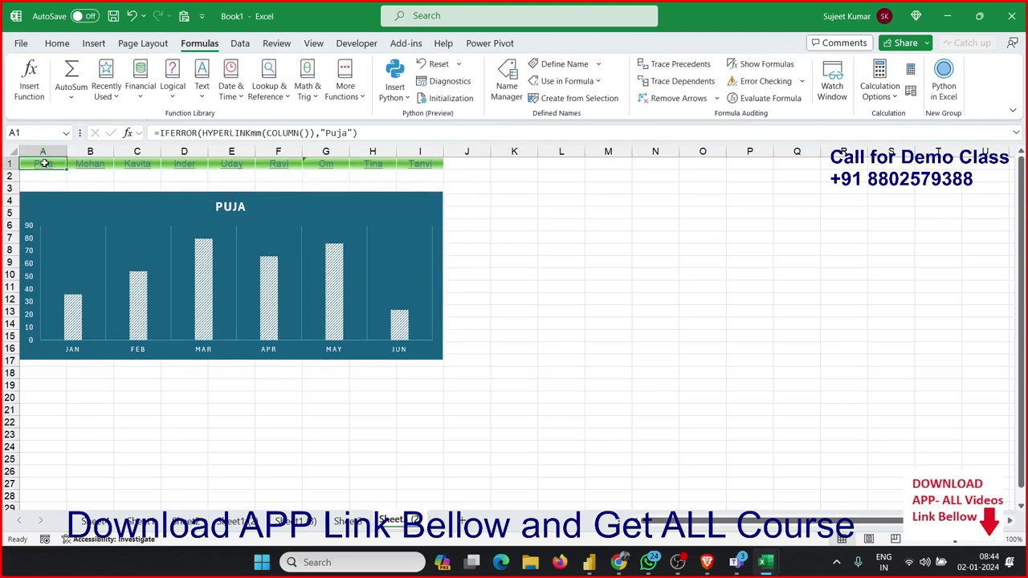
double_click(44, 163)
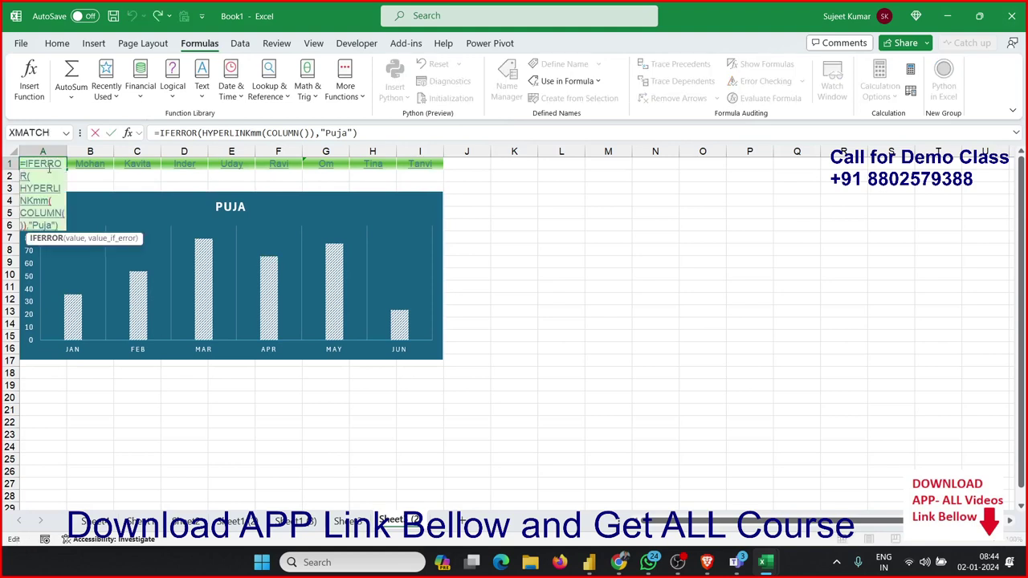
key("Escape")
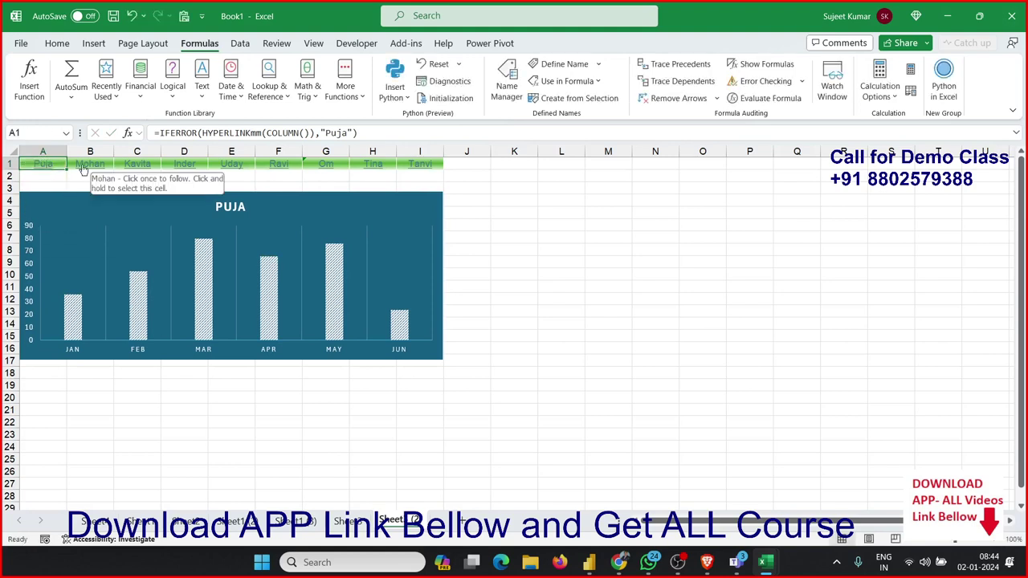
left_click(146, 167)
key("Return")
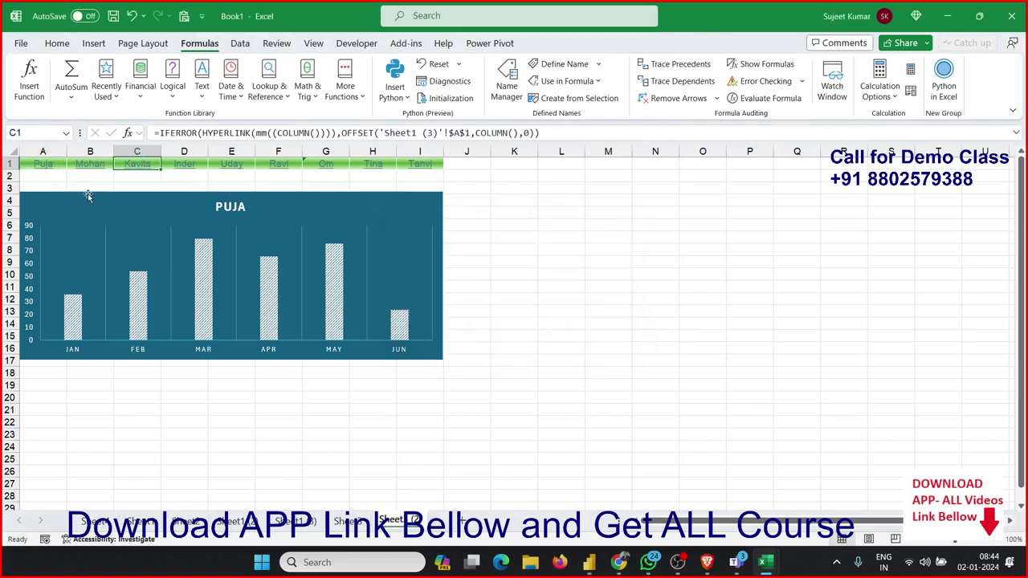
left_click(38, 168)
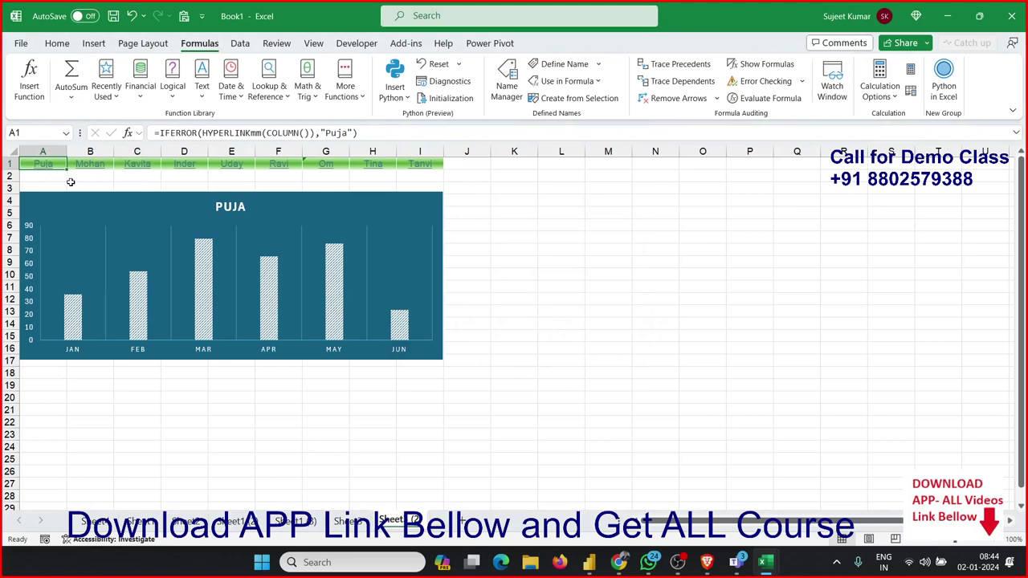
Start deleting the "Puja" fallback from A1, then cancel the edit
left_click(363, 133)
key("BackSpace")
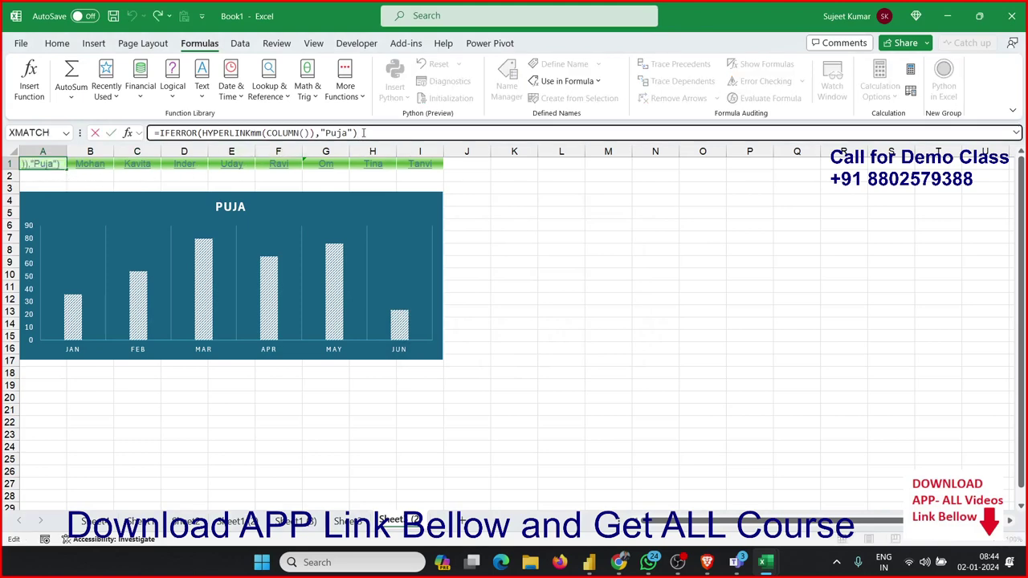
key("BackSpace")
key("BackSpace")
key("BackSpace")
key("BackSpace")
key("BackSpace")
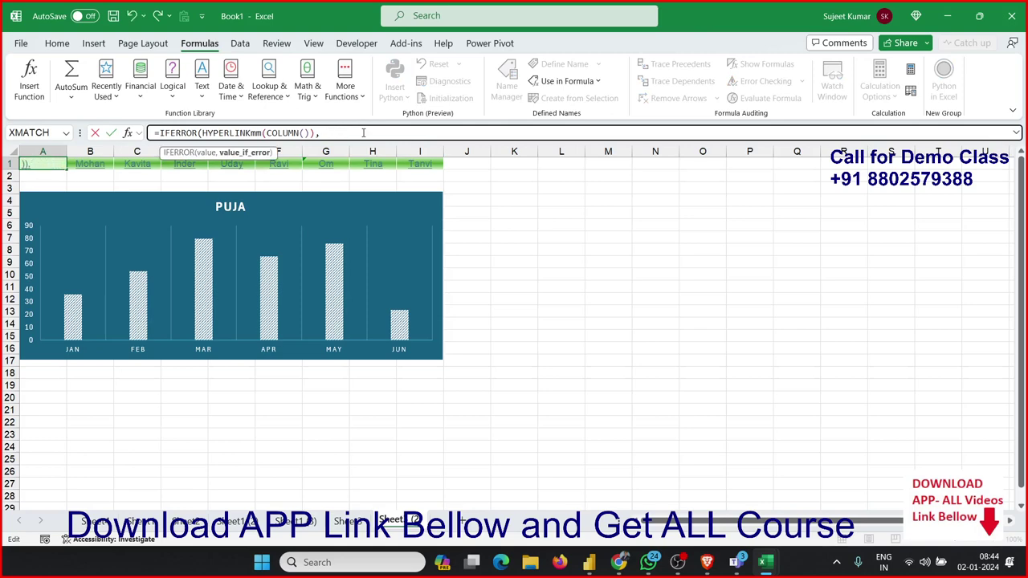
key("BackSpace")
key("BackSpace")
key("Escape")
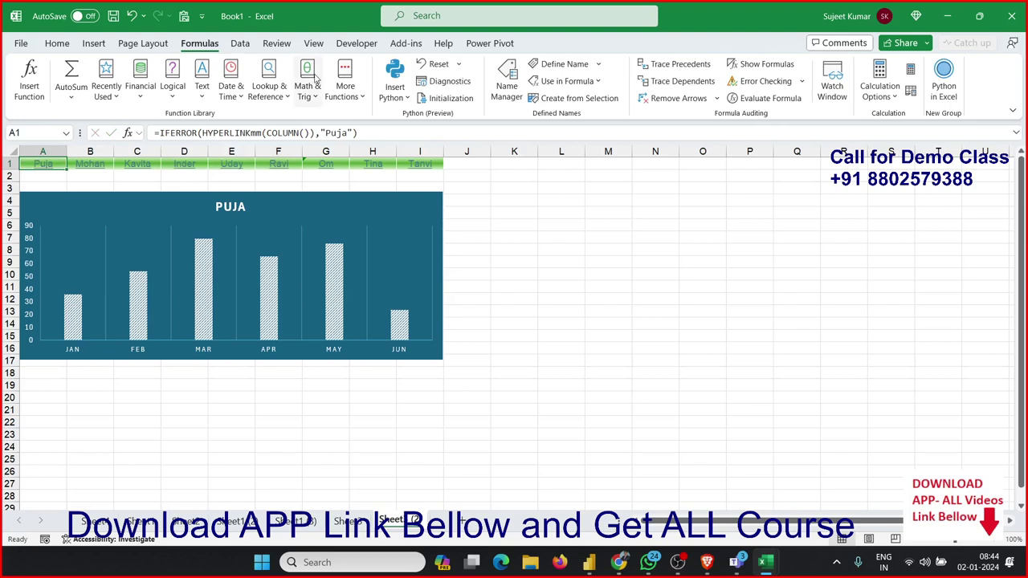
Add ( after HYPERLINK and remove "Puja" and IFERROR( from A1's formula
left_click(249, 133)
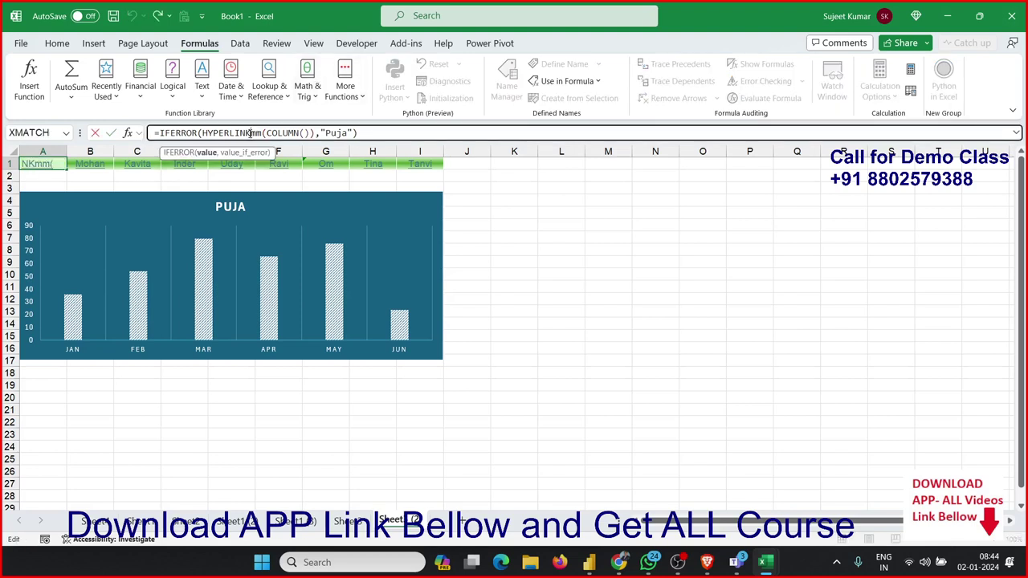
type("(")
key("Return")
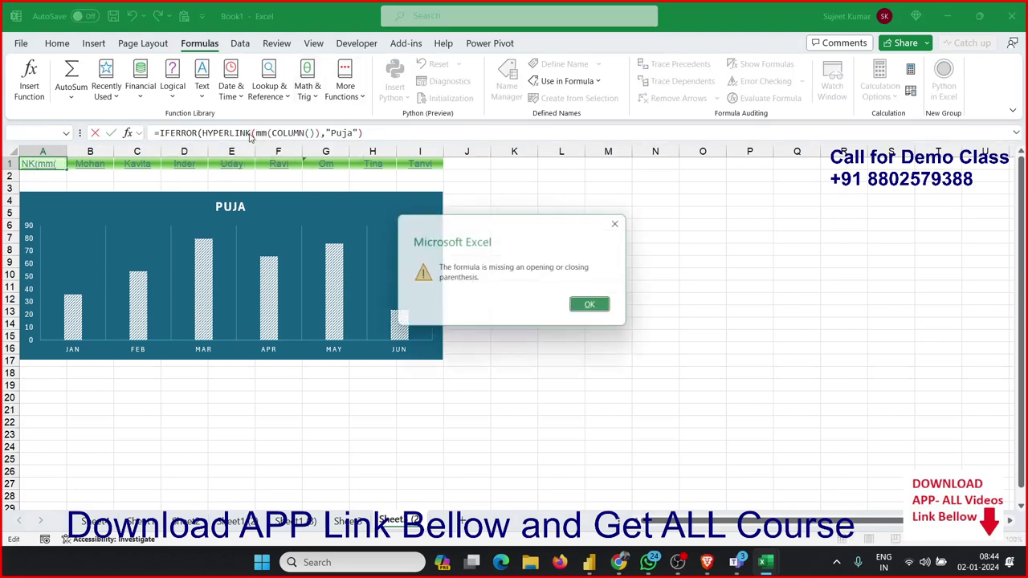
key("Return")
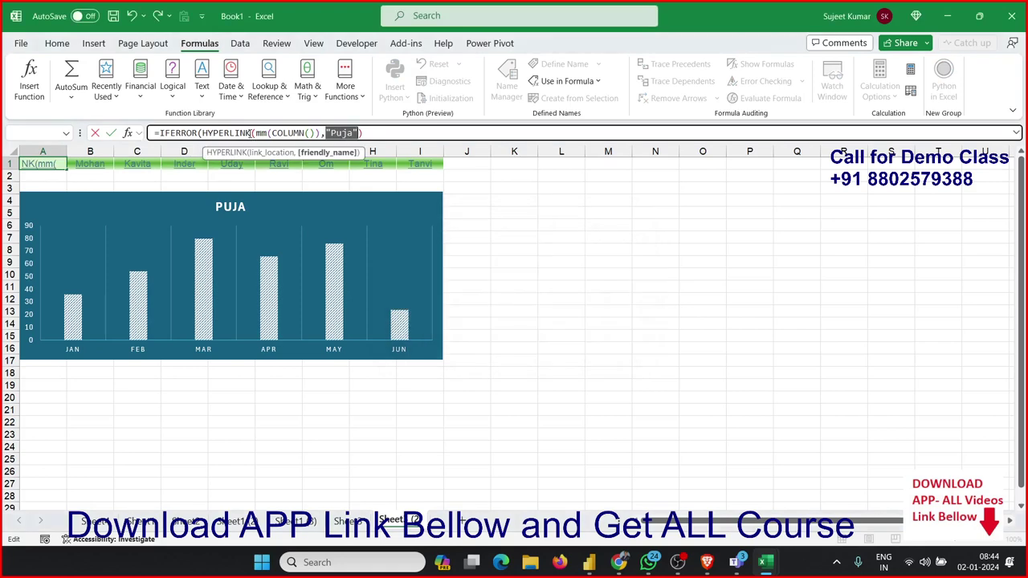
key("Delete")
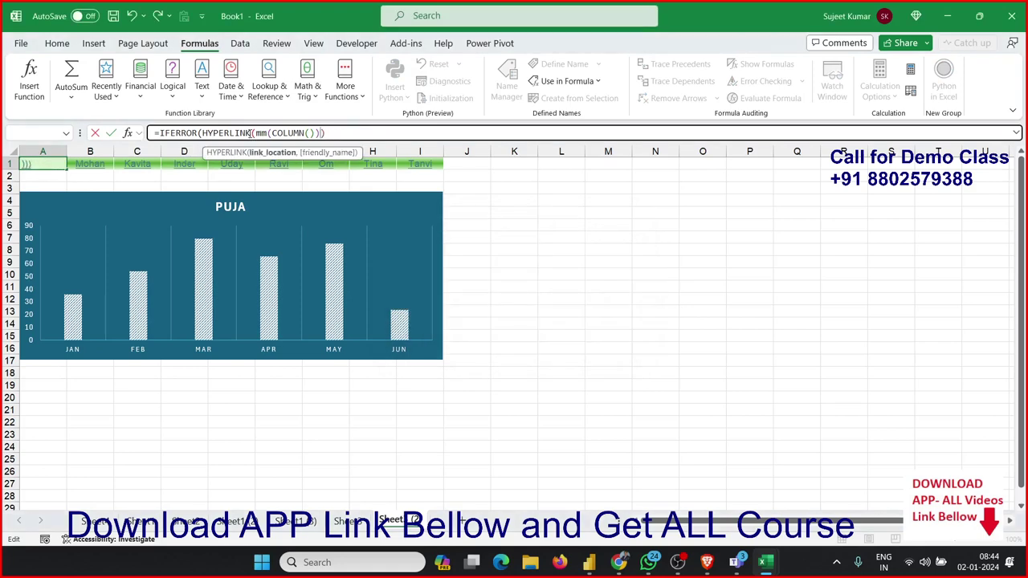
key("Return")
key("Return")
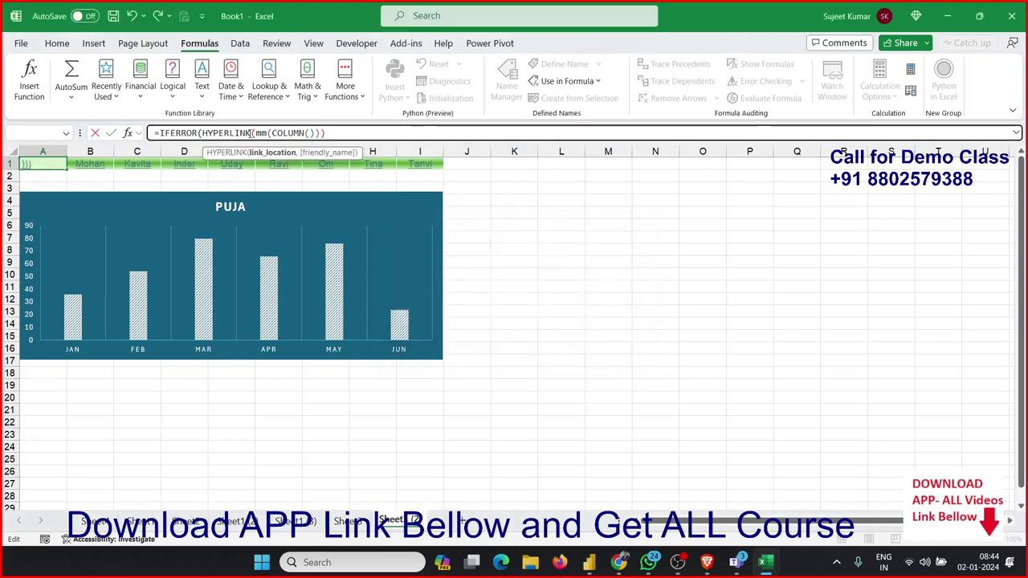
key("BackSpace")
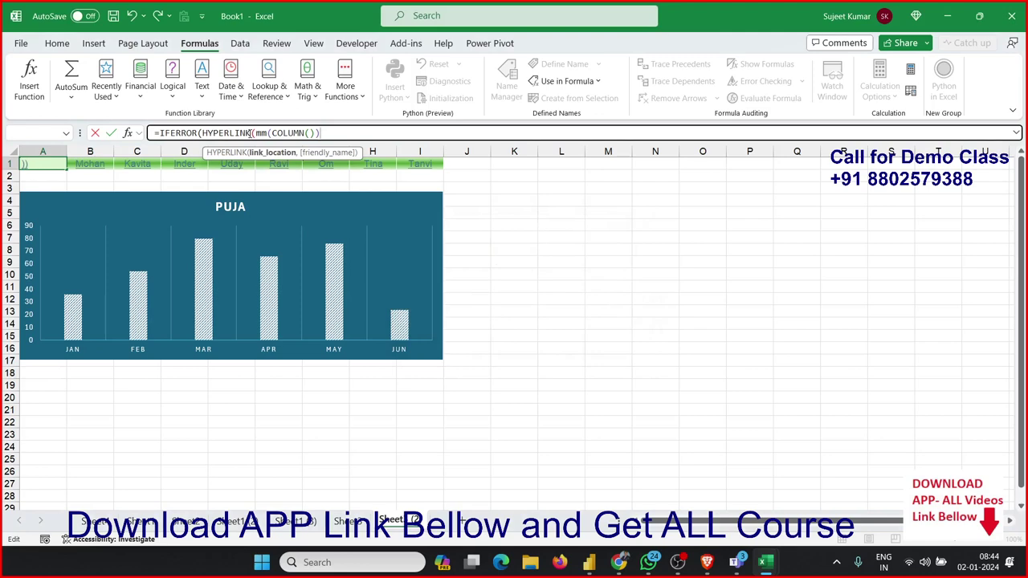
left_click(202, 133)
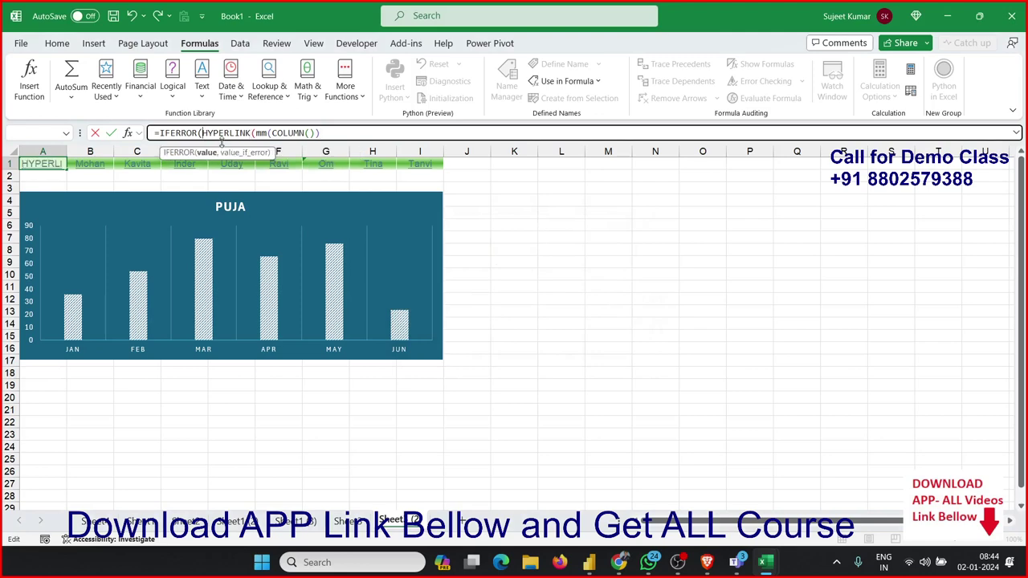
key("BackSpace")
key("BackSpace")
key("BackSpace")
key("BackSpace")
key("BackSpace")
key("BackSpace")
key("BackSpace")
key("BackSpace")
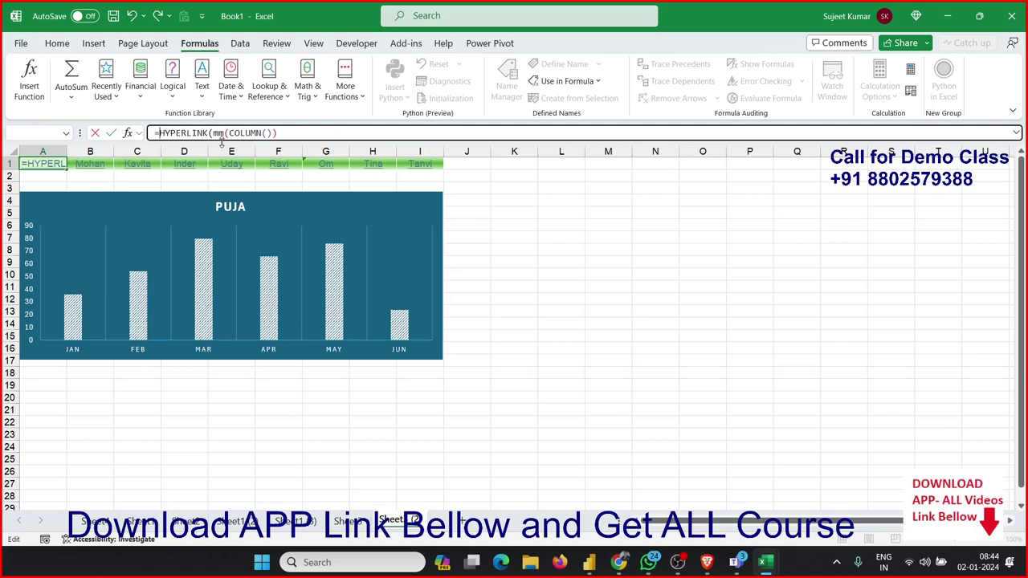
key("Return")
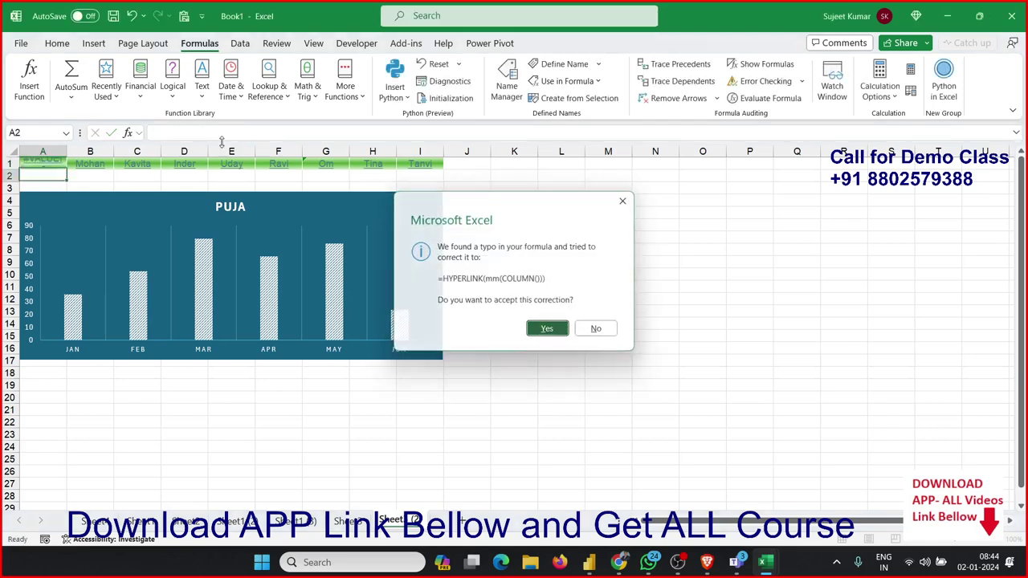
Accept the =HYPERLINK(mm(COLUMN())) correction and insert IFERROR at the start of A1's formula
key("Return")
key("Up")
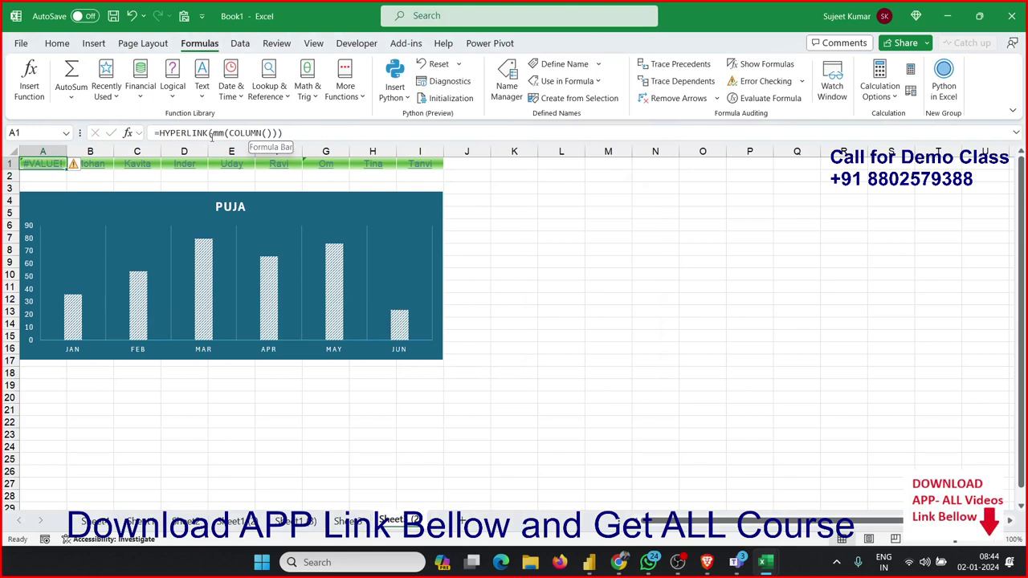
left_click(158, 132)
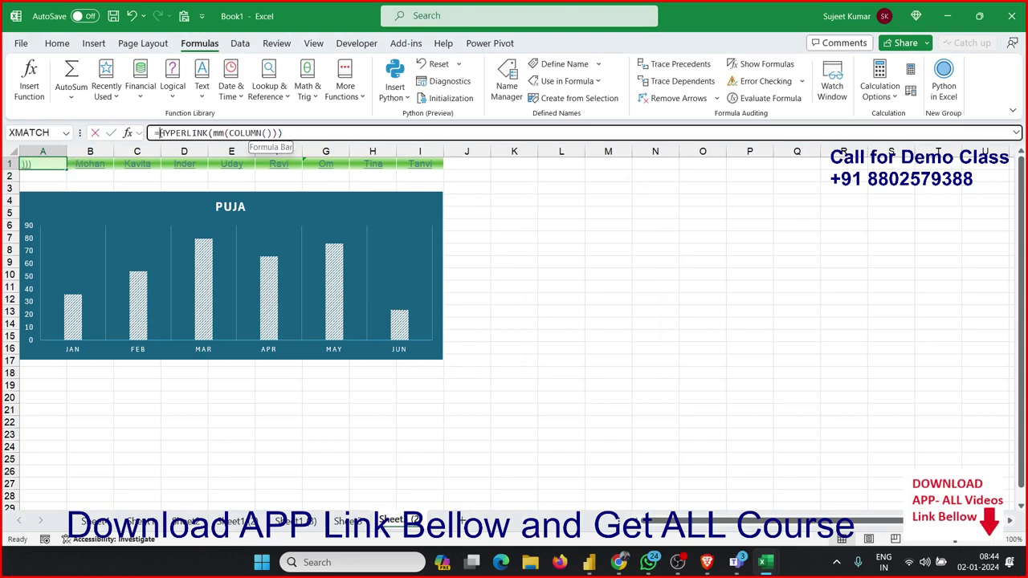
type("if")
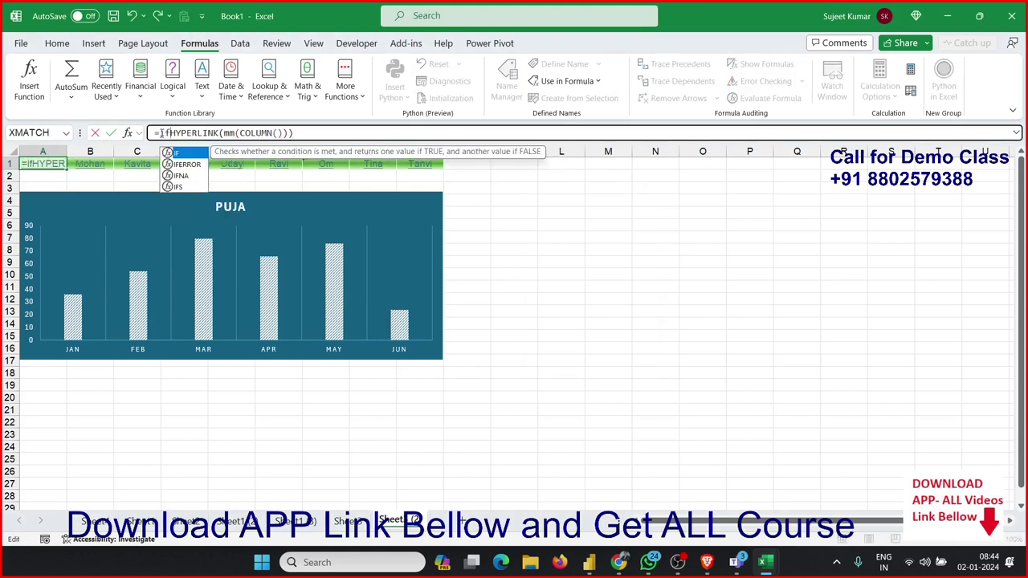
key("Down")
key("Tab")
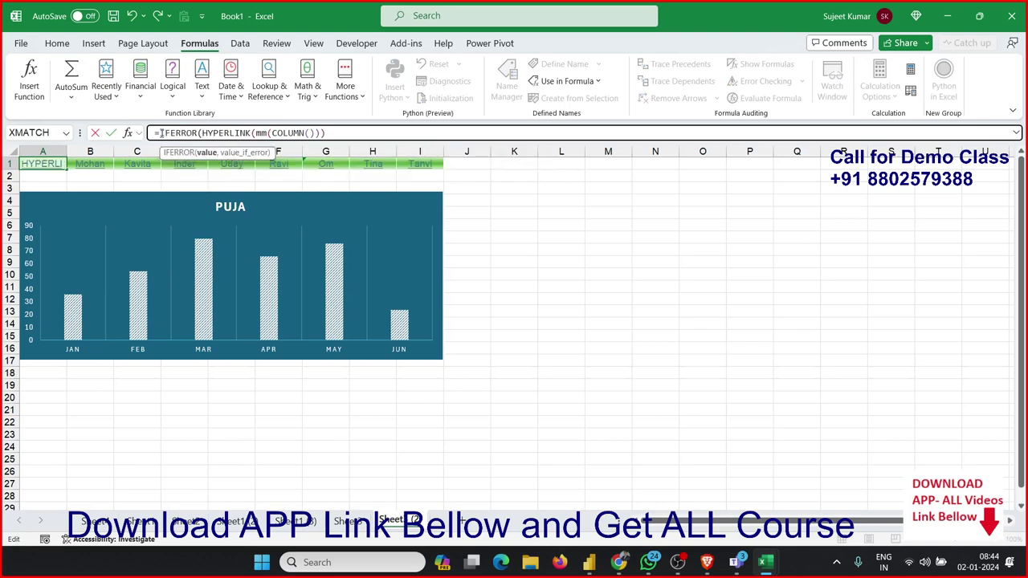
Append the "Puja" fallback, accept the correction so A1 shows Puja, and open Sheet1 (3)
left_click(353, 133)
type(",")
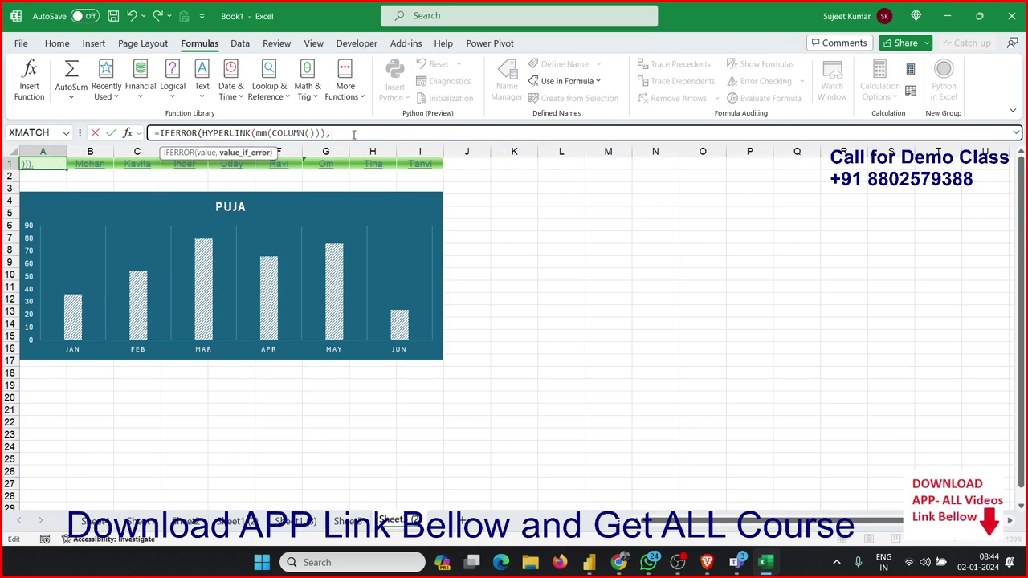
type("\"Puja")
key("Return")
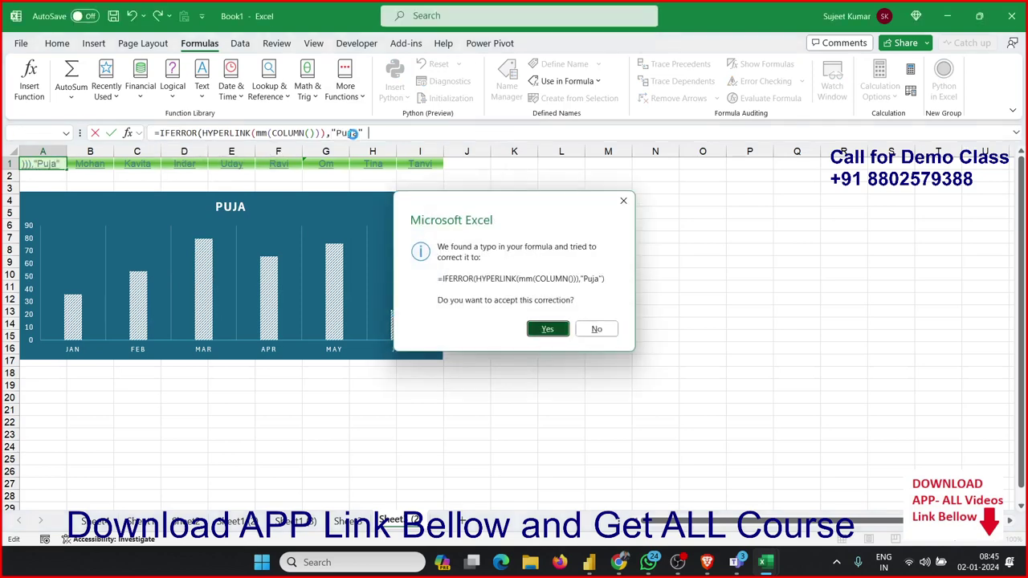
key("Return")
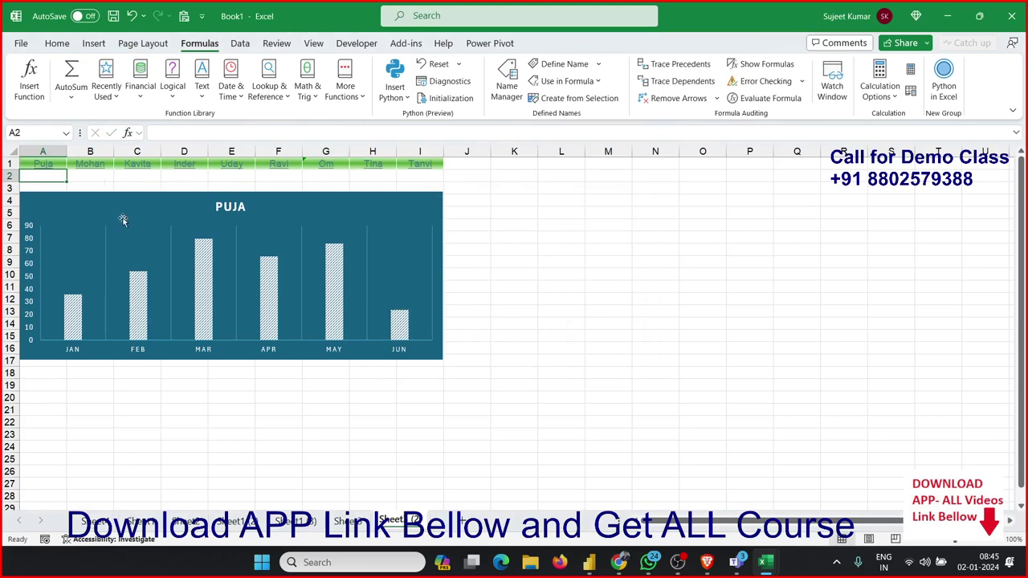
left_click(299, 523)
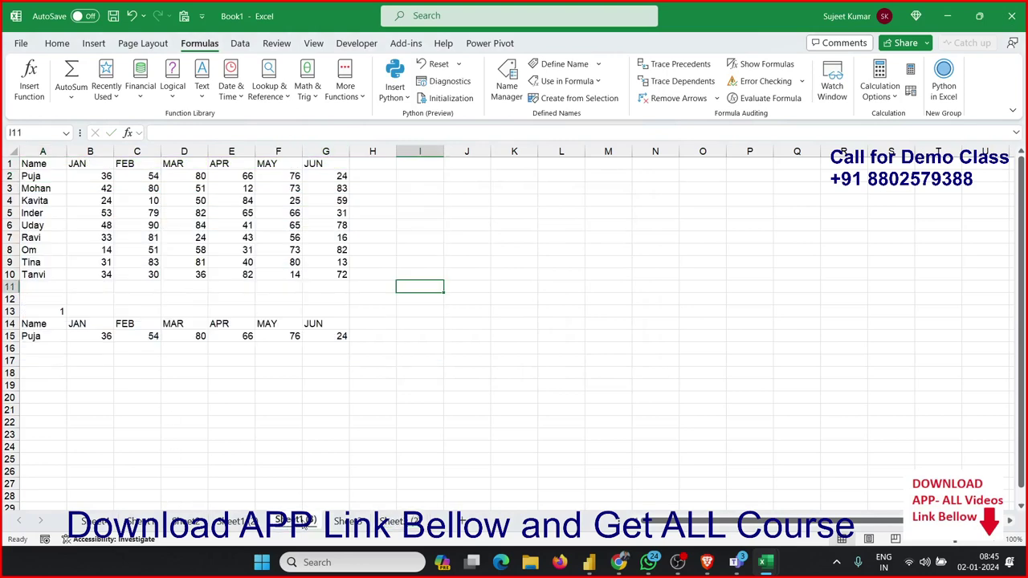
Set A13 on Sheet1 (3) to 2 so row 15 shows Mohan
left_click(58, 313)
type("2")
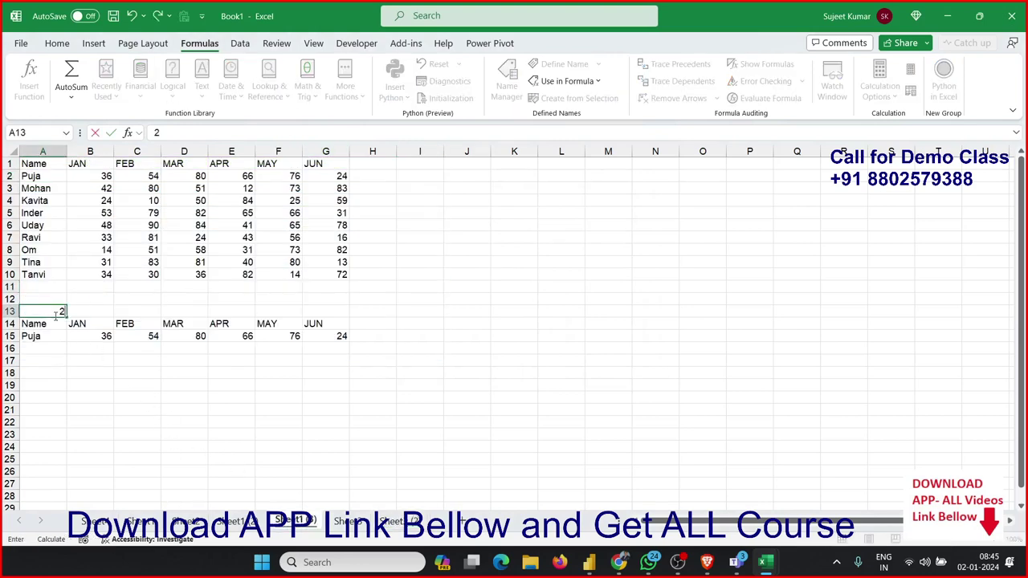
key("Return")
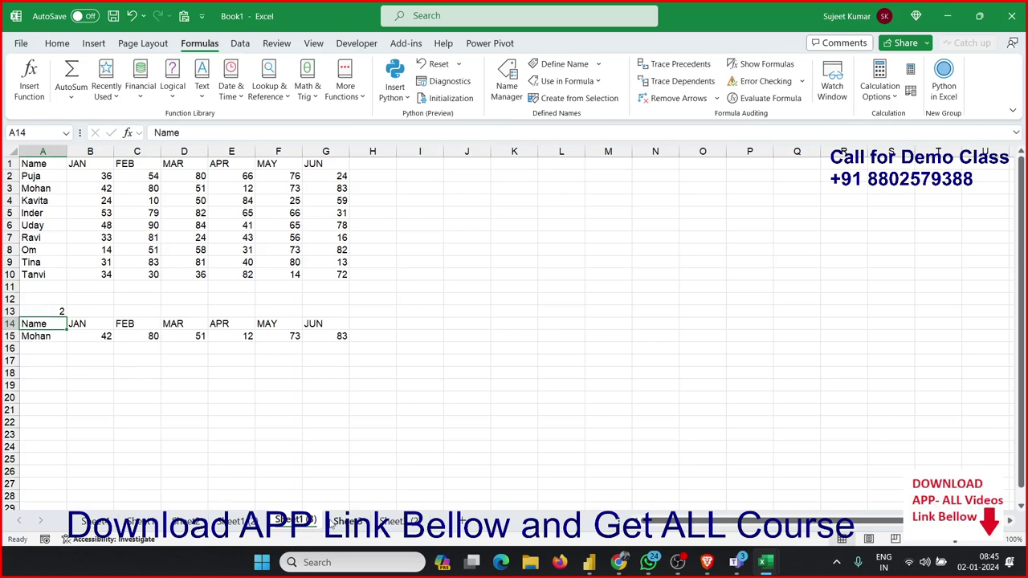
Return to the chart sheet, check A1's link formula, and open the MM code in VBA
left_click(331, 522)
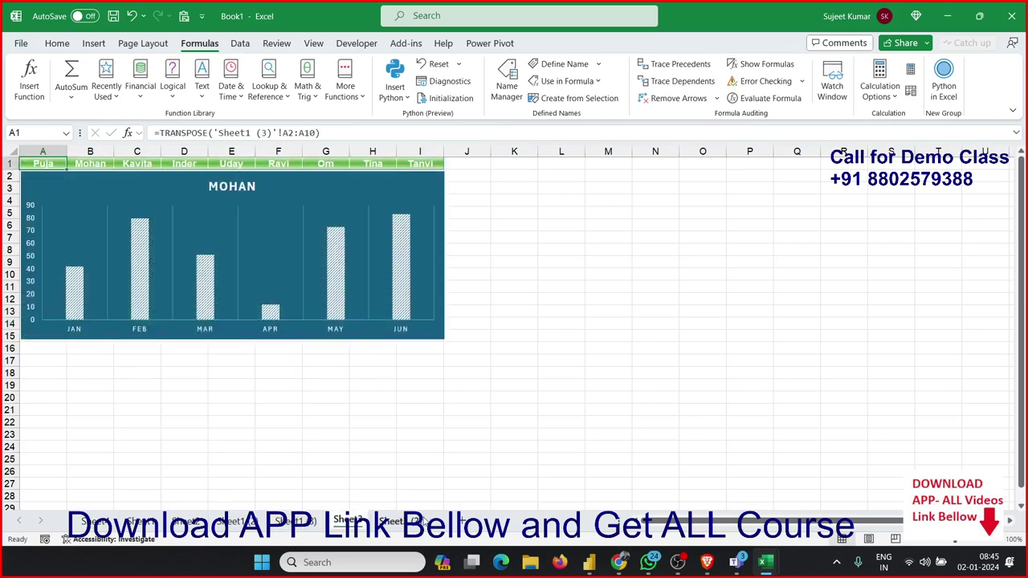
left_click(42, 175)
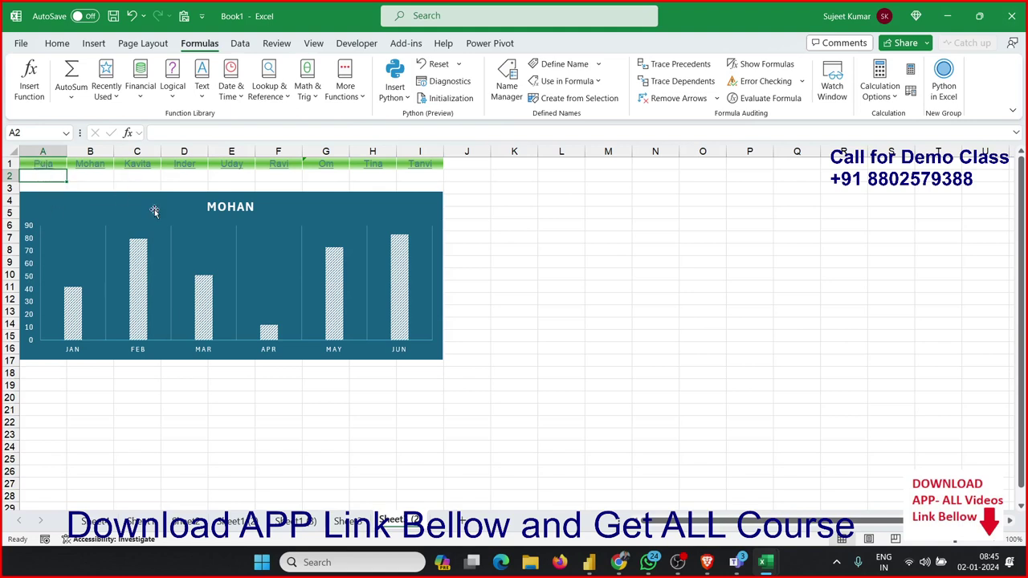
key("Up")
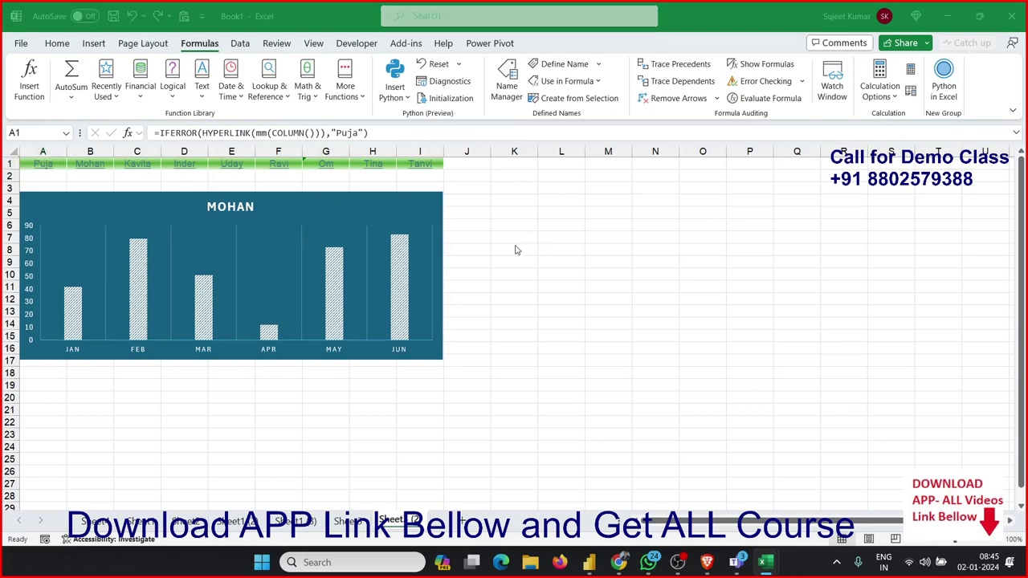
key("alt+F11")
Compare the MM code's Sheet6 reference against the Sheet1 (3) data sheet
left_click(242, 117)
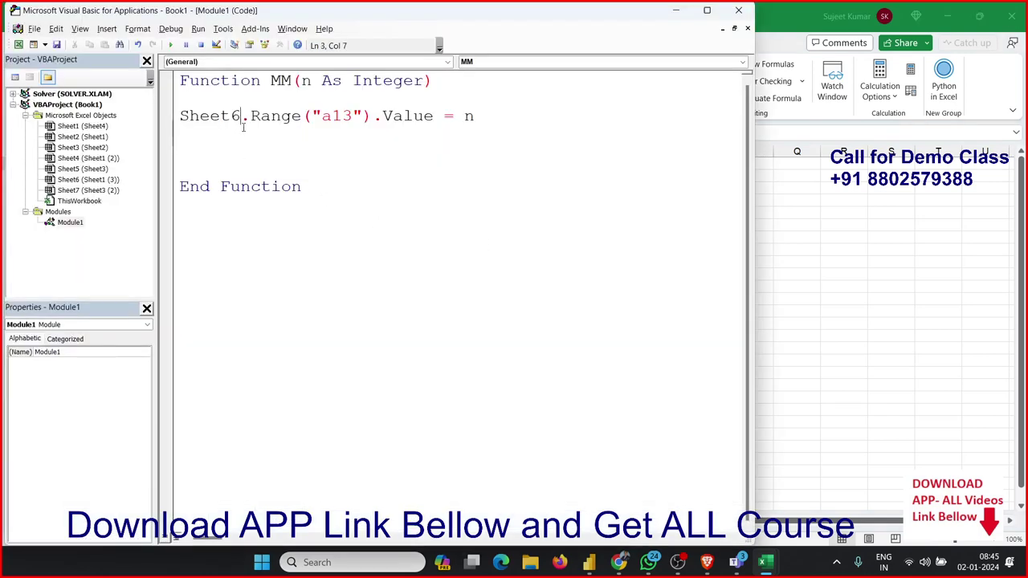
key("alt+F11")
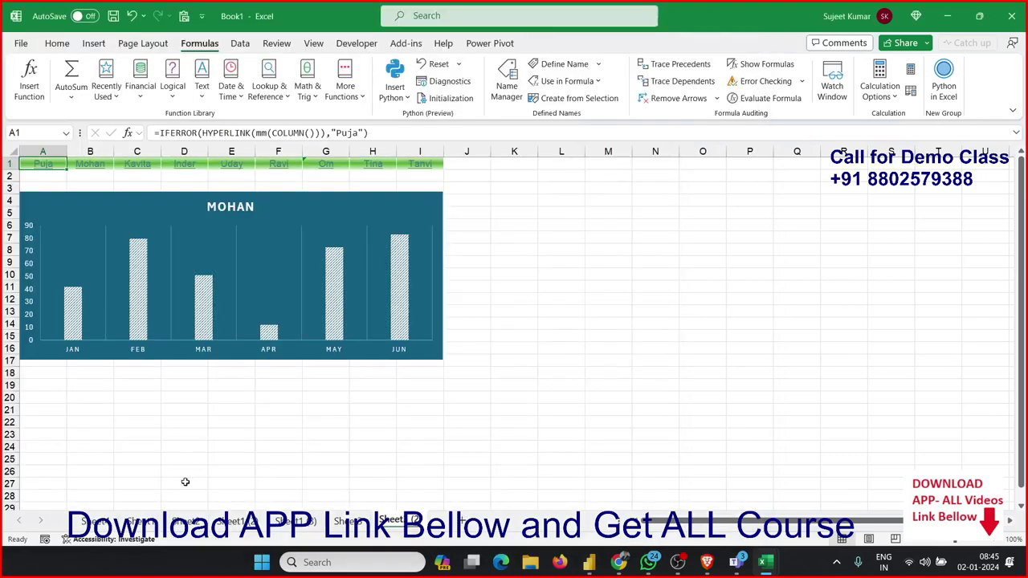
left_click(308, 524)
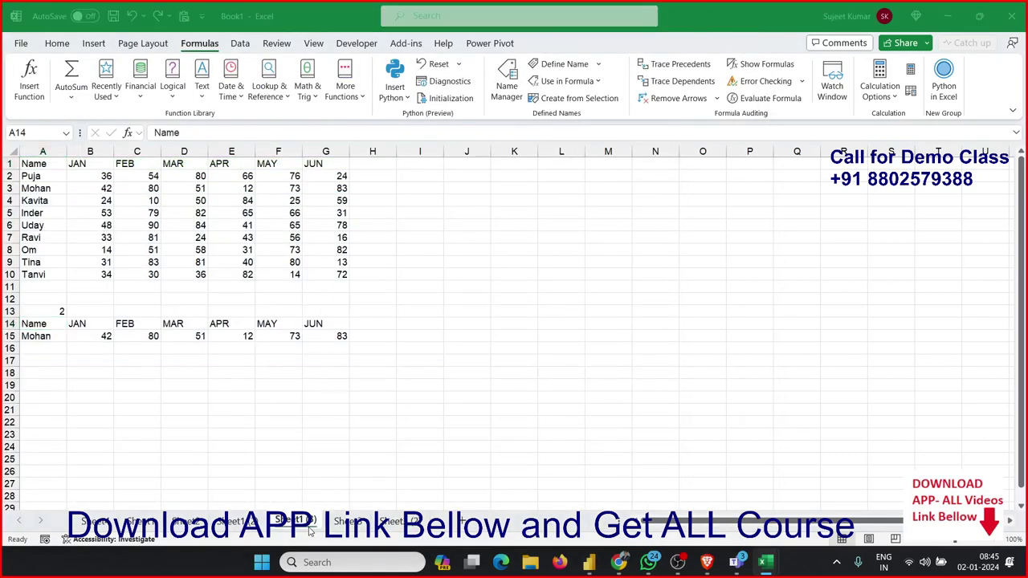
key("alt+F11")
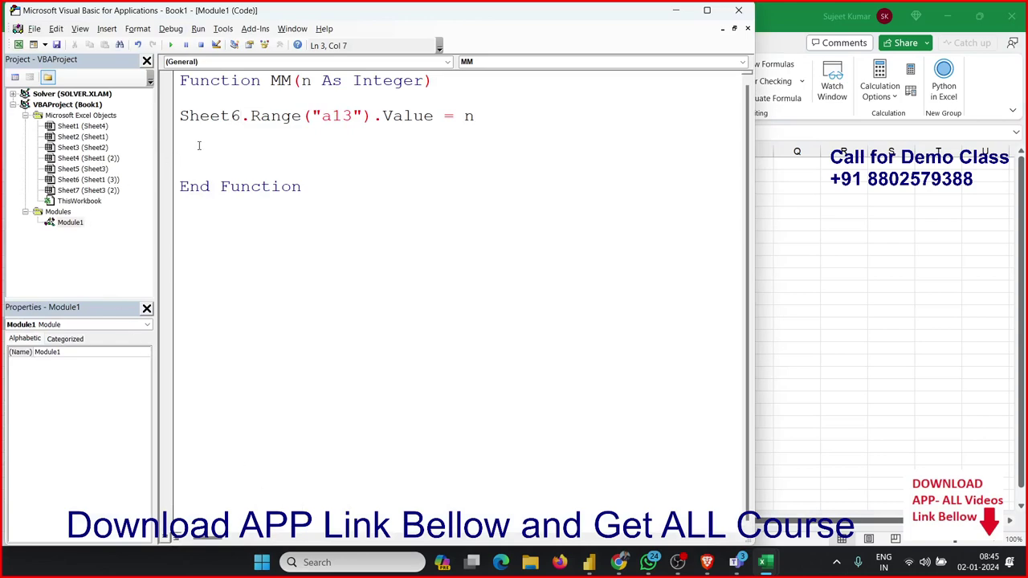
key("alt+F11")
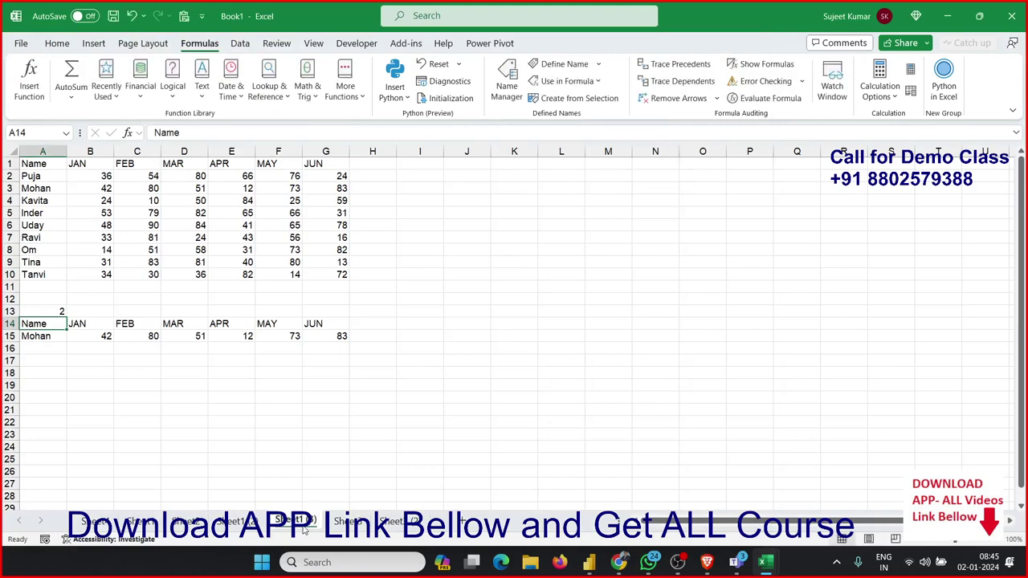
key("alt+F11")
Replace Sheet6 in MM with Sheets("Sheet1 (3)") and return to Excel
double_click(223, 116)
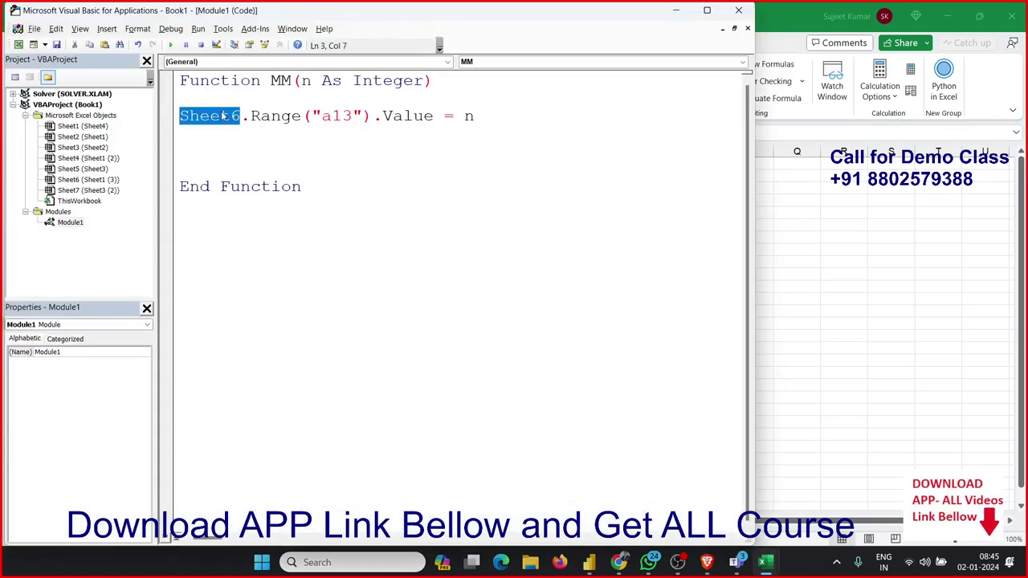
type("sheet")
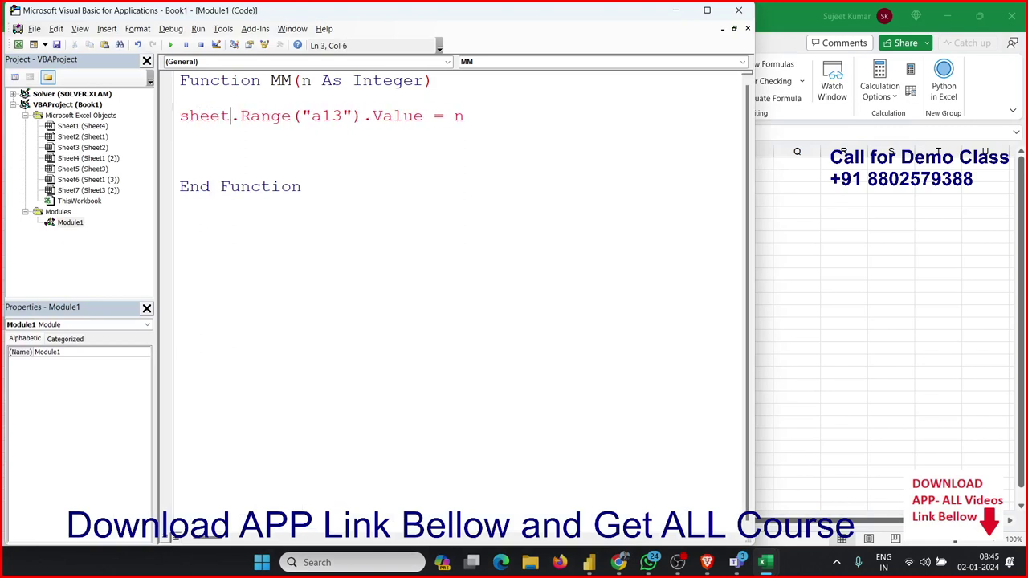
type("s(")
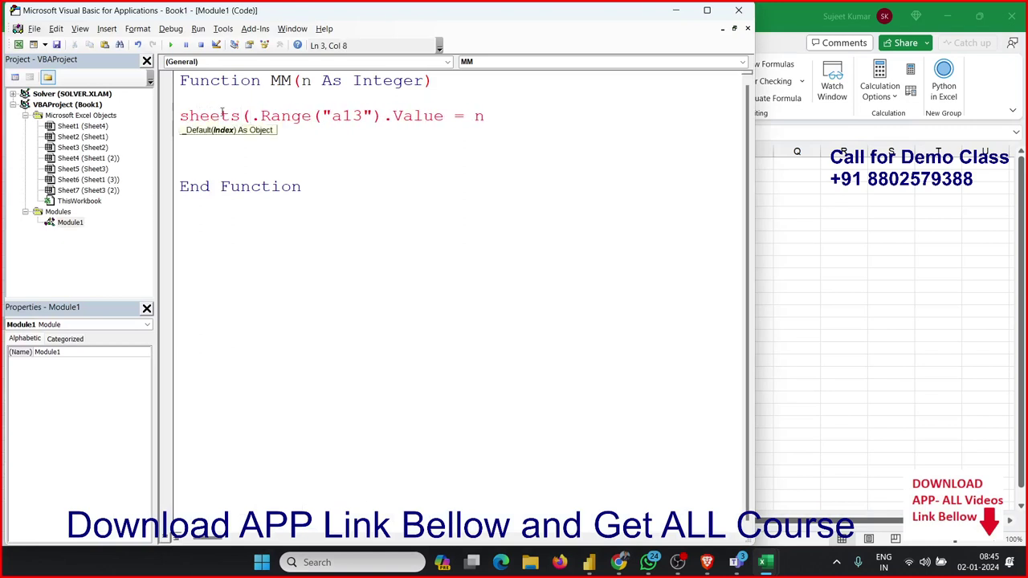
type("\"Sheet1 (3)\"")
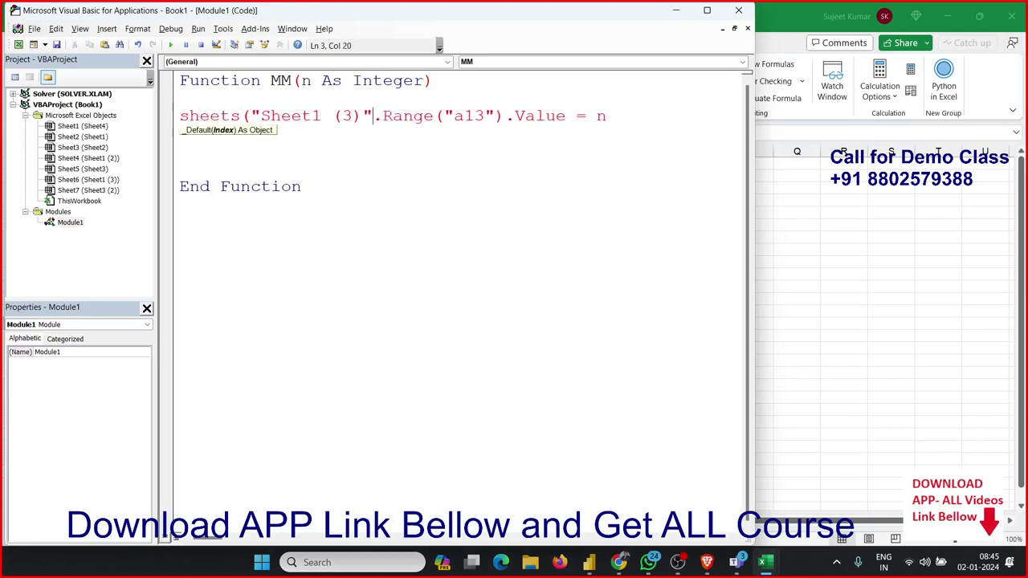
type(")")
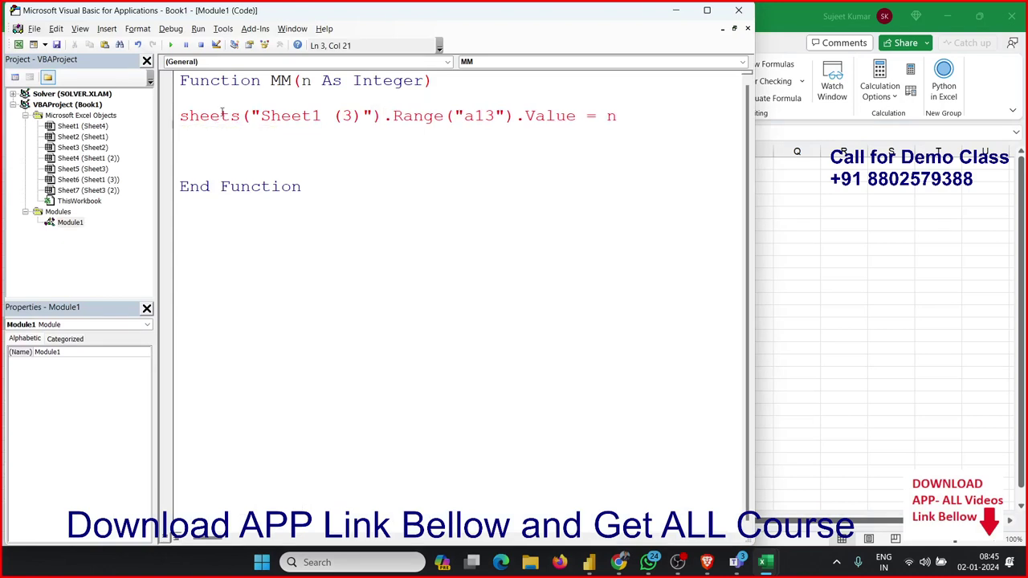
left_click(270, 162)
double_click(630, 118)
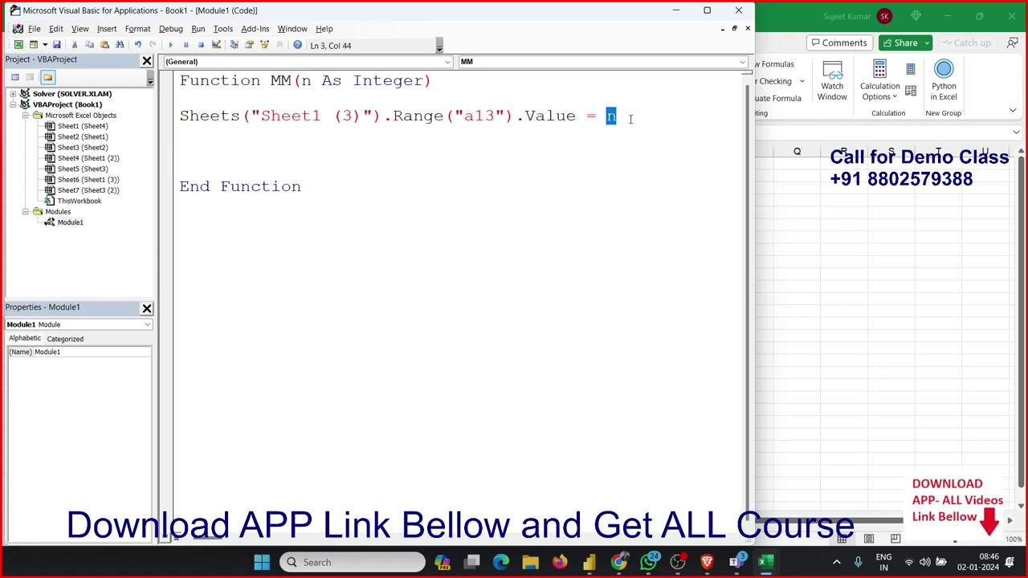
key("alt+F11")
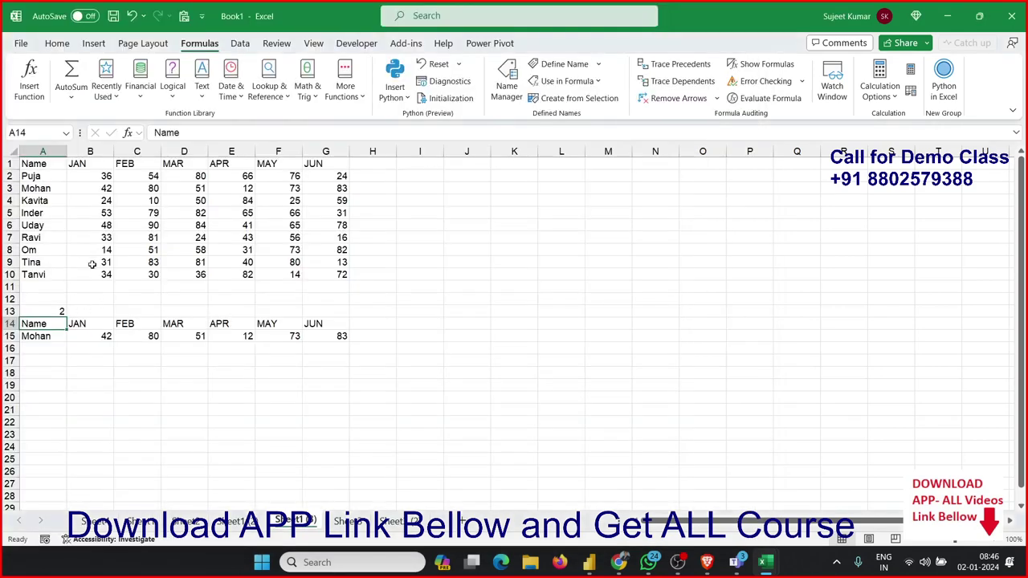
Show the MOHAN chart sheet and bring the MM code back up
left_click(393, 522)
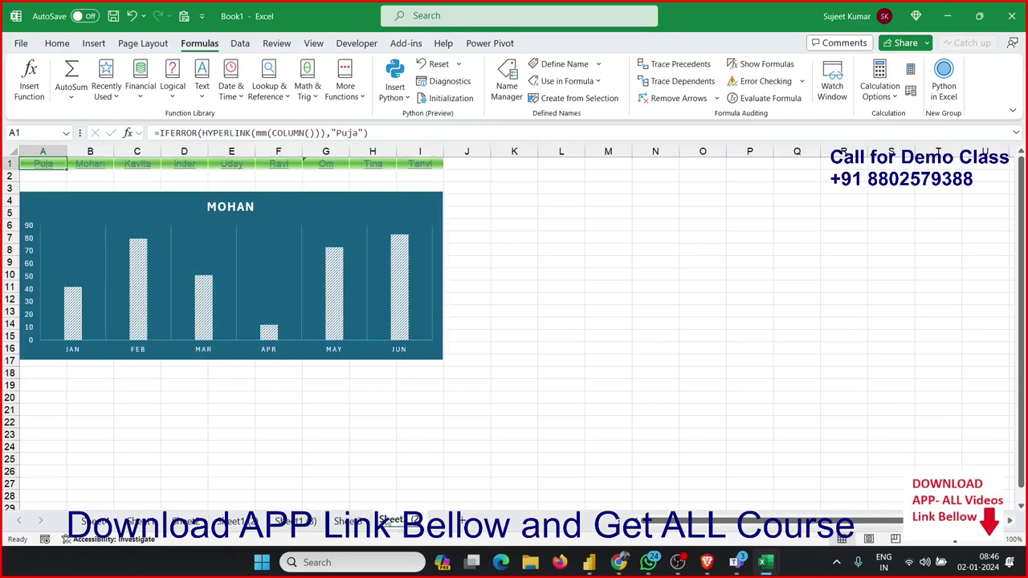
key("alt+F11")
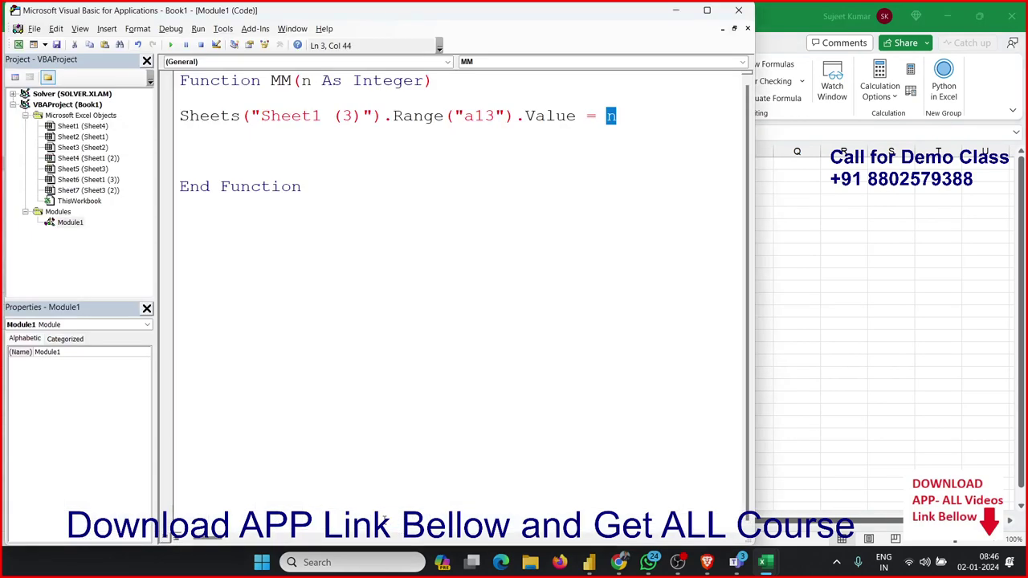
key("alt+F11")
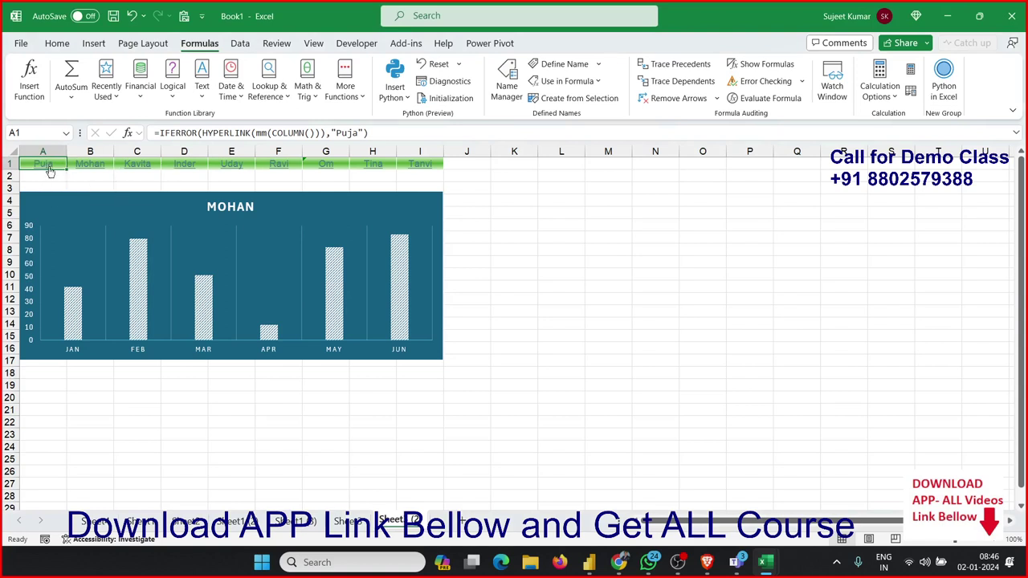
key("alt+F11")
Replace n with the constant 3 in MM's Value assignment, then select cell L4 in Excel
left_click(462, 169)
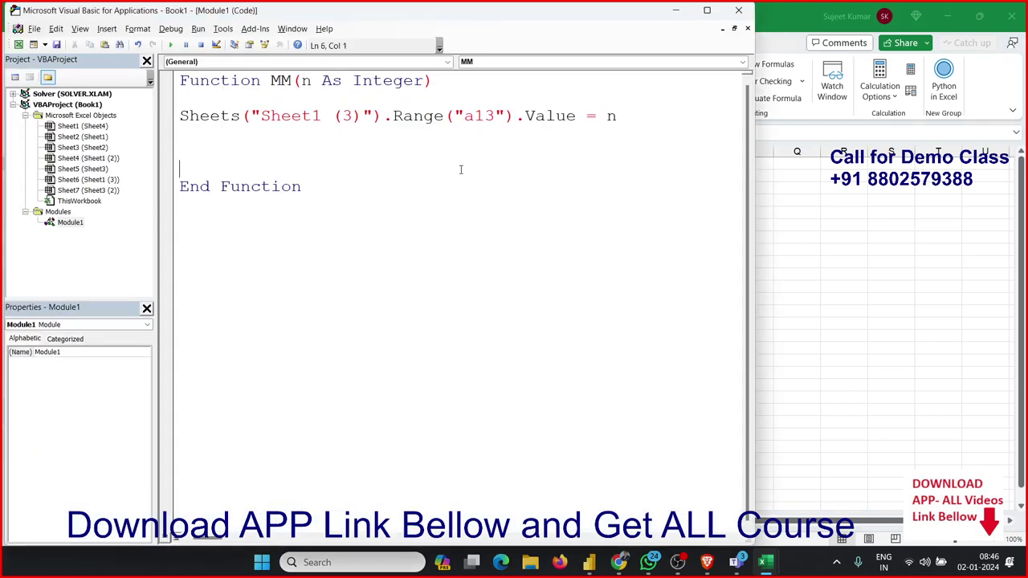
double_click(611, 116)
type("3")
key("Return")
key("alt+Tab")
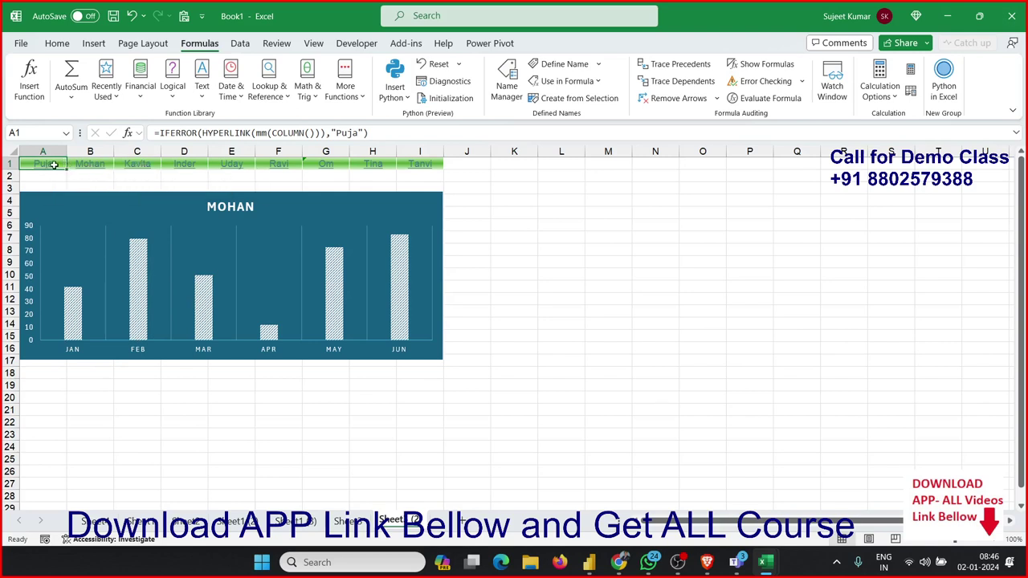
left_click(547, 201)
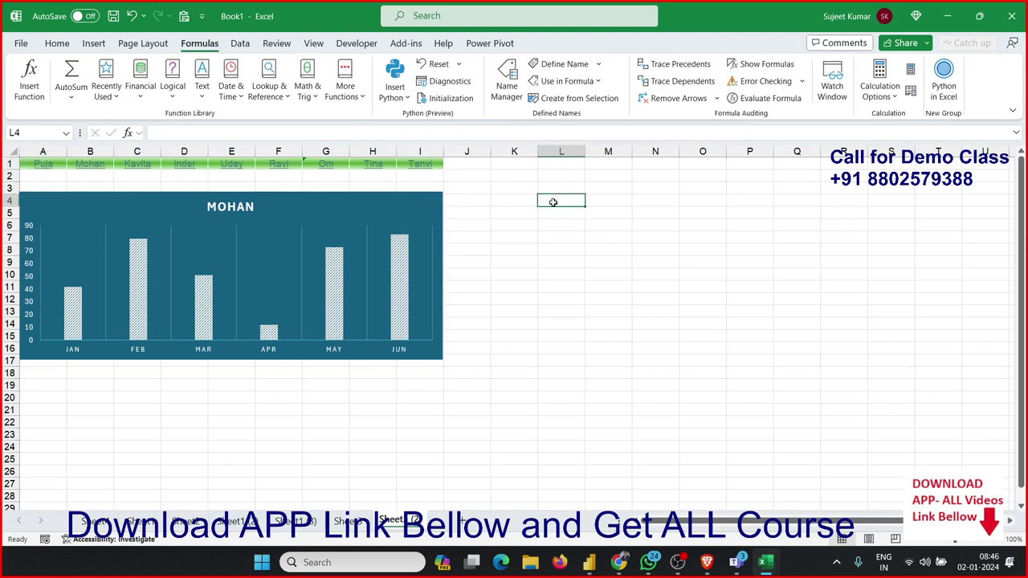
Enter =MM(3) in L4 and check the Value = 3 line in the MM code
type("=")
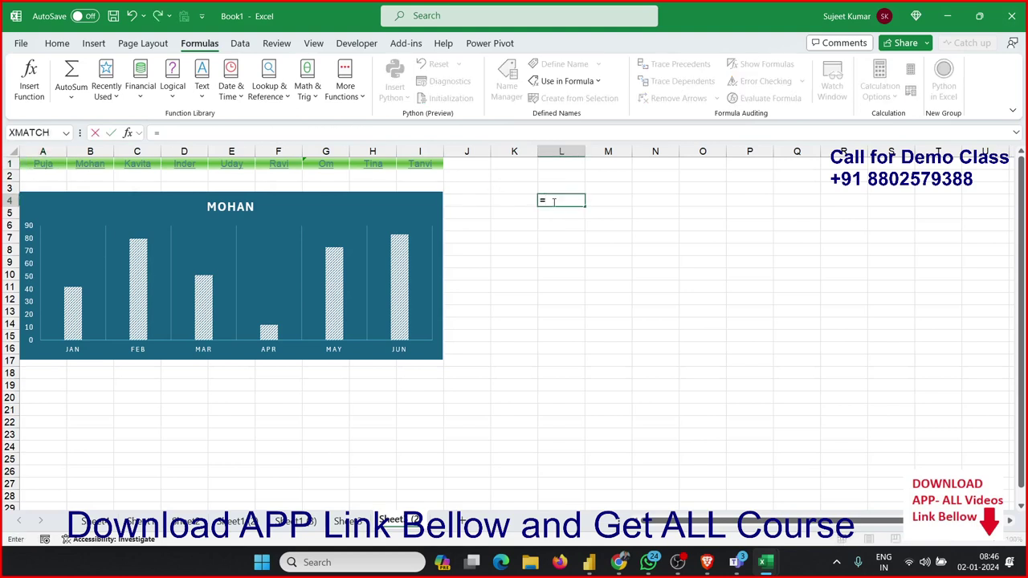
type("MM(")
type("3)")
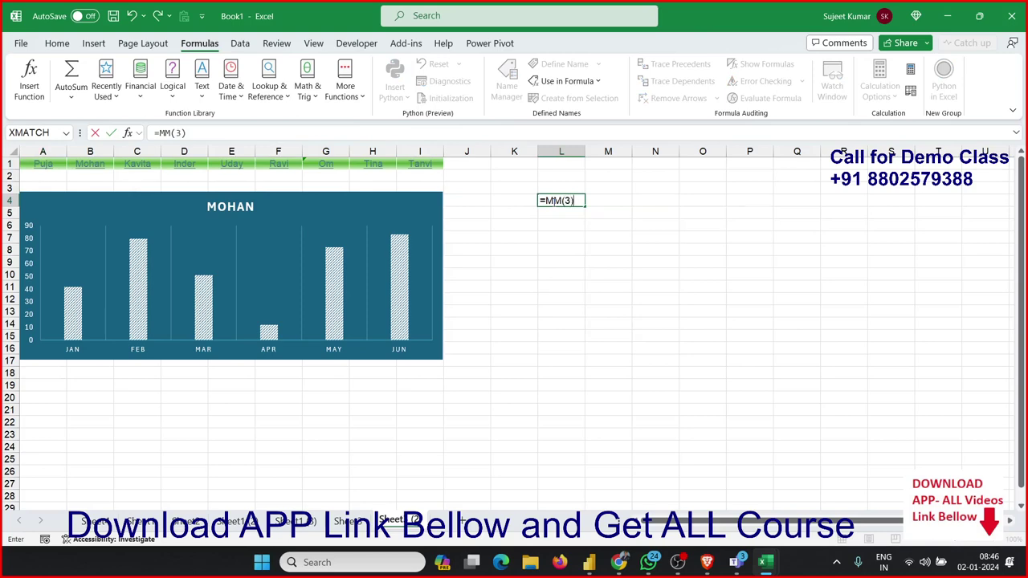
key("Return")
left_click(554, 202)
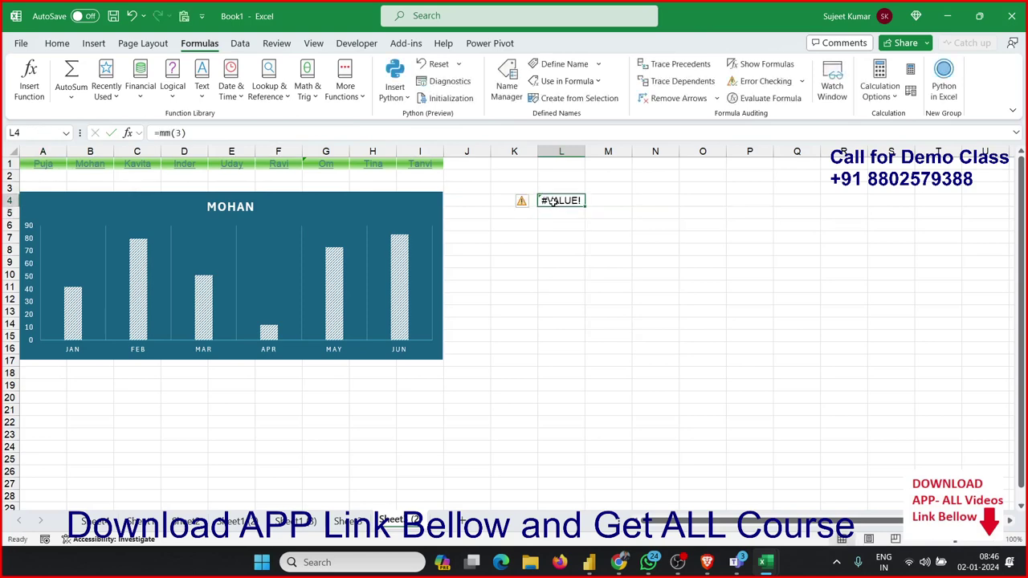
key("alt+F11")
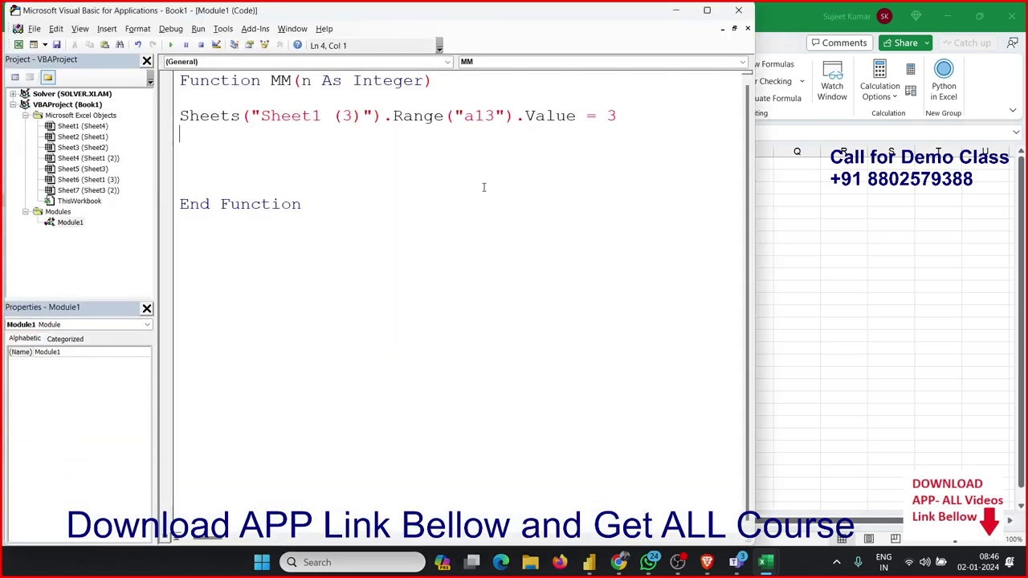
left_click_drag(617, 117, 173, 120)
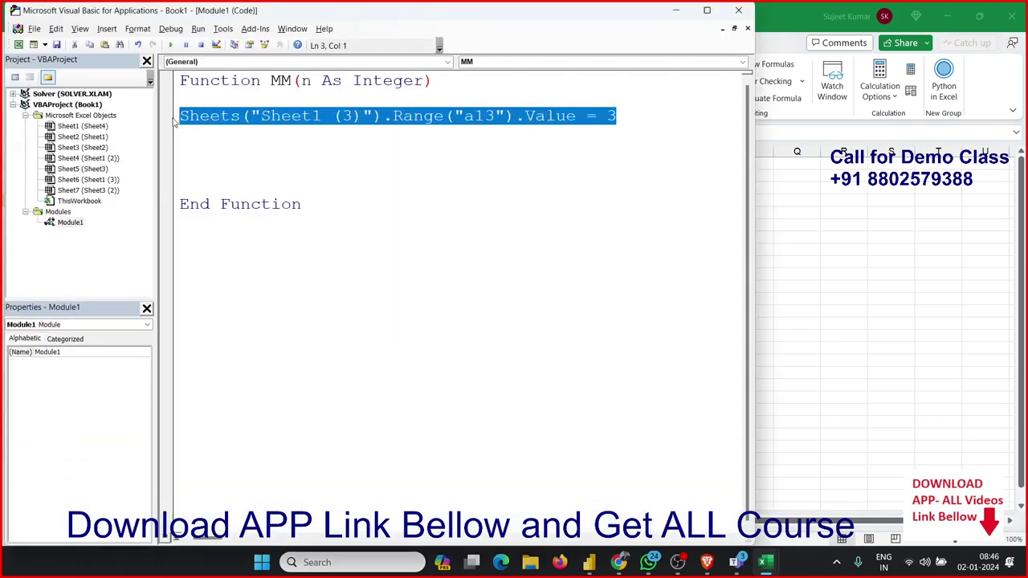
key("alt+F11")
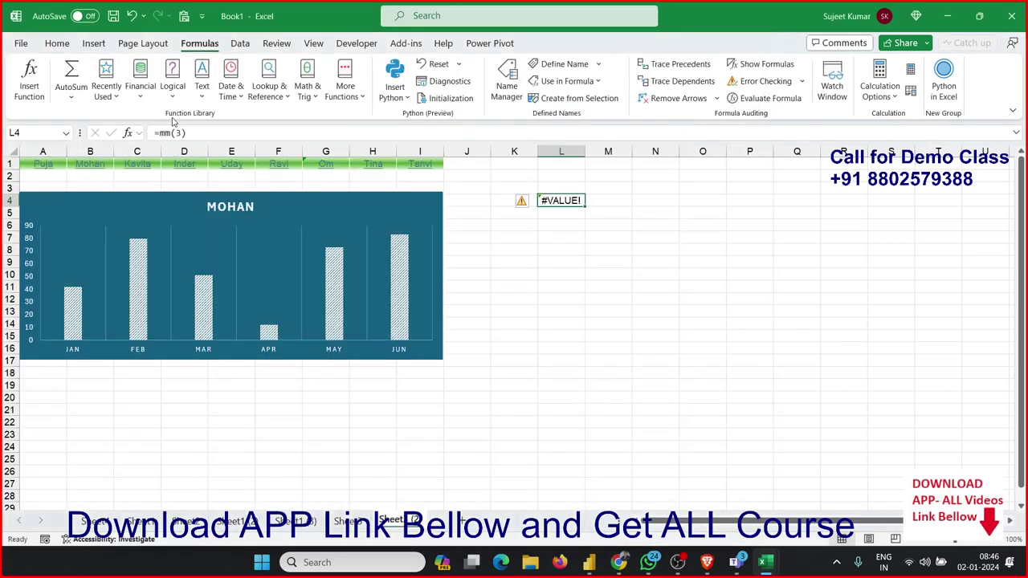
Edit L4 to =HYPERLINK(mm(3)) and accept Excel's correction, leaving #VALUE!
double_click(569, 201)
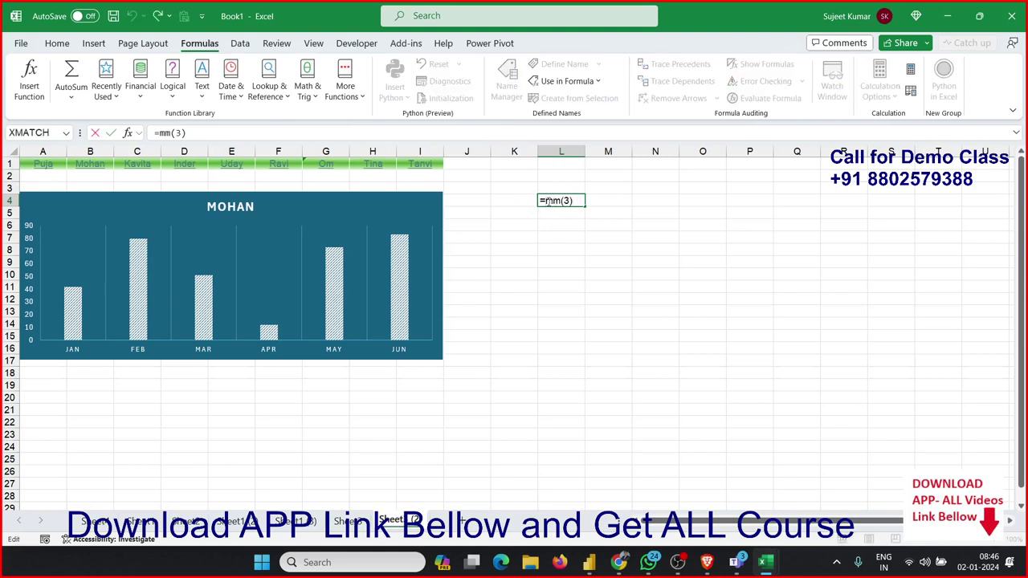
type("hyp")
key("Tab")
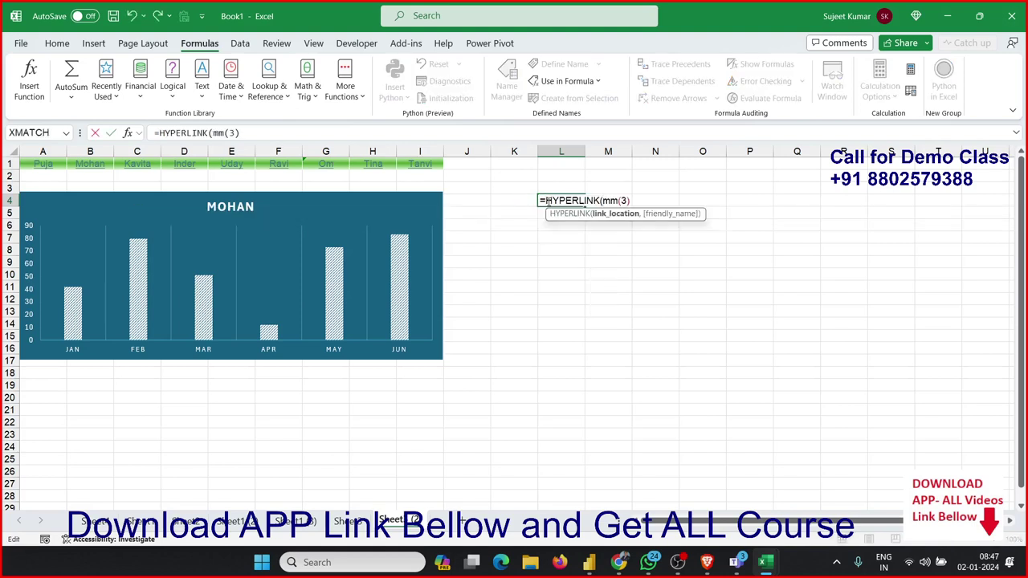
key("Return")
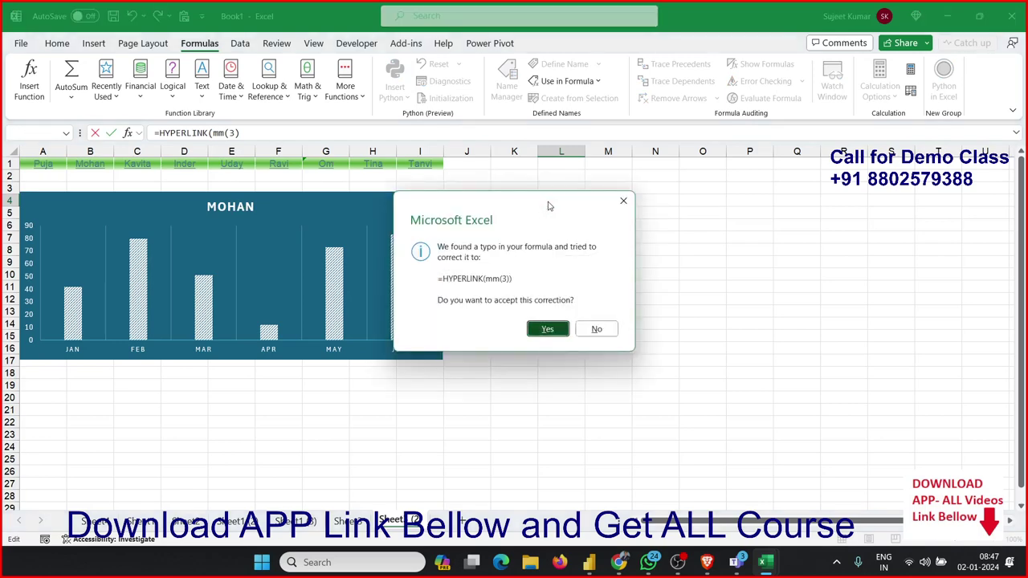
key("Return")
left_click(617, 330)
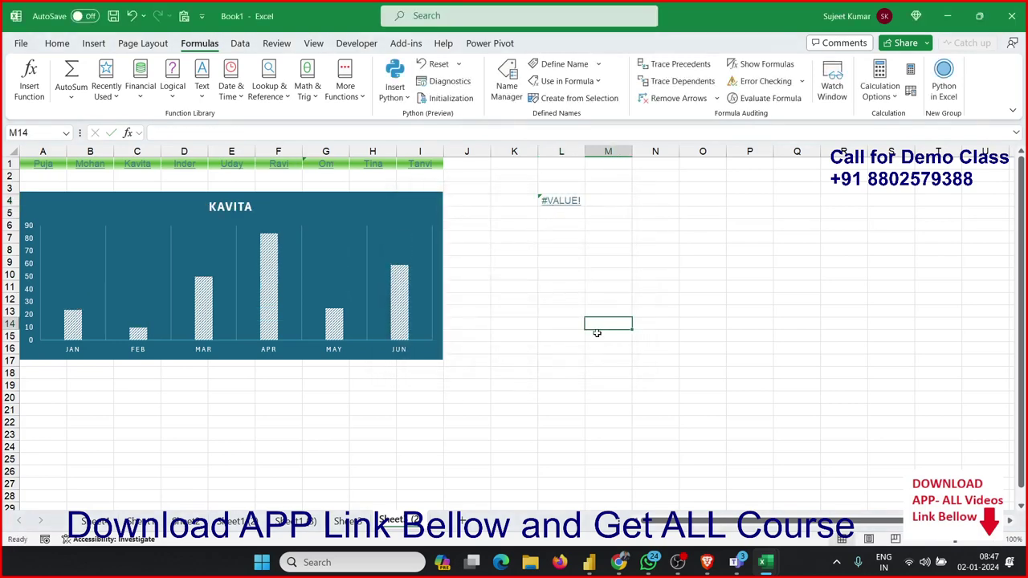
left_click(563, 217)
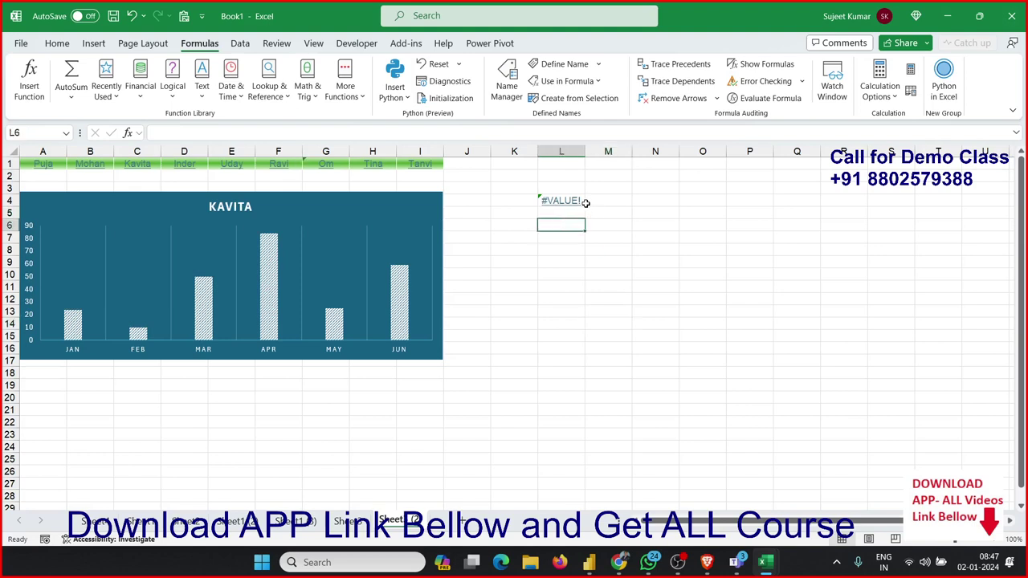
Clear the name links and formulas from A1:I1
left_click(587, 203)
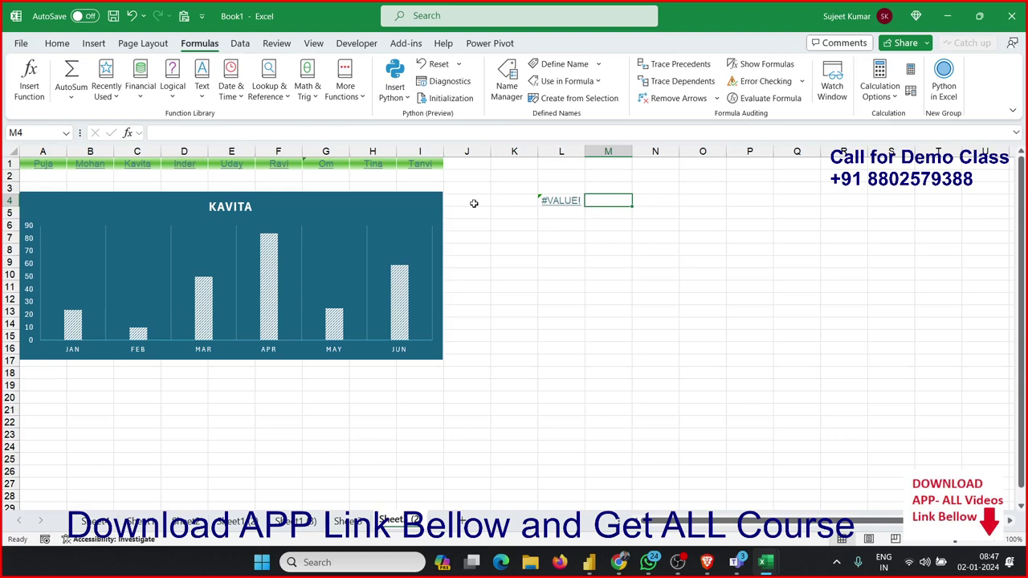
left_click(56, 166)
key("ctrl+shift+Right")
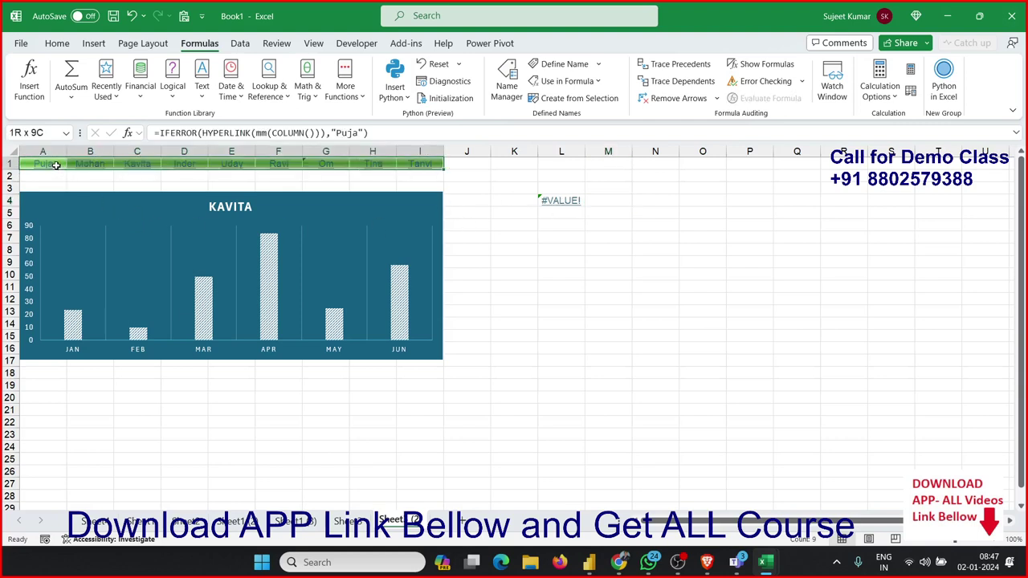
key("Delete")
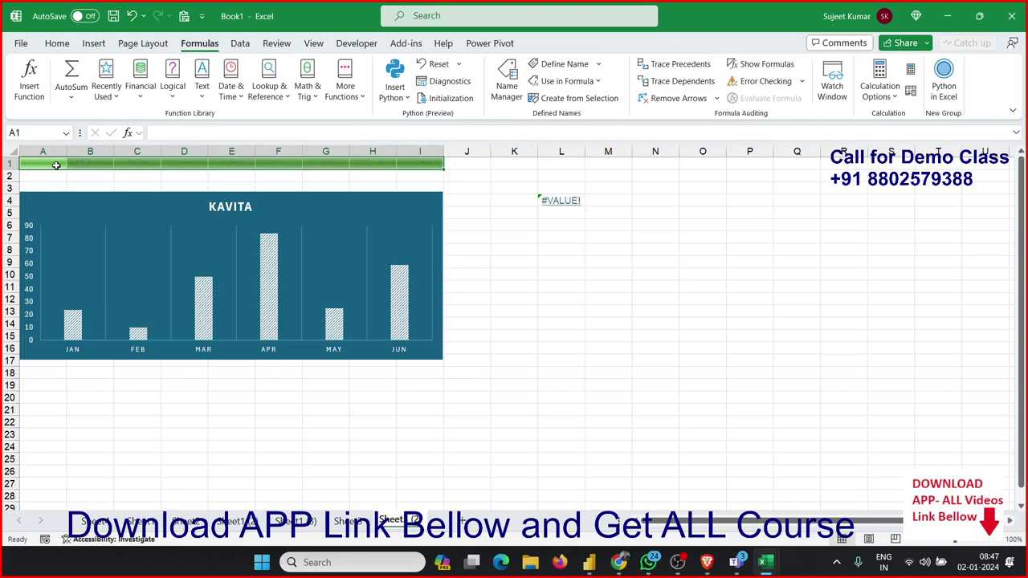
Enter =mm(COLUMN()) in A1, removing the extra parenthesis, so it shows #VALUE!
left_click(56, 166)
type("=M")
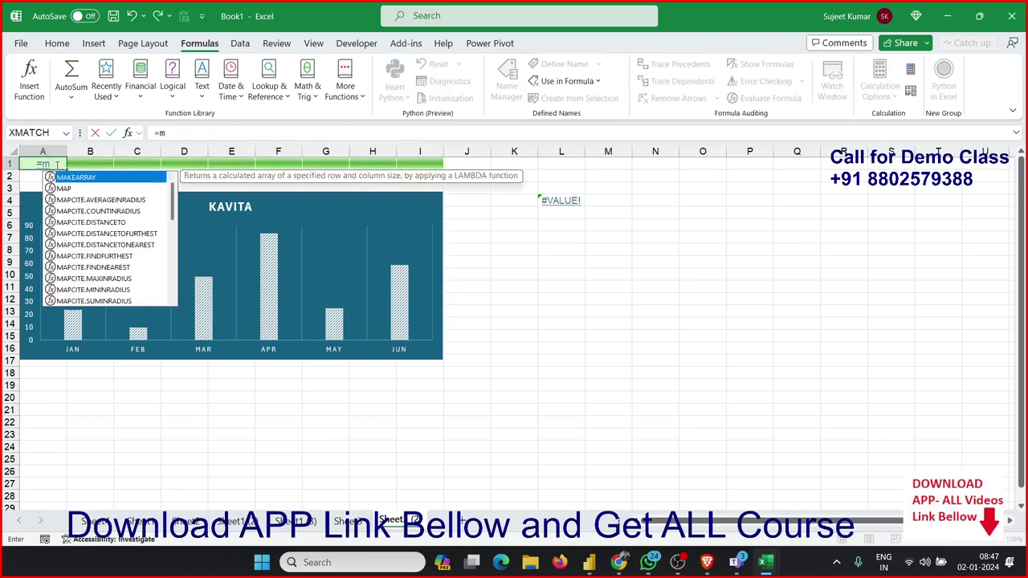
type("M(")
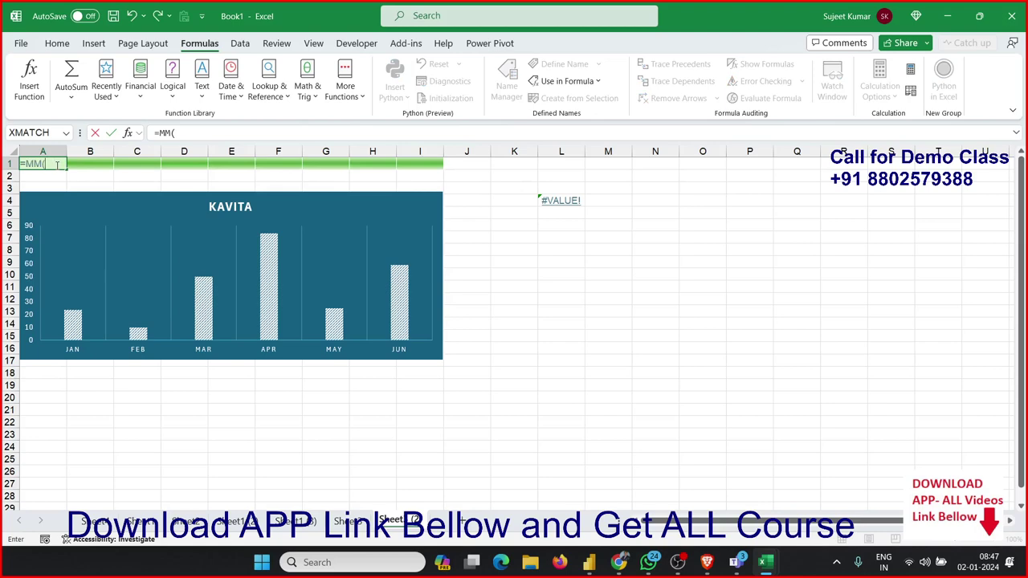
type("COLUMN(")
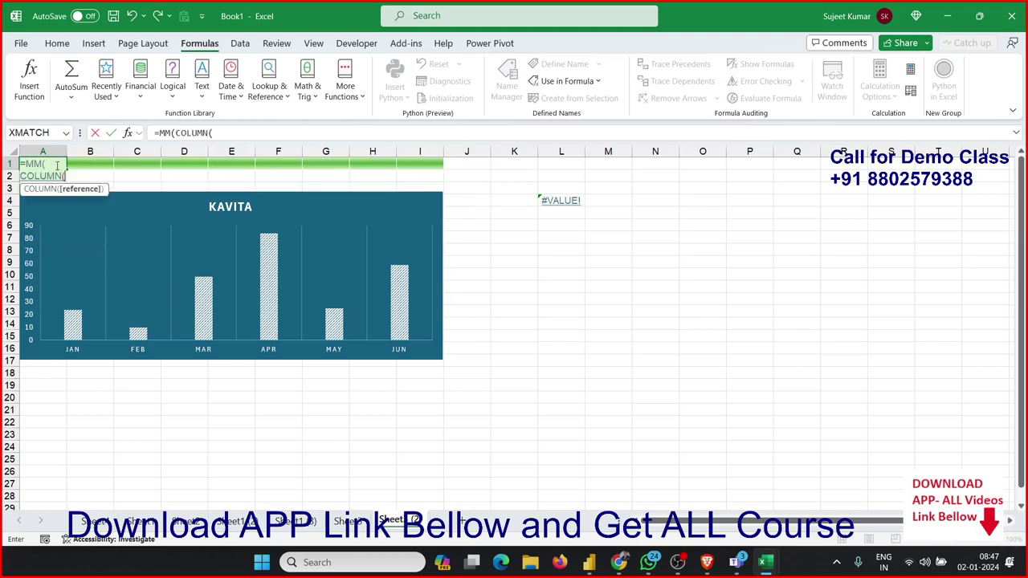
type("(")
key("Return")
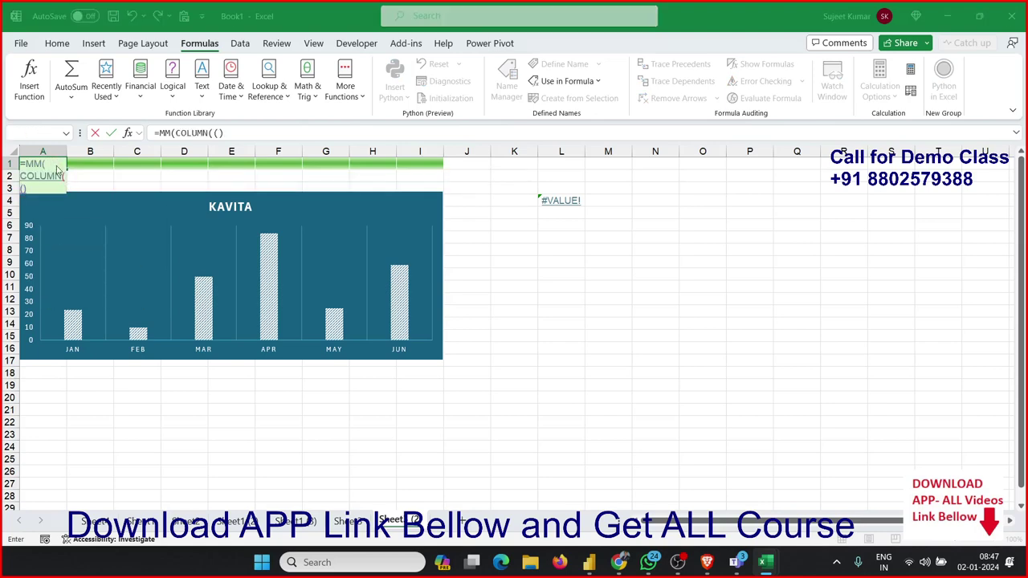
key("Return")
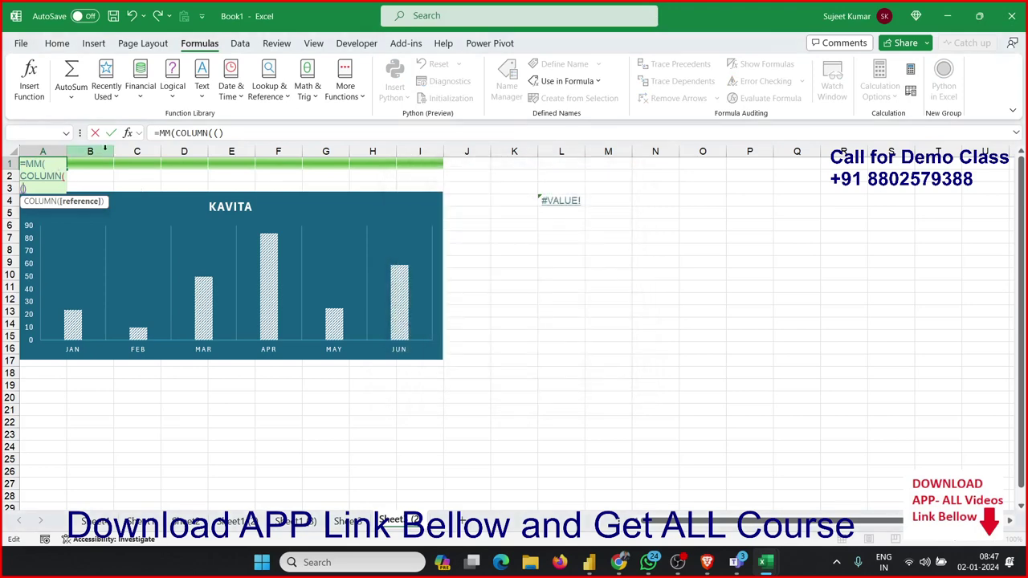
left_click(243, 133)
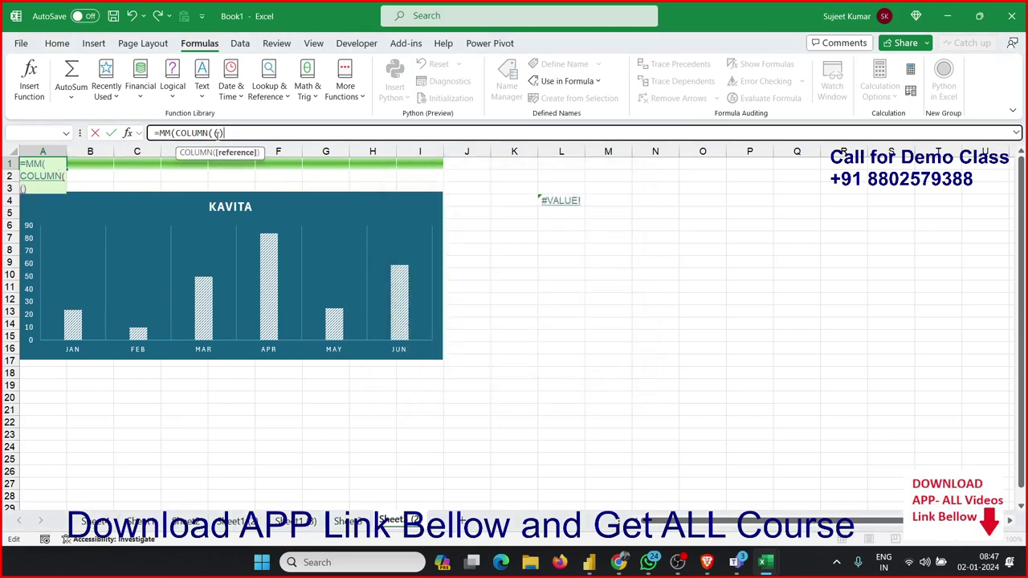
key("BackSpace")
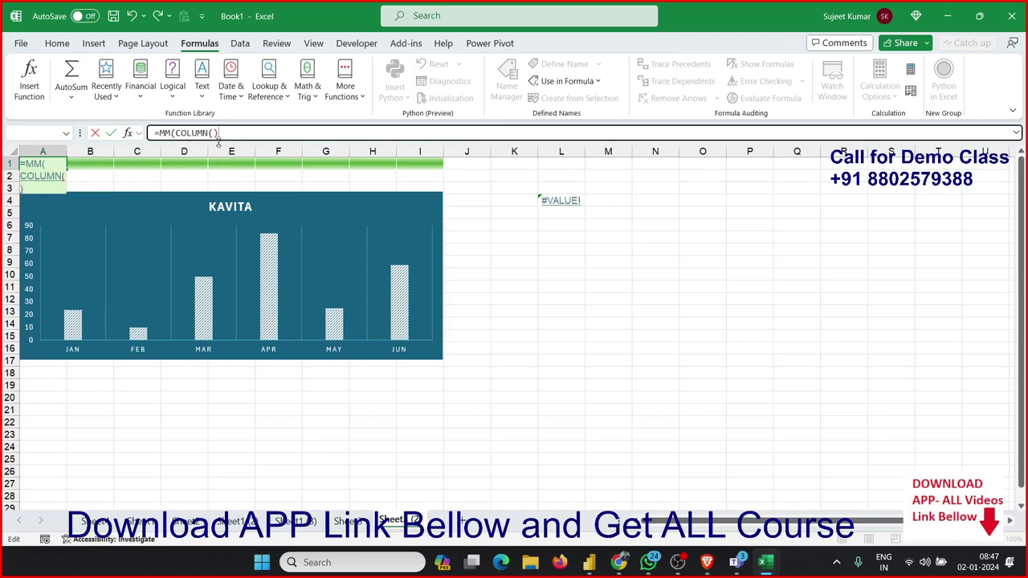
type(")")
key("Return")
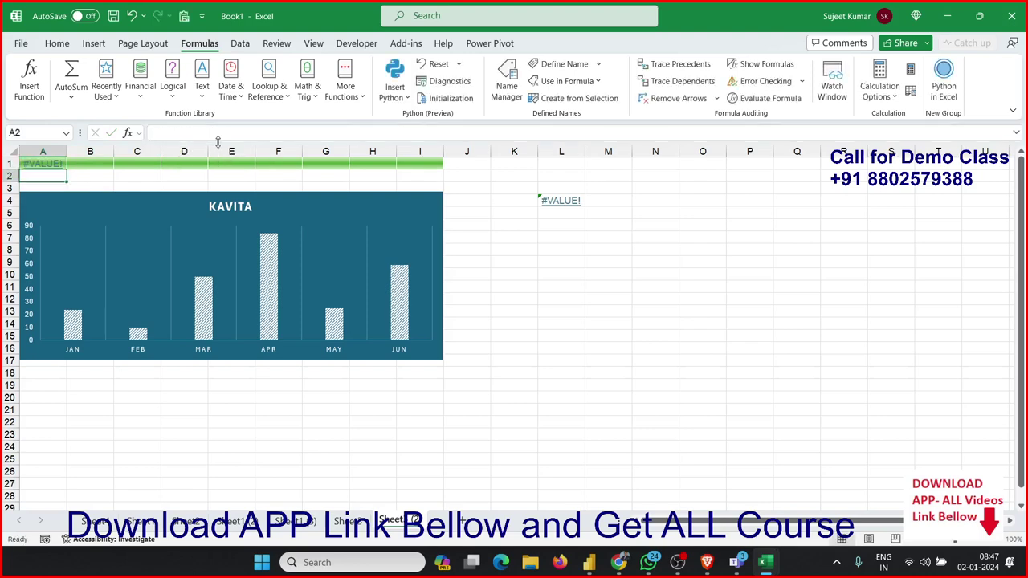
key("Up")
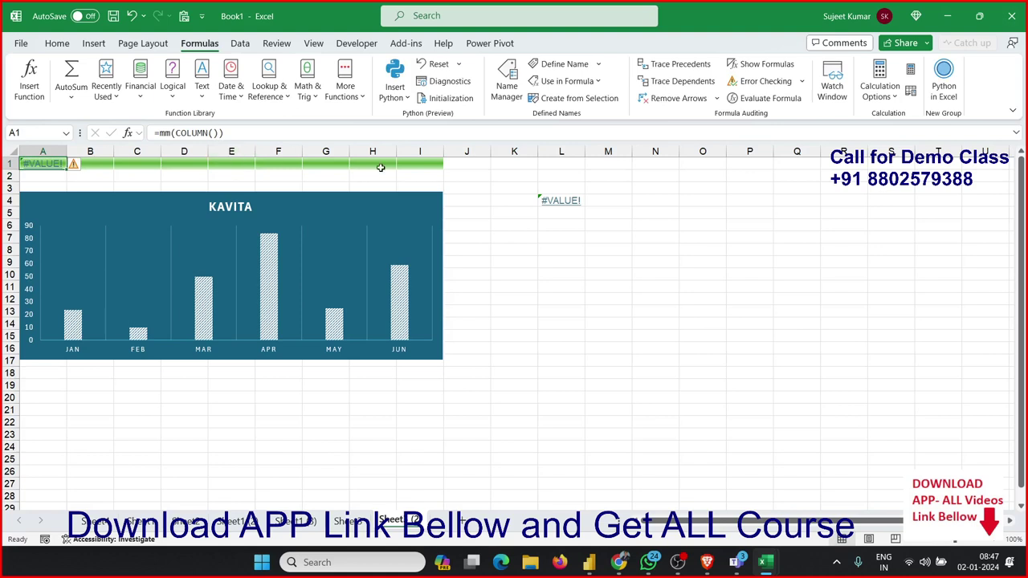
left_click(565, 285)
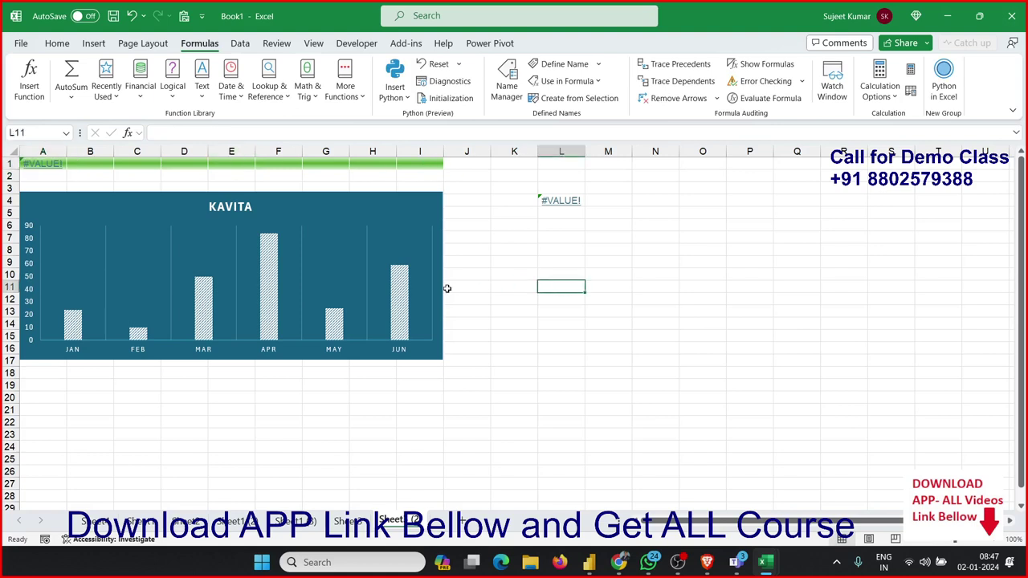
left_click(45, 173)
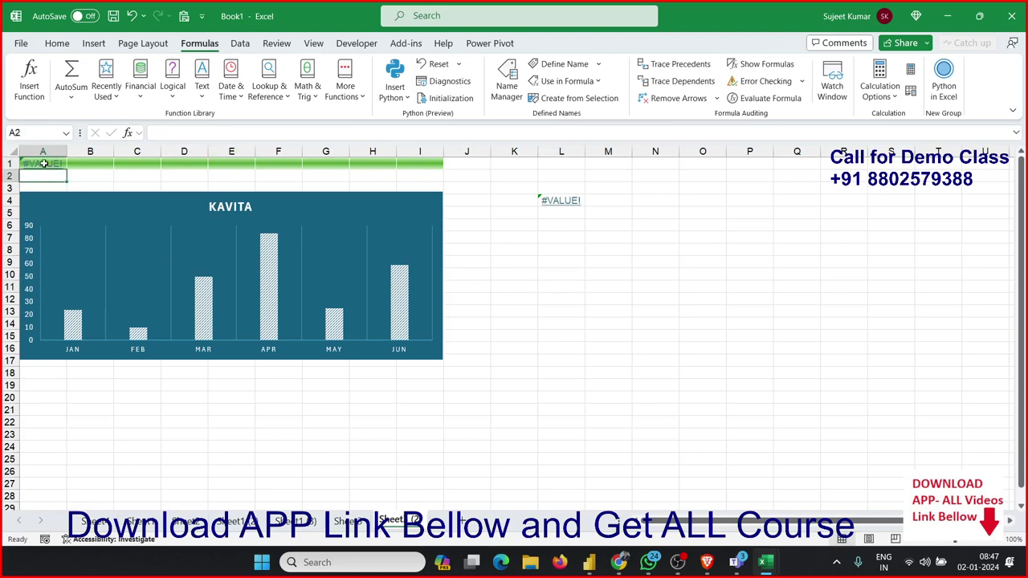
left_click(42, 163)
Wrap A1's mm formula in HYPERLINK, accepting Excel's suggested formula correction
left_click(158, 133)
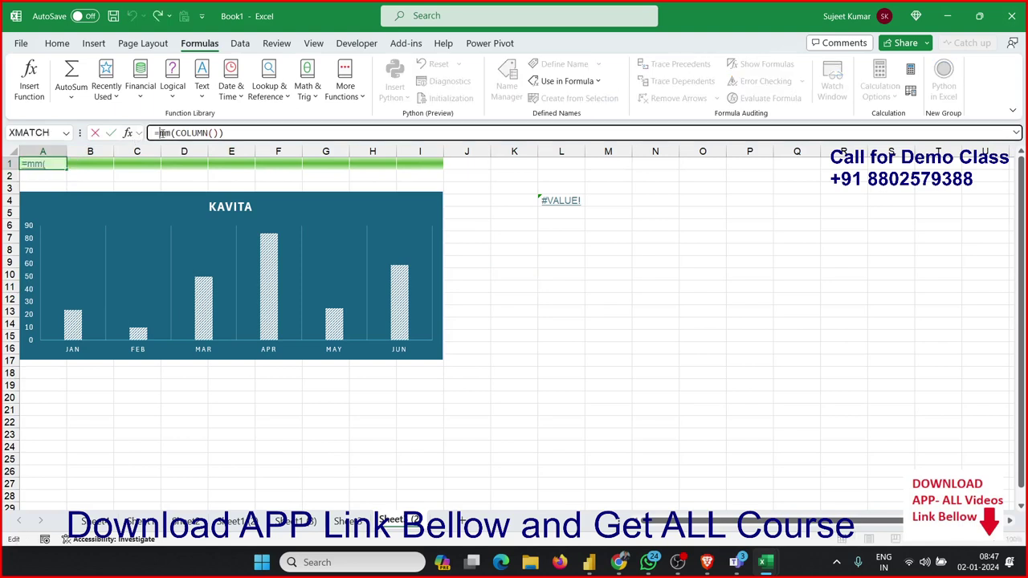
type("hyp")
key("Tab")
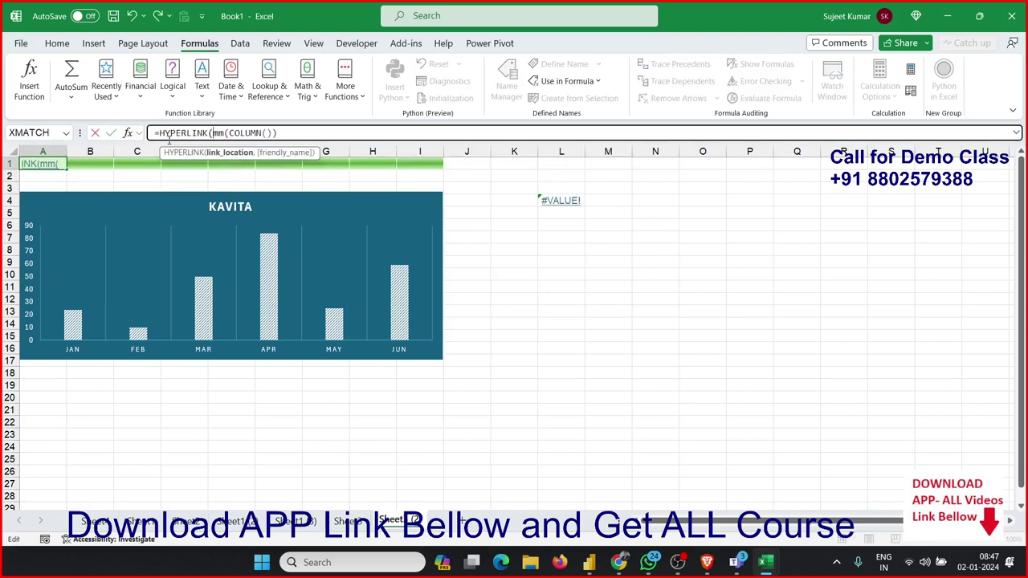
key("Return")
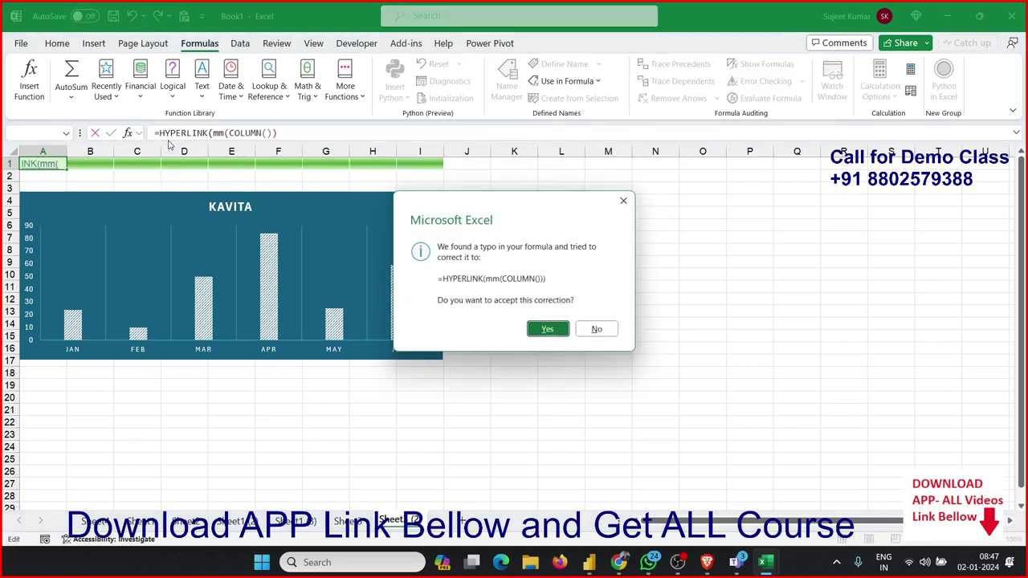
key("Return")
left_click(121, 422)
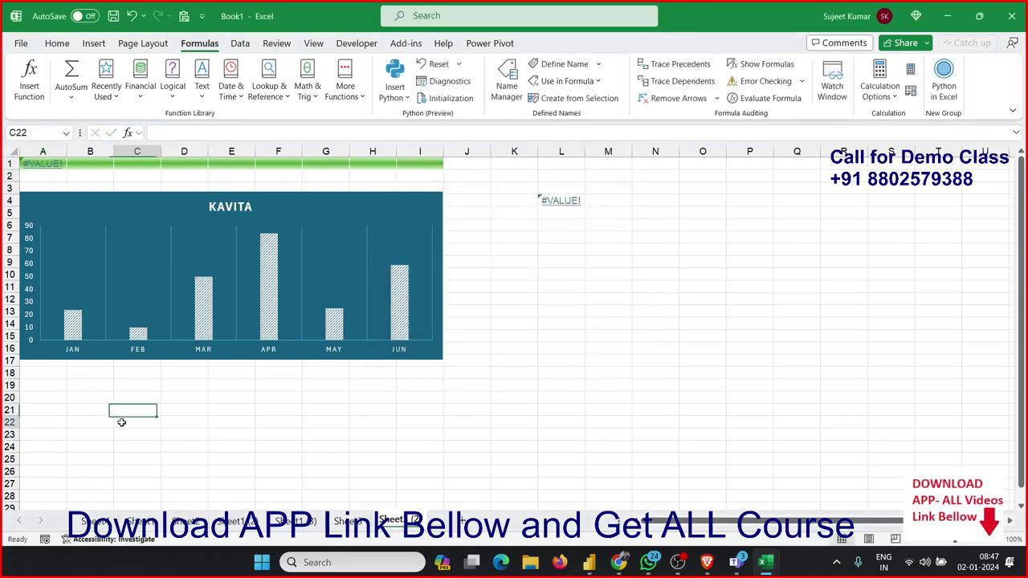
Review A1's HYPERLINK formula, then enter 1 in cell A2 and return to A1
left_click(41, 163)
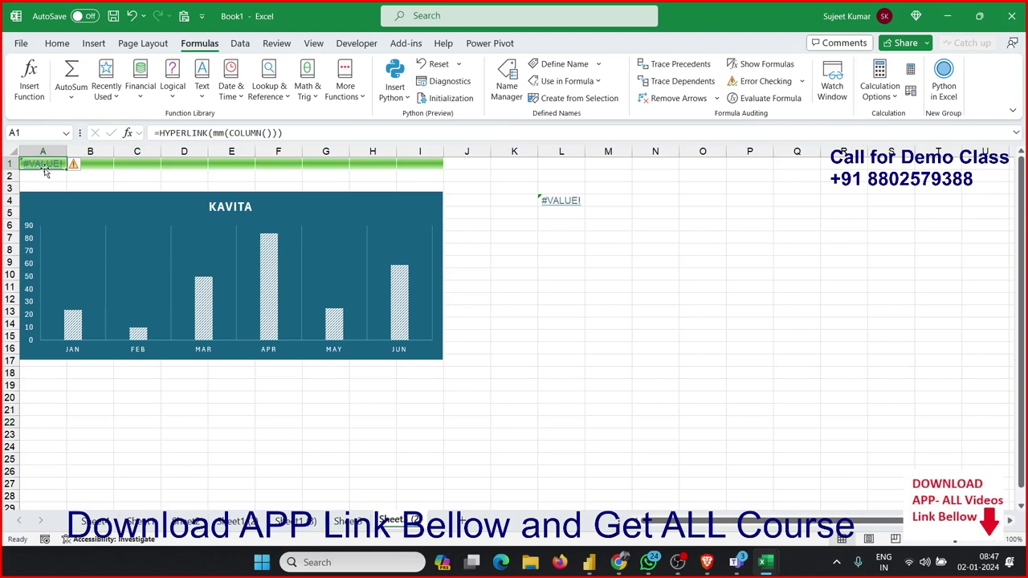
left_click(45, 186)
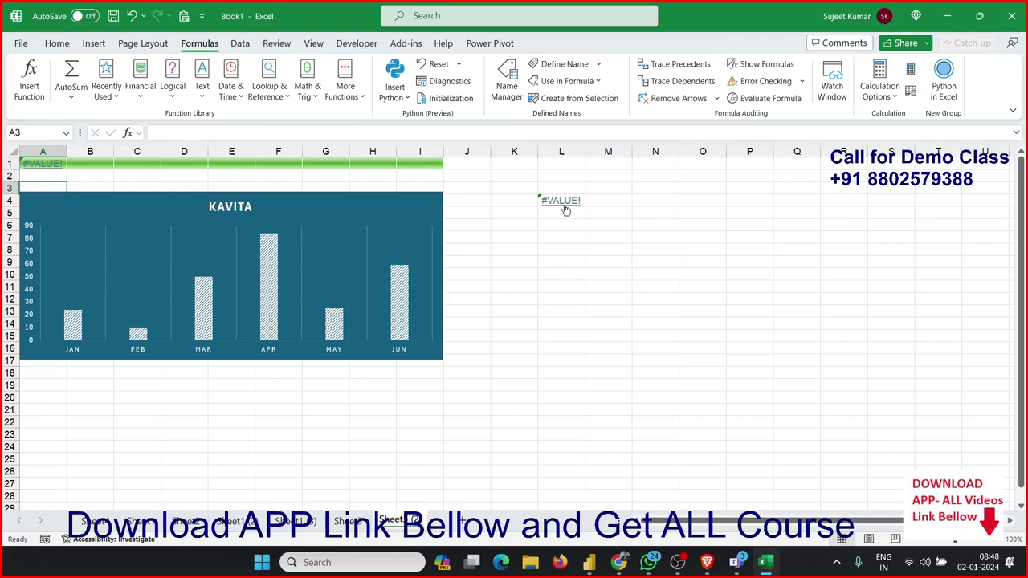
left_click(52, 164)
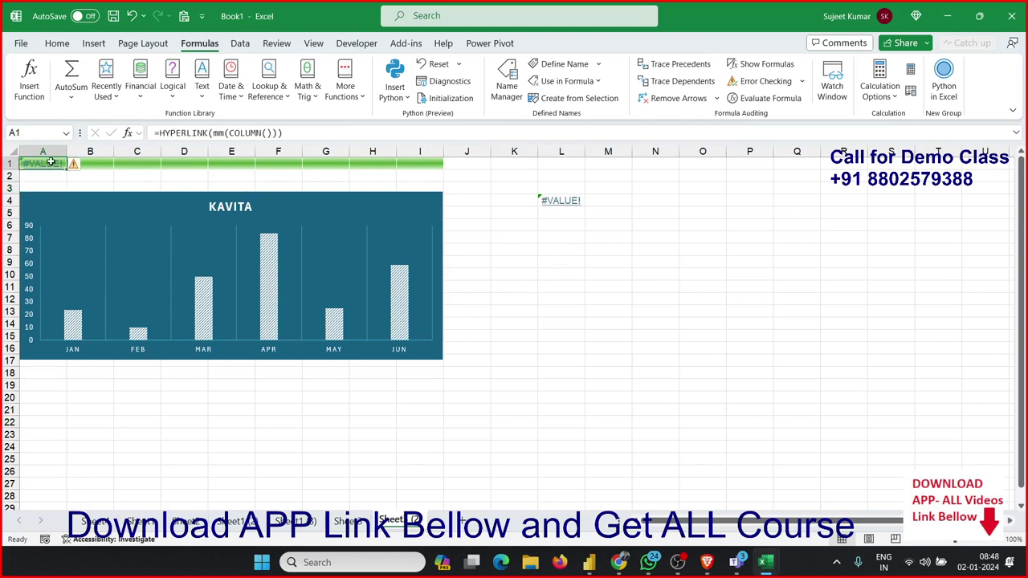
left_click(277, 133)
left_click(46, 177)
type("1")
key("Return")
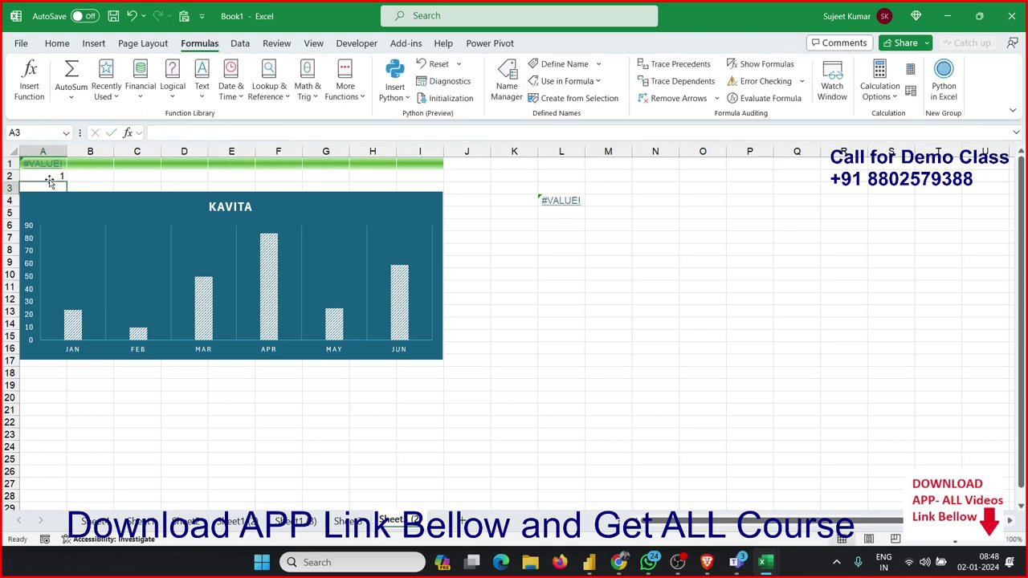
key("Up")
key("Up")
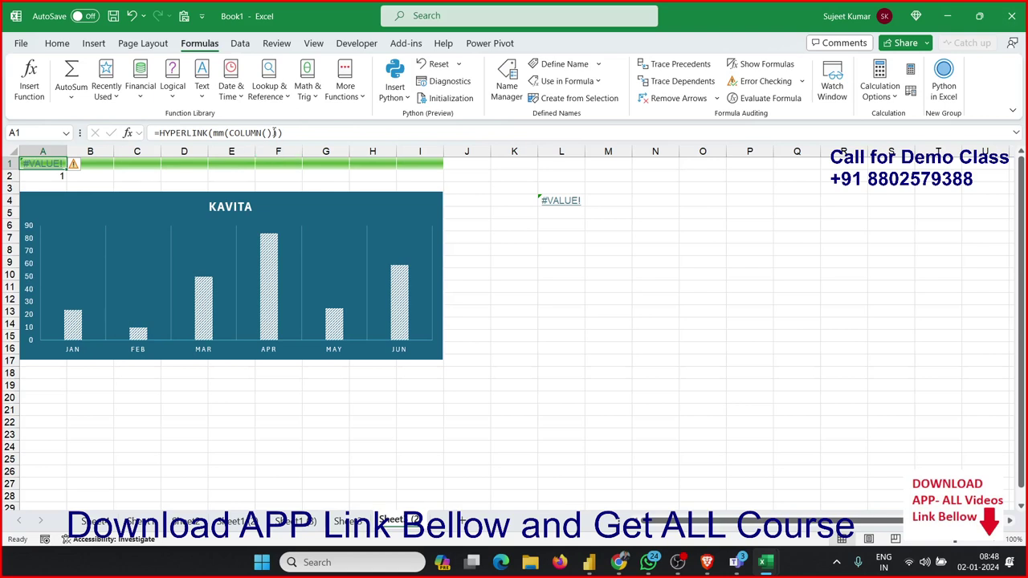
Replace the COLUMN() argument in A1 with A2, giving =HYPERLINK(mm(A2))
left_click(268, 132)
key("BackSpace")
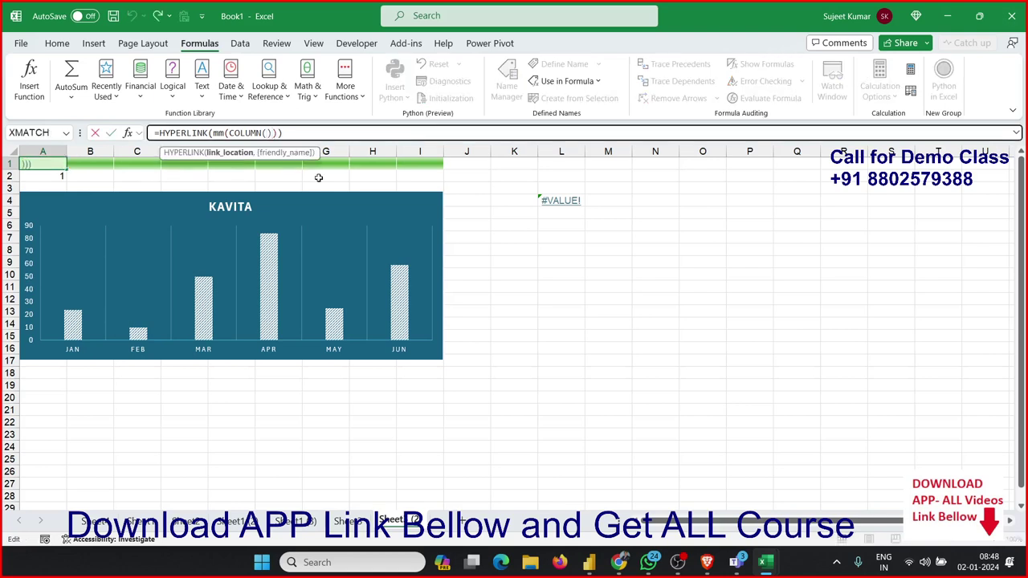
key("BackSpace")
key("BackSpace")
key("BackSpace")
key("BackSpace")
key("BackSpace")
key("BackSpace")
key("BackSpace")
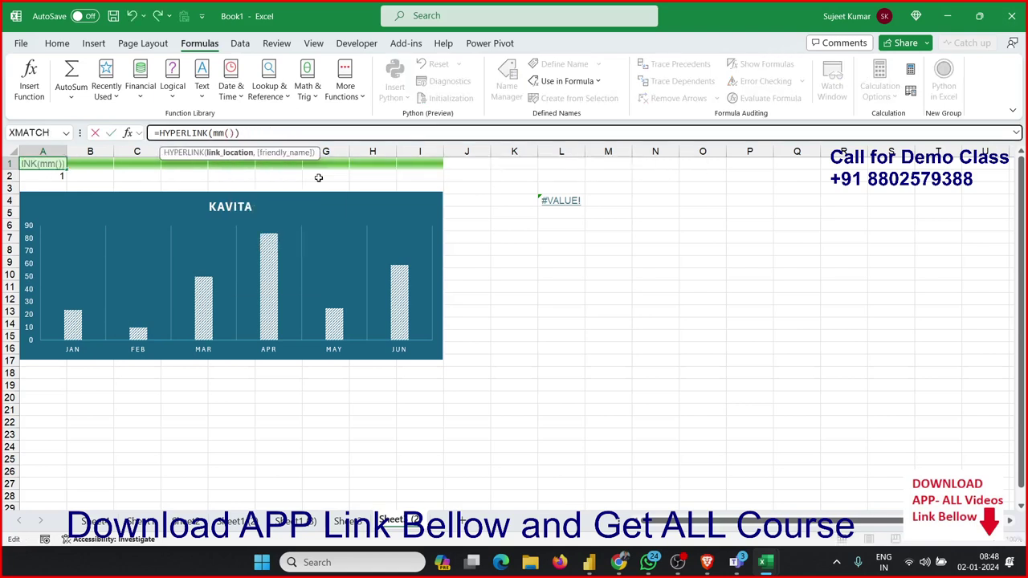
left_click(45, 181)
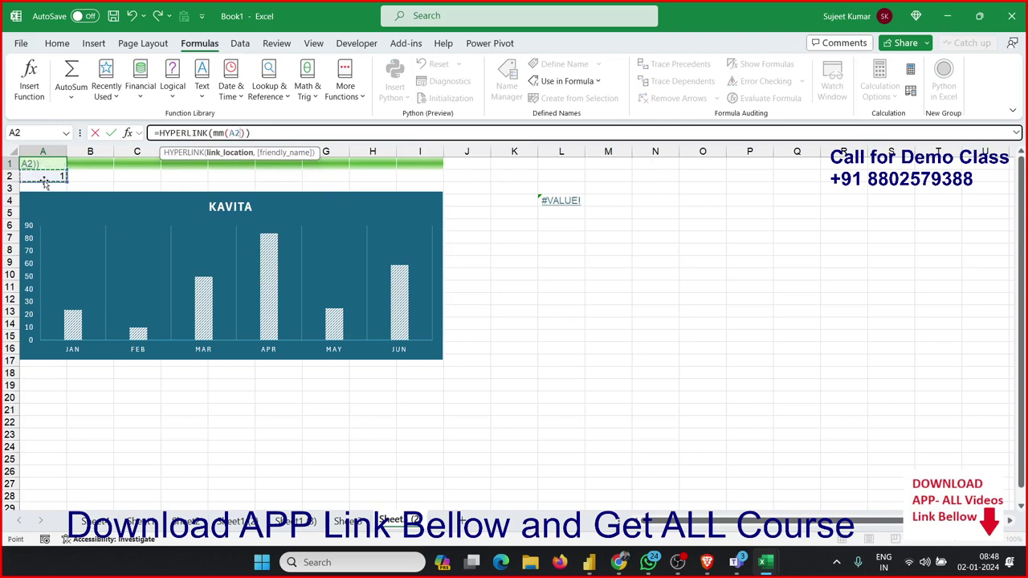
key("Return")
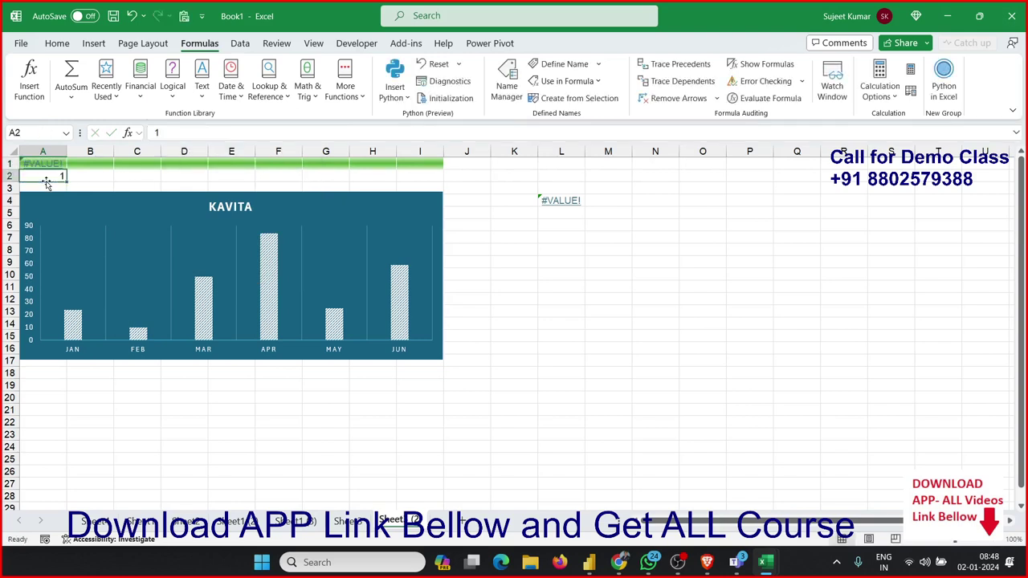
Reselect A1, still showing #VALUE!, and open its formula for editing
left_click(137, 186)
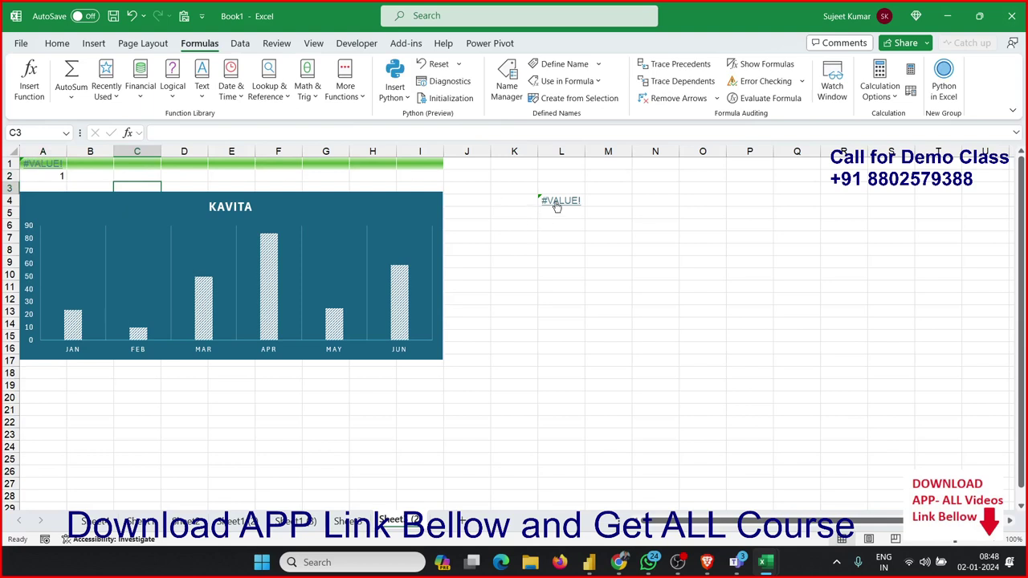
left_click(53, 165)
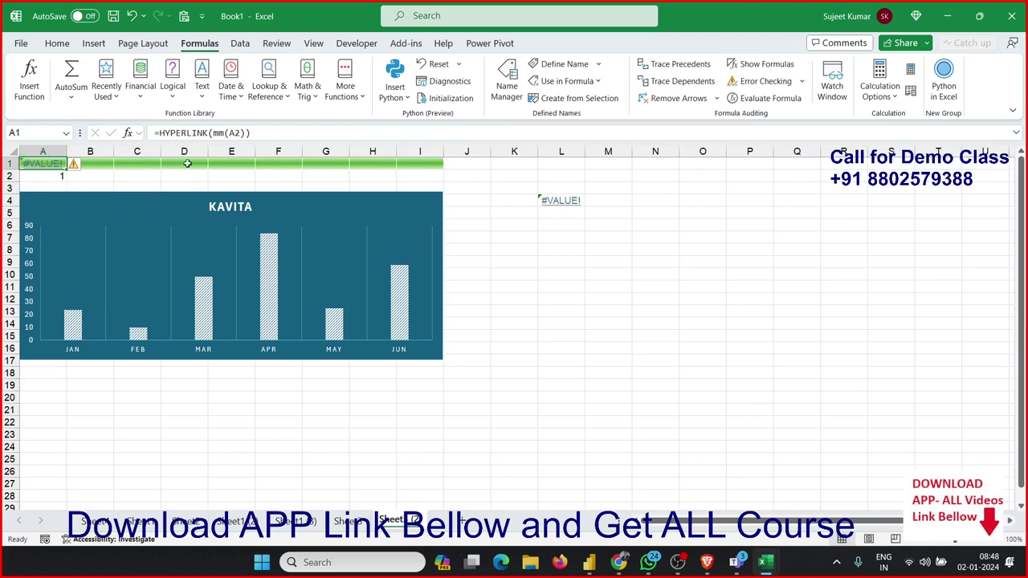
left_click(156, 134)
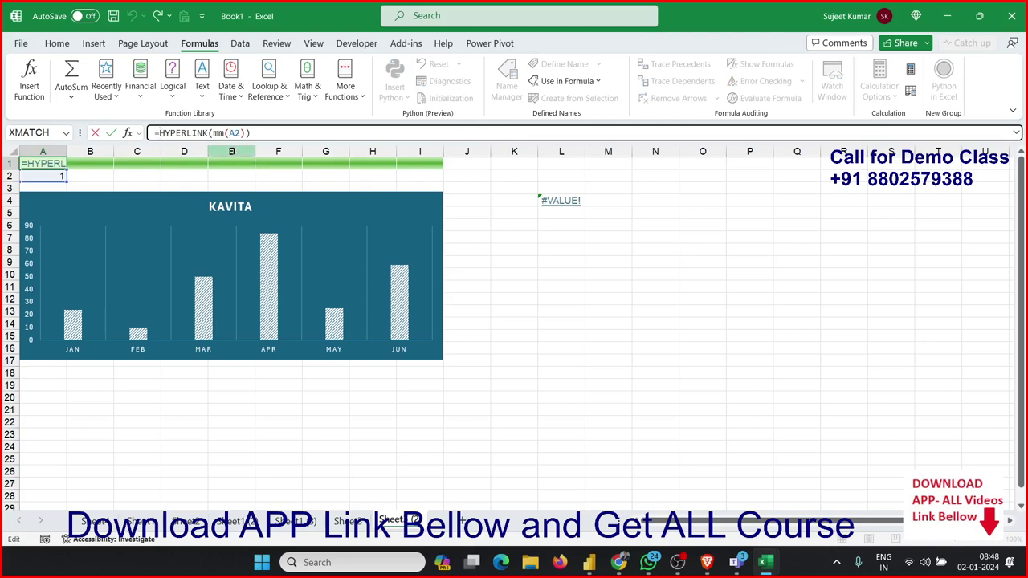
Wrap A1's HYPERLINK formula in IF with "Puja" as the fallback argument
type("if")
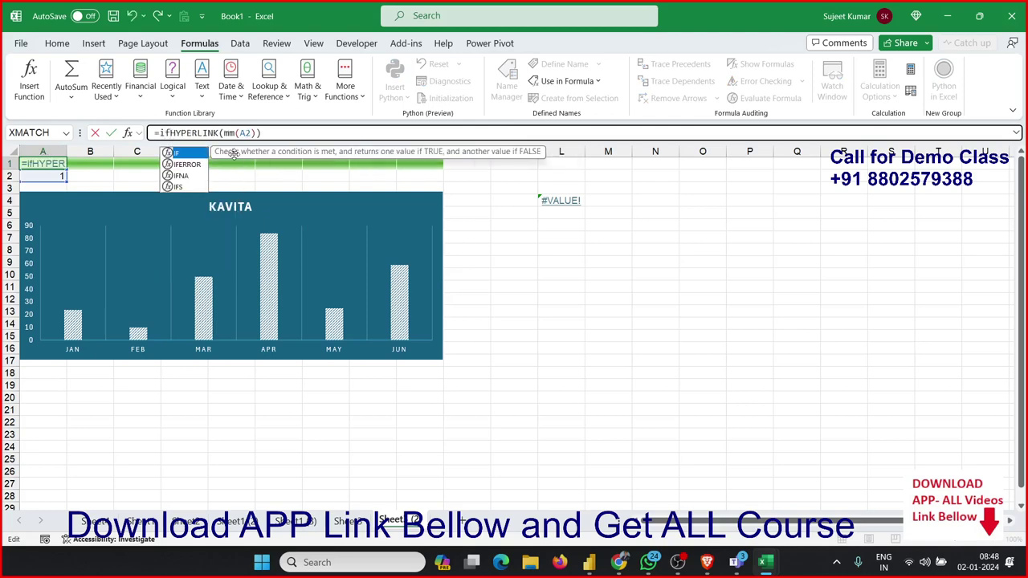
key("Tab")
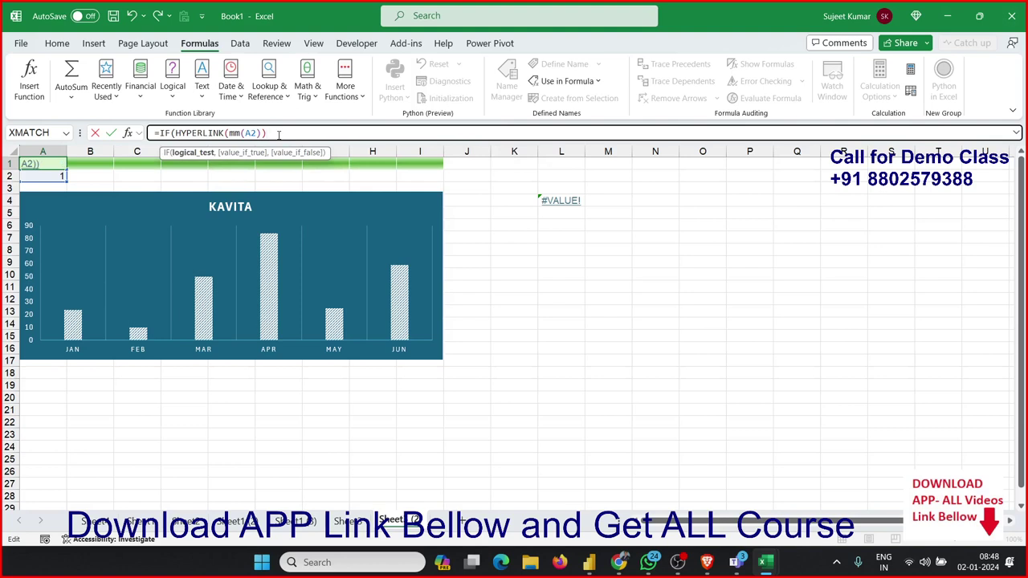
type(",\"Pu")
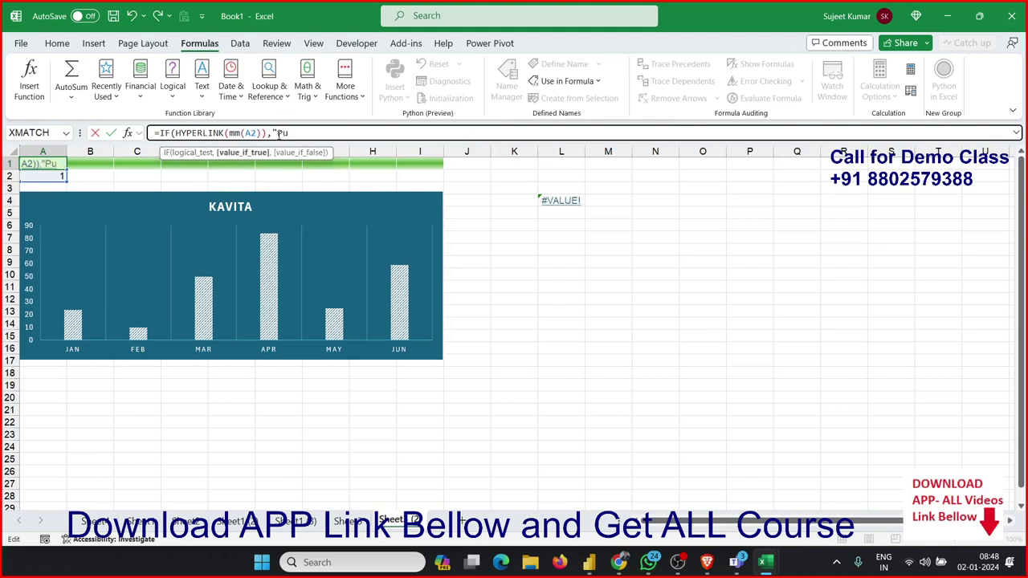
type("ja\"")
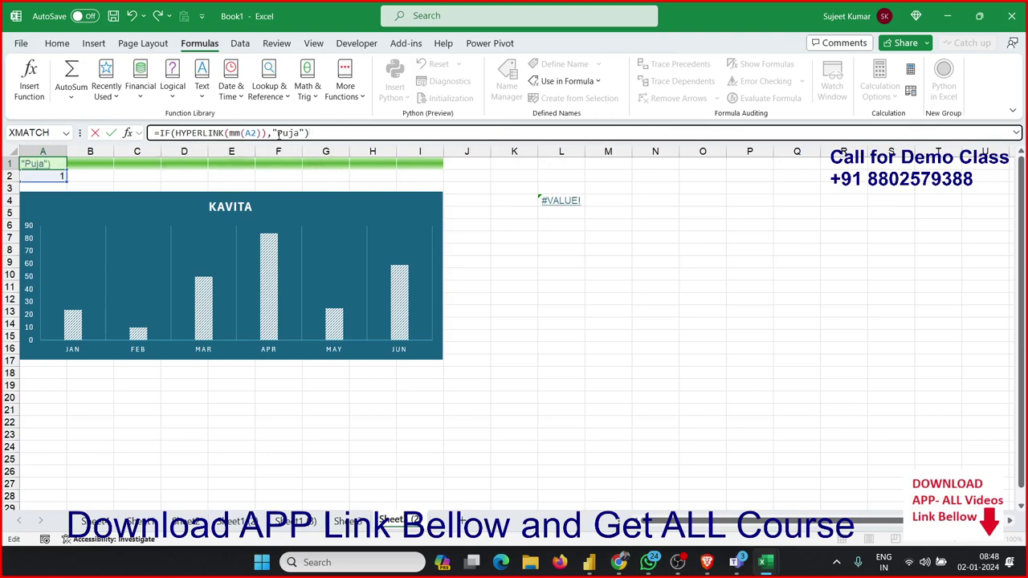
key("Return")
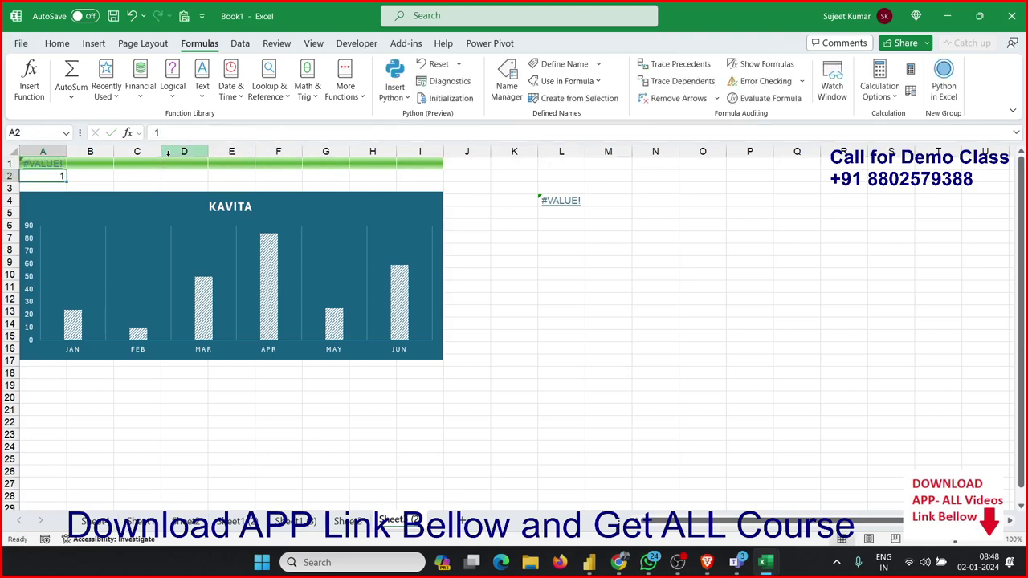
key("Up")
Change the IF function to IFERROR, making A1 =IFERROR(HYPERLINK(mm(A2)),"Puja")
left_click(163, 134)
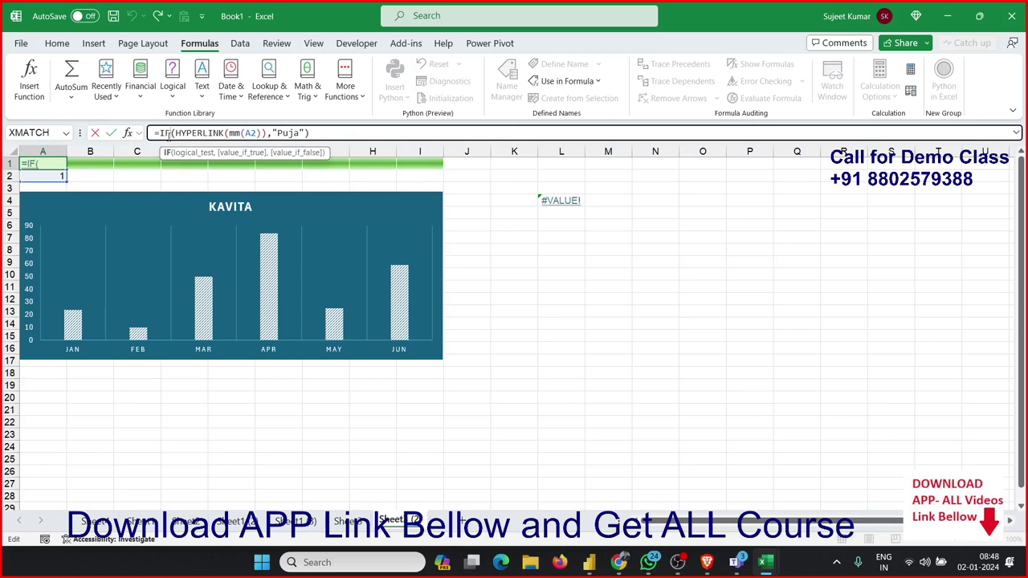
key("BackSpace")
type("FERROR")
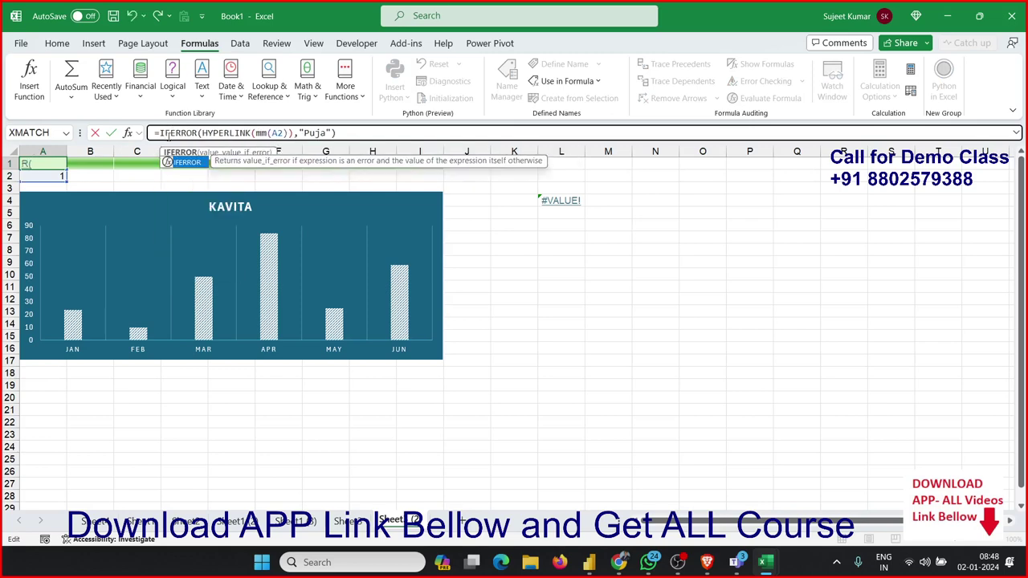
key("Return")
Check that A1 now displays Puja, moving through B2 and A2 back to A1
left_click(155, 176)
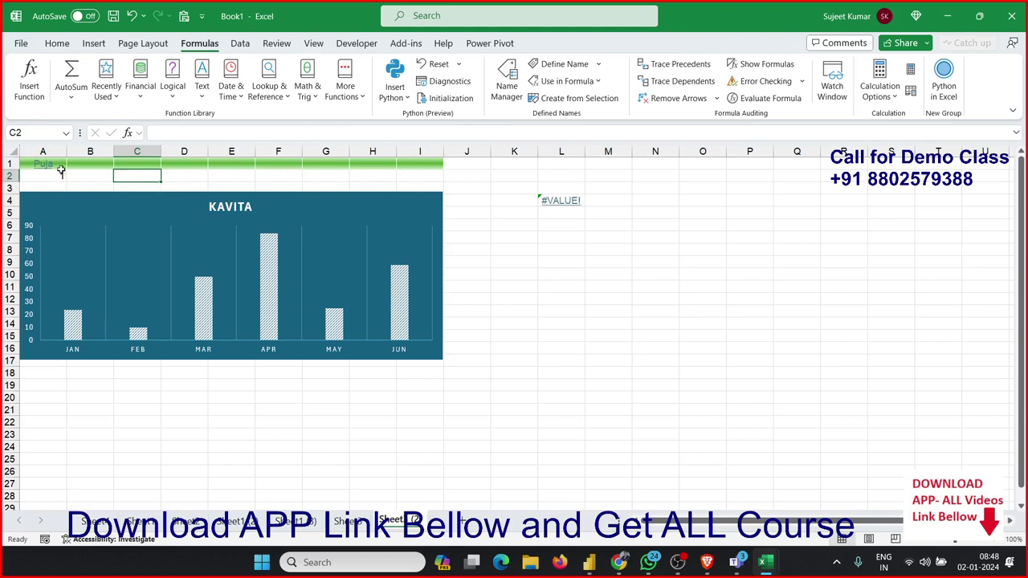
left_click(59, 167)
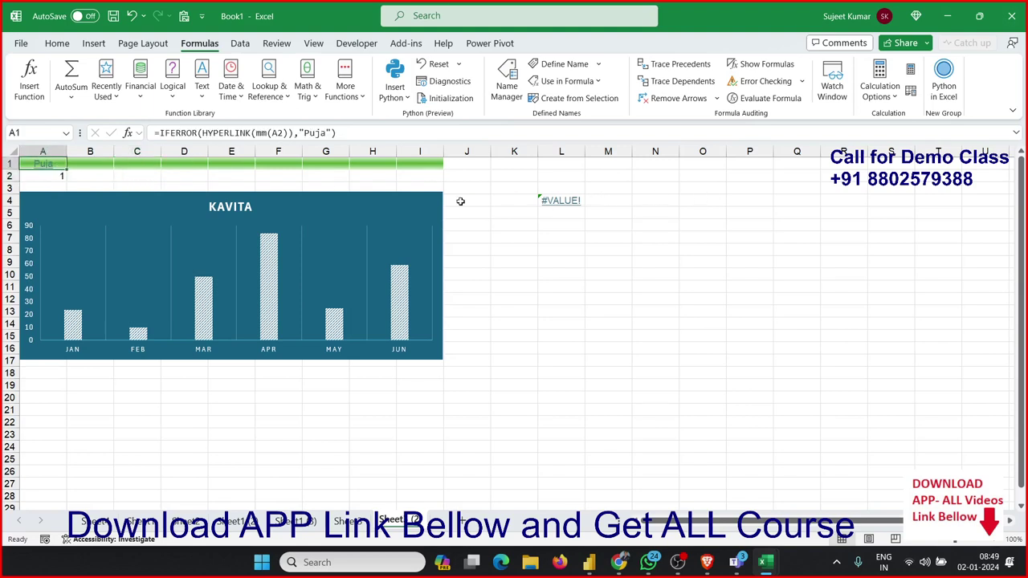
left_click(80, 176)
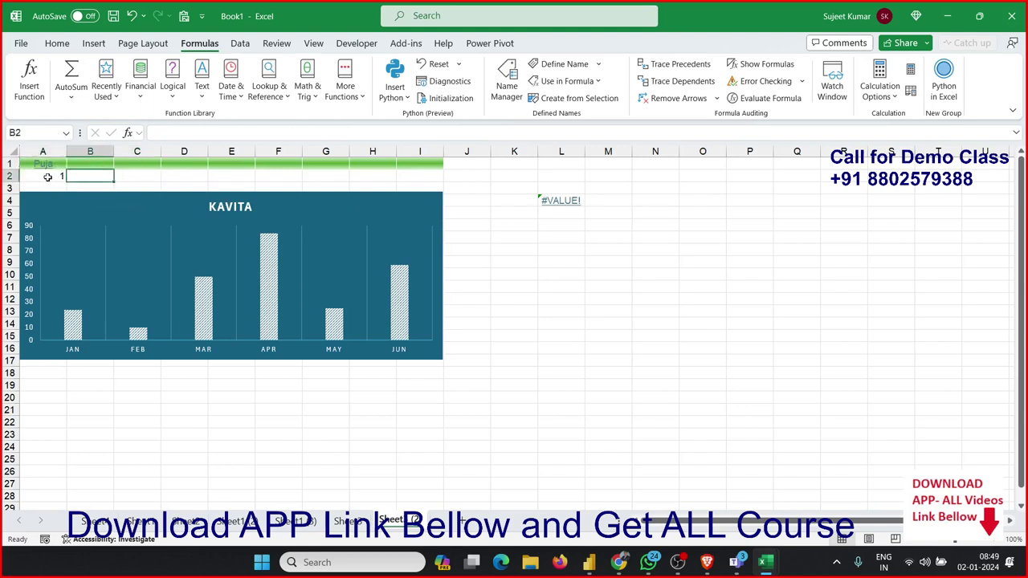
left_click(48, 176)
key("Up")
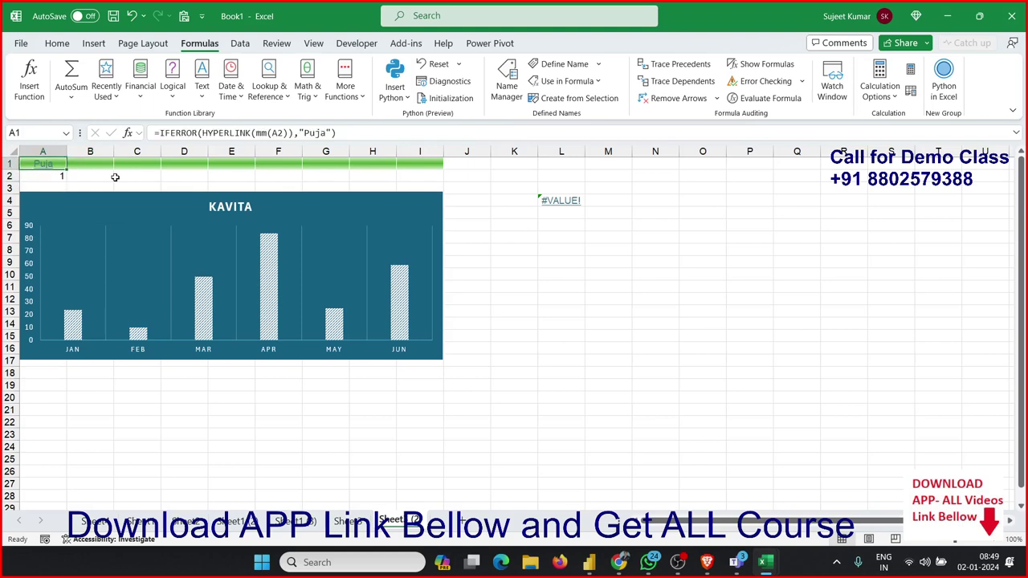
Change mm(A2) to mm(1) so A1 holds =IFERROR(HYPERLINK(mm(1)),"Puja")
left_click(288, 133)
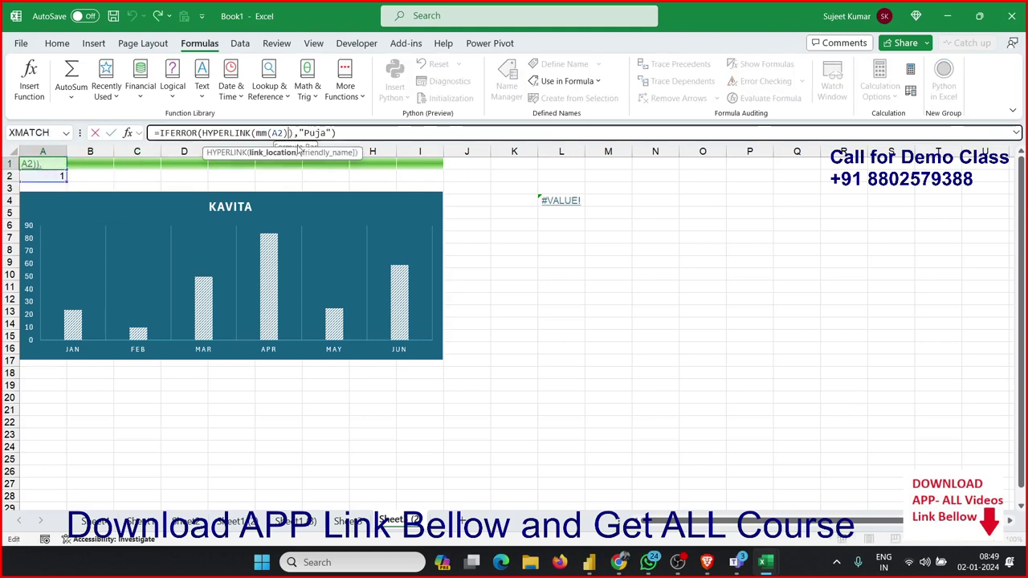
key("Right")
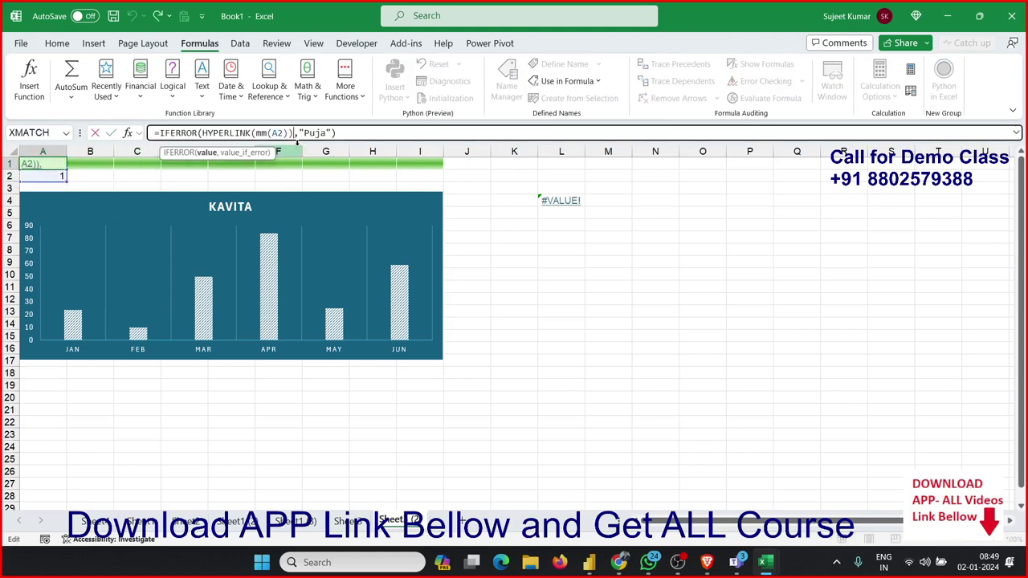
key("Left")
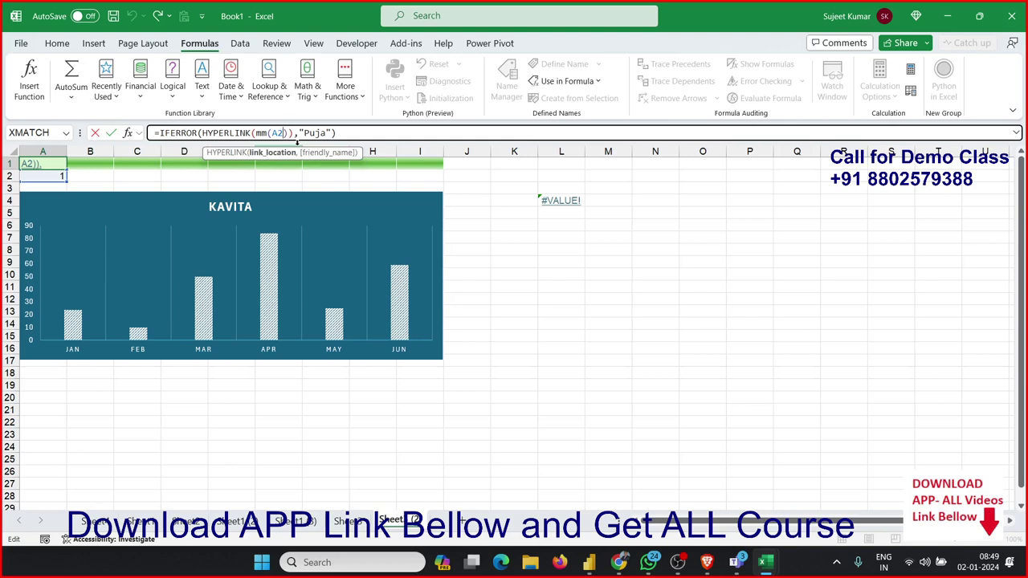
key("BackSpace")
key("BackSpace")
key("Return")
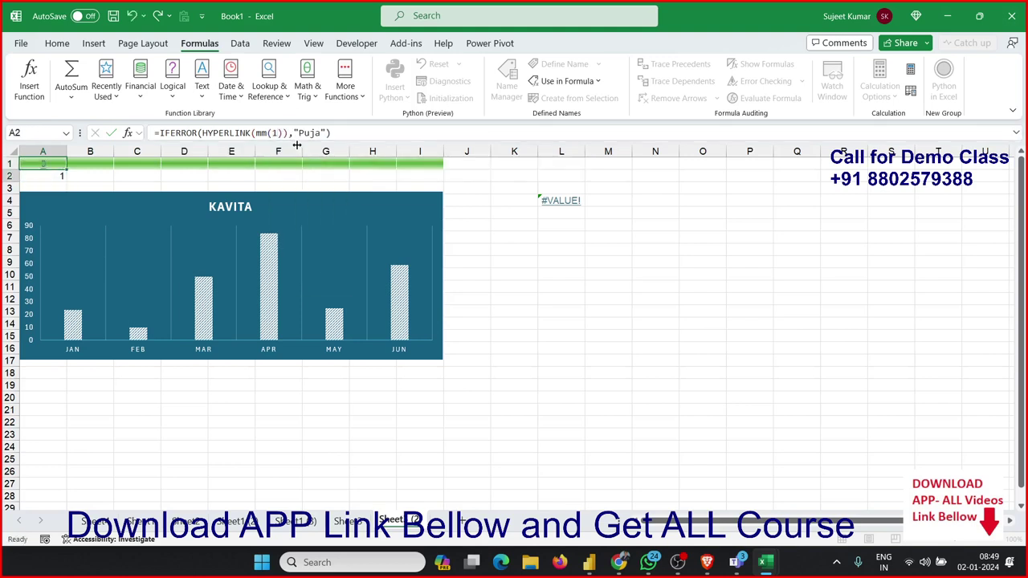
left_click(305, 185)
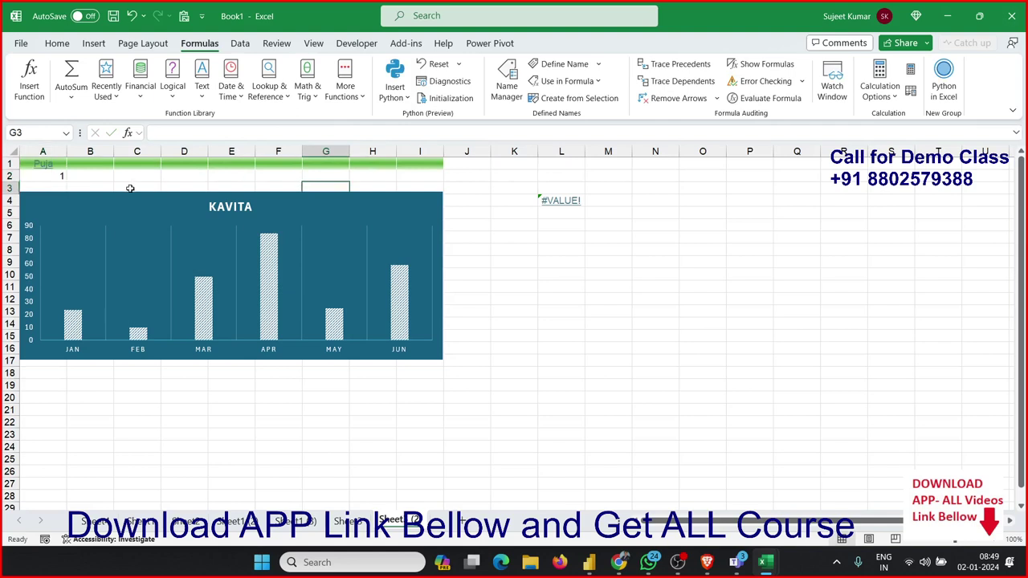
left_click(49, 172)
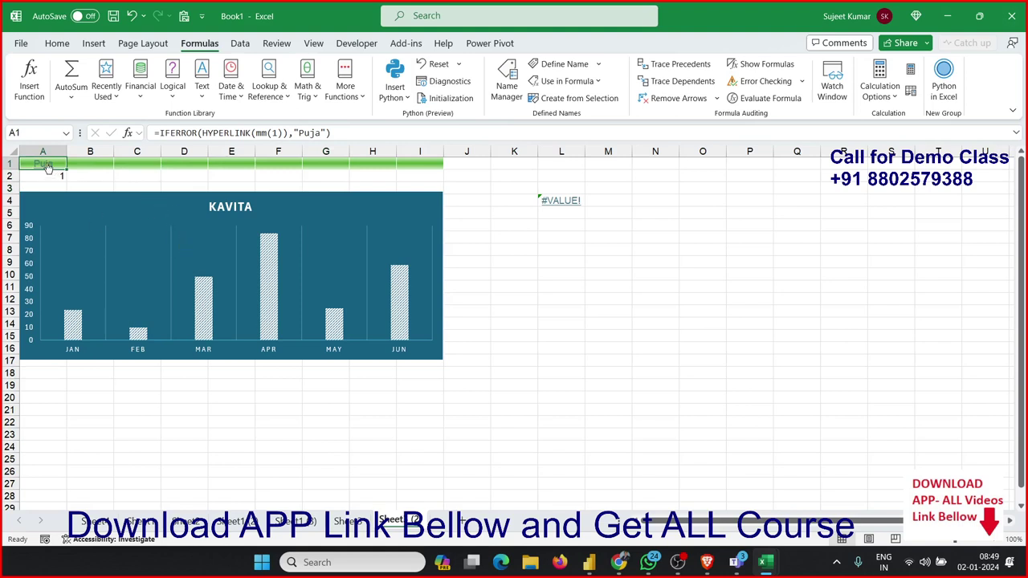
Change test cell L4 from =HYPERLINK(mm(3)) to =HYPERLINK(mm(1)) and reselect it
left_click(560, 203)
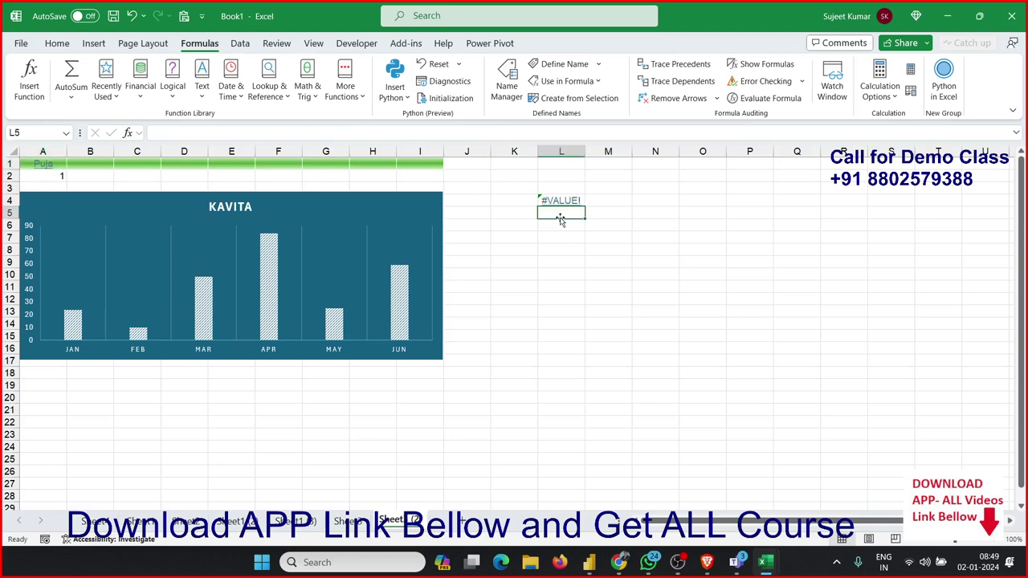
left_click(230, 134)
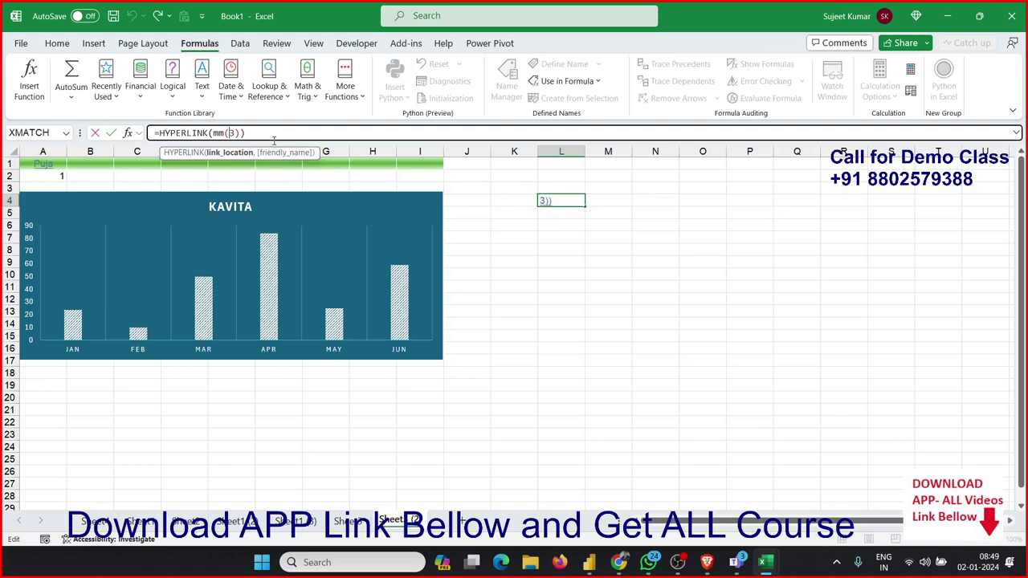
type("1")
key("Return")
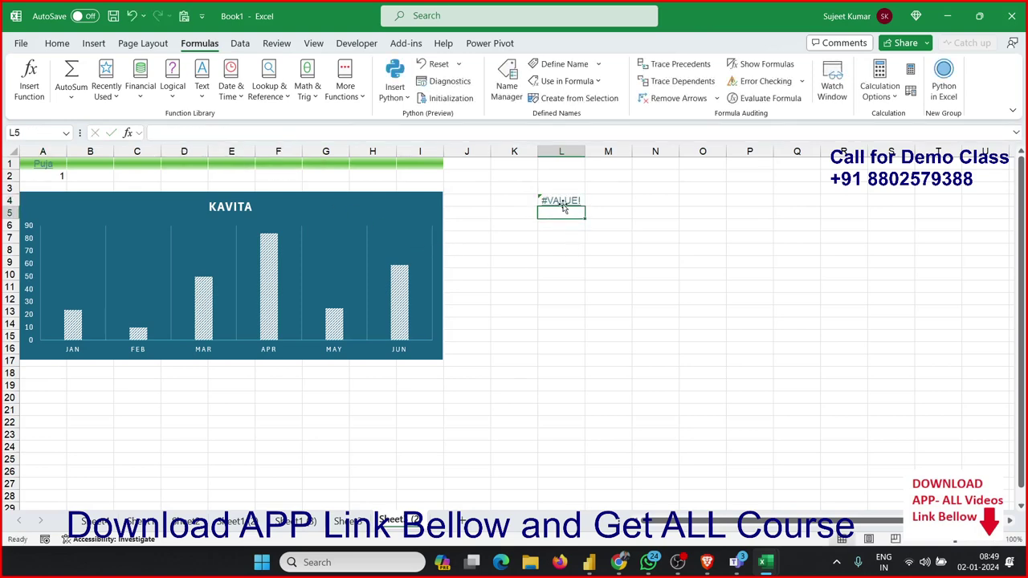
key("Down")
key("Down")
left_click(559, 209)
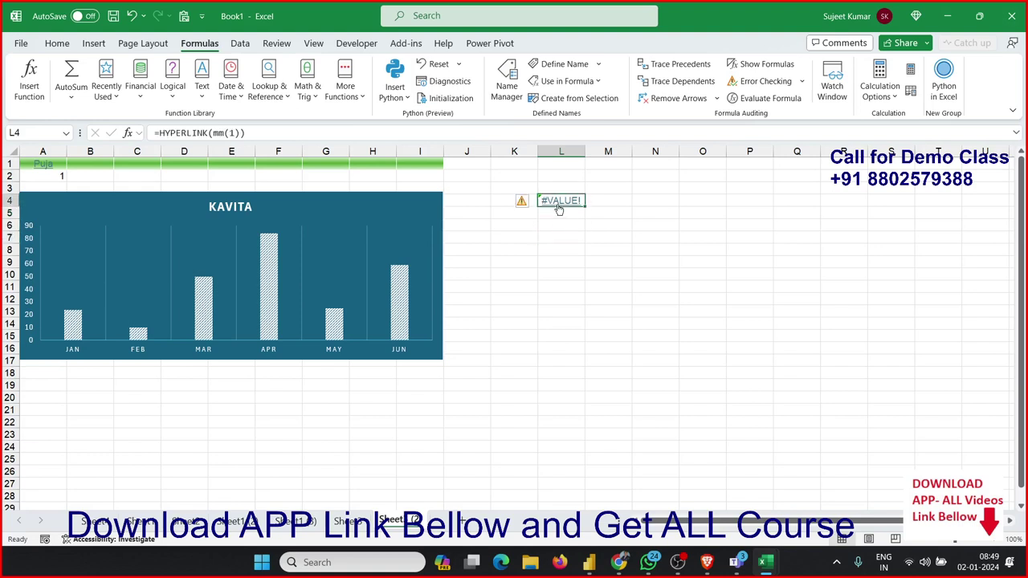
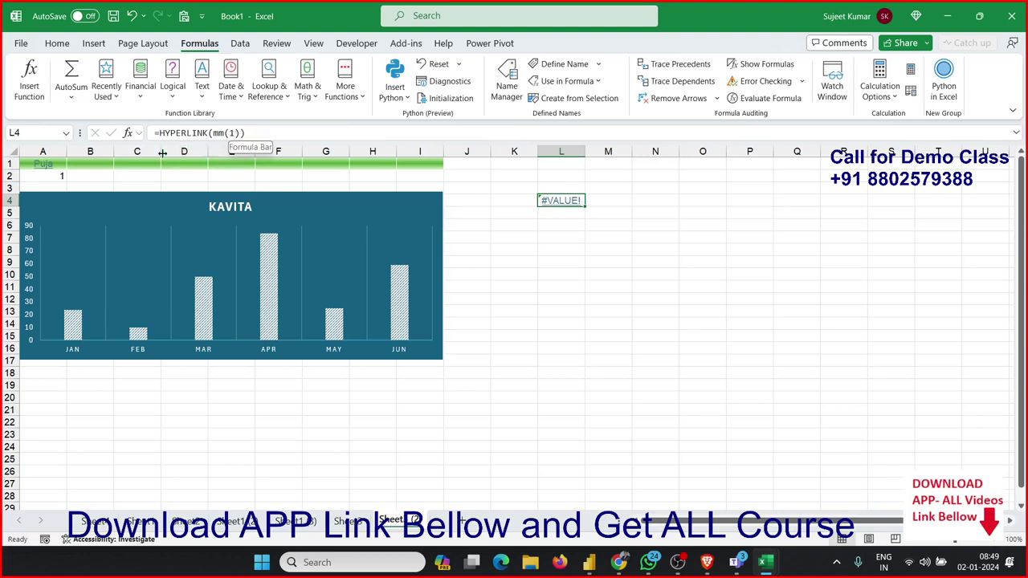
Inspect A1's formula and re-enter the =HYPERLINK(mm(1)) formula in L4, which still shows #VALUE!
left_click(127, 162)
key("Left")
key("Left")
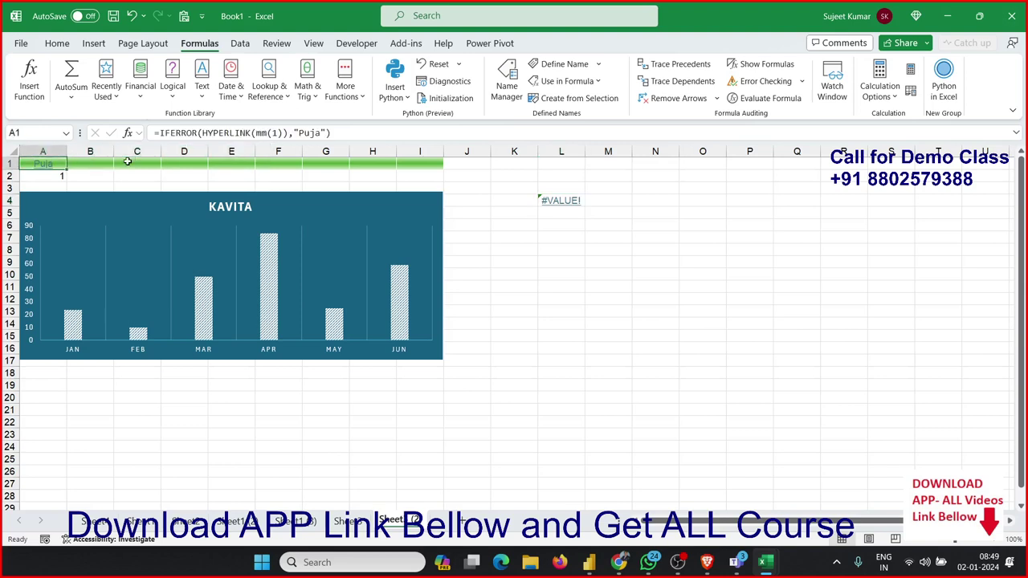
left_click(532, 235)
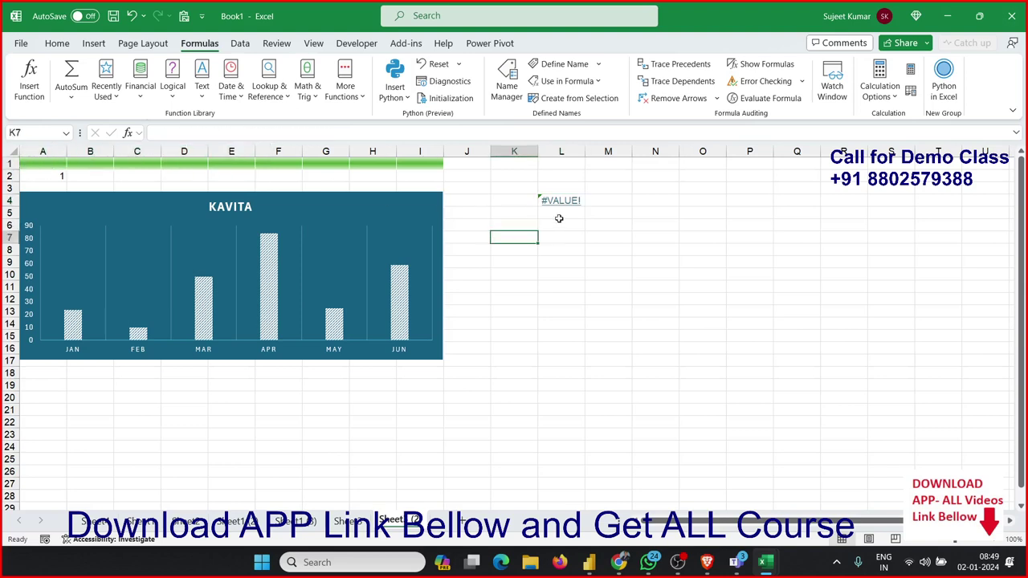
left_click(561, 205)
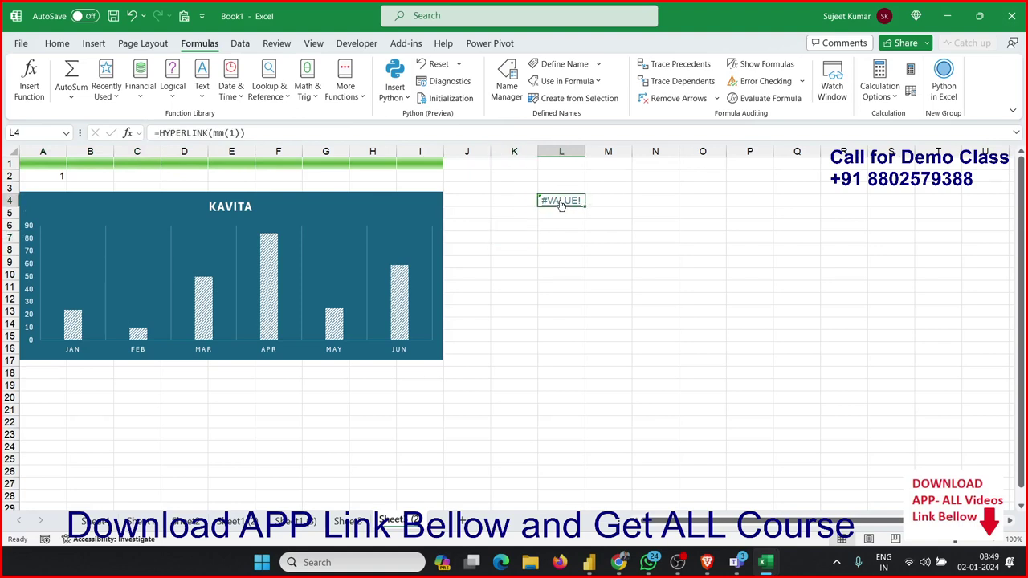
left_click(280, 135)
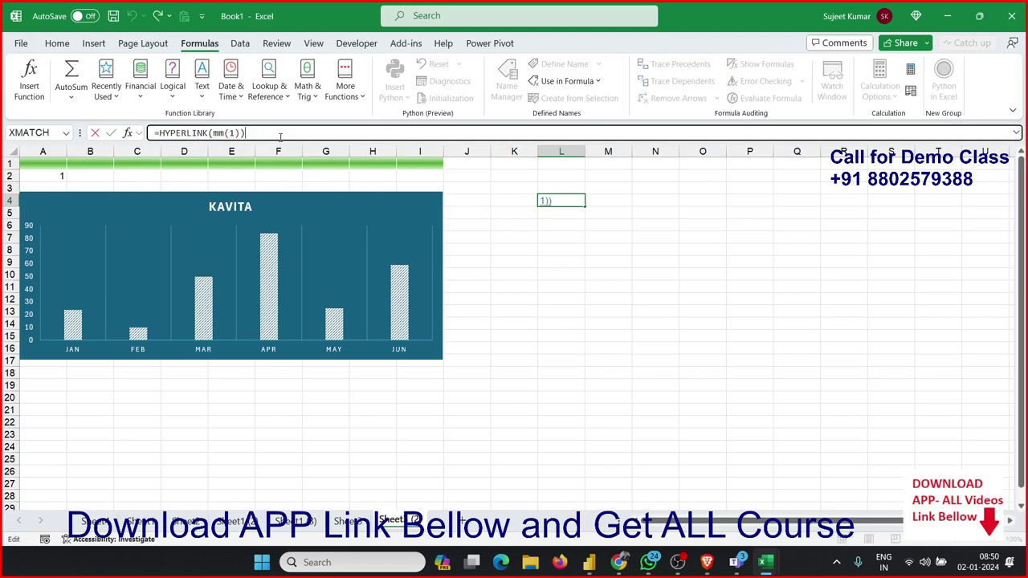
key("Return")
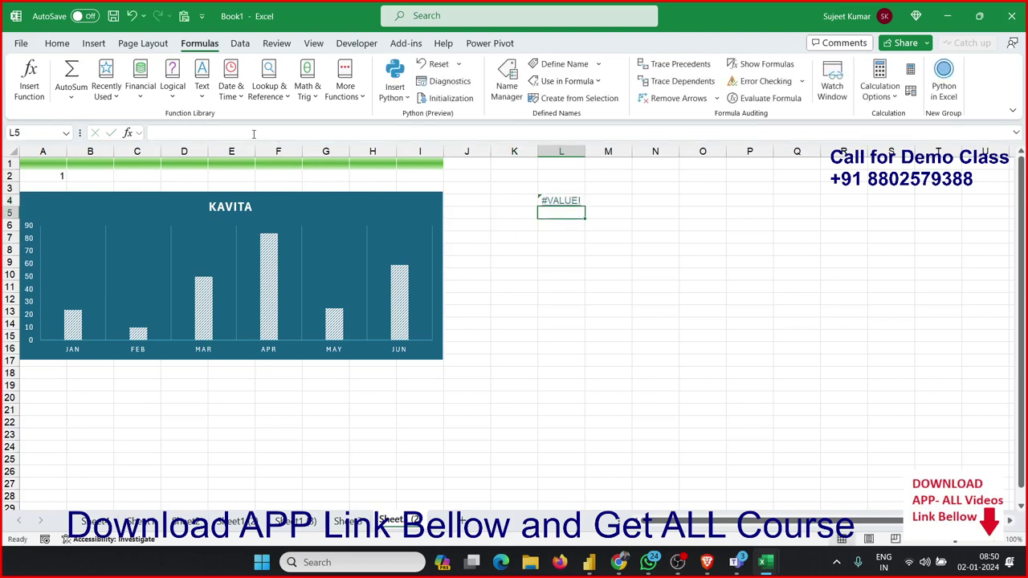
left_click(590, 280)
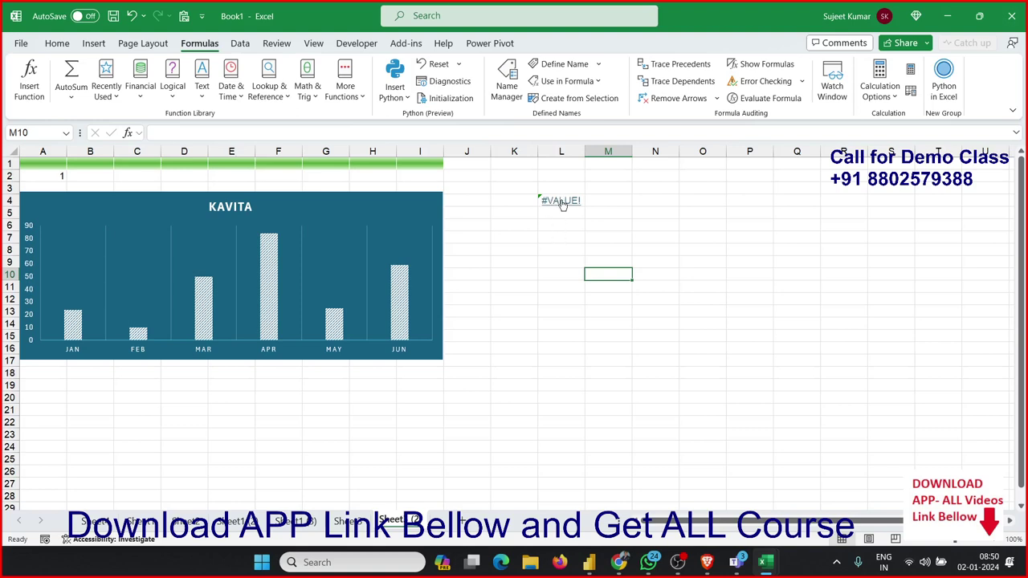
left_click(560, 214)
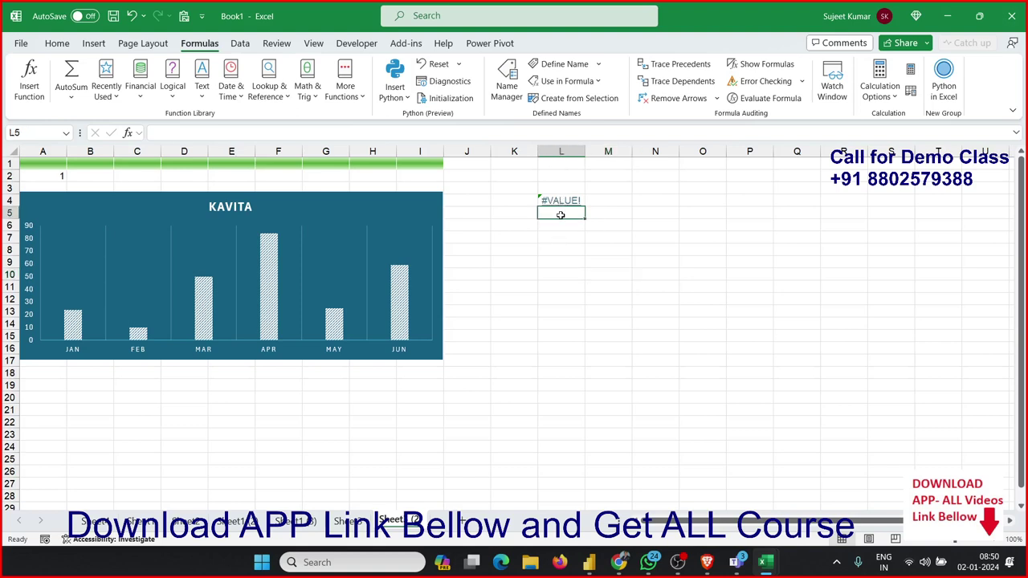
key("Up")
In Module1's MM function, replace the constant 3 with n so a13 receives n
key("alt+F11")
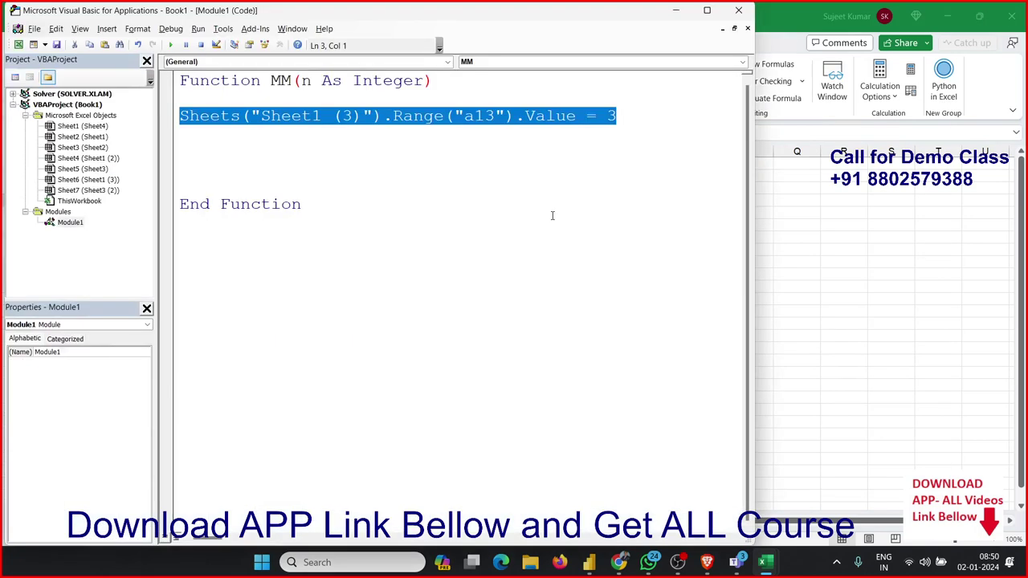
left_click(610, 156)
double_click(611, 116)
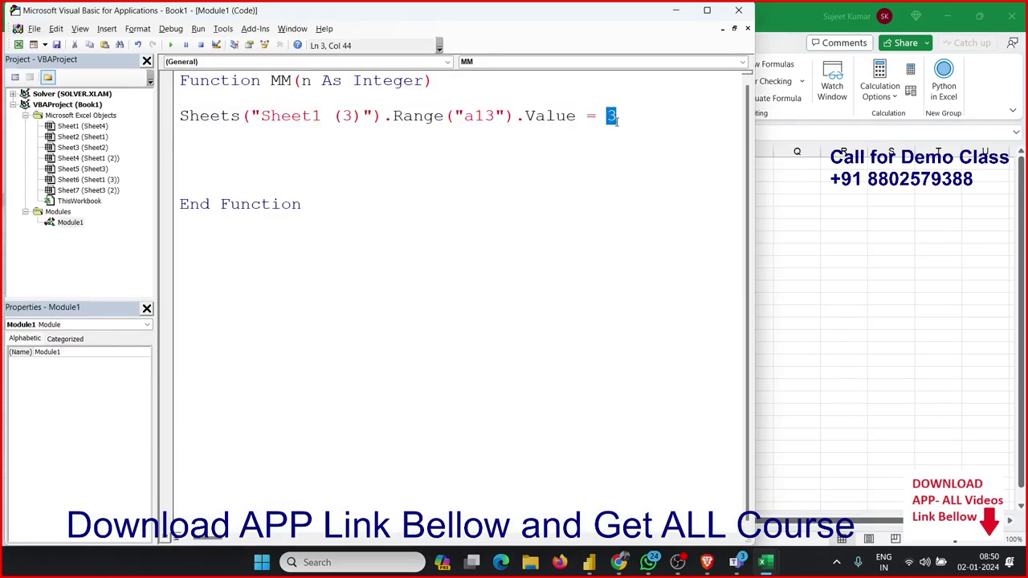
type("n")
left_click(358, 173)
Back in the workbook, hover the L4 link so the chart shows PUJA's figures
key("alt+F11")
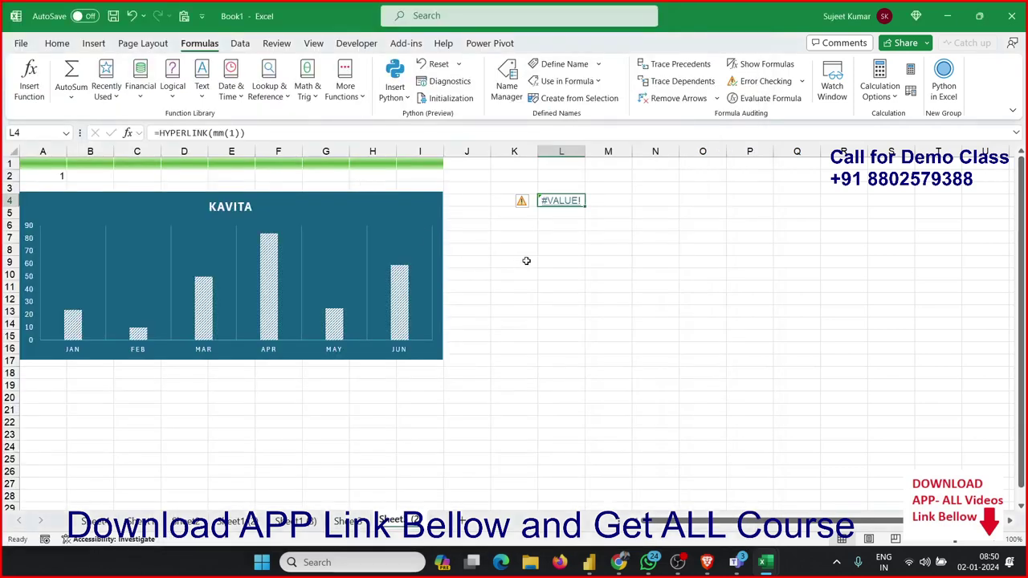
left_click(525, 261)
mouse_move(563, 207)
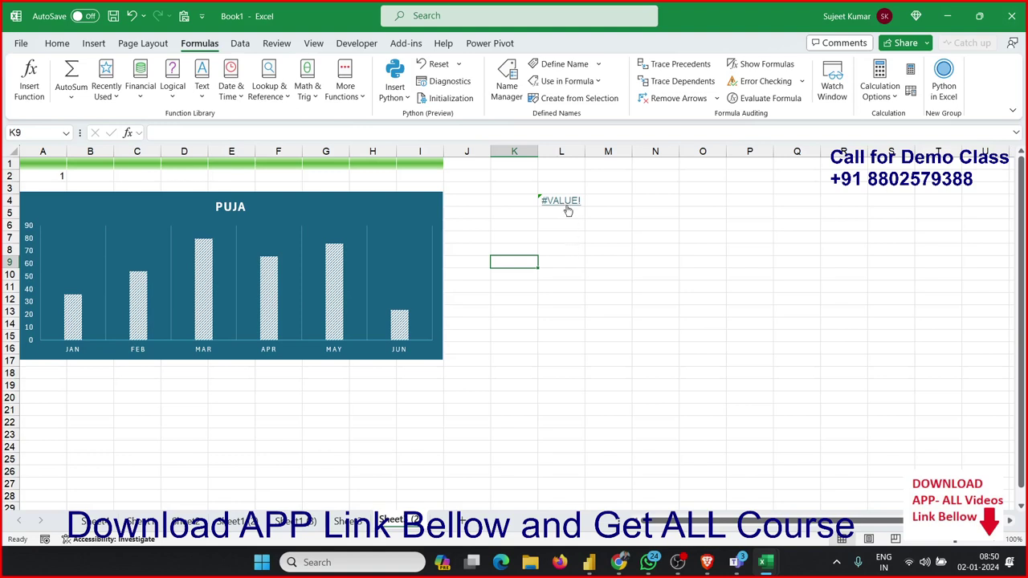
Enter =MM(A2) in cell A1
left_click(32, 164)
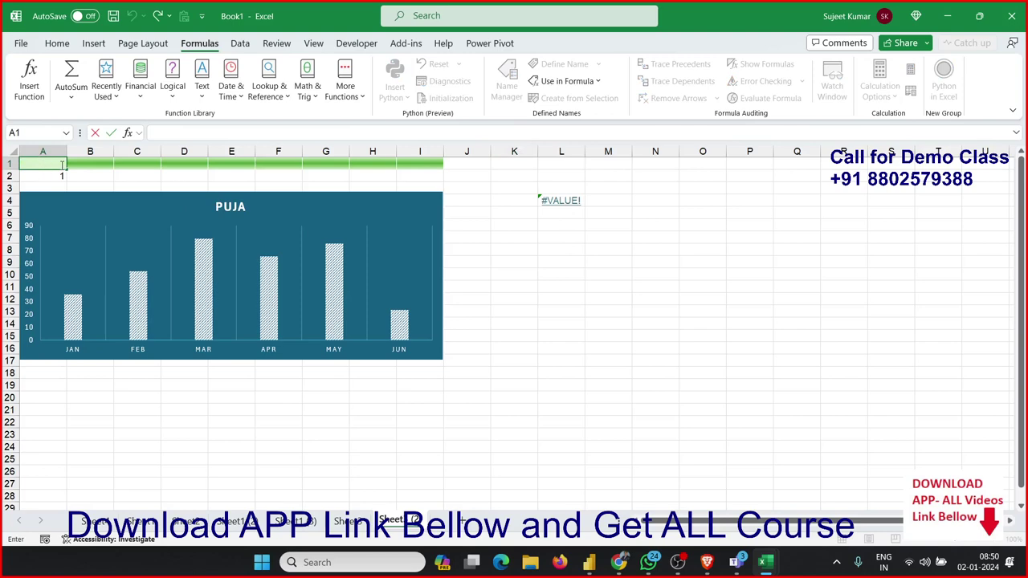
type("m")
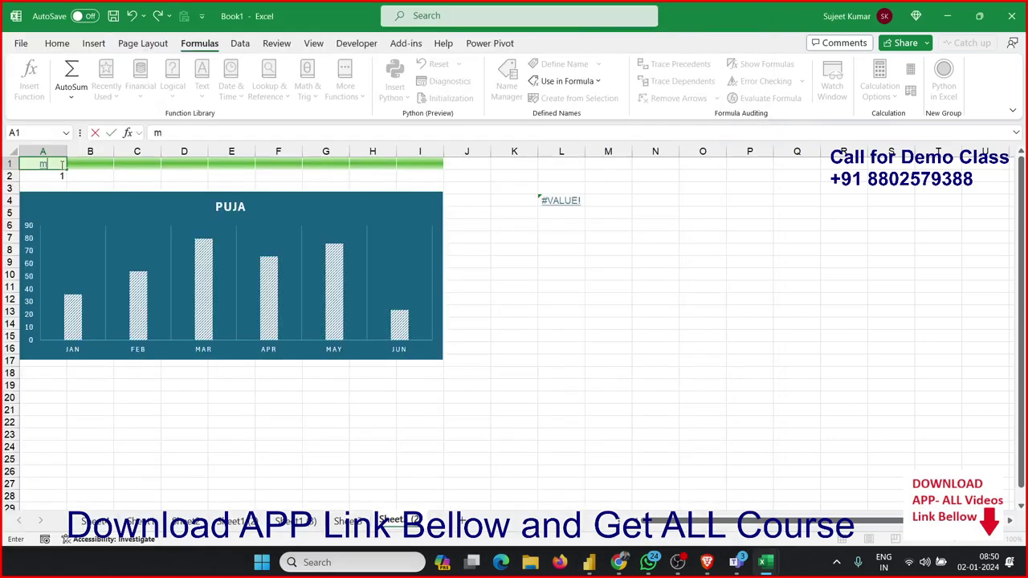
type("m(")
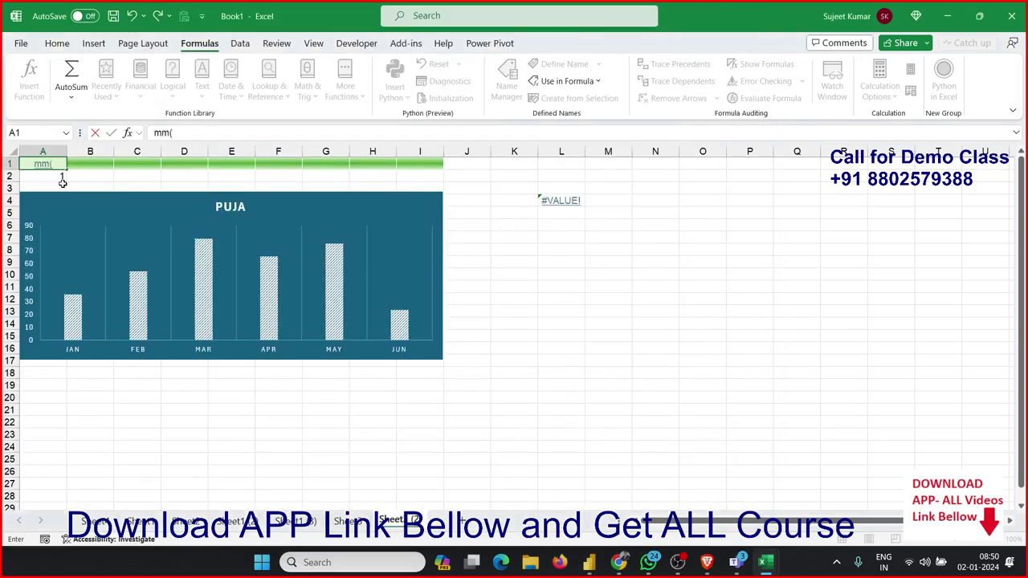
left_click(61, 177)
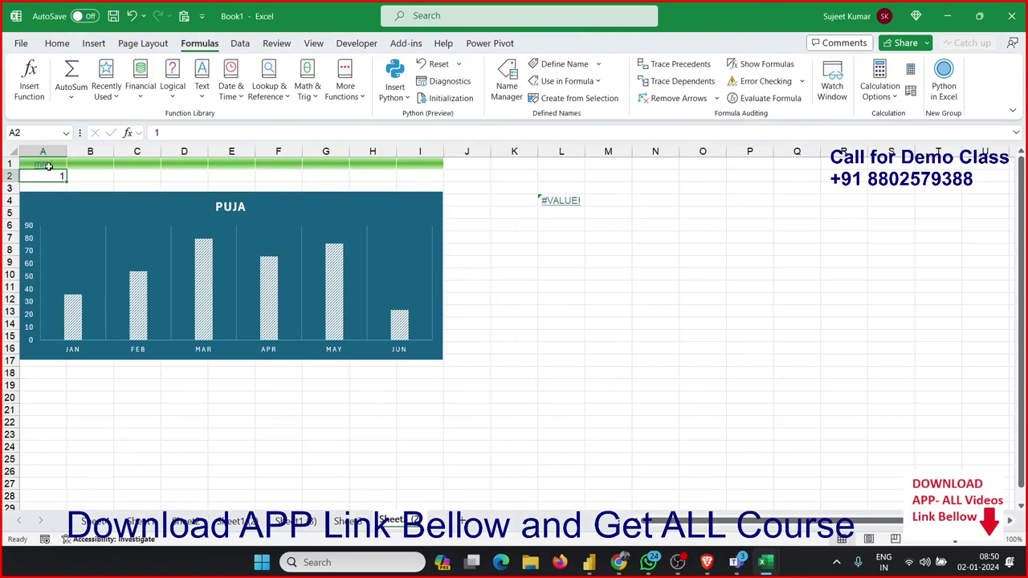
left_click(49, 165)
type("=MM(")
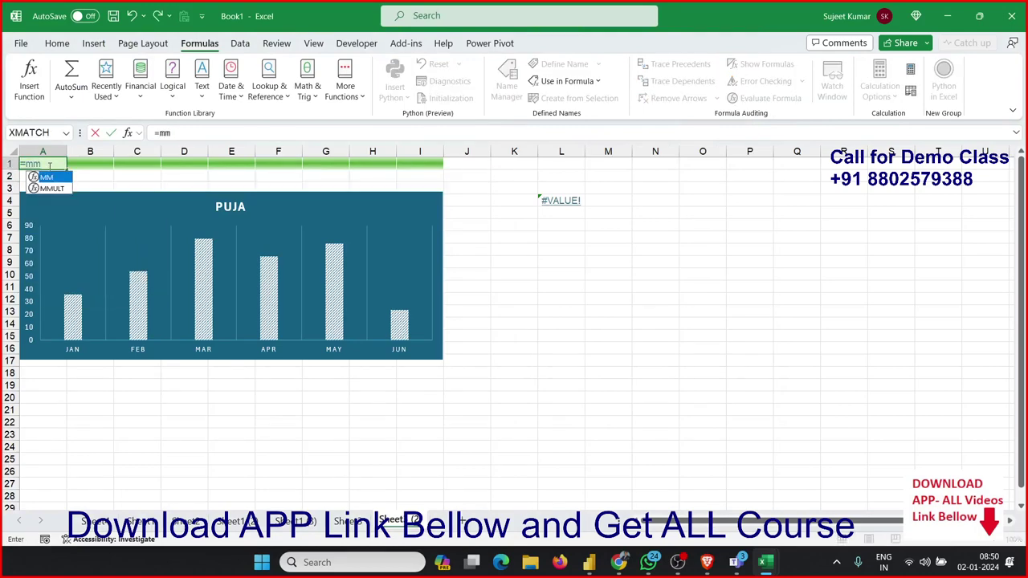
left_click(63, 176)
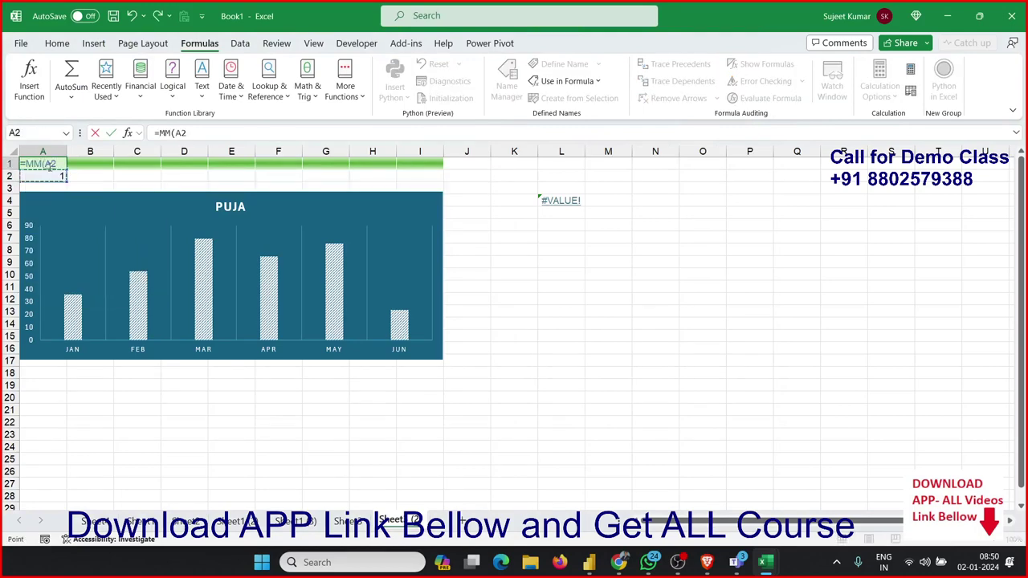
key("Return")
Wrap A1's formula as =HYPERLINK(mm(A2)) and accept Excel's suggested correction
left_click(49, 166)
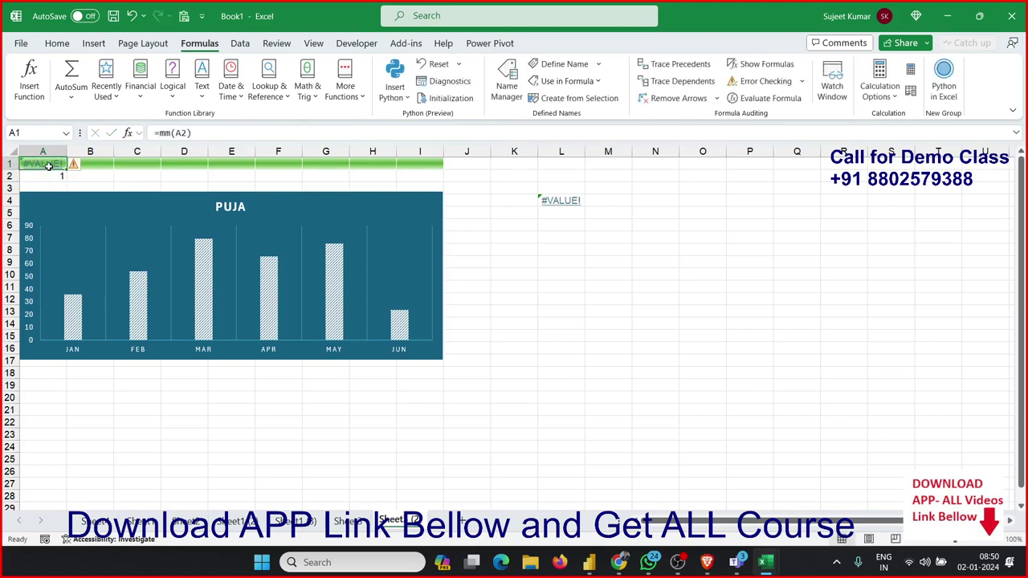
left_click(160, 134)
type("hy")
key("Tab")
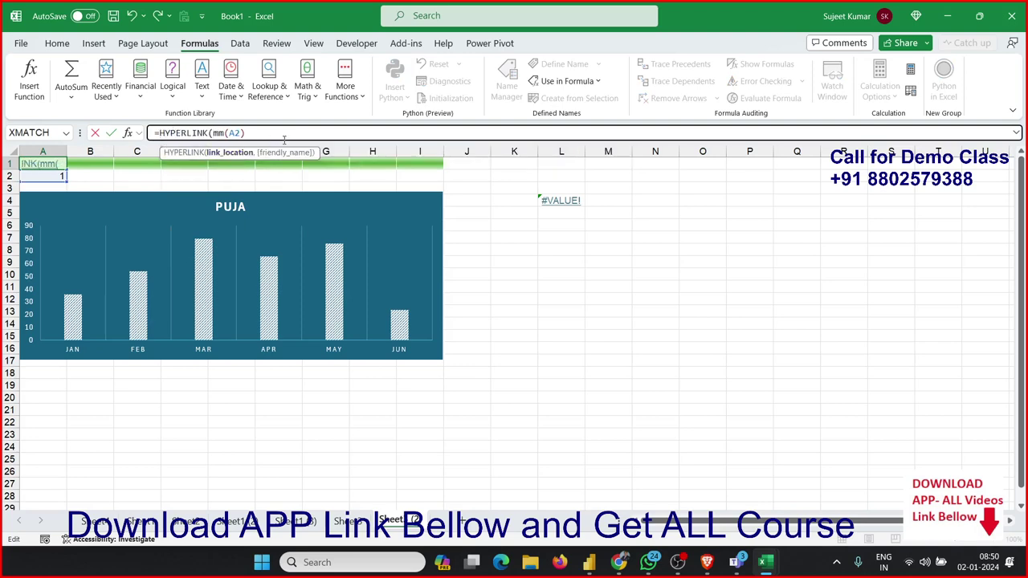
key("Return")
left_click(549, 329)
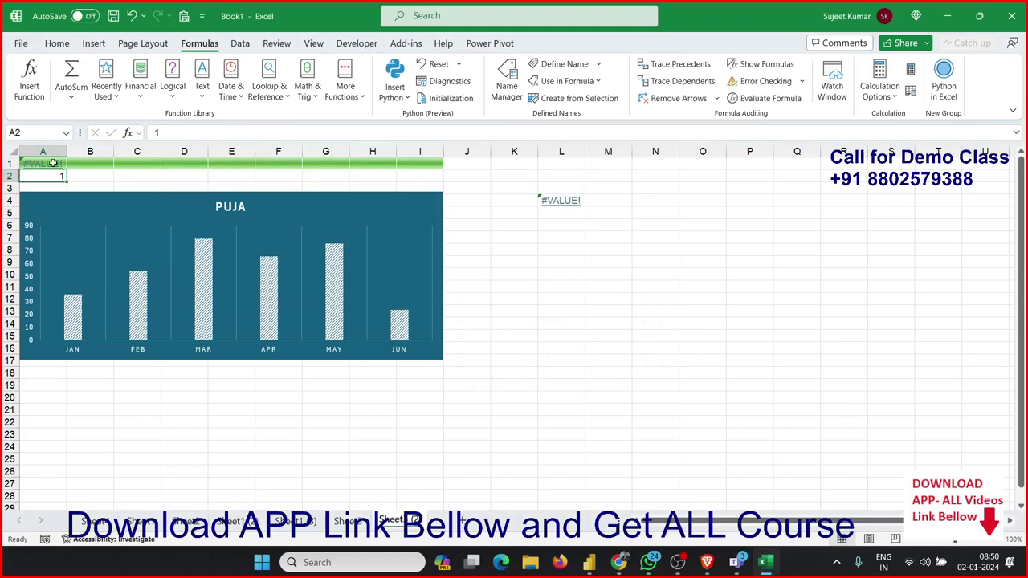
Remove A2 from A1's mm argument, then clear cell A1 entirely
key("Up")
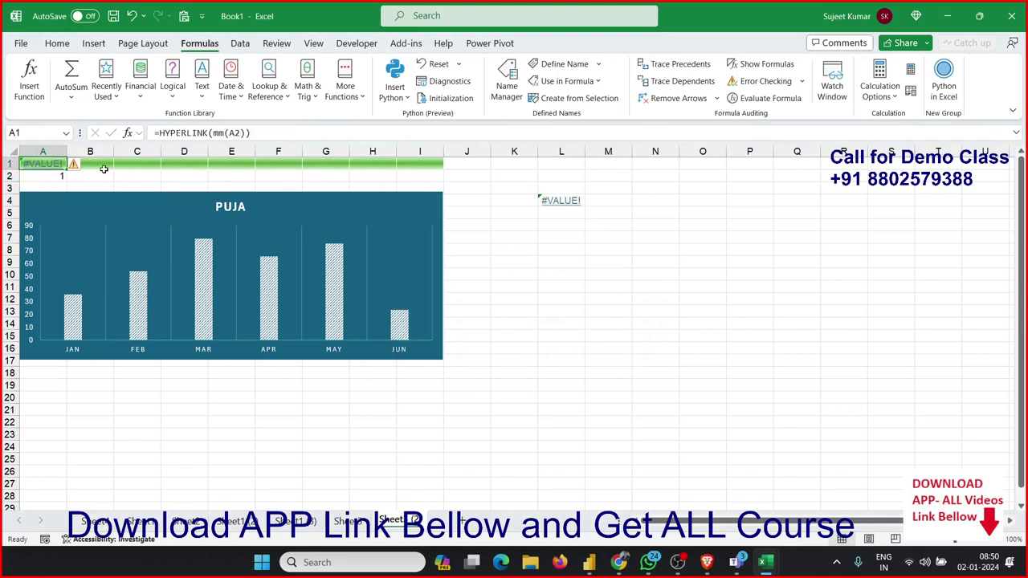
left_click(244, 134)
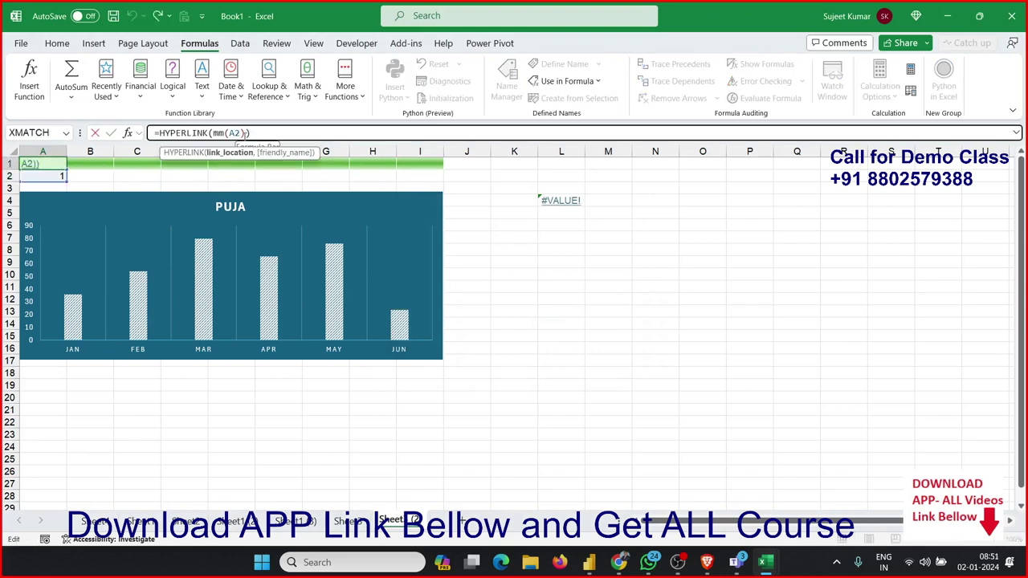
key("BackSpace")
key("BackSpace")
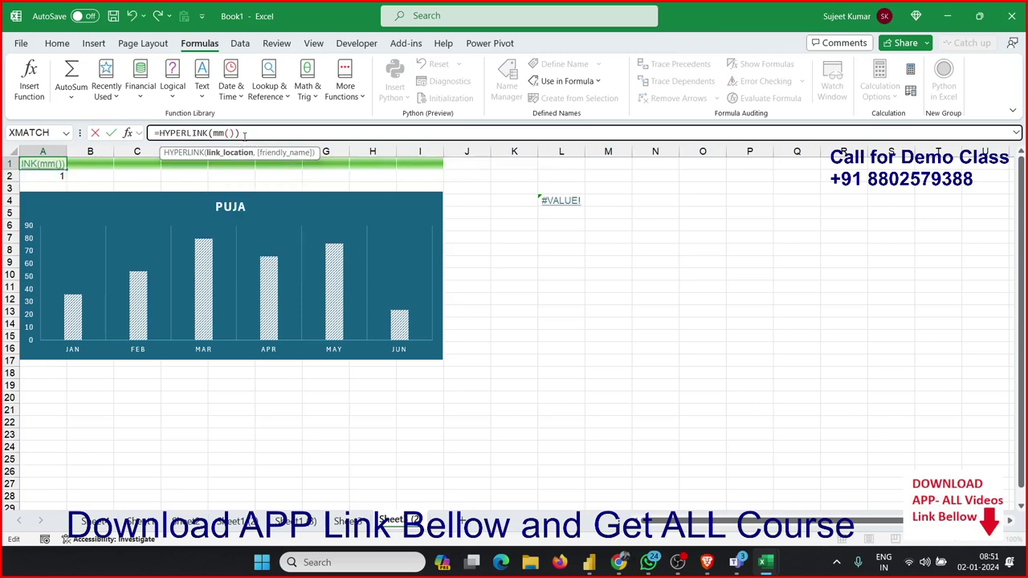
key("Return")
left_click(133, 175)
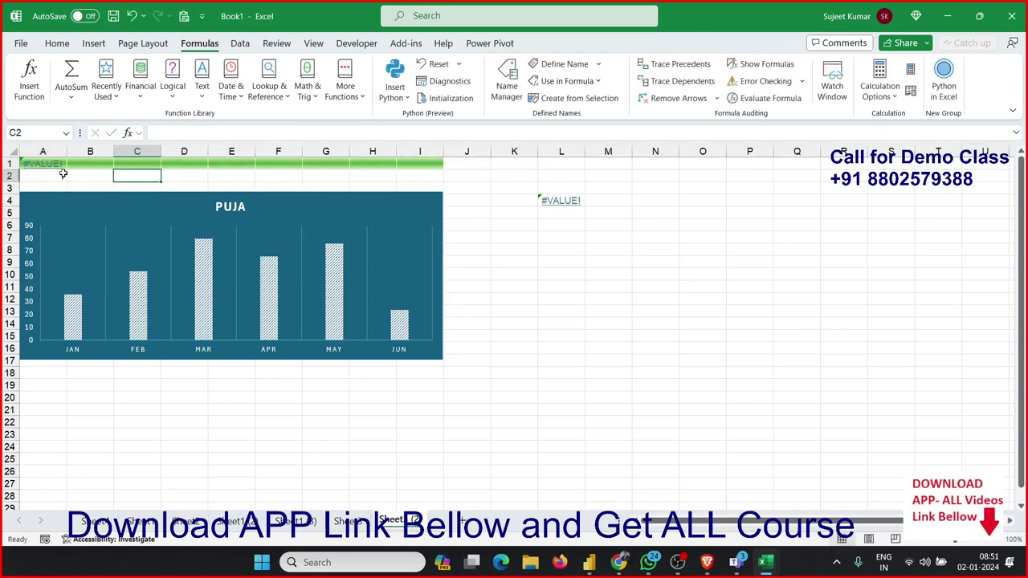
left_click(49, 164)
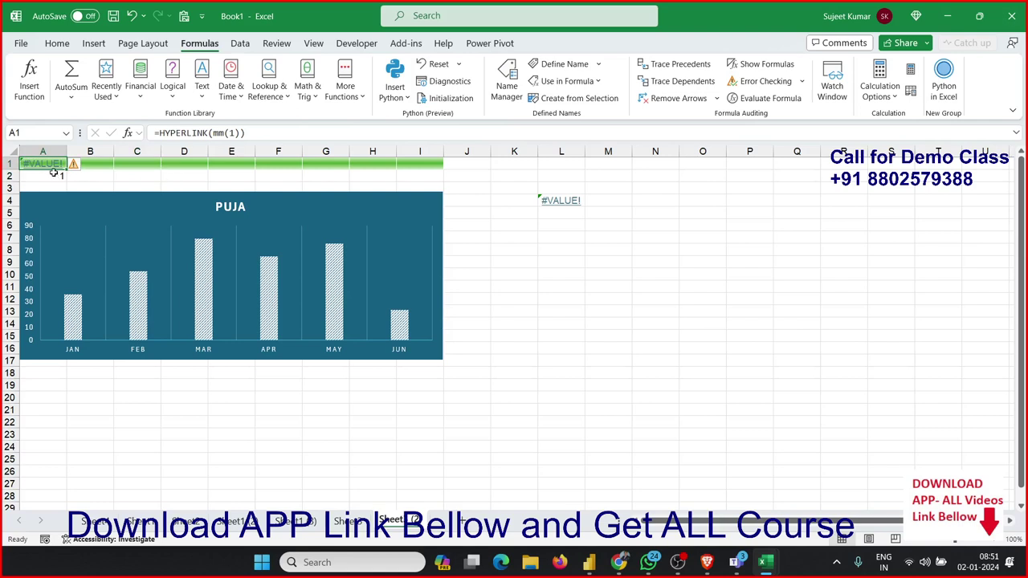
left_click(102, 181)
left_click(49, 164)
key("Delete")
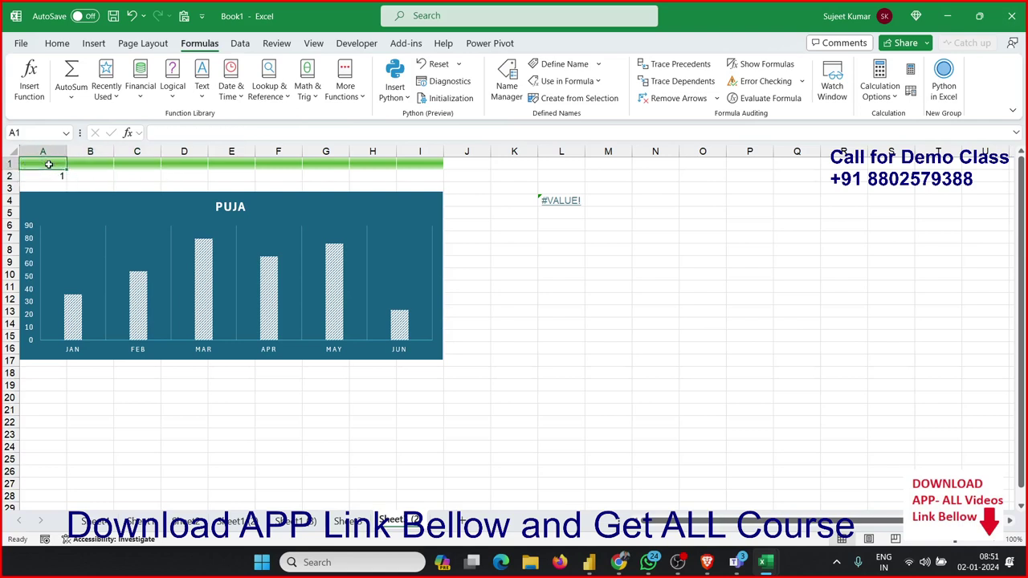
Enter the mm formula in A1, correcting the mn typo to mm
type("=")
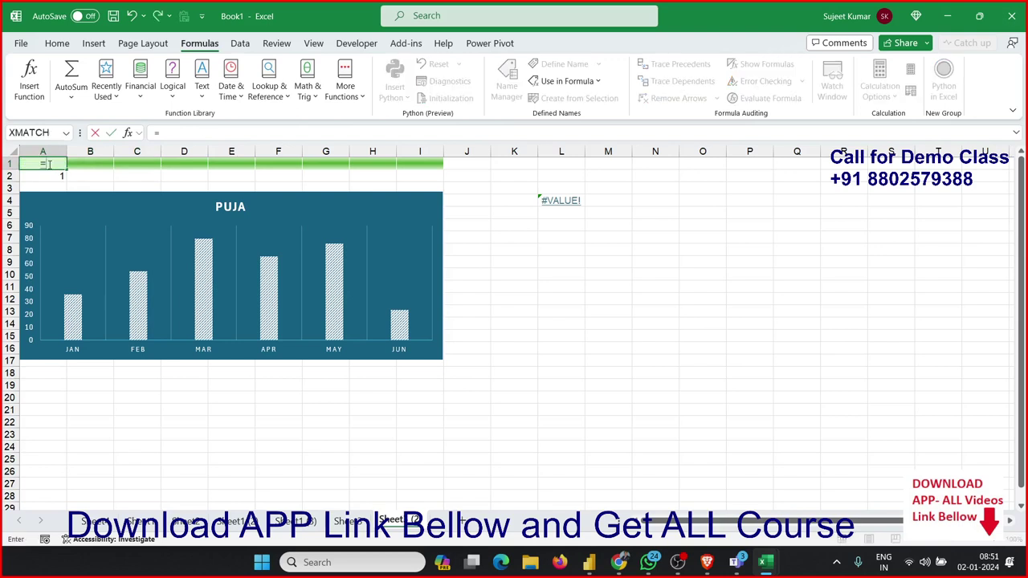
key("Escape")
type("=m")
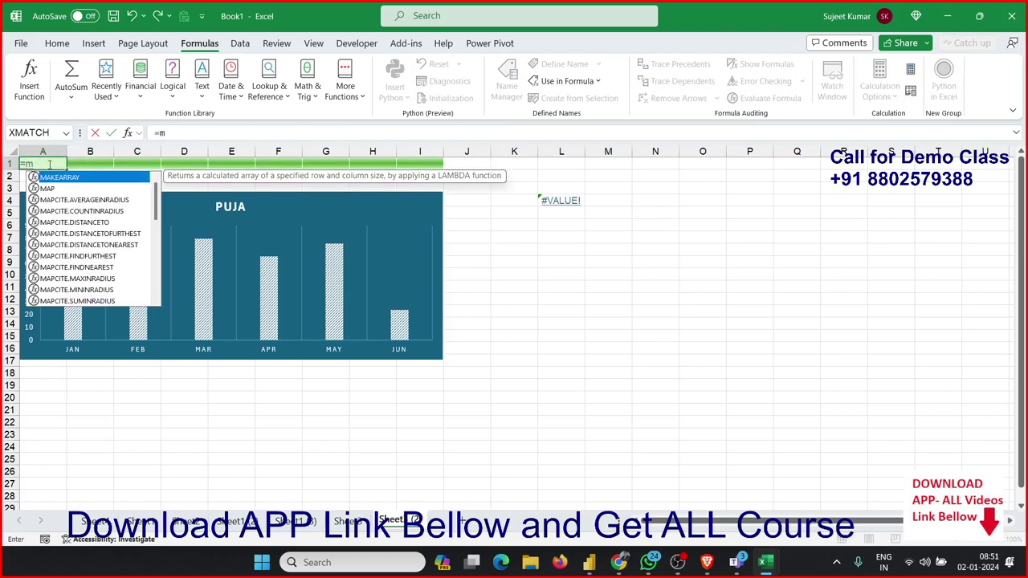
type("n")
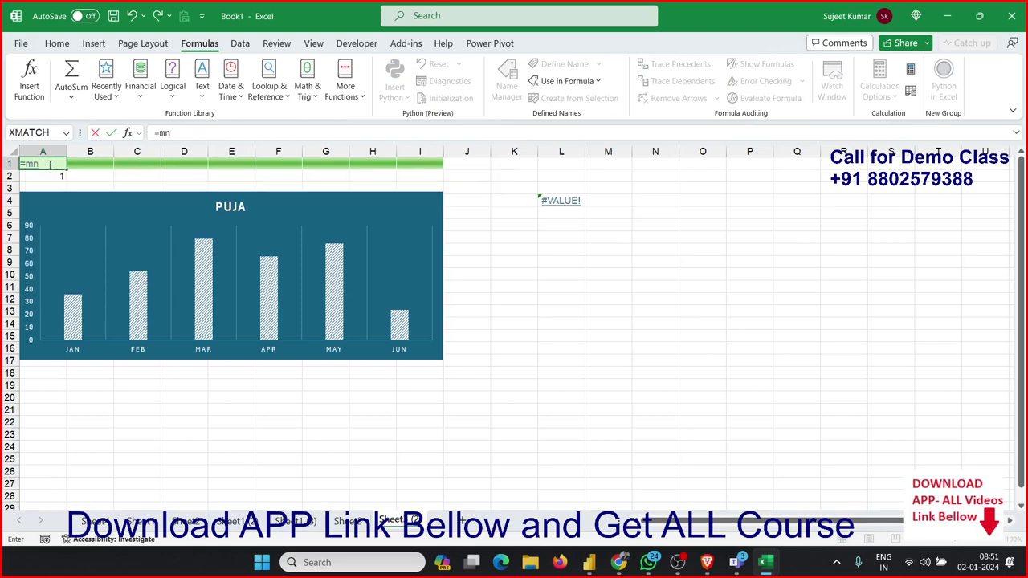
type("()")
key("Return")
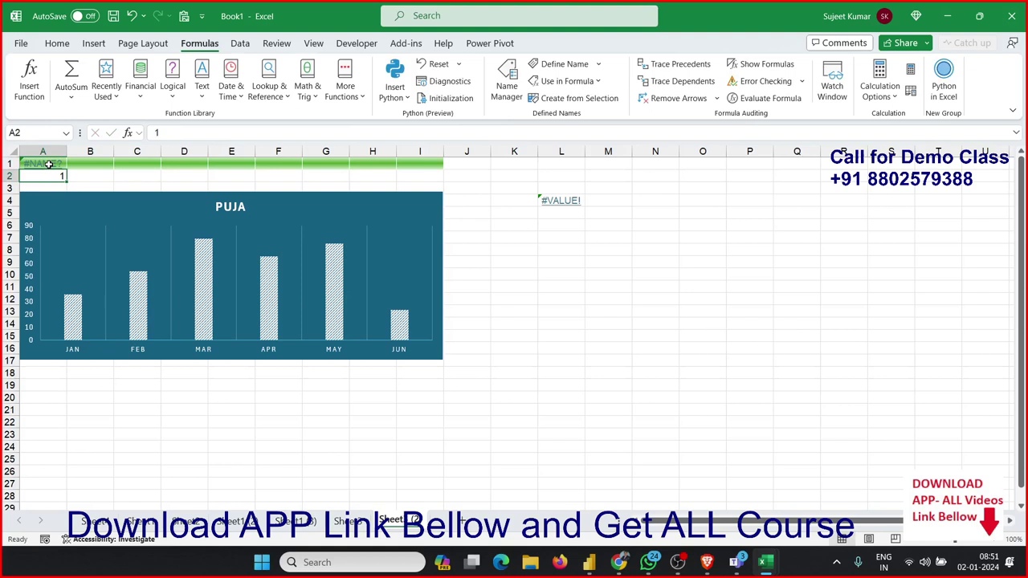
left_click(49, 164)
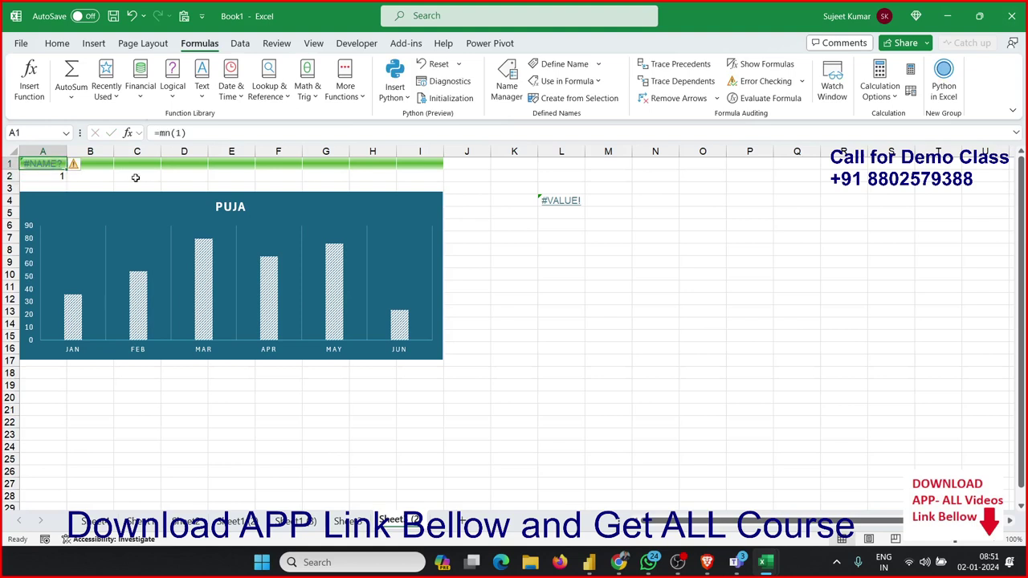
left_click(165, 132)
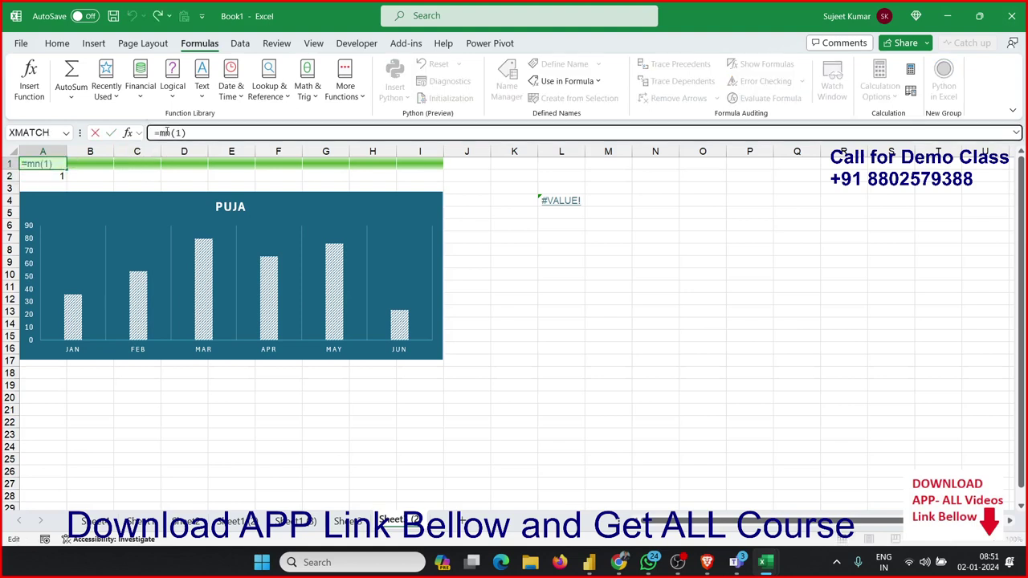
type("m")
key("Return")
key("Up")
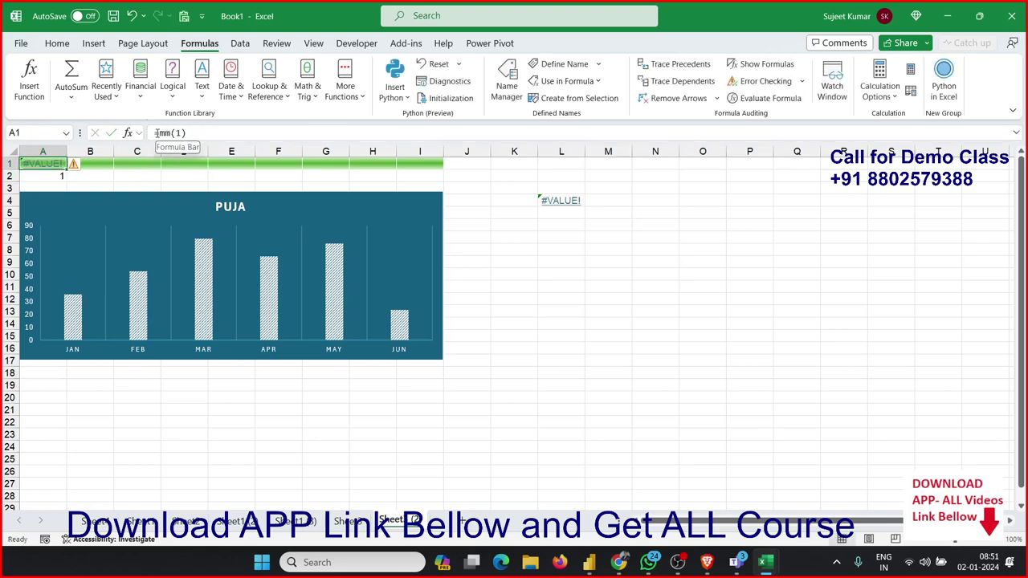
Wrap A1's mm(1) call in HYPERLINK
left_click(159, 132)
type("hyp")
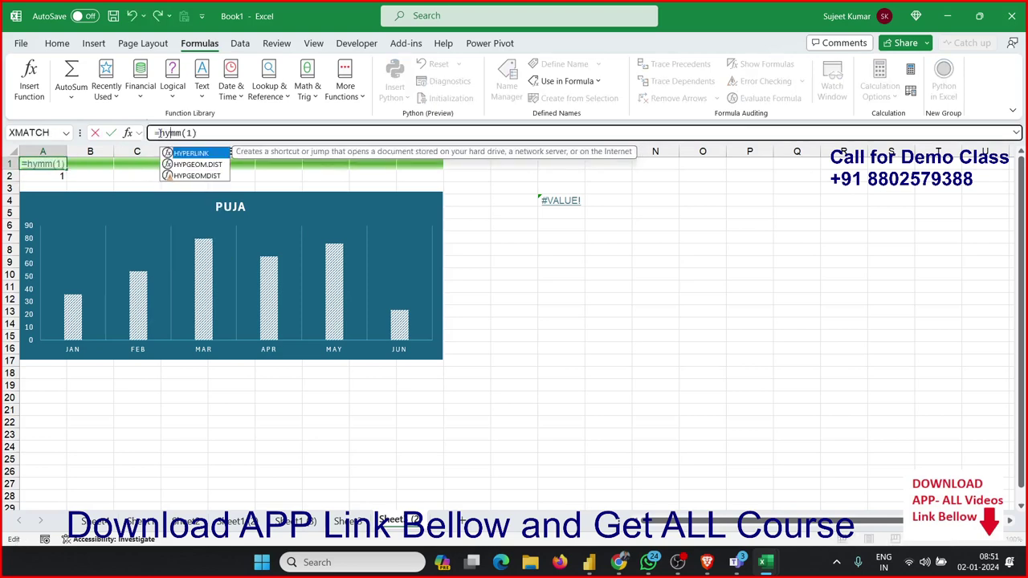
key("Tab")
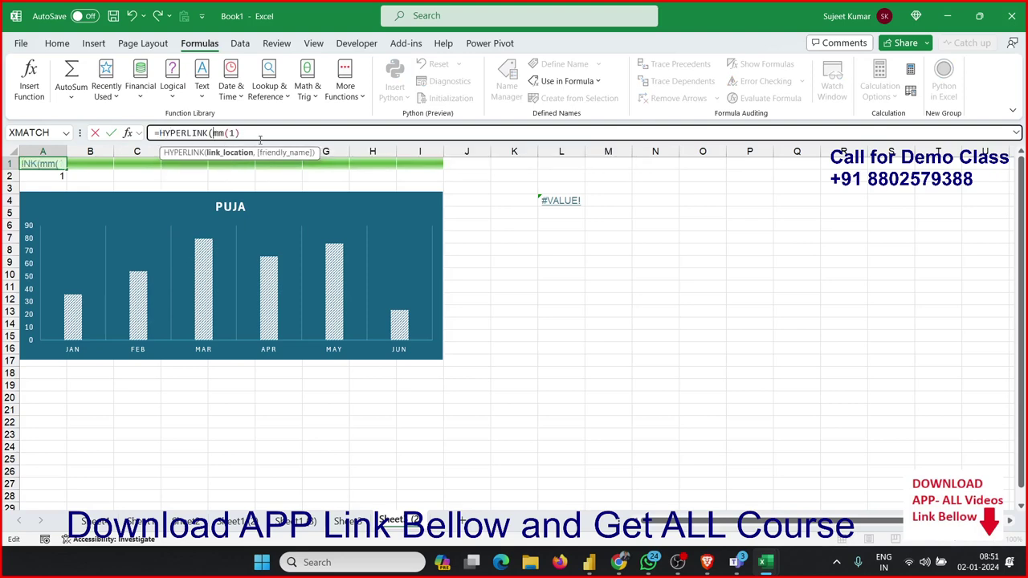
key("Return")
key("Return")
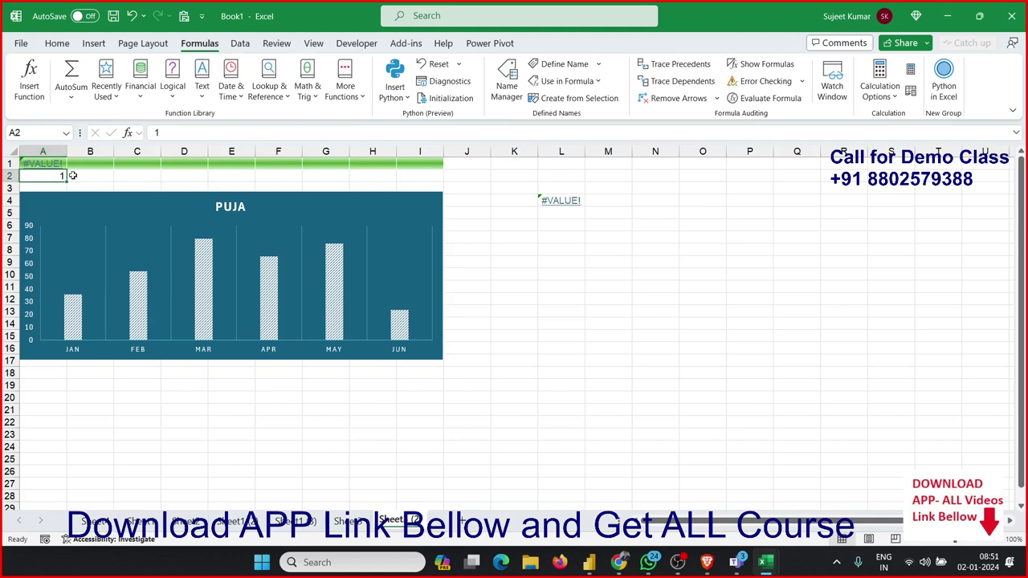
left_click(97, 186)
left_click(48, 164)
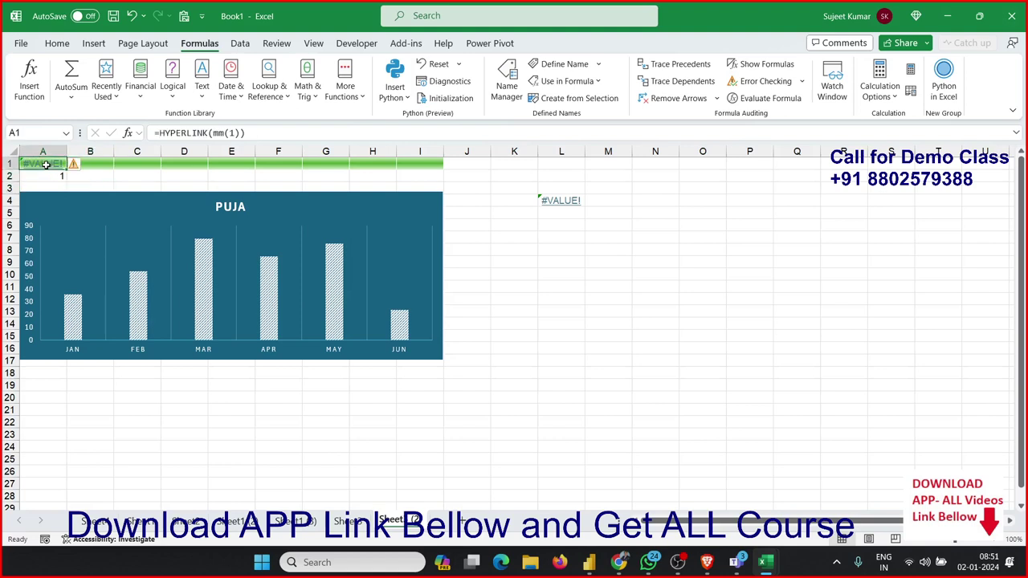
Wrap A1's formula in IFERROR with "Puja" as fallback, giving =IFERROR(HYPERLINK(mm(1)),"Puja")
left_click(161, 133)
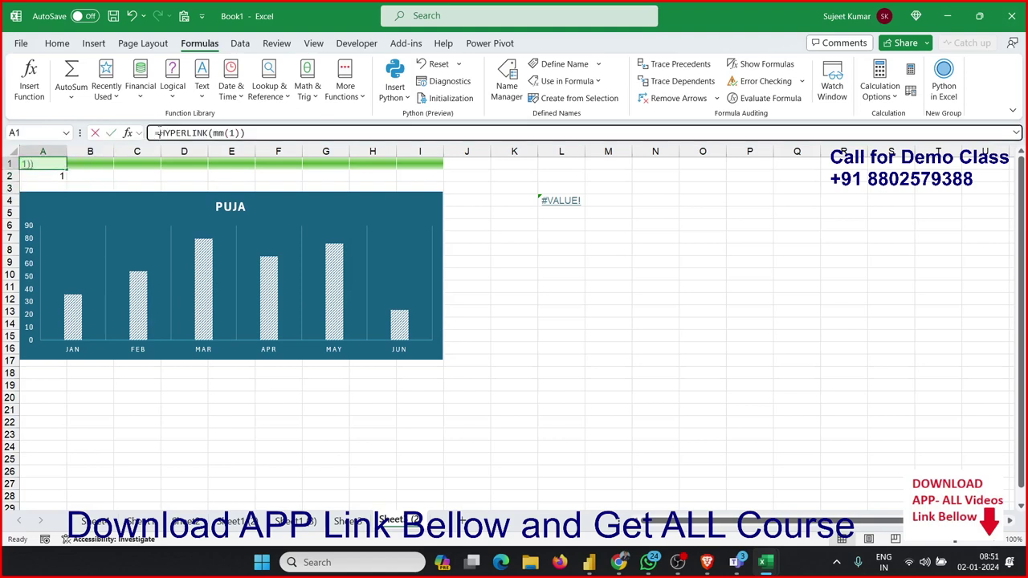
type("if")
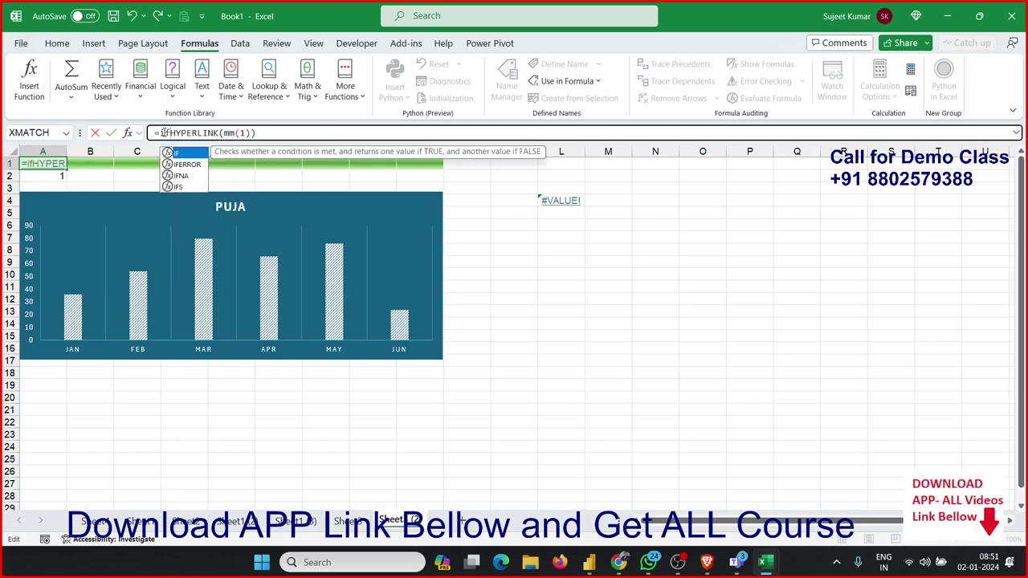
key("Down")
key("Tab")
left_click(297, 132)
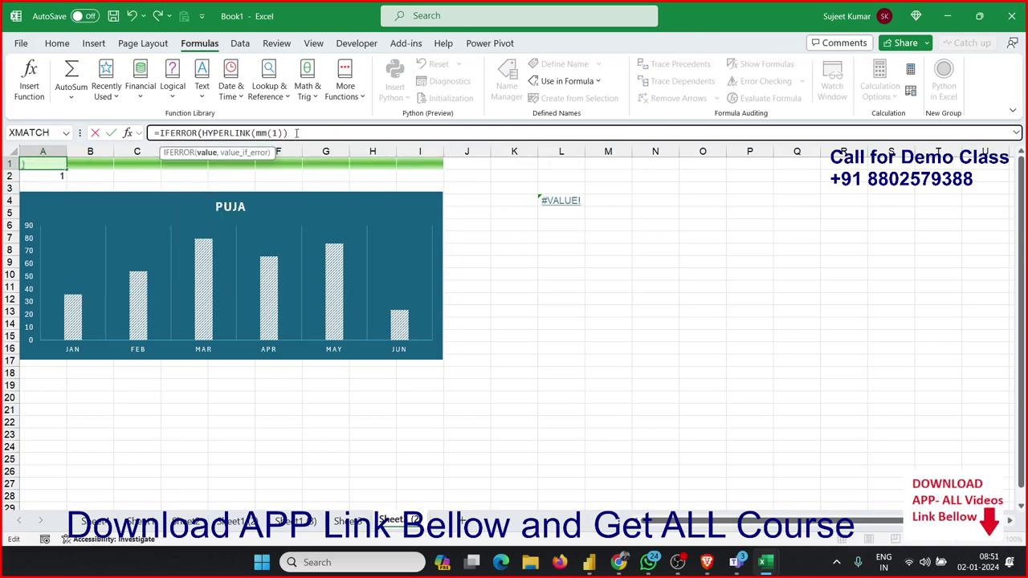
type(",\"P")
type("uja\"")
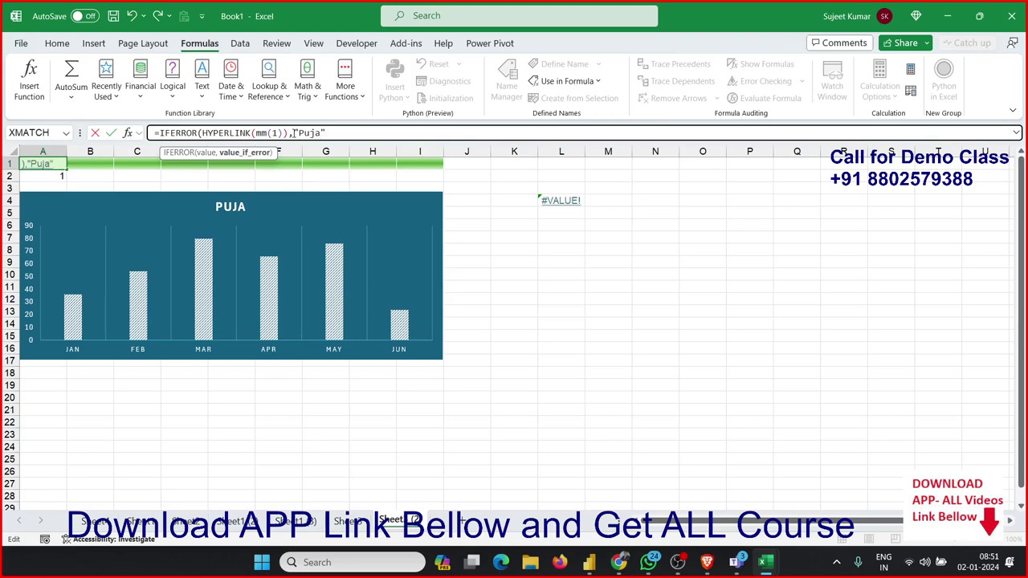
type(")")
key("Return")
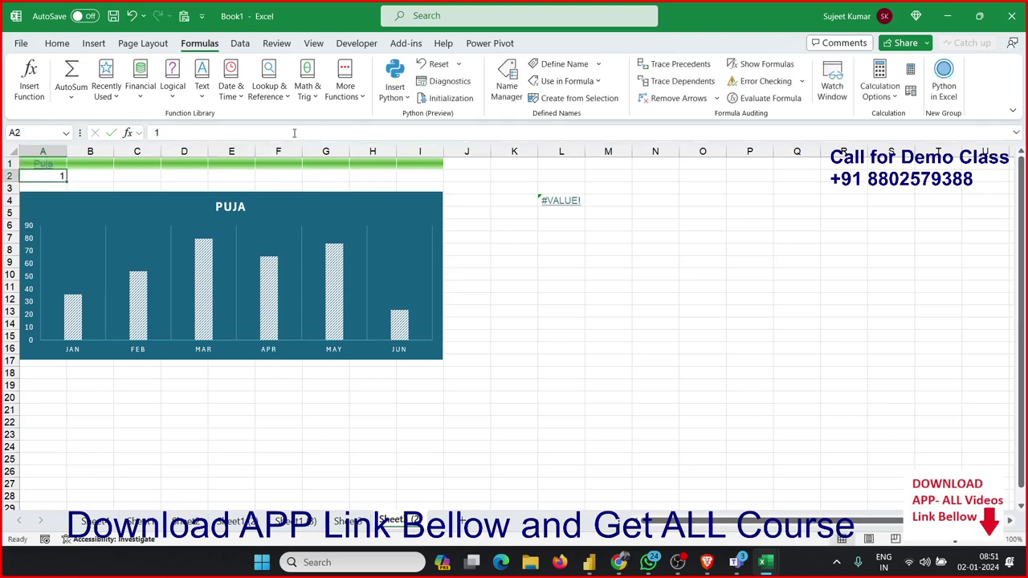
left_click(248, 177)
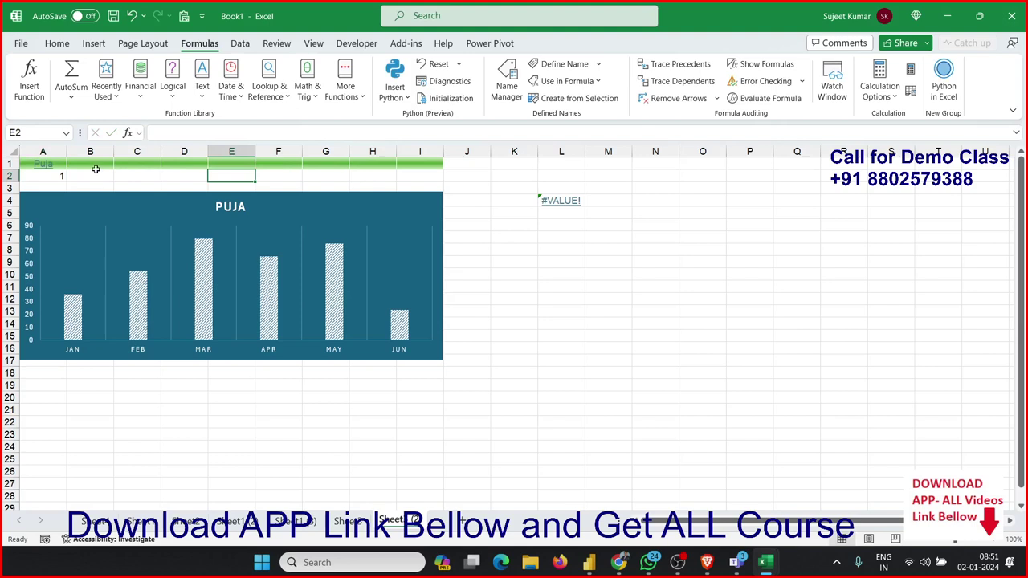
double_click(42, 164)
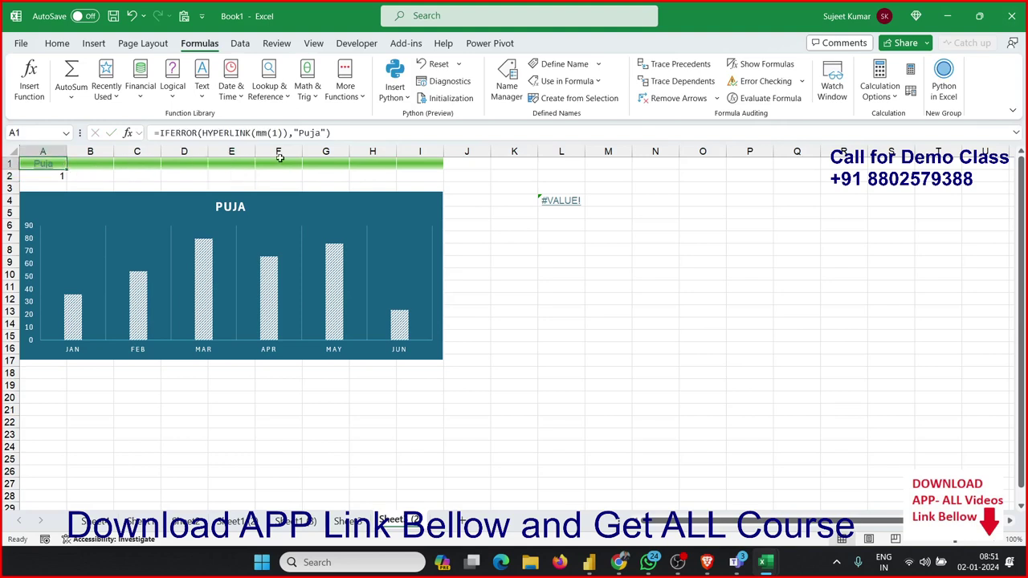
Give B1 the link formula with mm(2) and fallback "Mohan"
left_click(335, 133)
key("Escape")
left_click(79, 163)
double_click(43, 163)
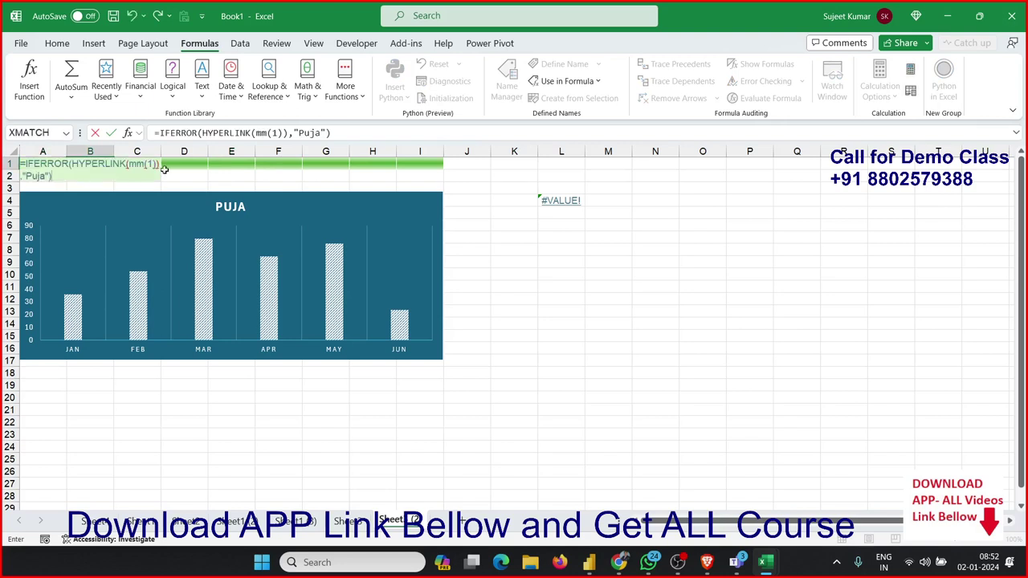
left_click(274, 133)
key("BackSpace")
type("2")
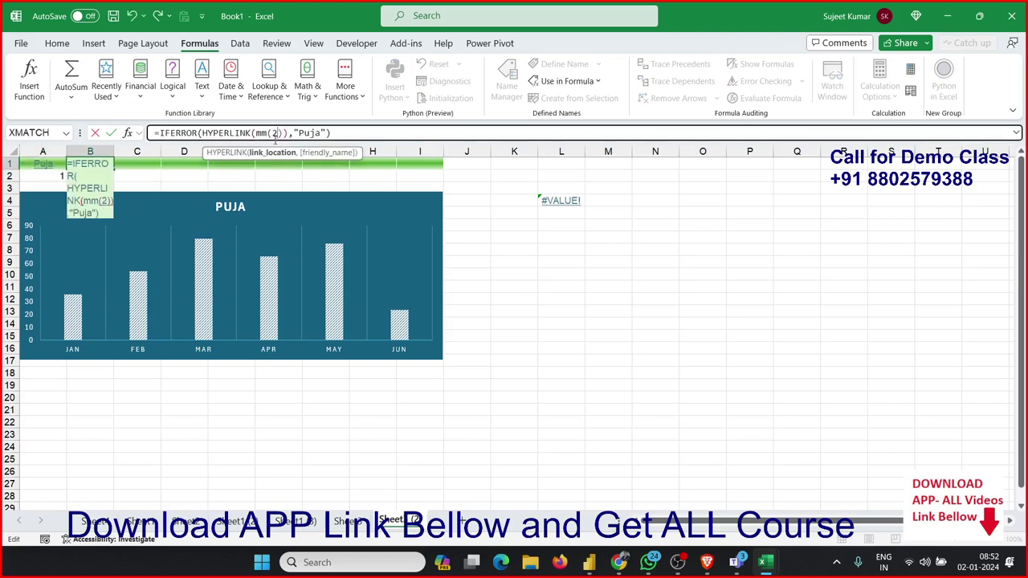
left_click_drag(294, 133, 326, 133)
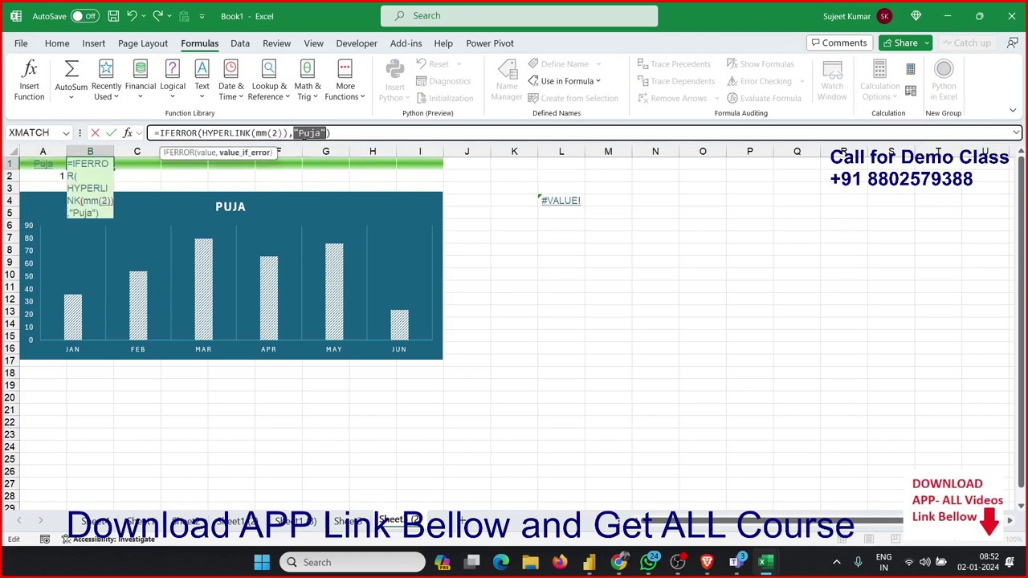
type("\"Mo")
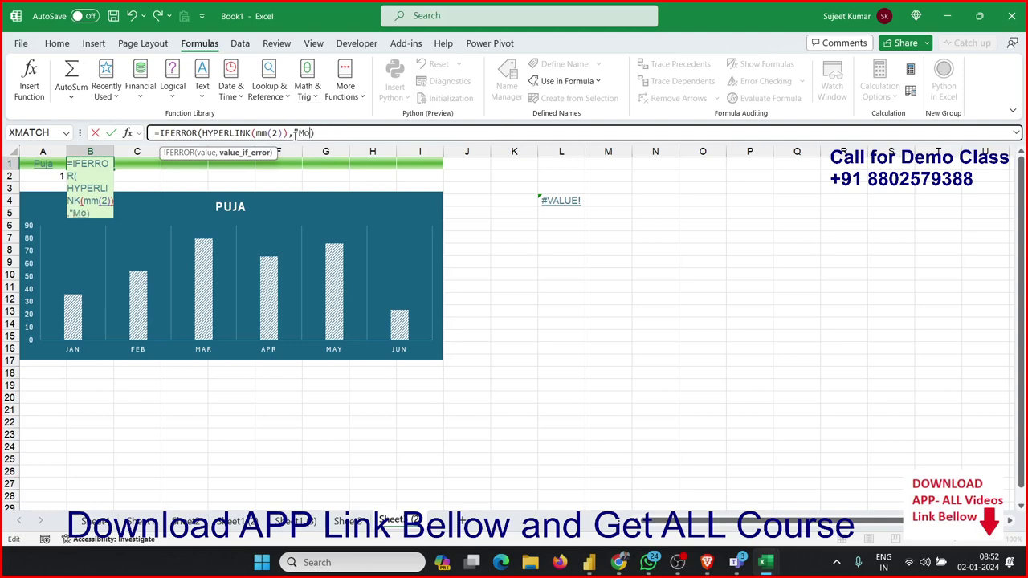
type("han\"")
key("Return")
Hover Mohan in B1 to switch the chart to MOHAN's figures, glancing at the finished sheet
left_click(518, 302)
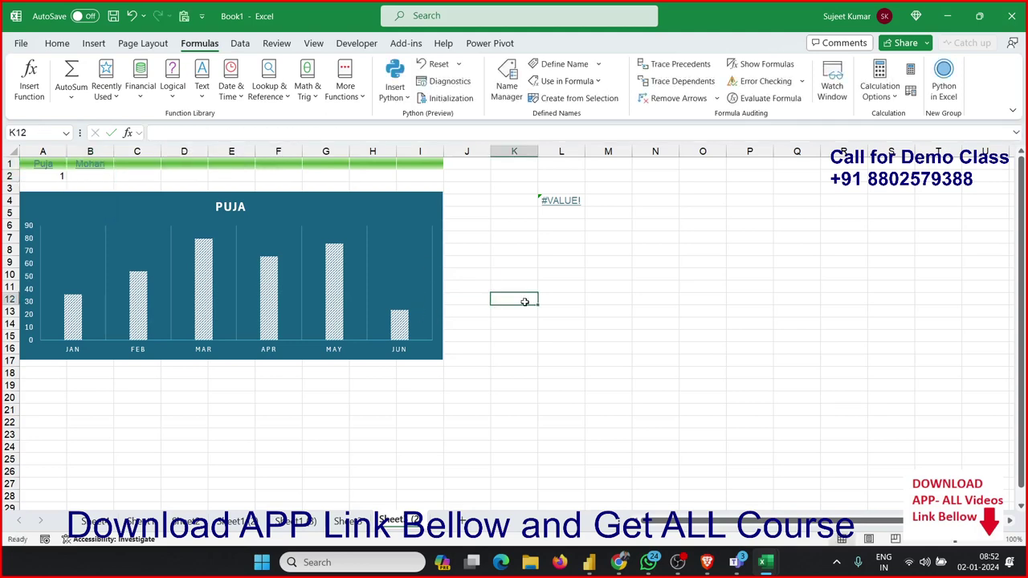
mouse_move(92, 170)
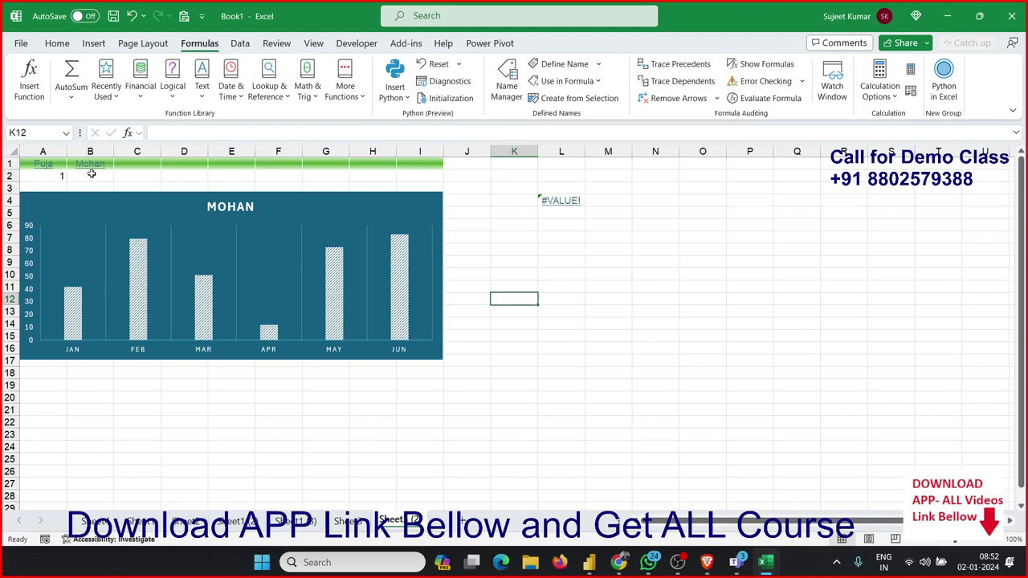
left_click(92, 174)
key("Right")
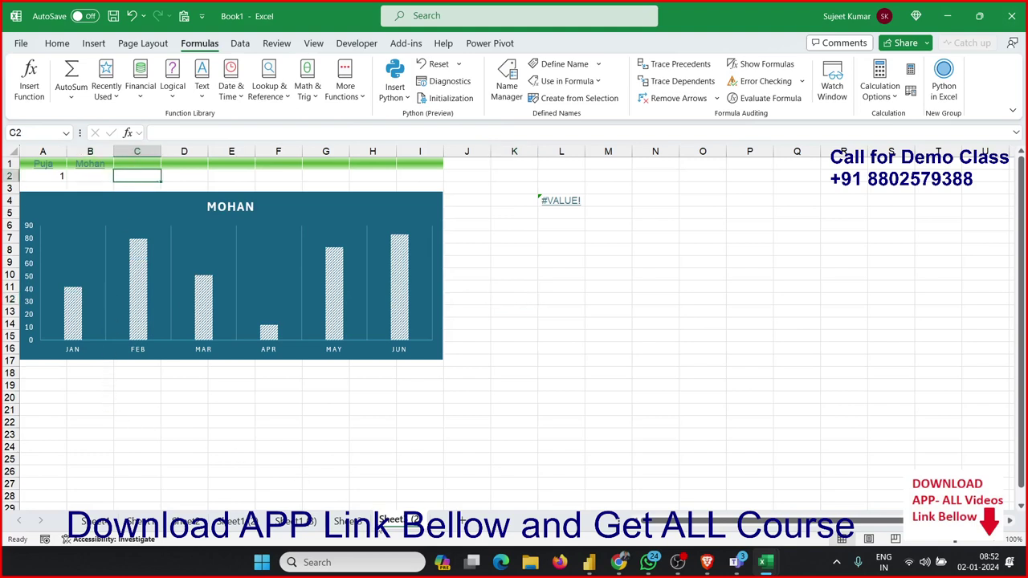
left_click(360, 529)
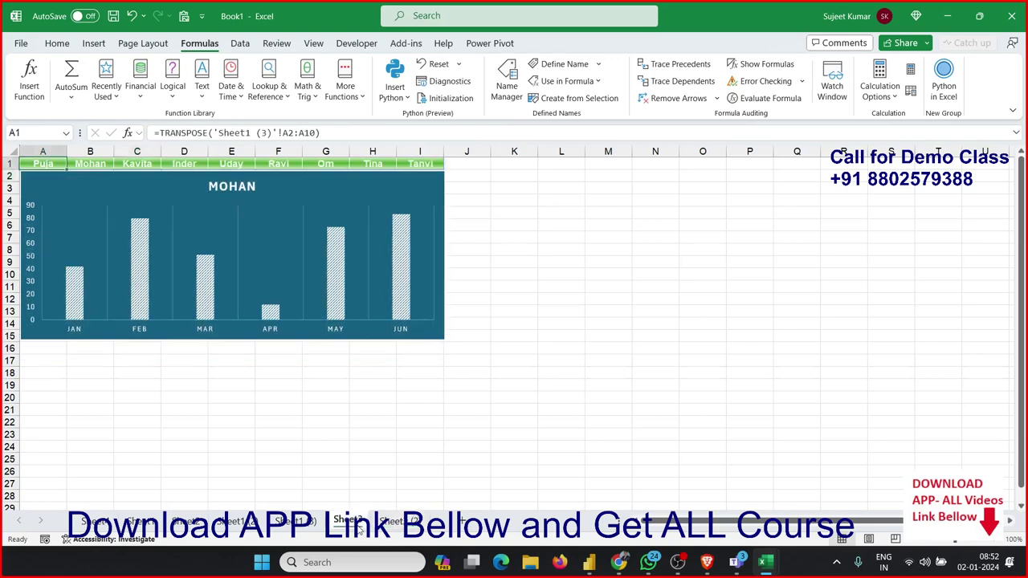
left_click(394, 521)
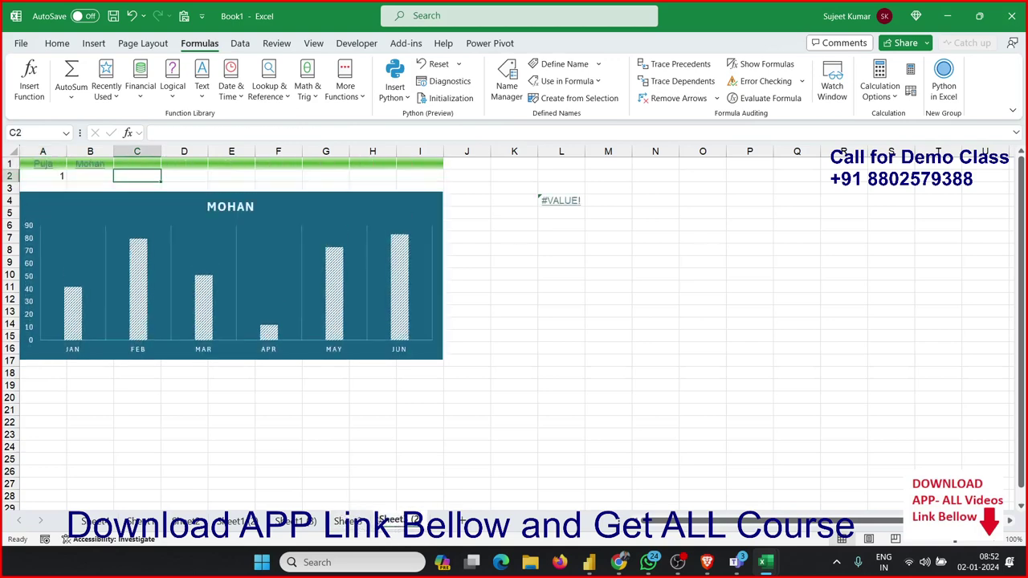
double_click(138, 164)
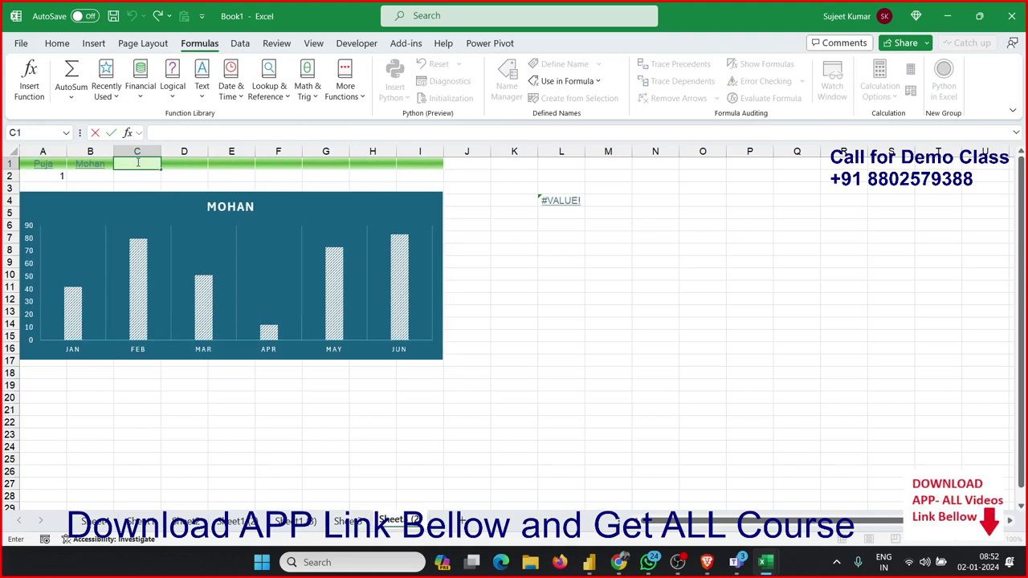
Paste the link formula into C1 with mm(3) and fallback "Kavia"
type("=IFERROR(HYPERLINK(mm(1)),\"Puja\")")
left_click(157, 164)
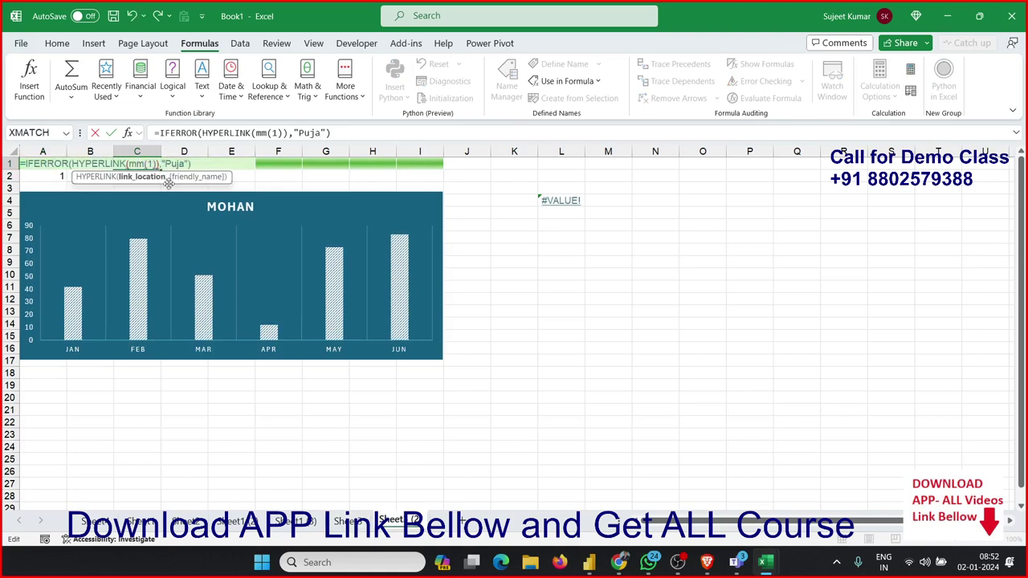
key("BackSpace")
type("3")
double_click(177, 164)
key("BackSpace")
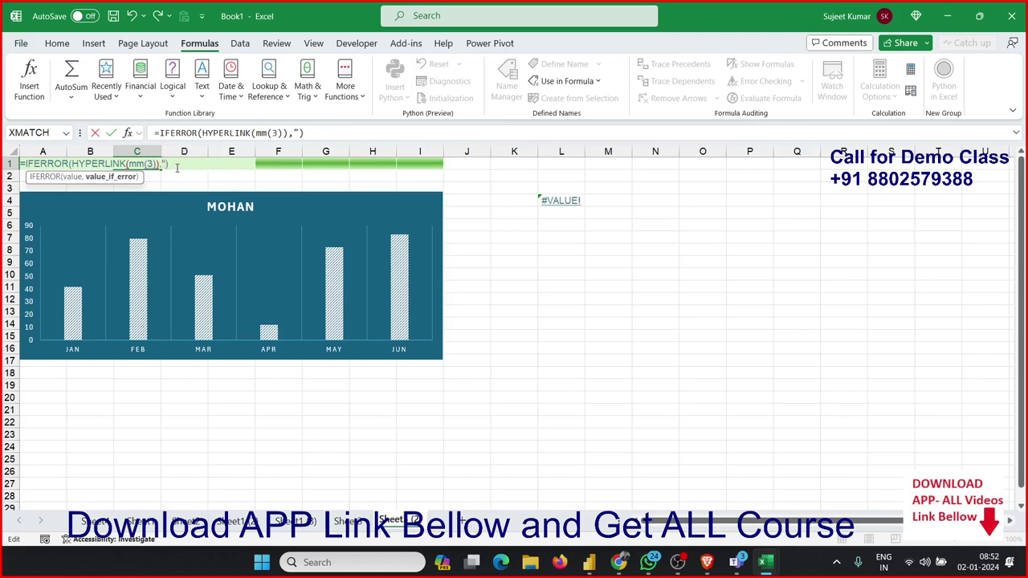
type("Kav")
type("ia\"")
key("Return")
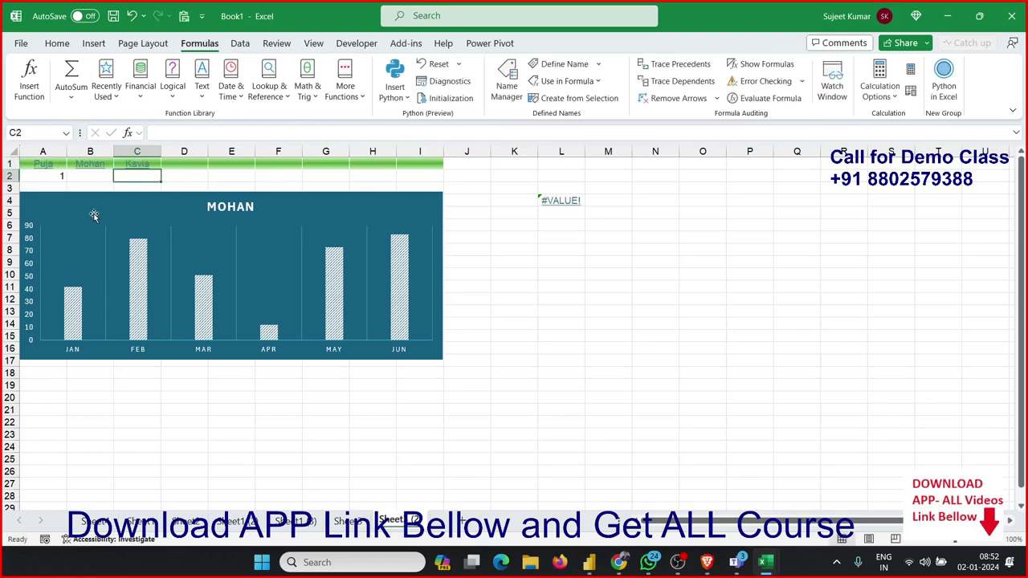
Nudge the chart up and hover Puja, Mohan and Kavita to confirm the chart switches
left_click_drag(91, 214, 89, 191)
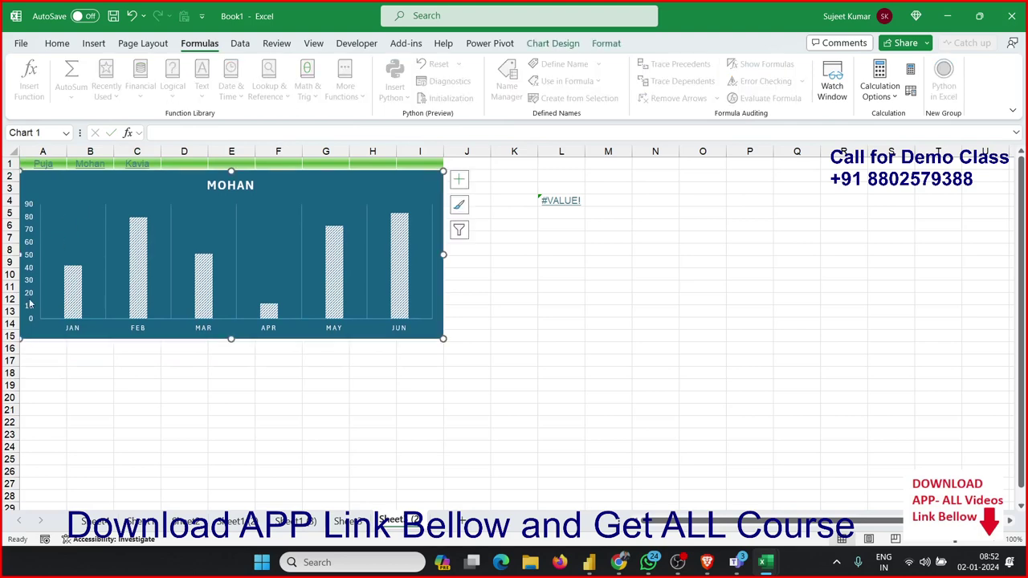
mouse_move(43, 167)
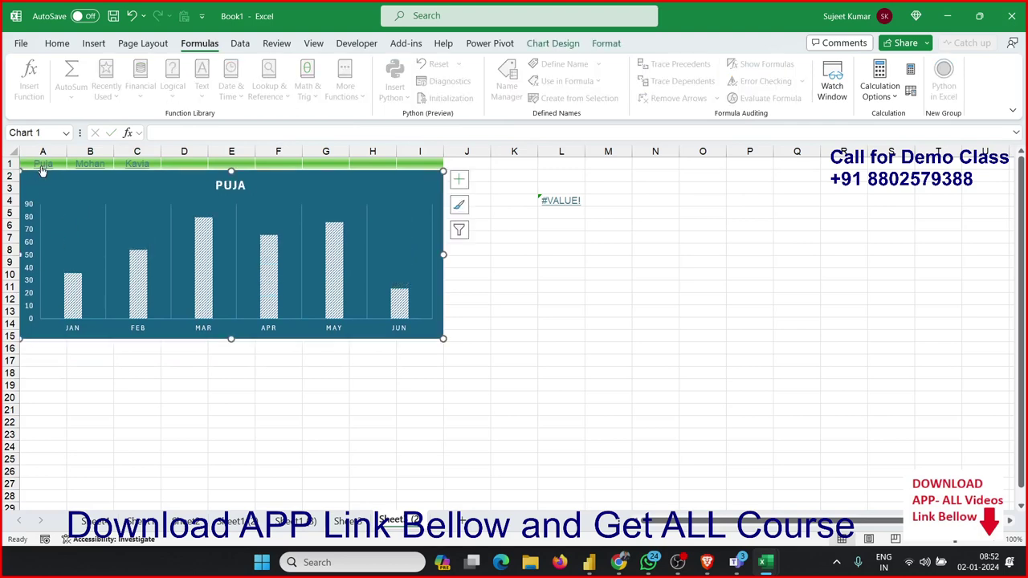
mouse_move(81, 172)
mouse_move(137, 165)
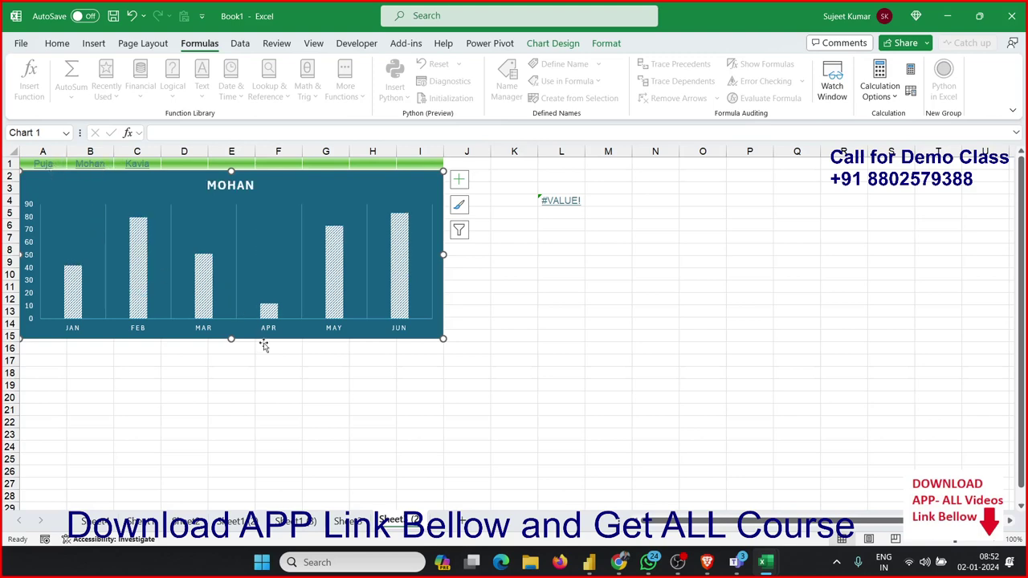
key("alt+F11")
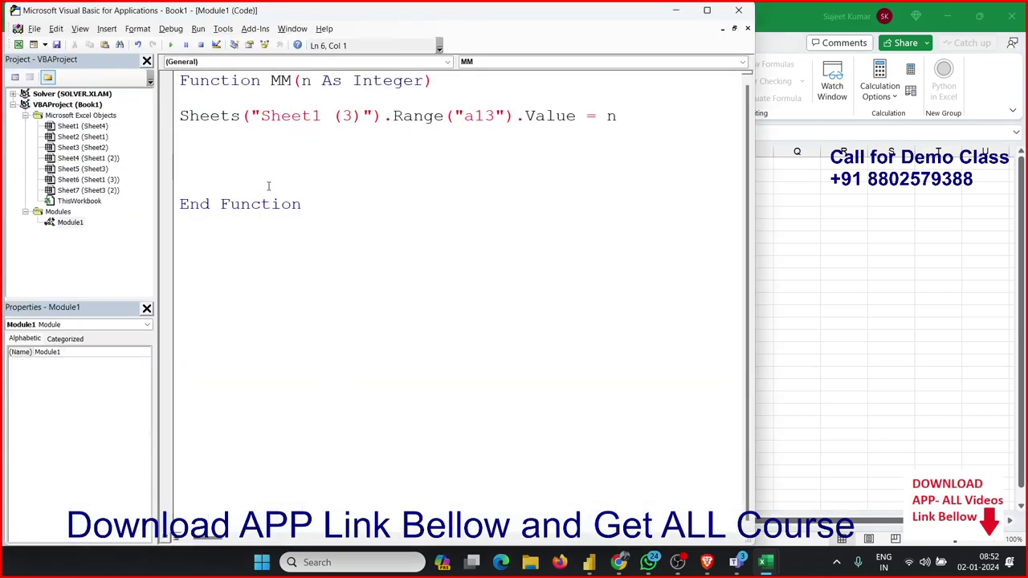
Highlight the function name MM in Module1's Function line
double_click(281, 84)
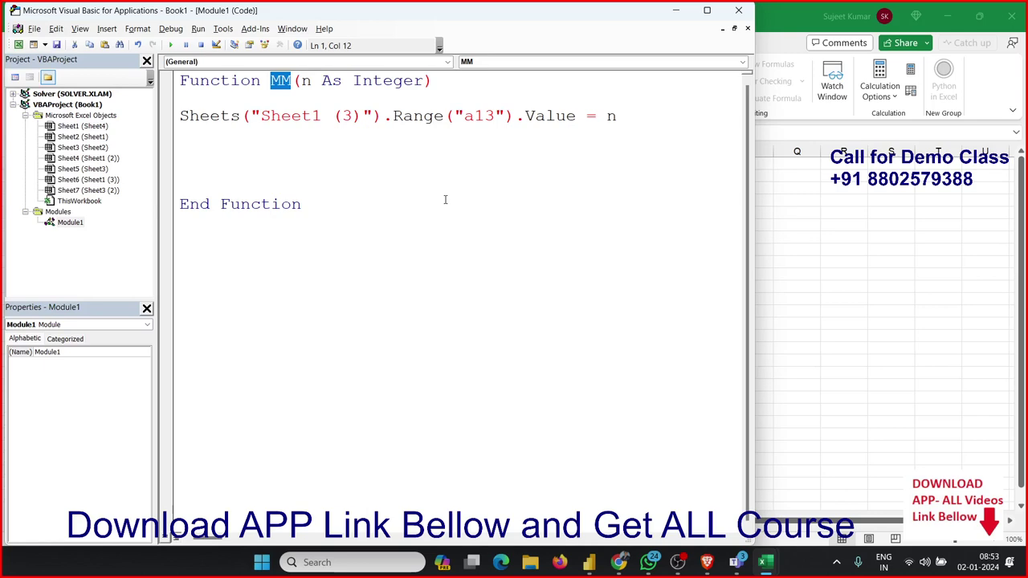
Enter =HYPERLINK(MM(1)) in cell O5
left_click(788, 211)
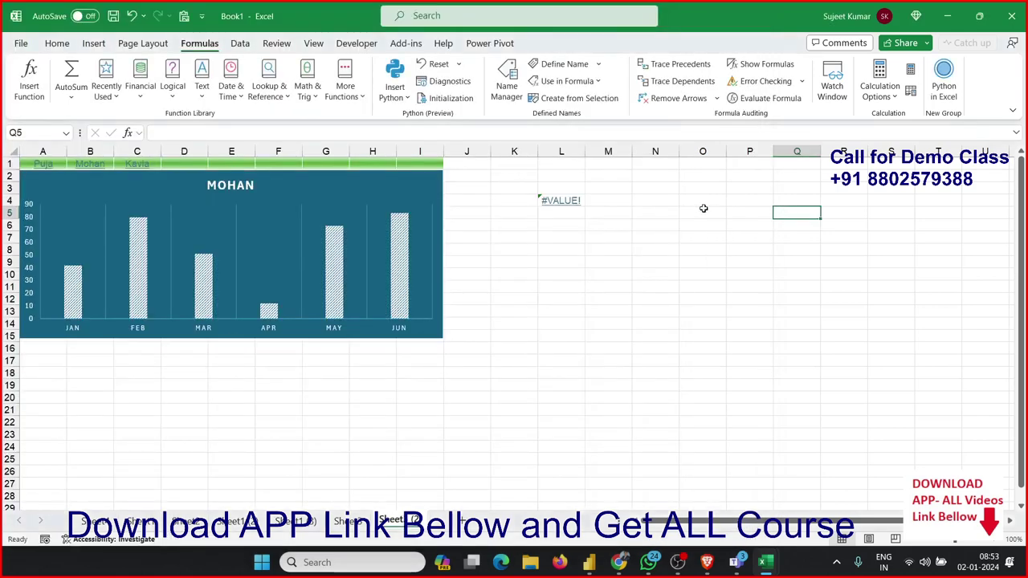
left_click(702, 209)
type("=")
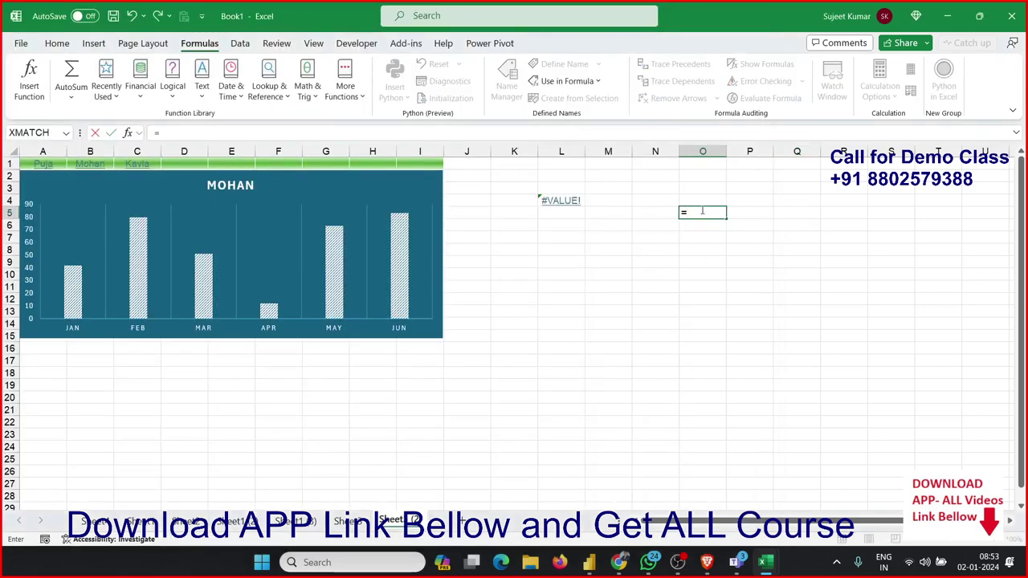
type("hyp")
key("Tab")
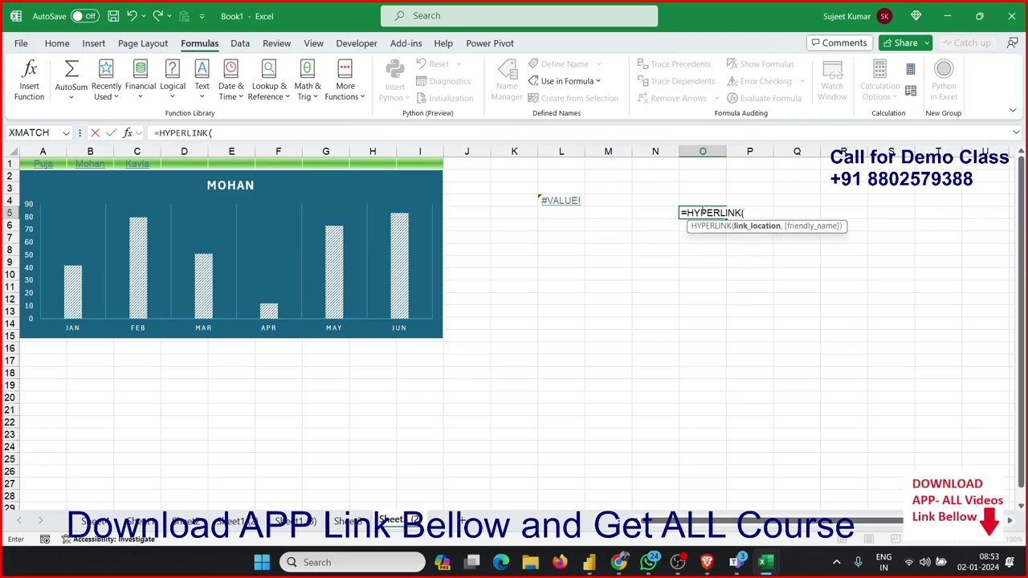
type("mm")
key("Tab")
type("1)")
type(")")
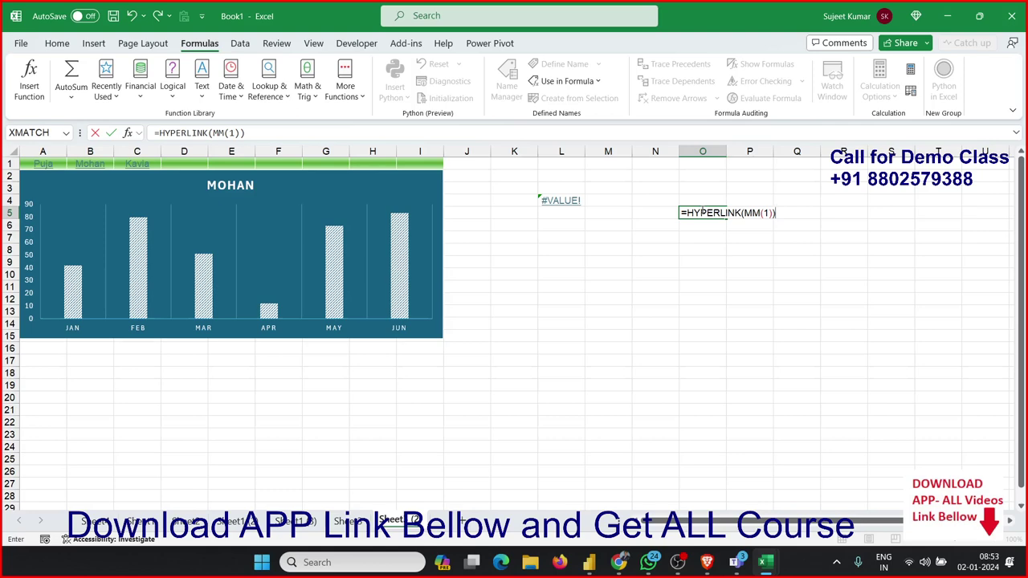
key("Return")
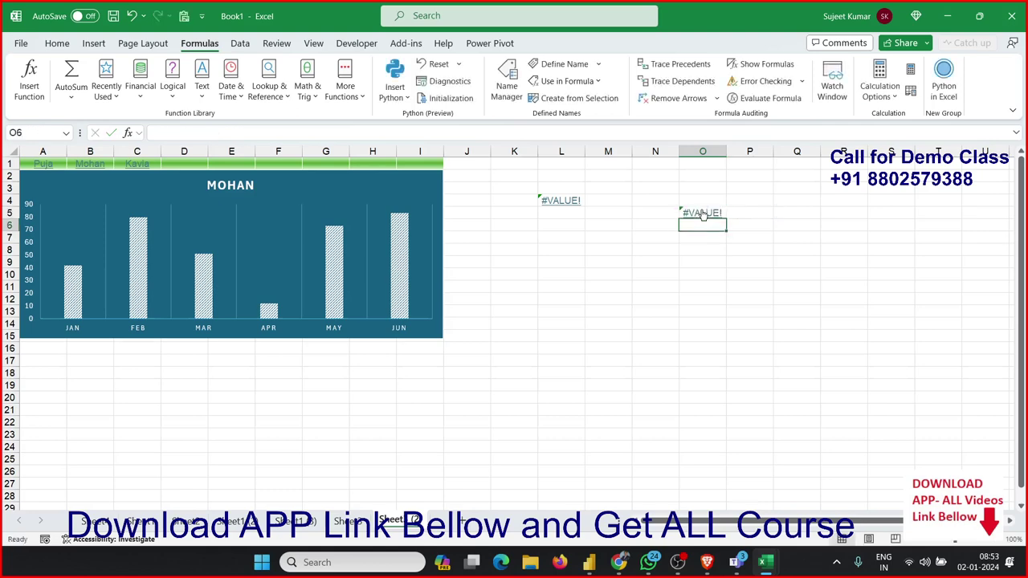
Hover the O5 and A1 links to check the chart shows Puja, then reopen the VBA code
mouse_move(703, 214)
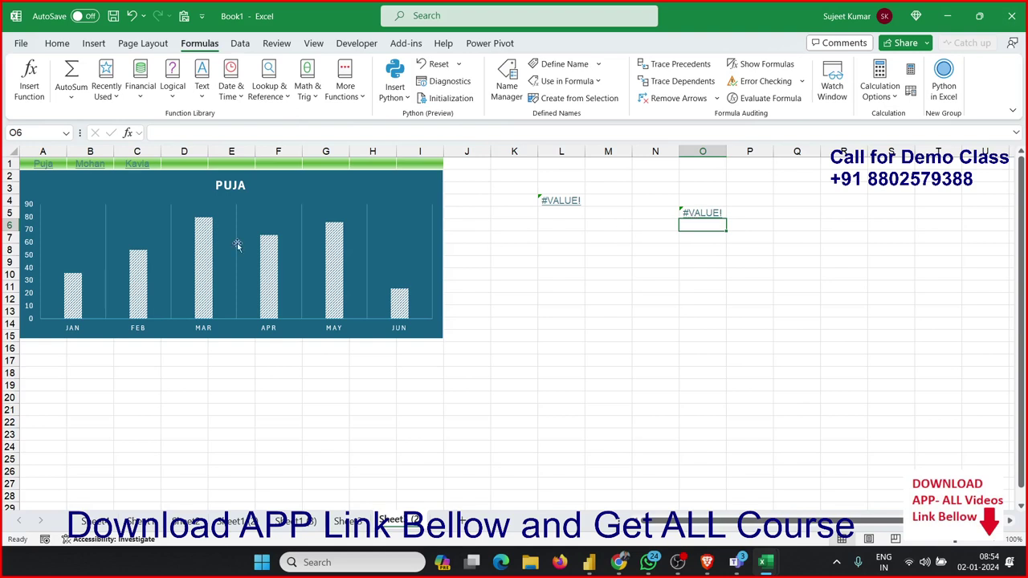
mouse_move(139, 165)
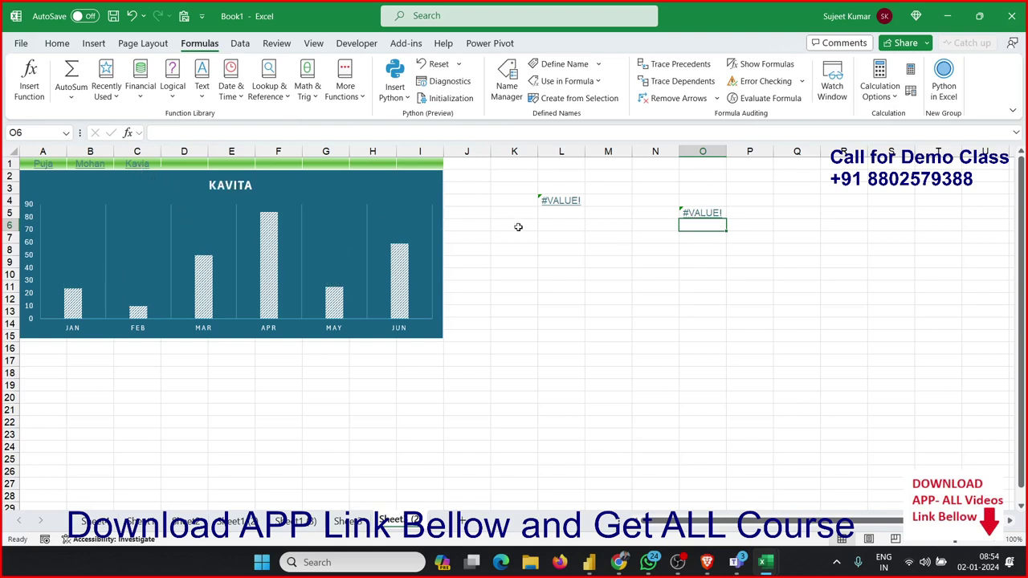
left_click(555, 234)
mouse_move(551, 208)
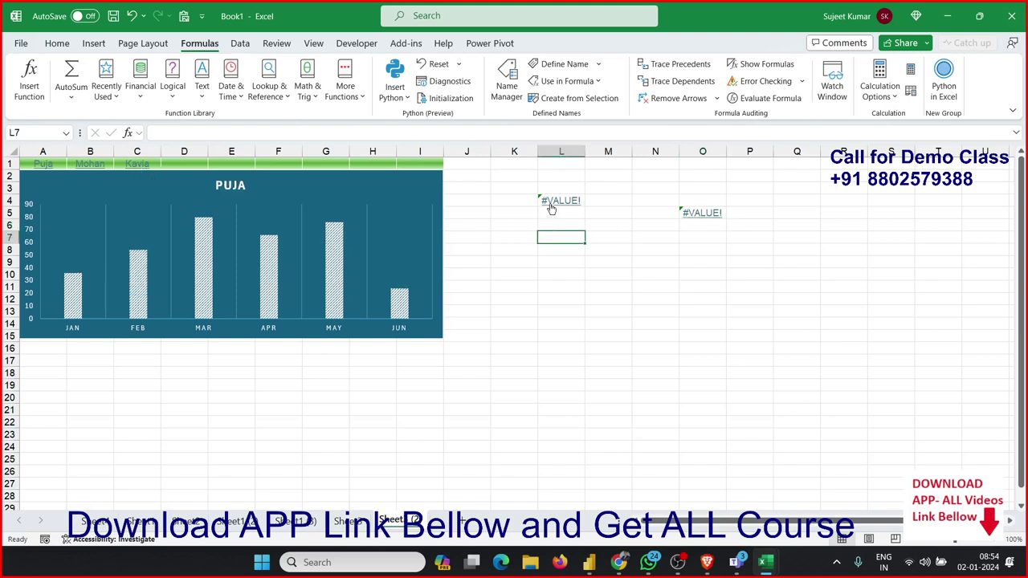
mouse_move(142, 169)
key("alt+F11")
Highlight Range in the line writing n to a13 on Sheet1 (3), then switch back to Excel
left_click(391, 119)
double_click(393, 119)
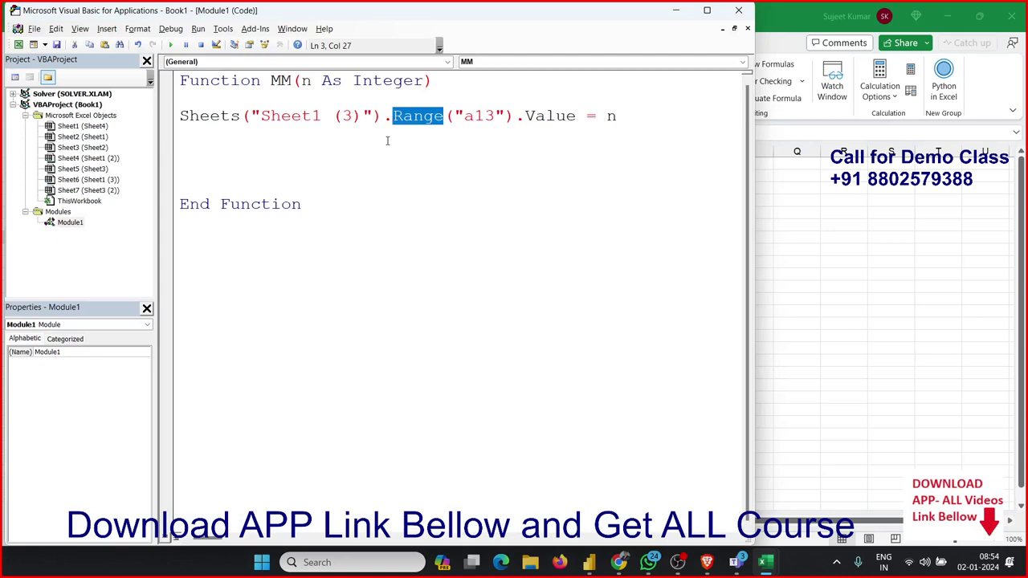
key("alt+F11")
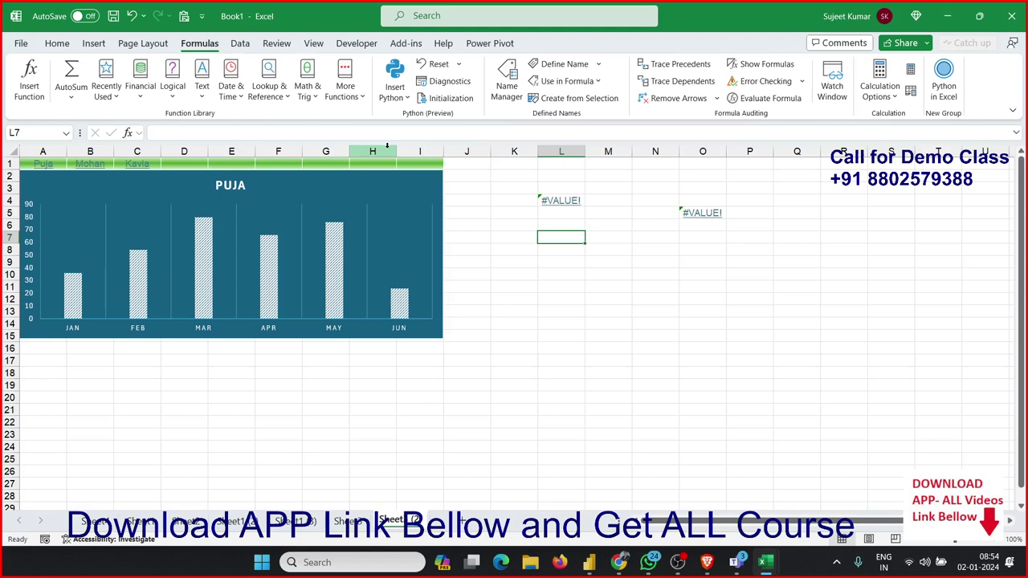
On the finished sheet, show the charts for Kavita, Inder, Uday, Ravi, Om, Tina and Tanvi, then open the data sheet
mouse_move(129, 173)
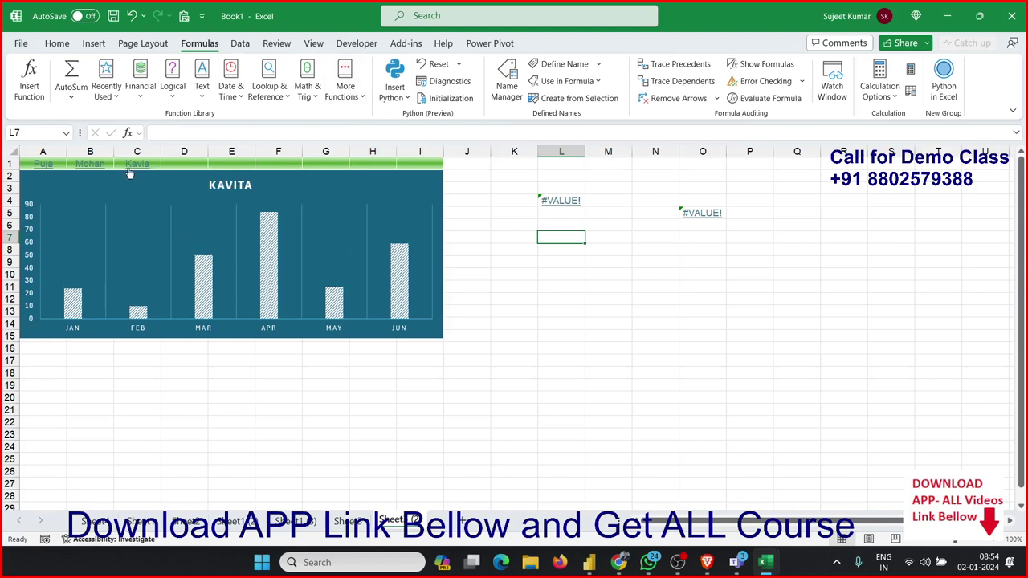
mouse_move(87, 165)
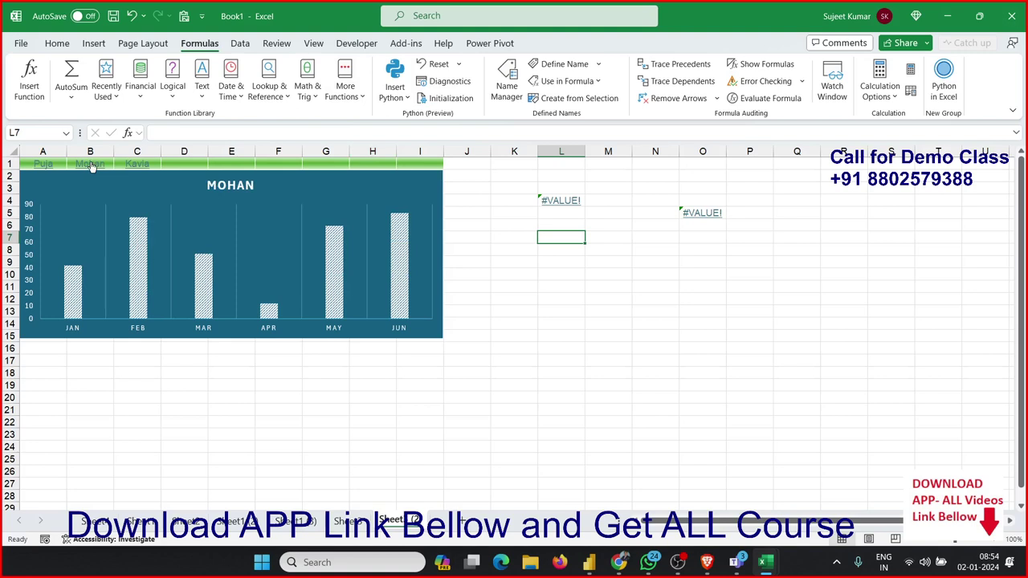
left_click(346, 522)
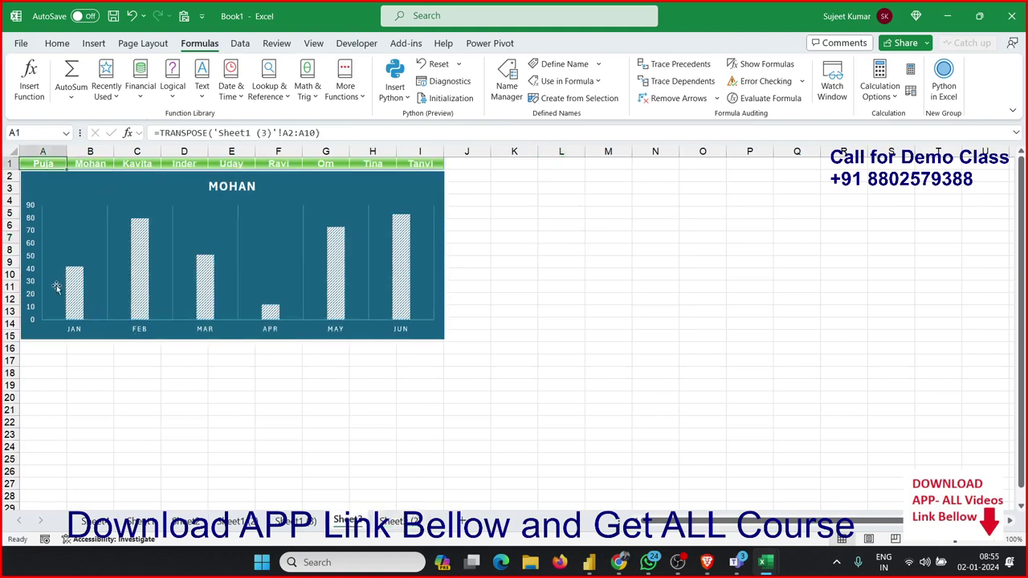
left_click(158, 164)
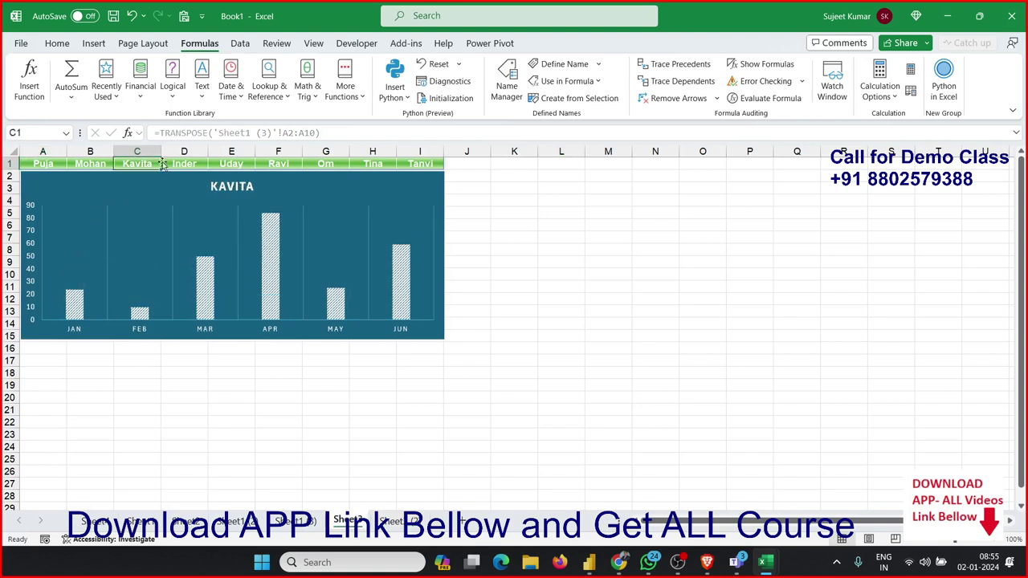
left_click(192, 163)
left_click(233, 163)
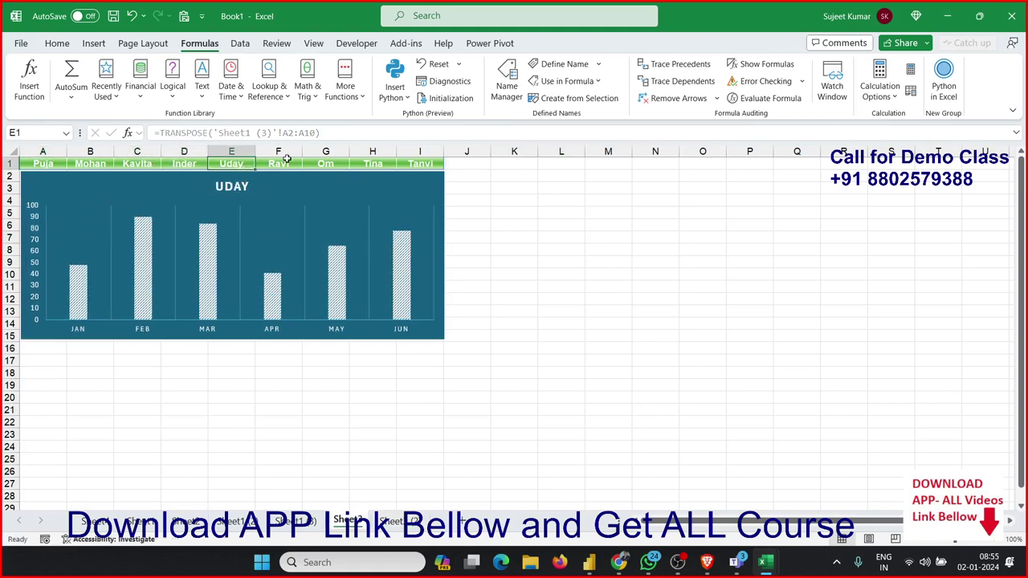
left_click(286, 163)
left_click(338, 163)
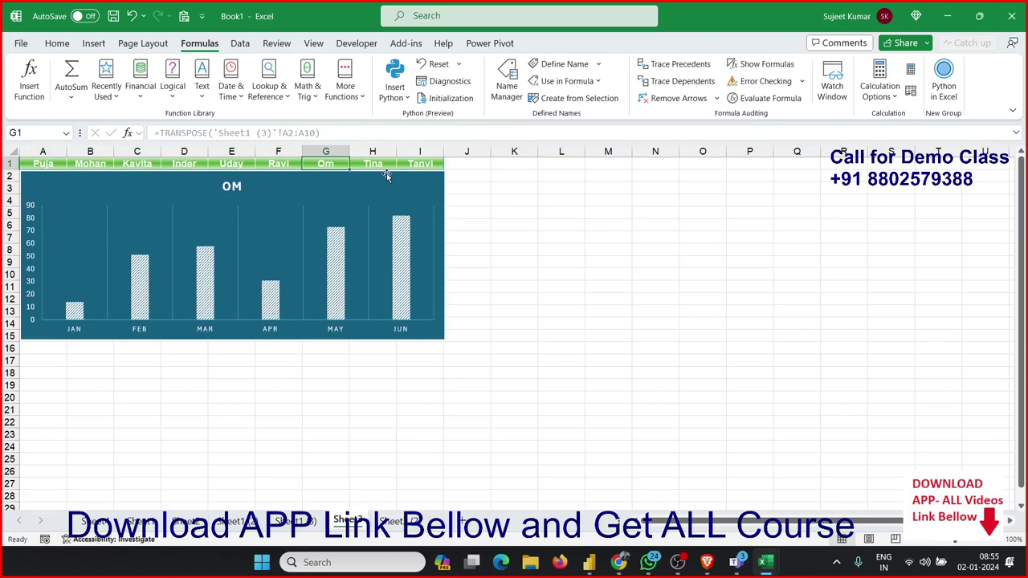
left_click(378, 164)
left_click(412, 164)
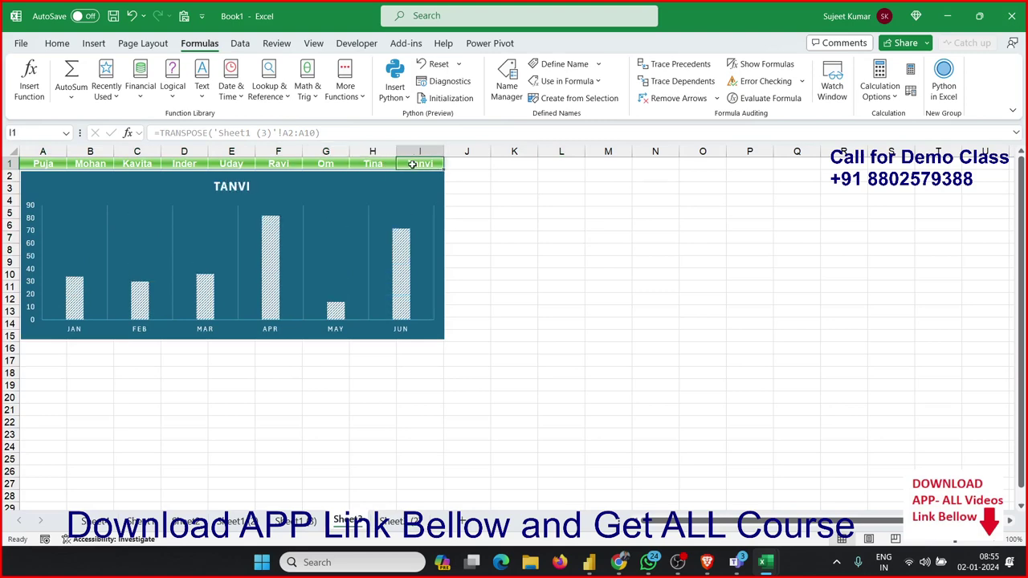
left_click(133, 522)
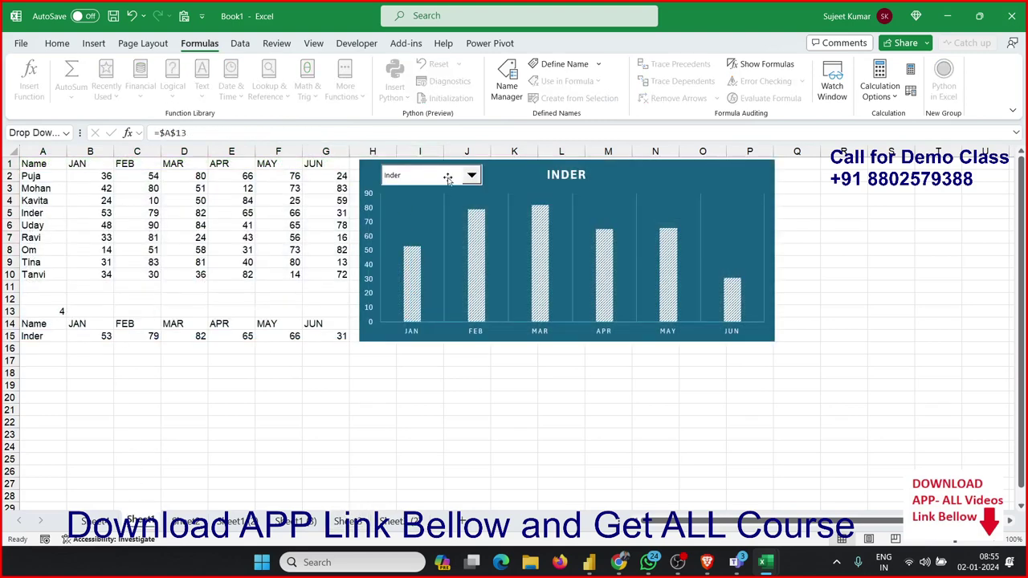
Choose Kavita in the drop-down so the chart shows her figures, and select G4
key("Escape")
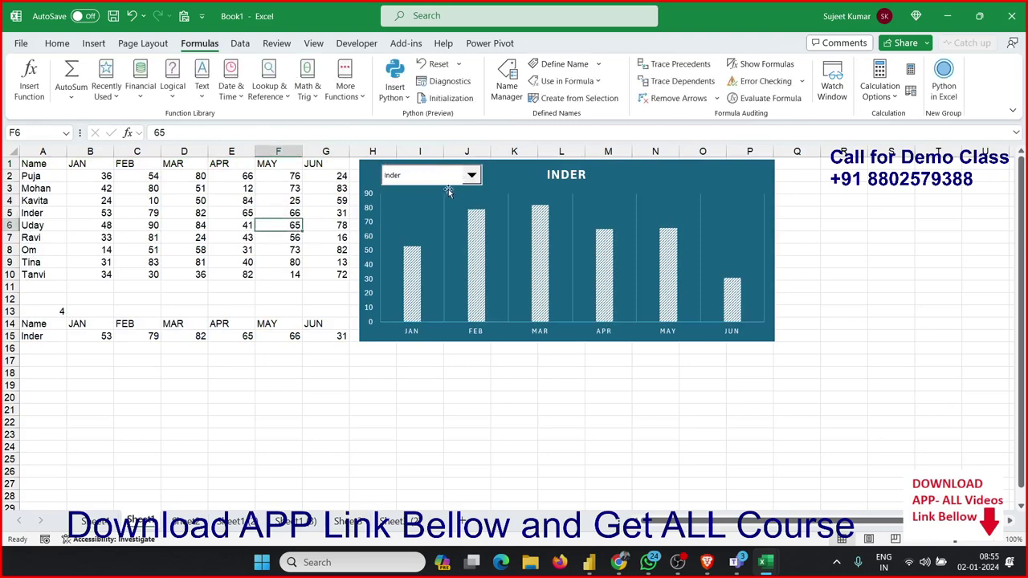
left_click(471, 175)
left_click(426, 199)
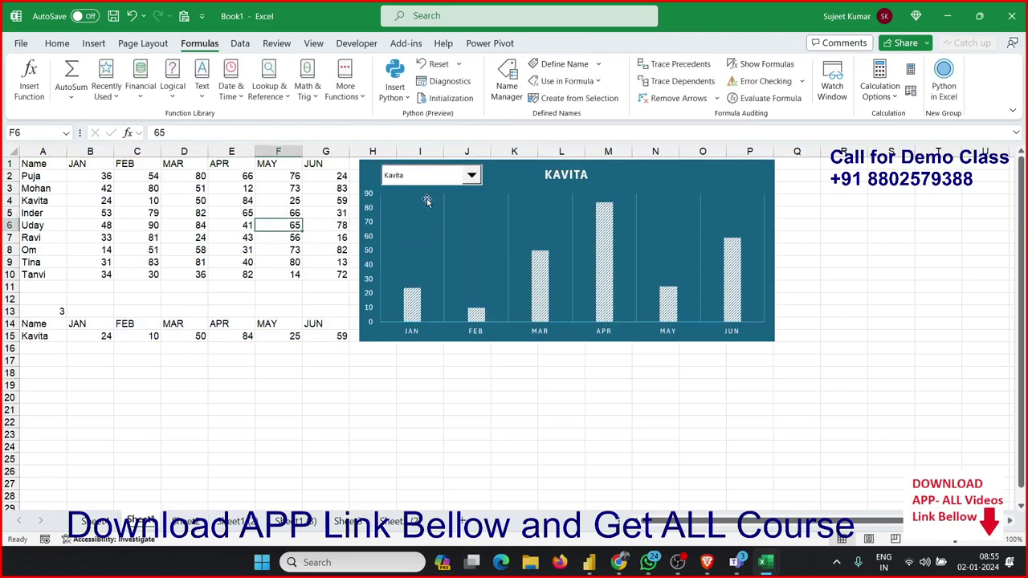
left_click(472, 175)
left_click(459, 198)
left_click(331, 200)
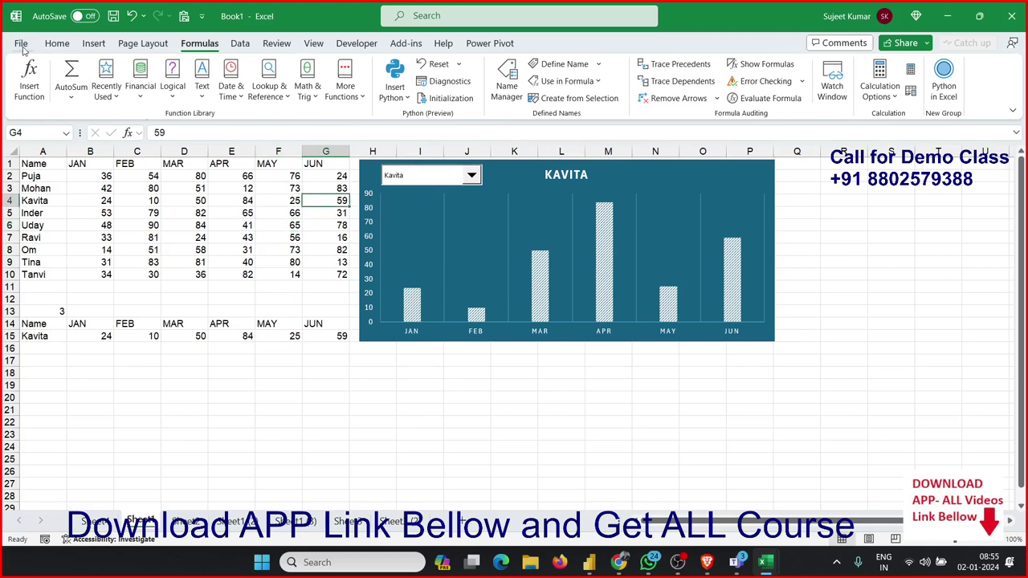
Minimize Excel, leaving the VBA editor on screen and OBS Studio minimized
left_click(943, 22)
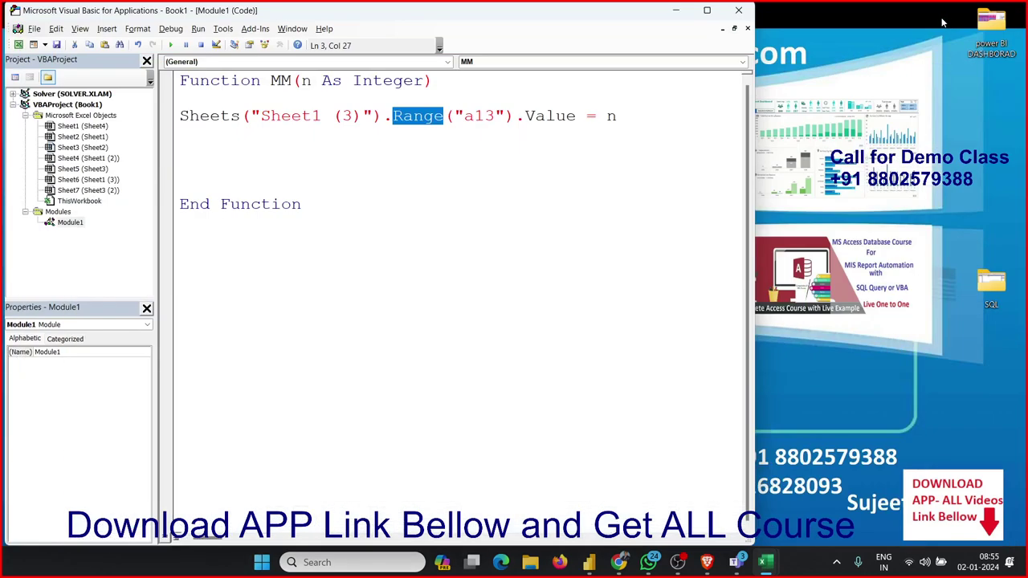
left_click(681, 564)
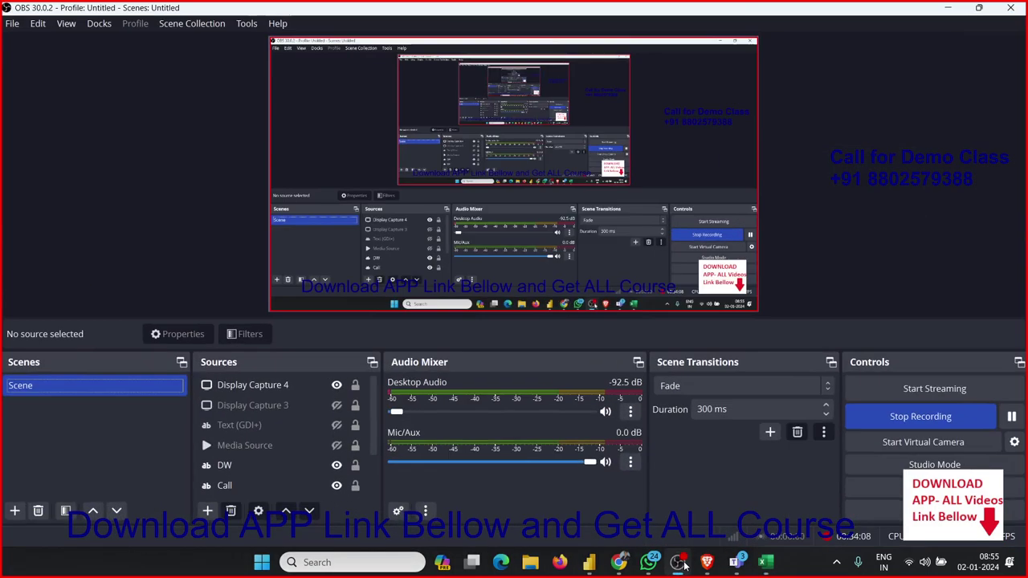
left_click(681, 564)
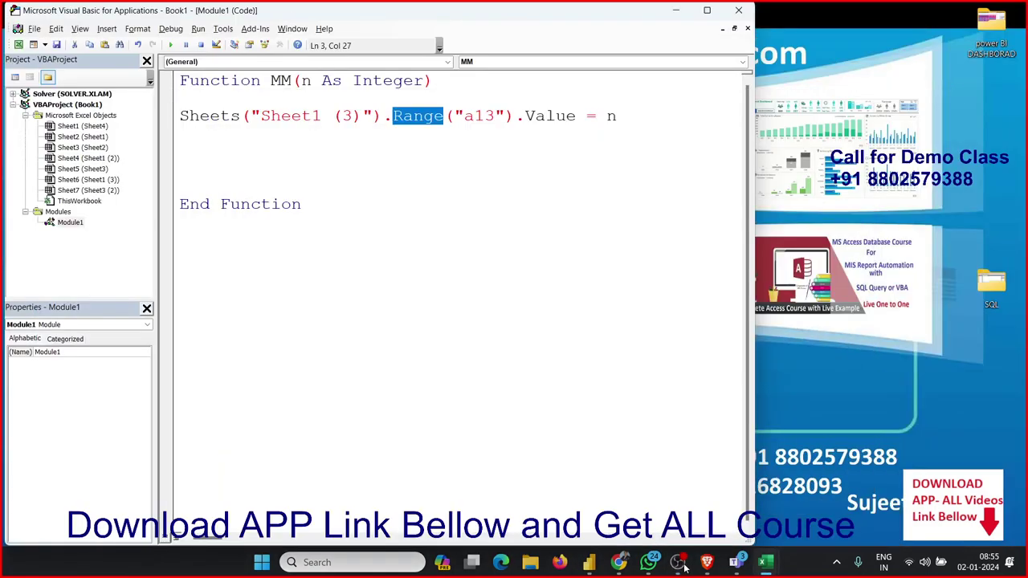